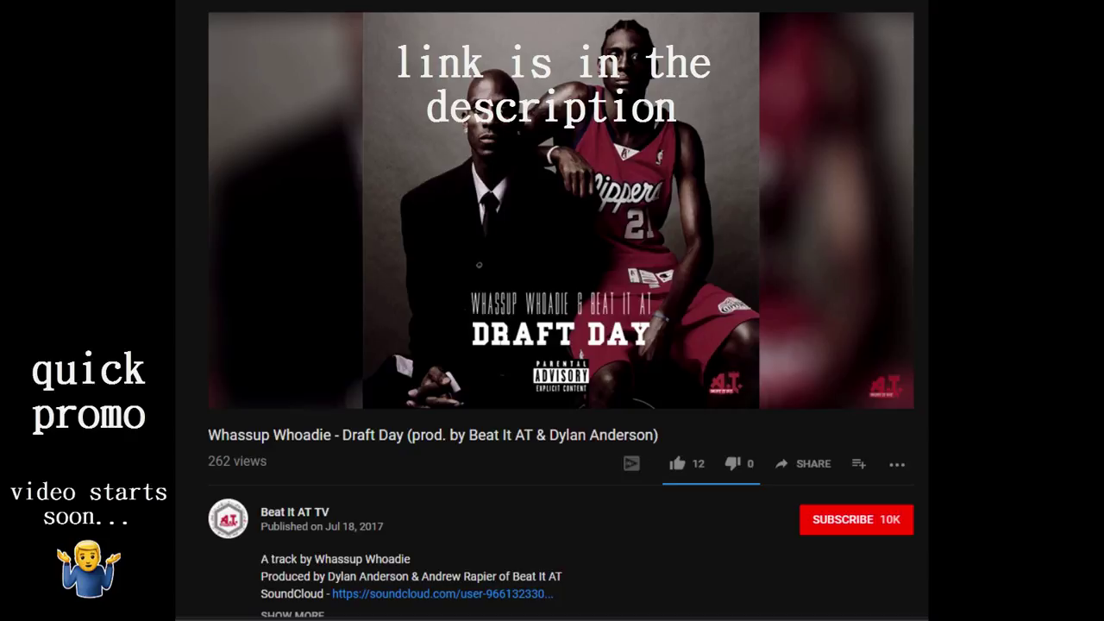
scroll(560, 310, "down", 4)
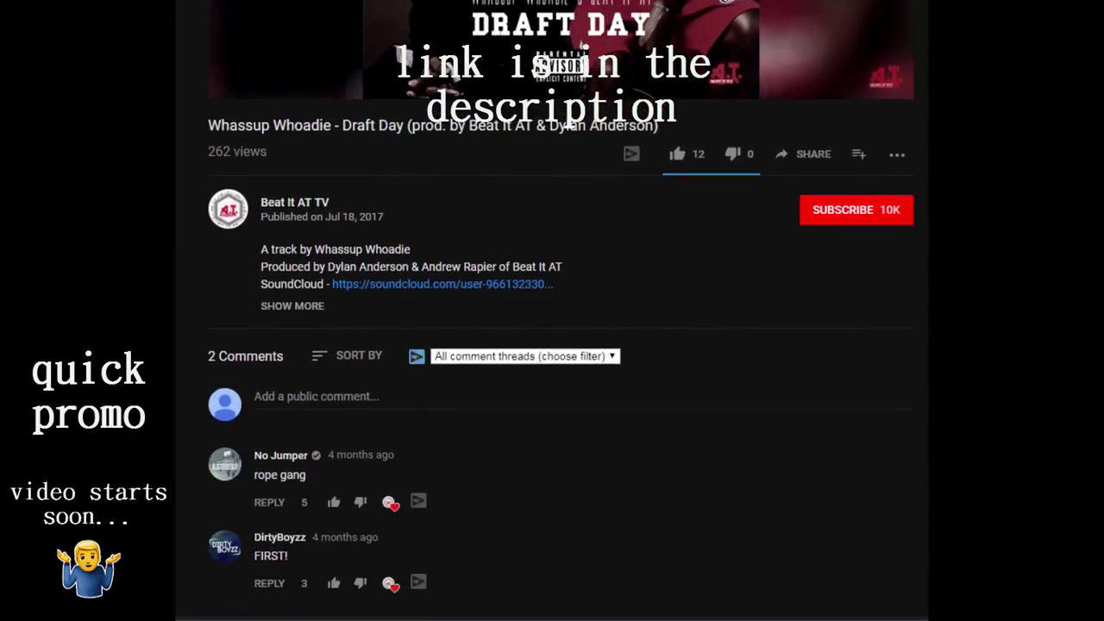
scroll(561, 310, "down", 1)
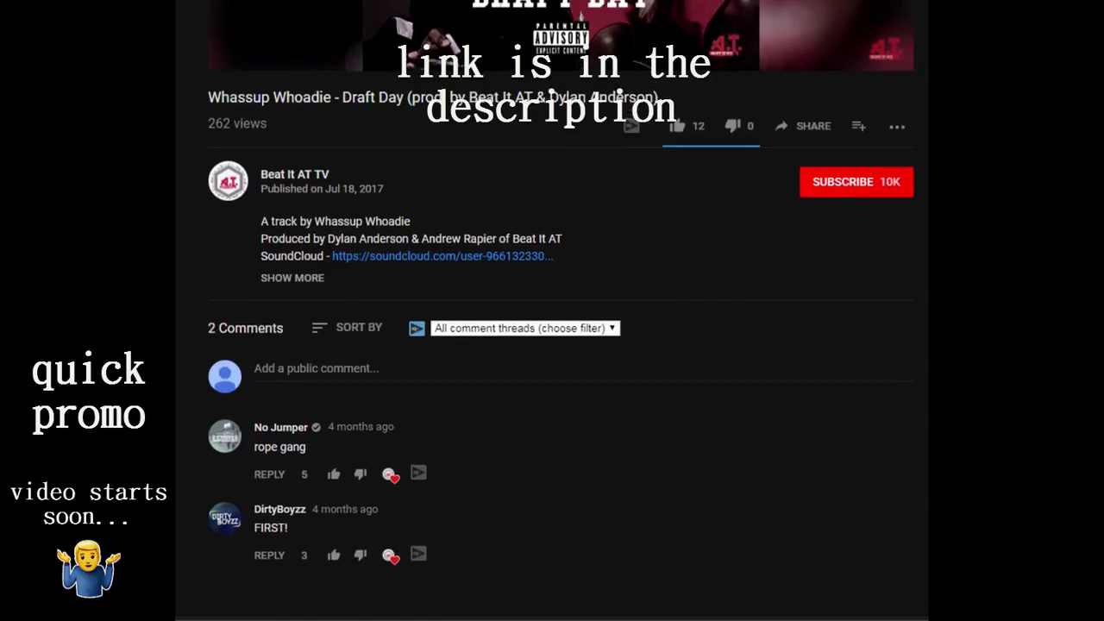
scroll(561, 310, "up", 4)
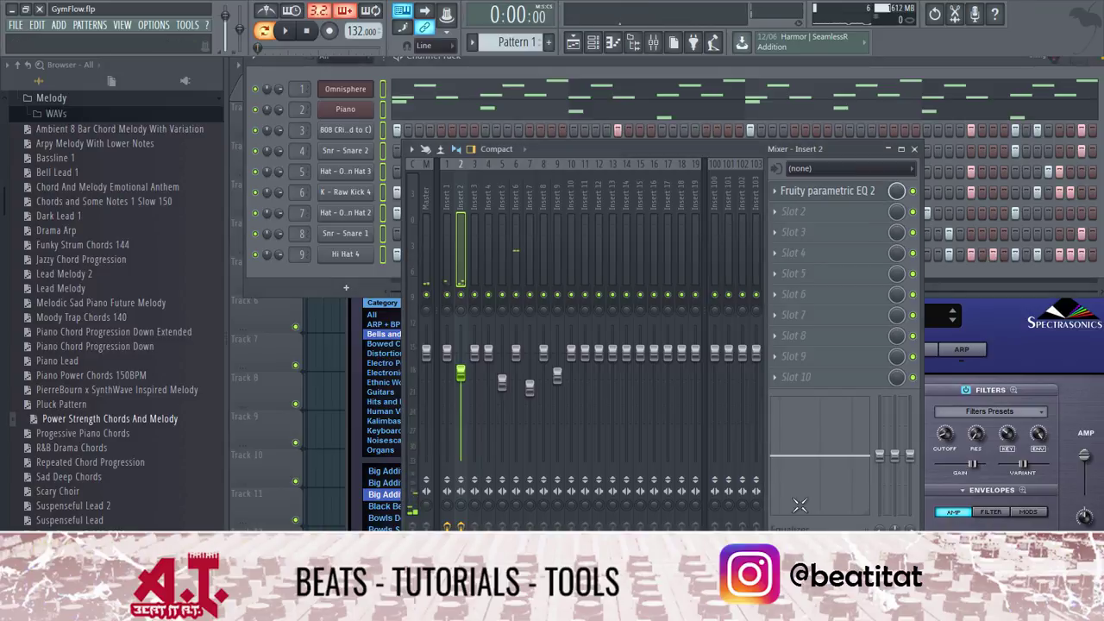
- Route the selected channels to consecutive mixer tracks starting from insert 1 and start playback
right_click(464, 242)
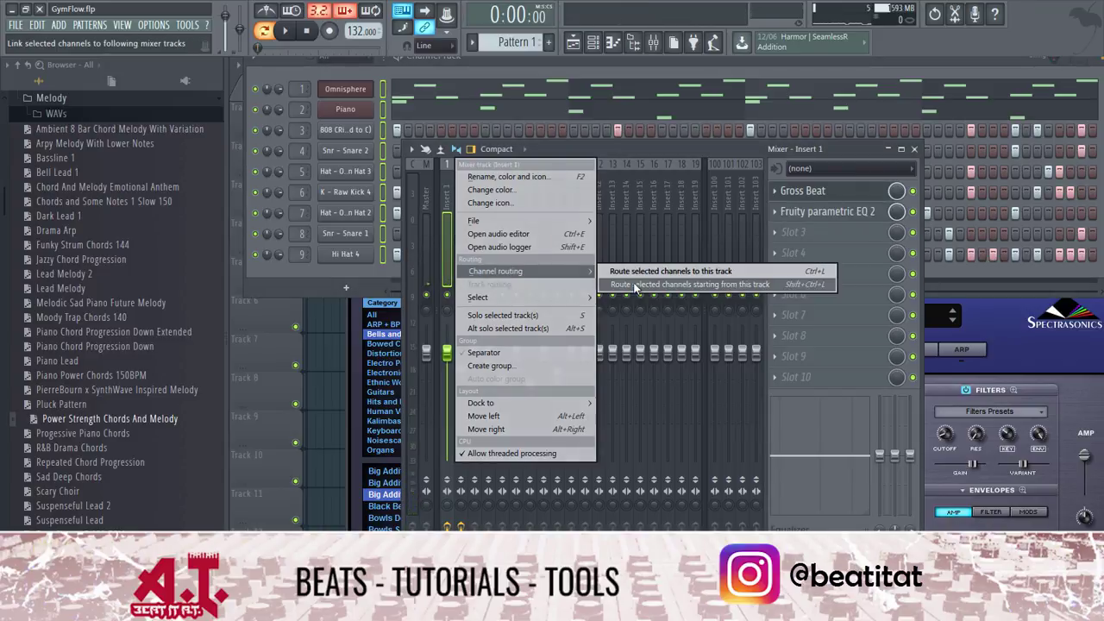
left_click(643, 288)
key("space")
- Insert Fruity Parametric EQ 2 in slot 1 of the 808 mixer track
left_click(473, 258)
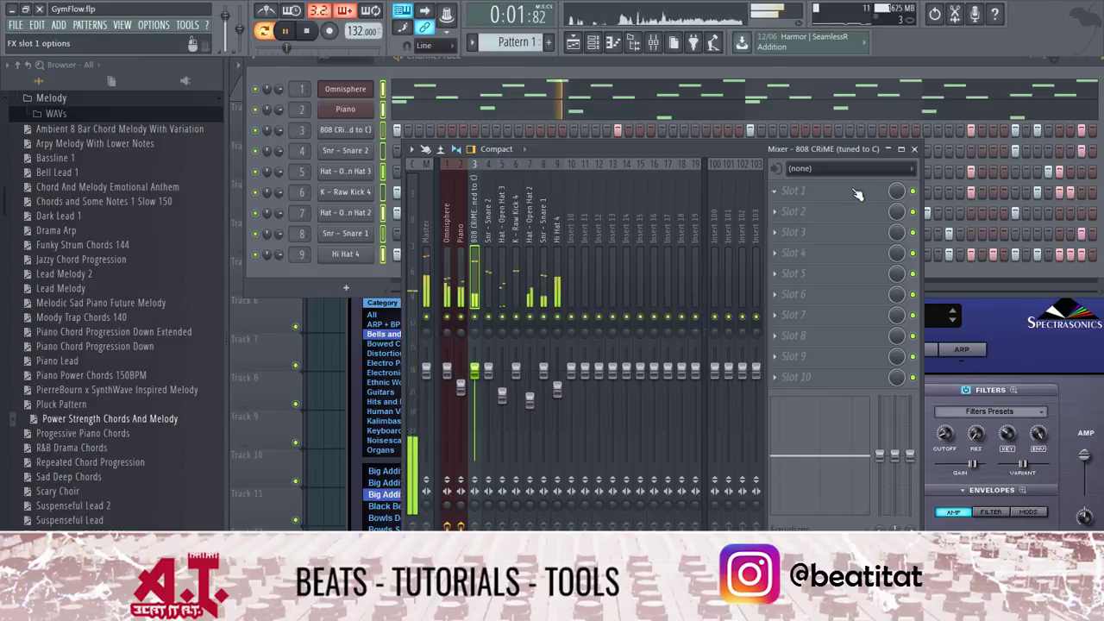
left_click(793, 191)
mouse_move(793, 208)
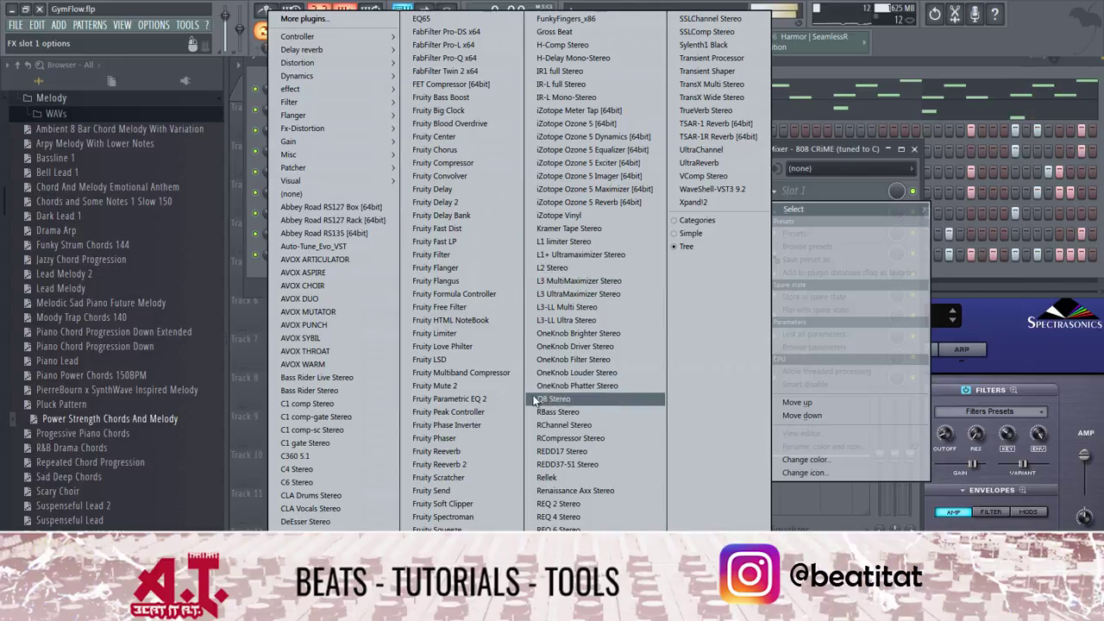
left_click(450, 399)
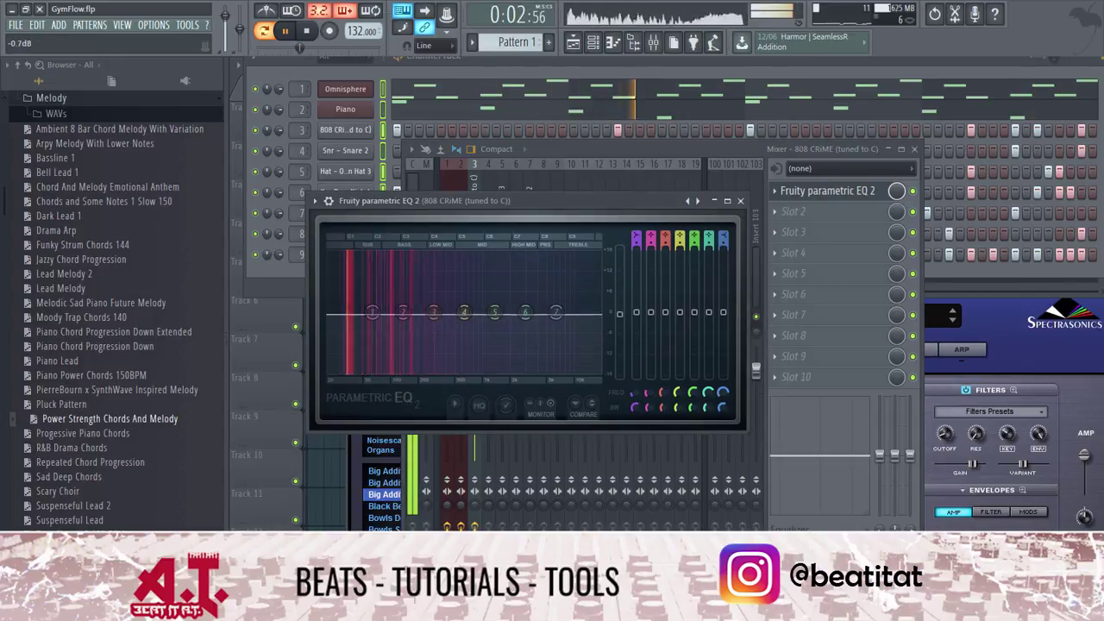
- Boost EQ band 2 of the 808 by about 4.7 dB at 63 Hz, cut band 7, and lower the track fader to about -3.2 dB
left_click_drag(391, 306, 375, 301)
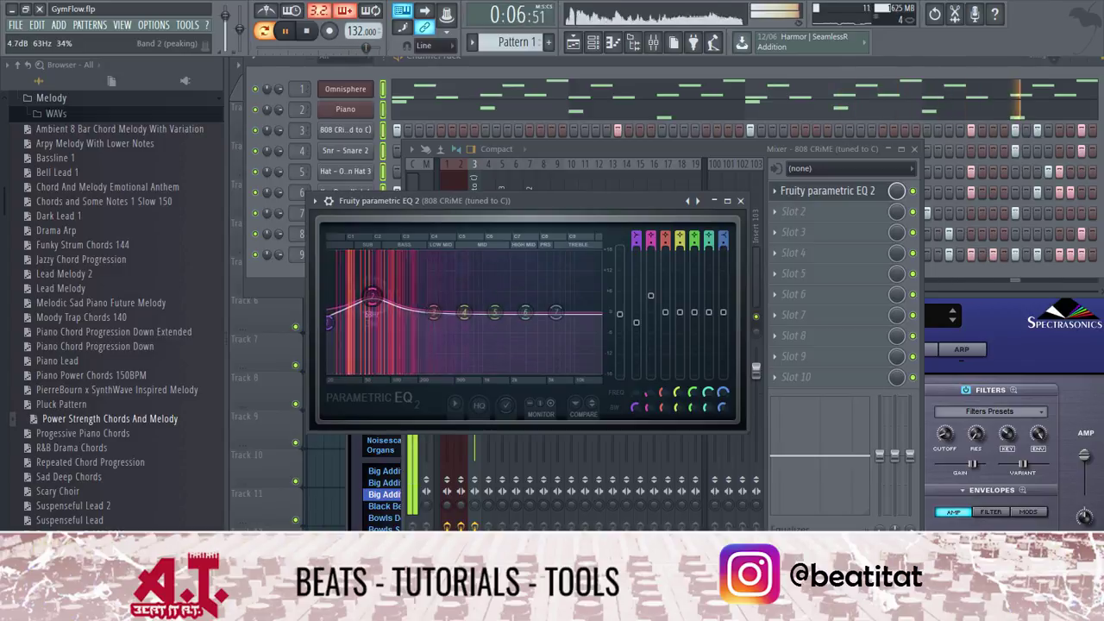
left_click_drag(556, 312, 528, 350)
left_click(740, 200)
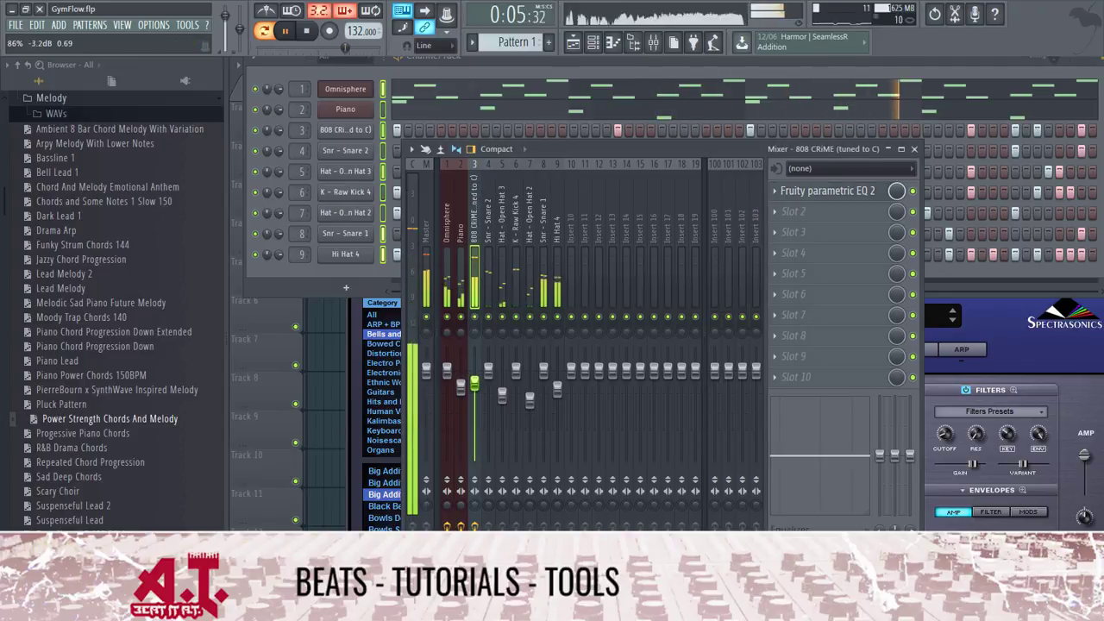
- Add Fruity Limiter to slot 10 of the Master track and close its window
left_click(425, 215)
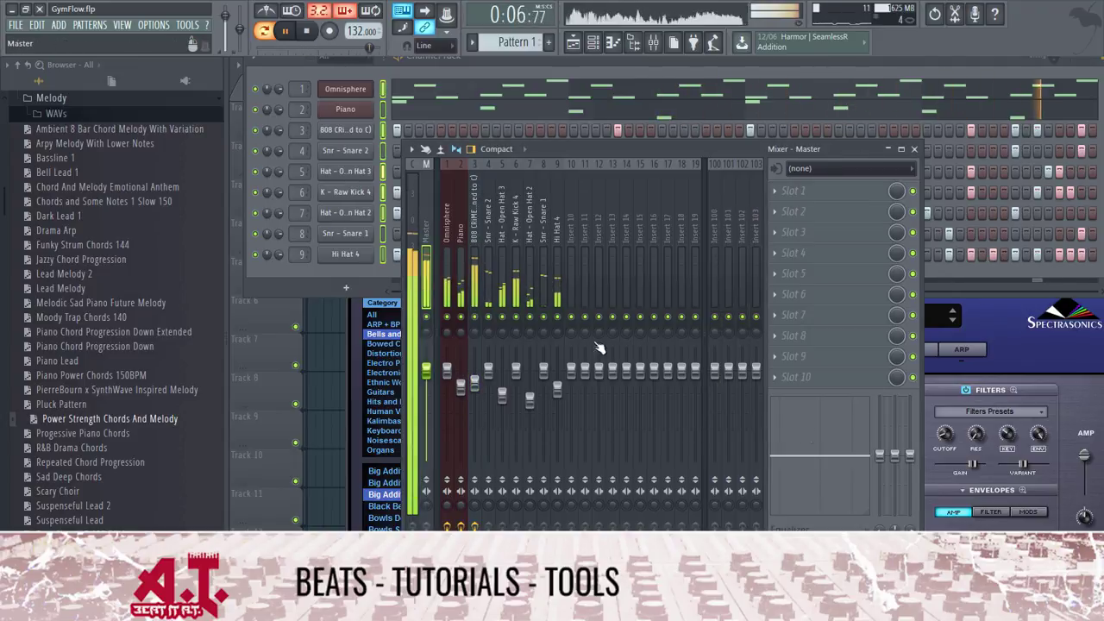
left_click(831, 385)
mouse_move(387, 74)
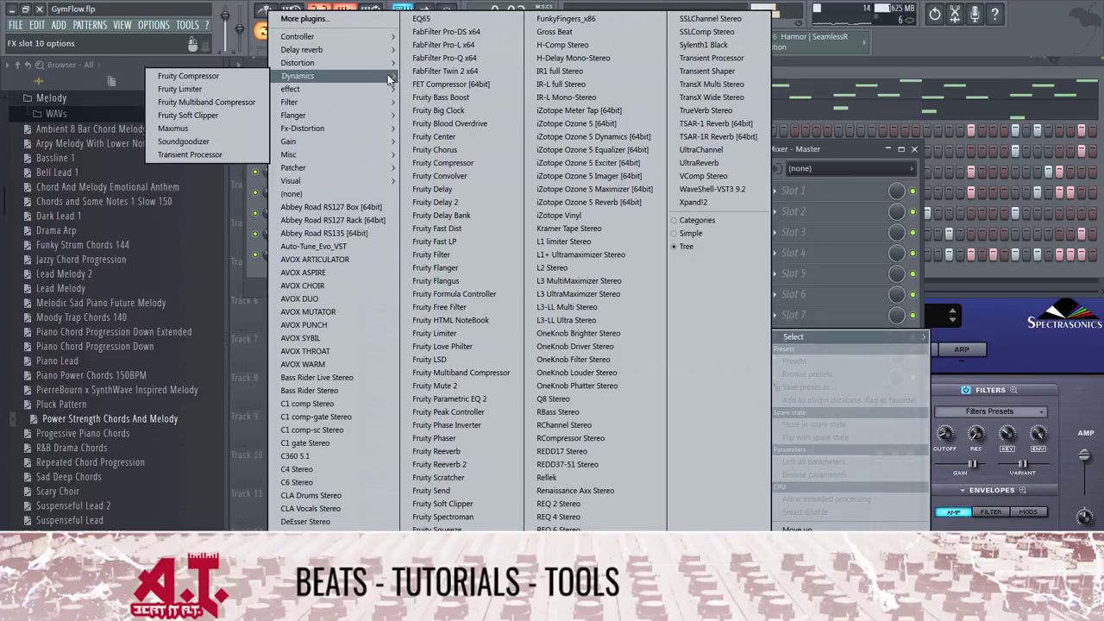
left_click(215, 90)
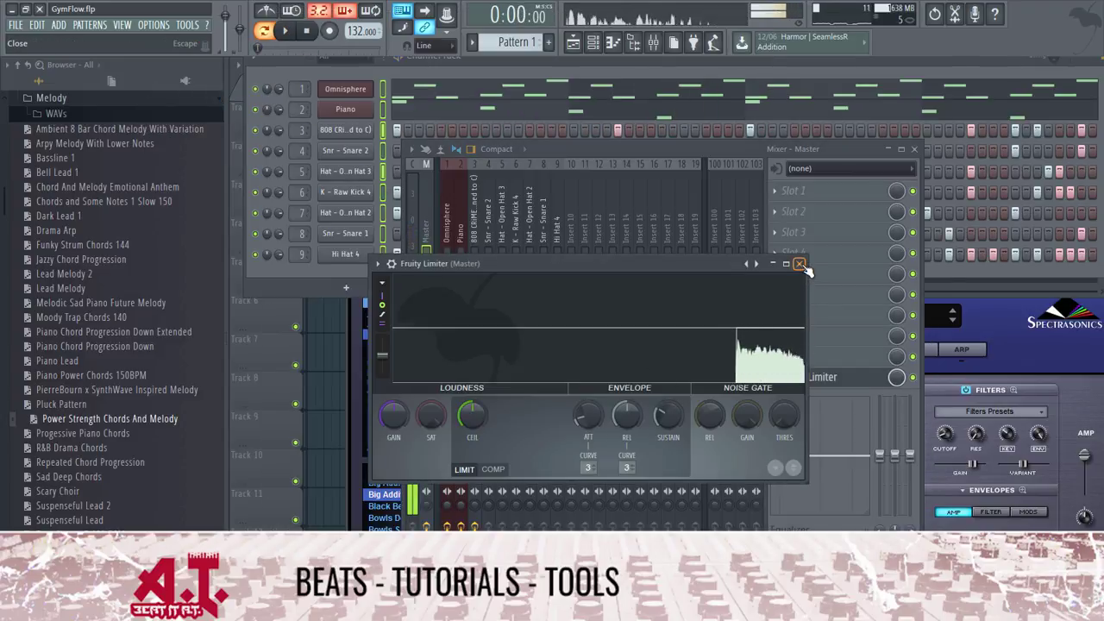
left_click(800, 264)
- Solo the Omnisphere mixer track during playback, lower the Piano fader to about -5.8 dB and the Omnisphere fader slightly, and unsolo
left_click(448, 267)
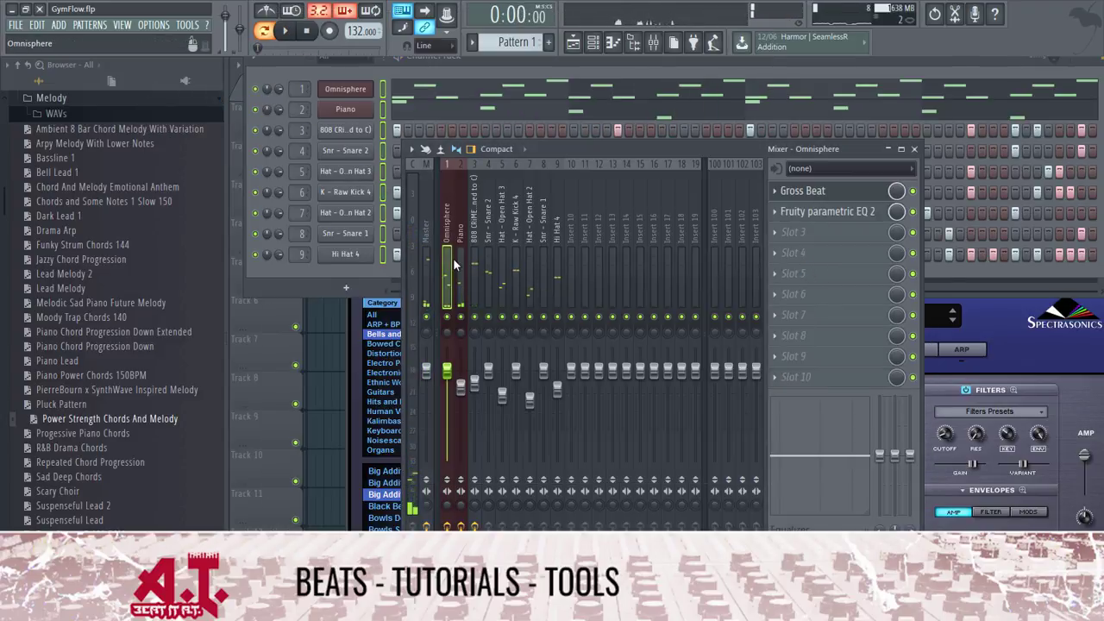
right_click(448, 317)
key("space")
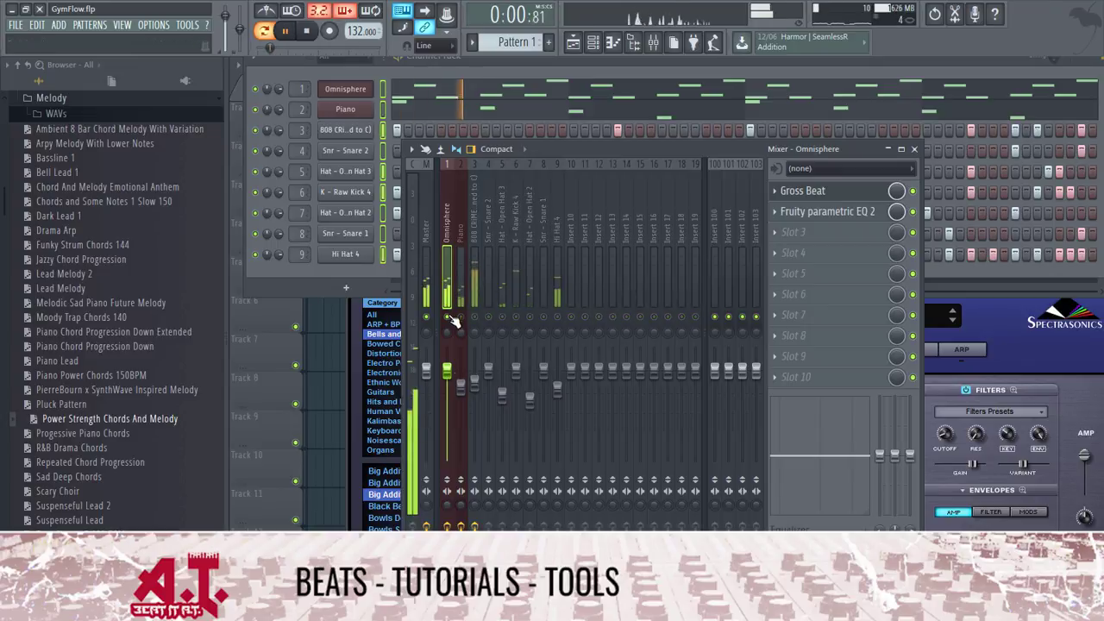
left_click(461, 267)
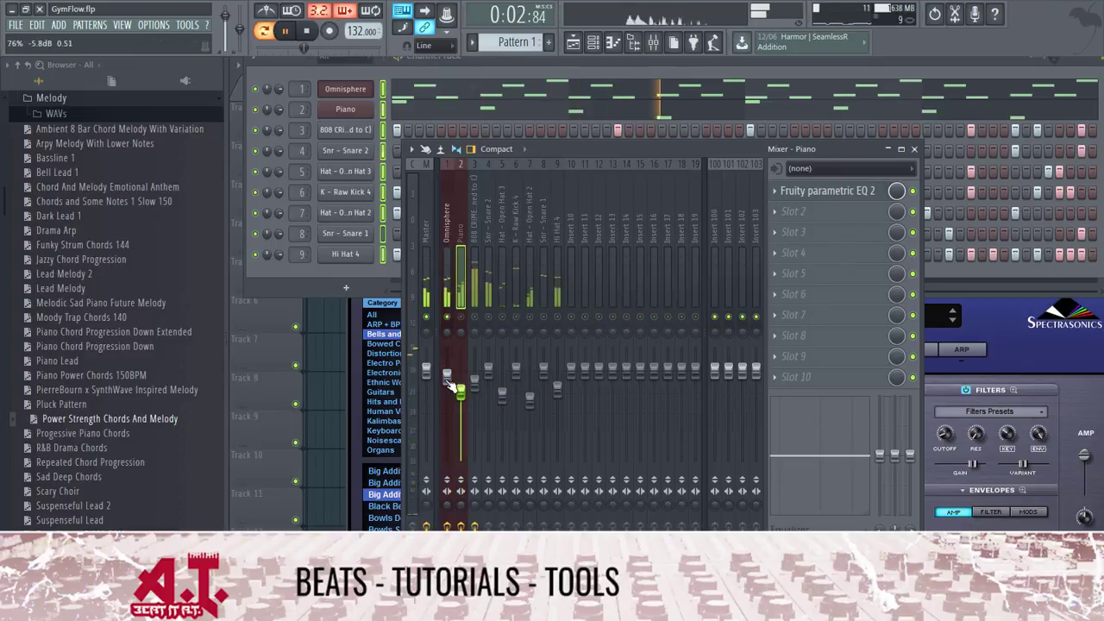
left_click(449, 386)
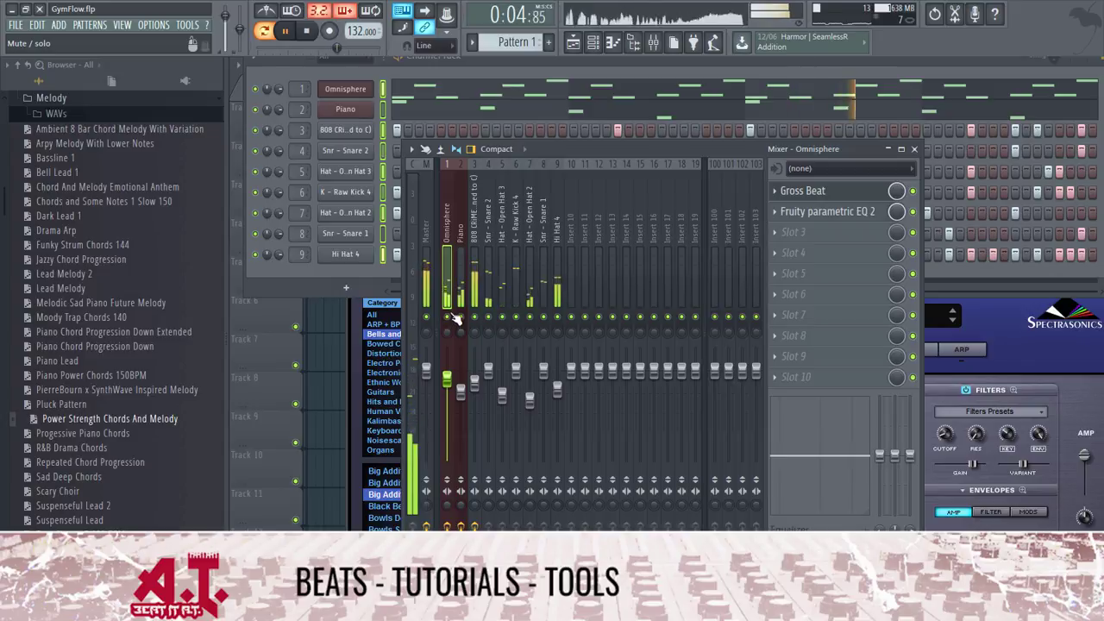
- Find the Perc 5 sample in the Achillies kit pack and add it as a new channel below Hi Hat 4
left_click(358, 269)
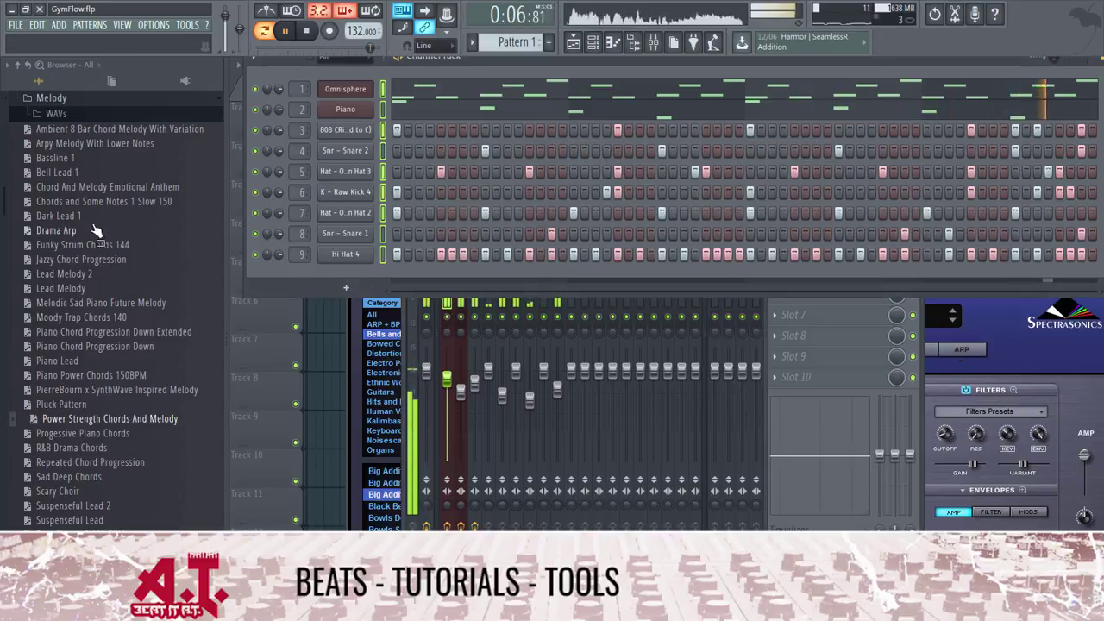
left_click(87, 104)
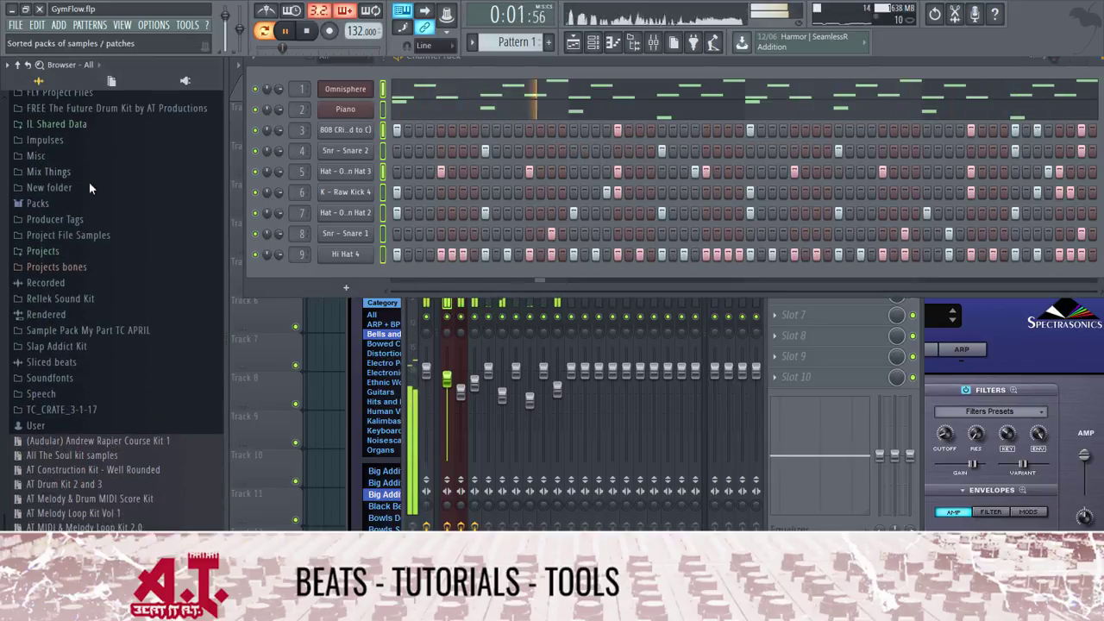
scroll(52, 285, "up", 3)
left_click(37, 377)
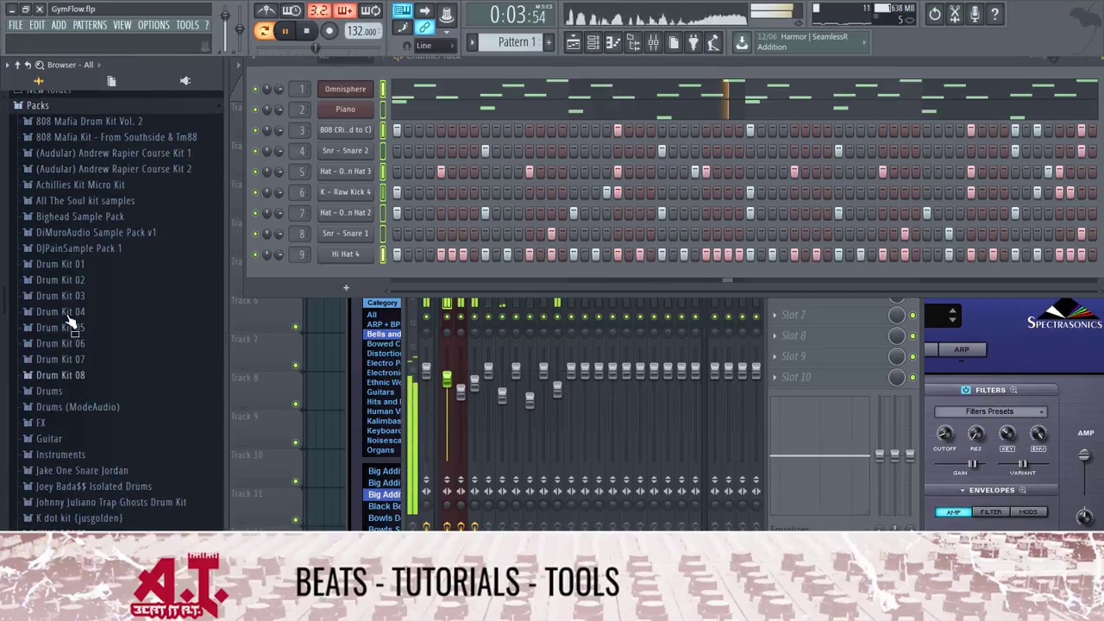
key("space")
left_click(91, 184)
left_click(86, 197)
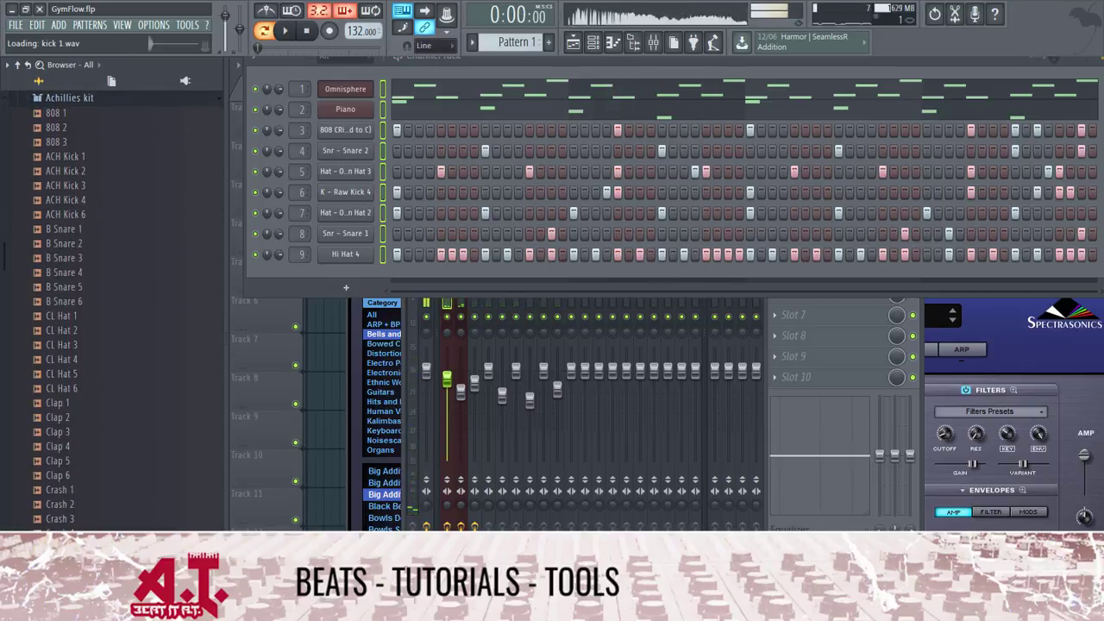
scroll(69, 511, "down", 6)
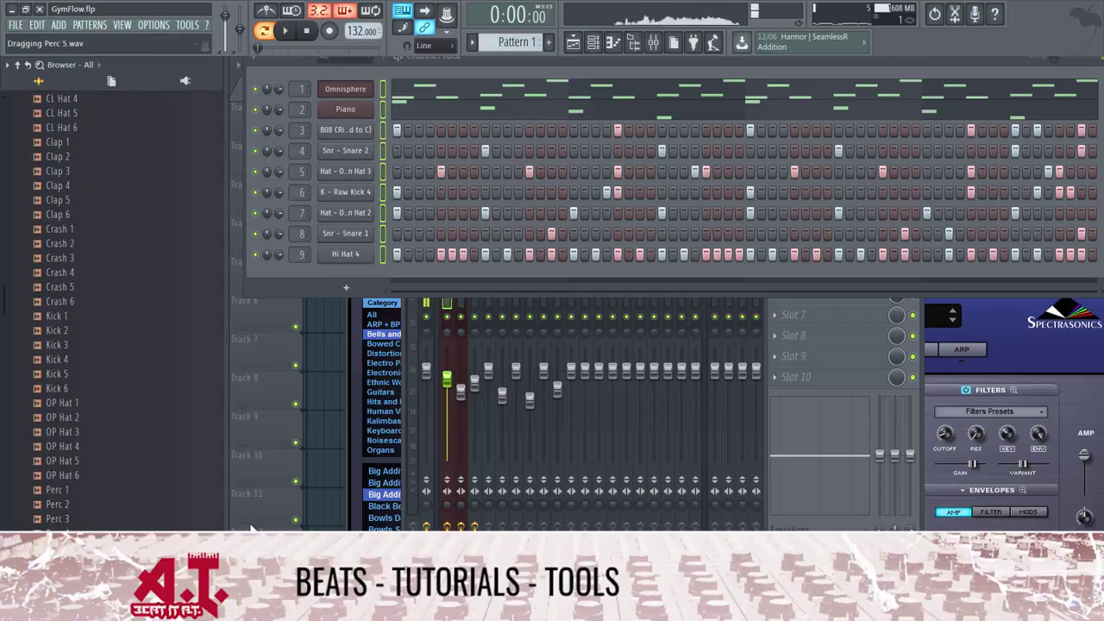
left_click_drag(397, 260, 390, 271)
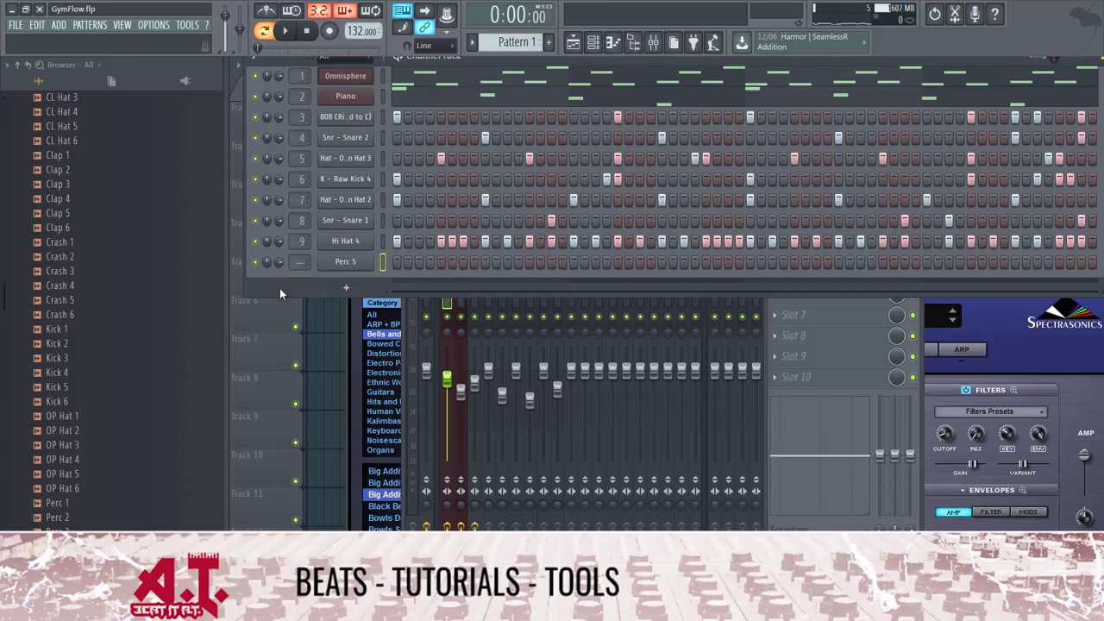
- Program Perc 5 hits on step 13 of bars 1 and 3 and check the notes in the piano roll
left_click(531, 276)
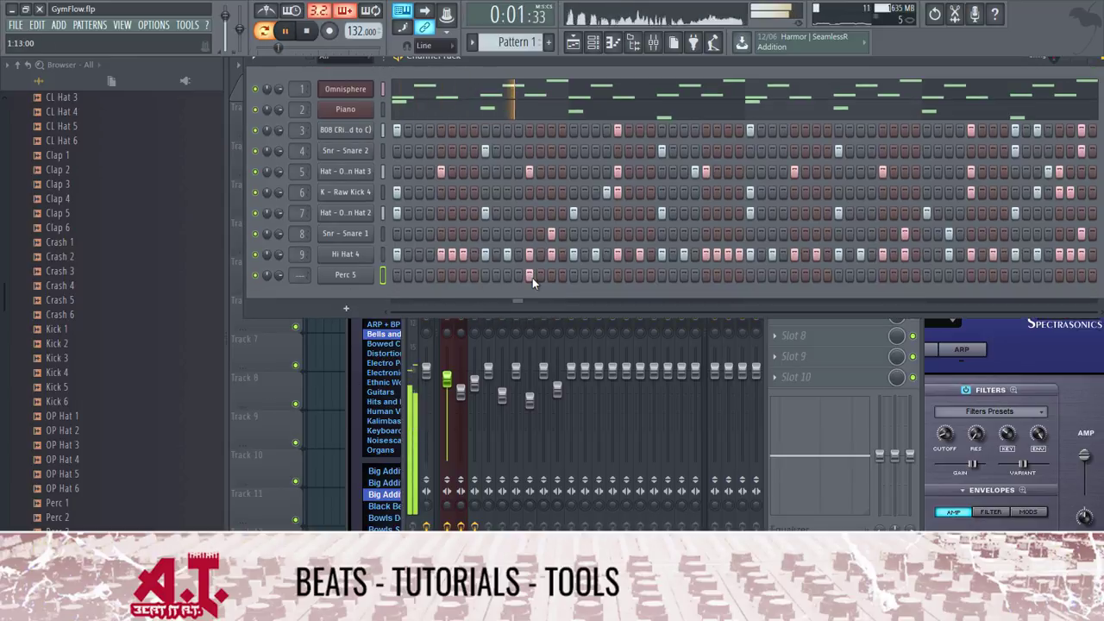
left_click(795, 274)
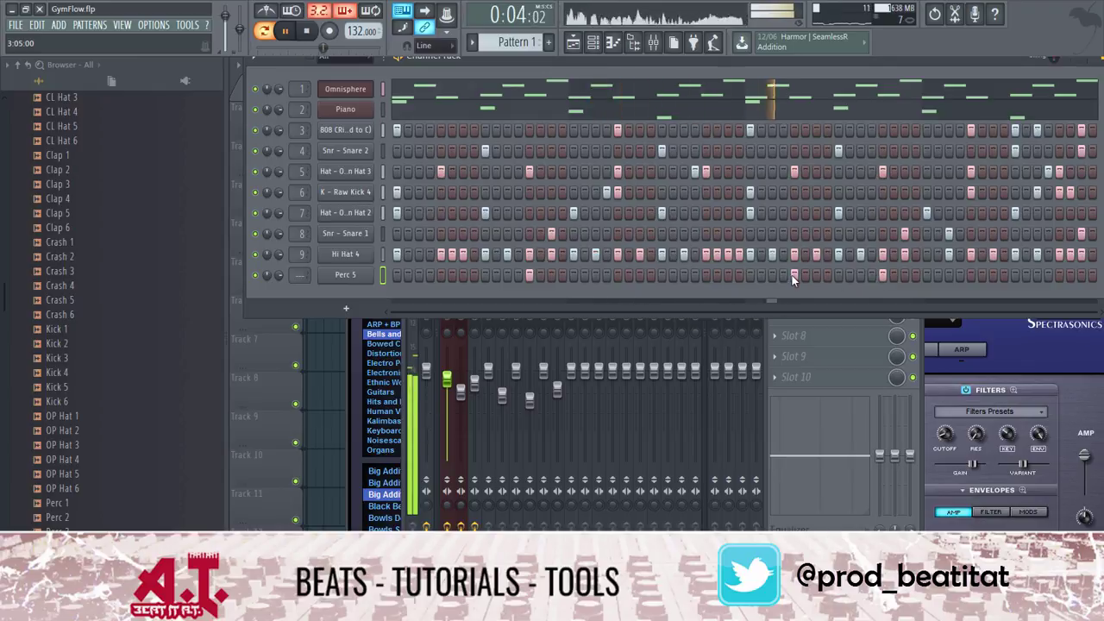
right_click(427, 273)
left_click(439, 272)
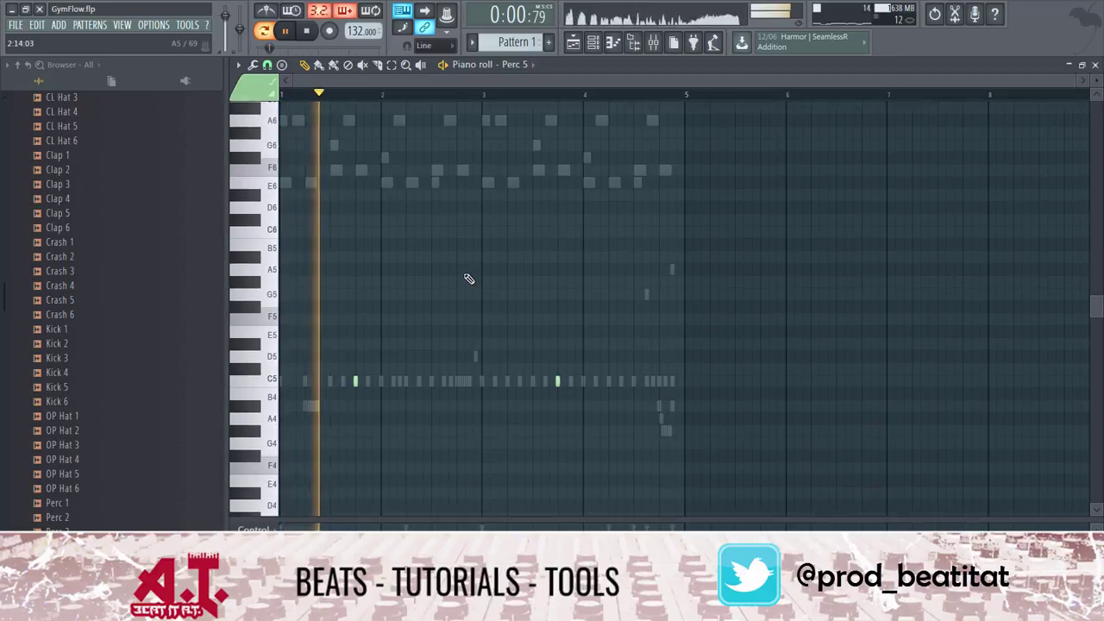
key("F7")
- Route Perc 5 to mixer track 10 with a lowered fader and insert Fruity Reeverb 2 in slot 3
left_click(345, 274)
key("F9")
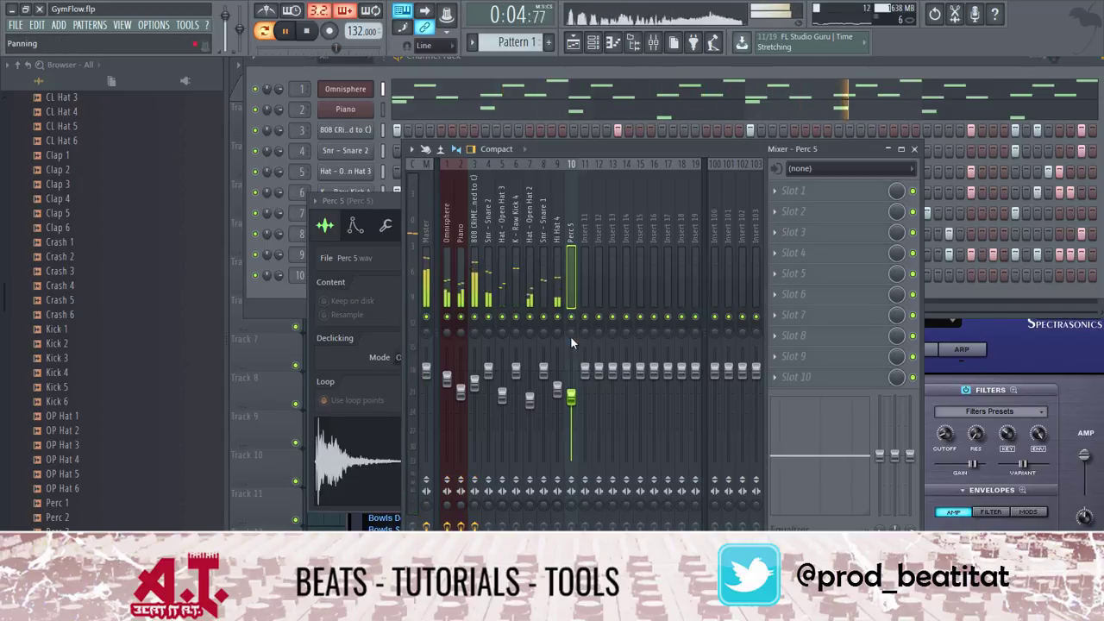
left_click(793, 232)
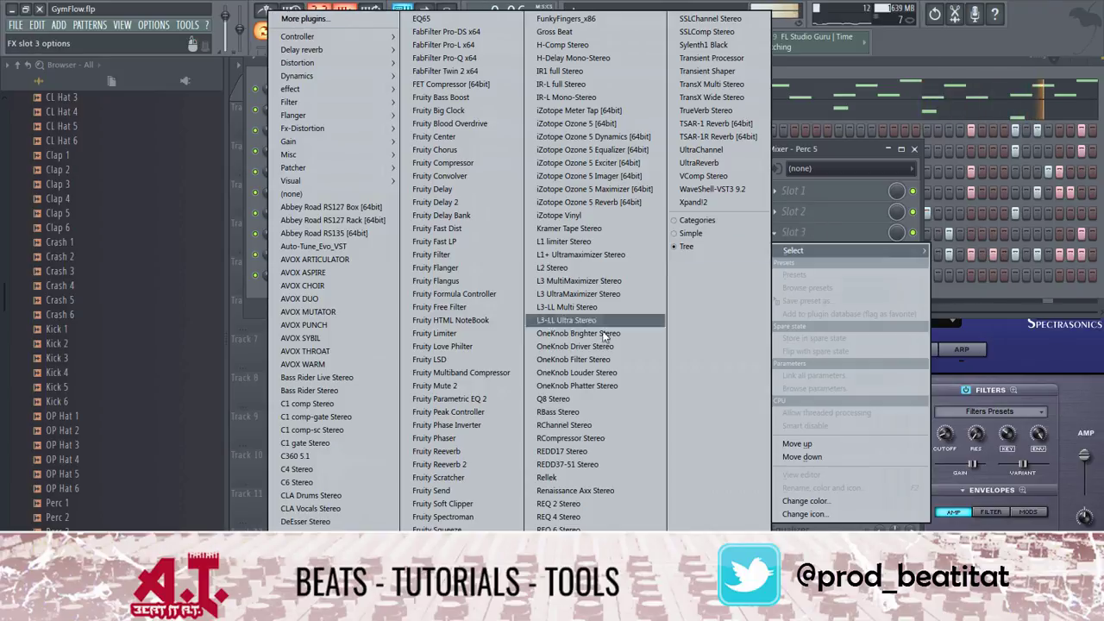
left_click(498, 465)
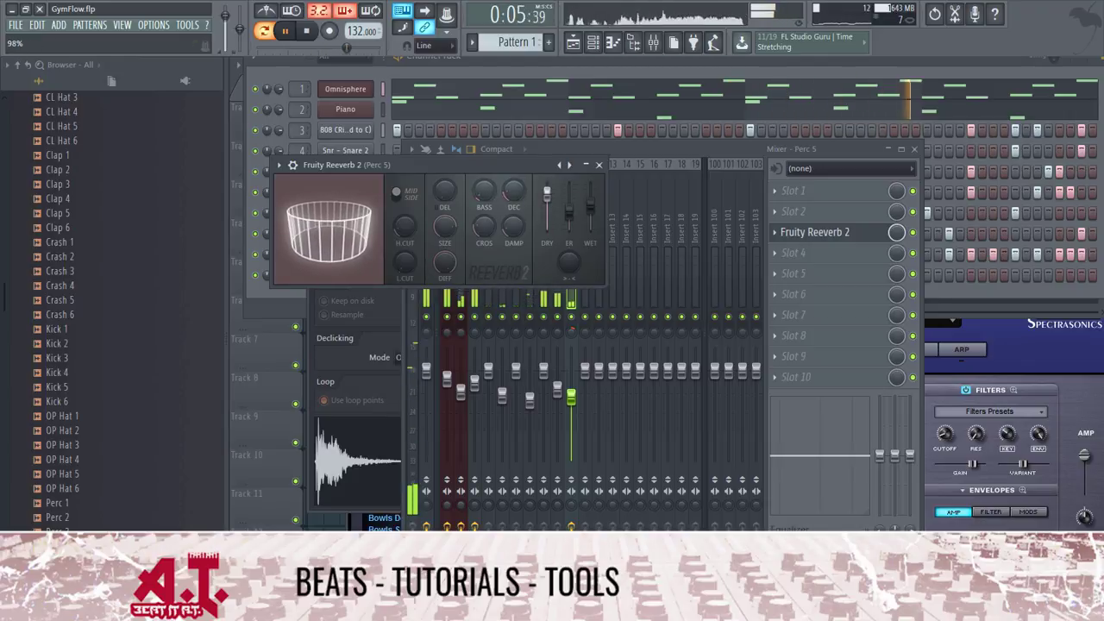
- Insert Fruity Parametric EQ 2 in slot 1 of Perc 5, cutting the lows with band 1 and slightly lifting bands 5 and 6
left_click(847, 191)
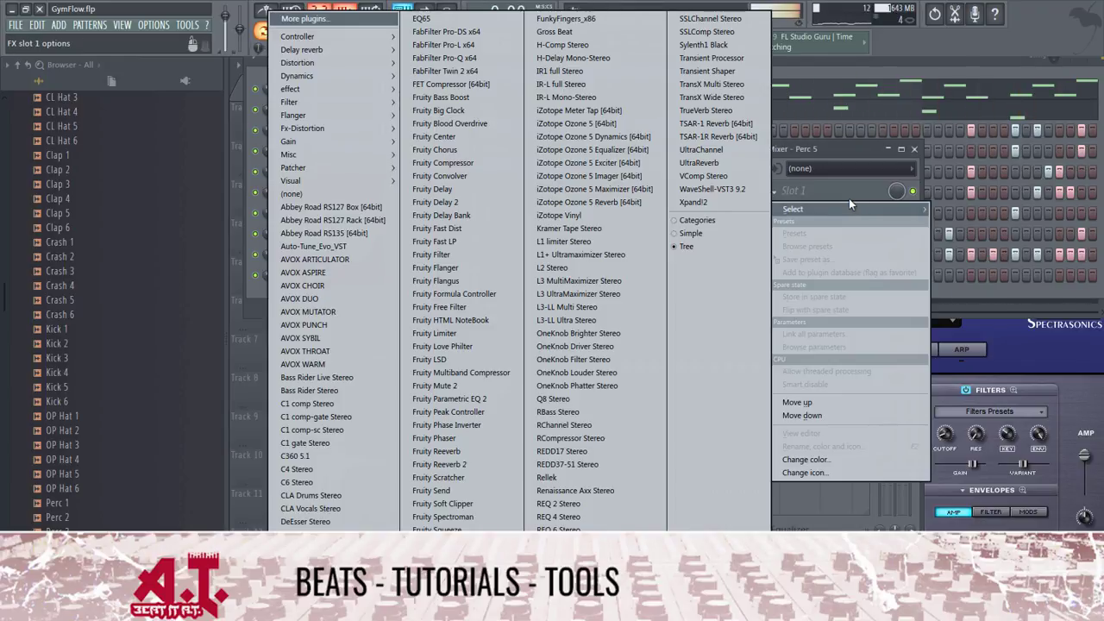
left_click(505, 406)
left_click_drag(457, 240, 462, 235)
left_click_drag(392, 241, 424, 237)
scroll(564, 166, "down", 2)
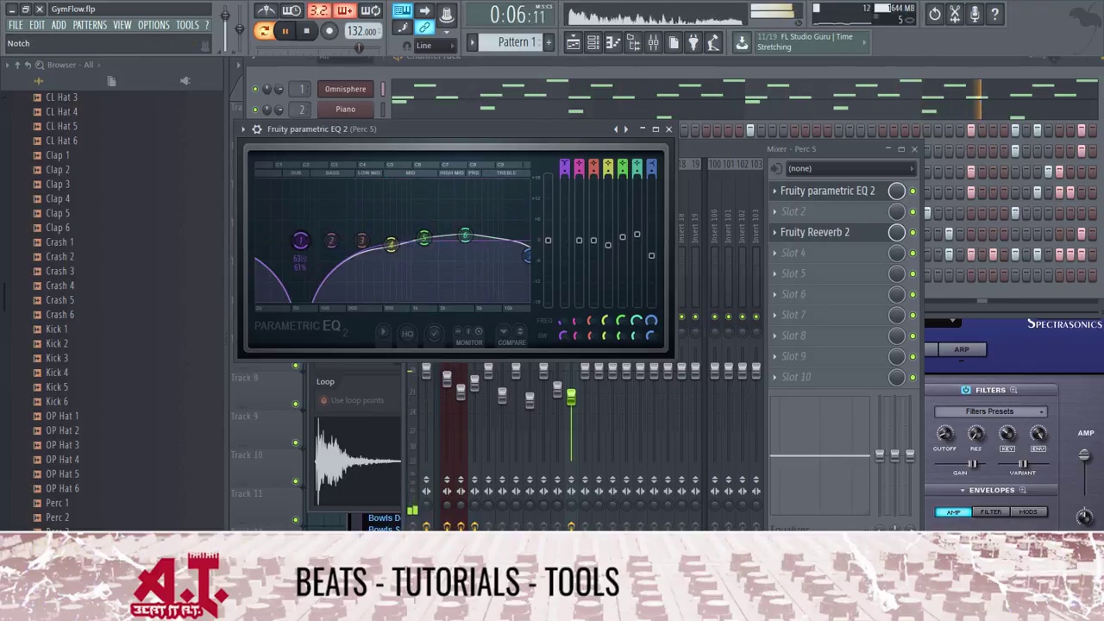
left_click(669, 129)
- Stop playback and insert another Omnisphere instrument channel from the Omnisphere channel in the channel rack
left_click(433, 62)
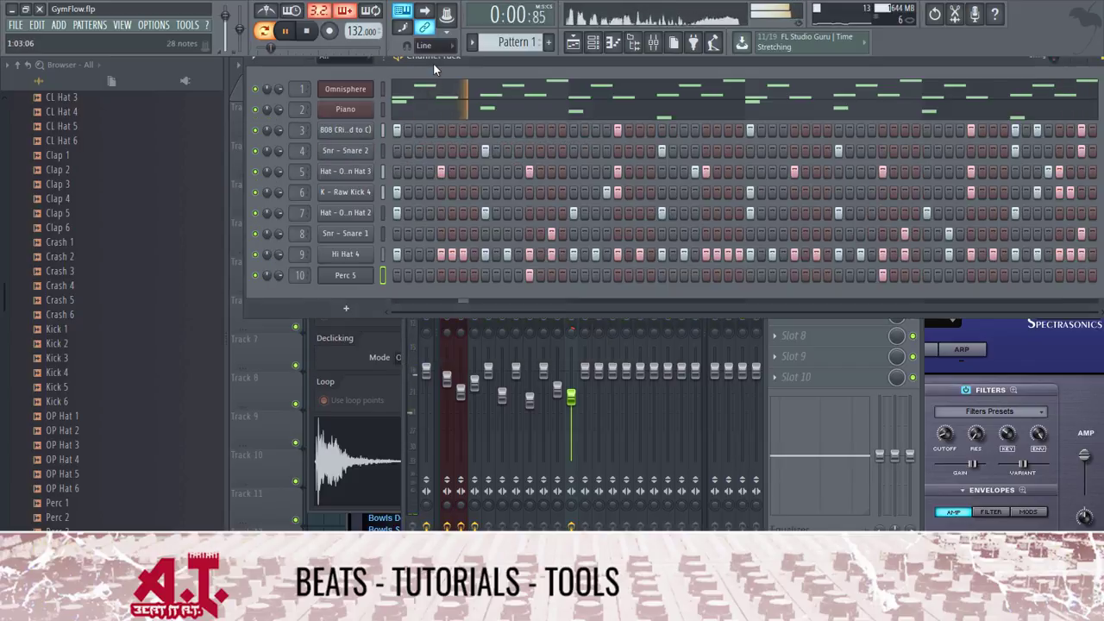
key("space")
right_click(367, 90)
mouse_move(402, 170)
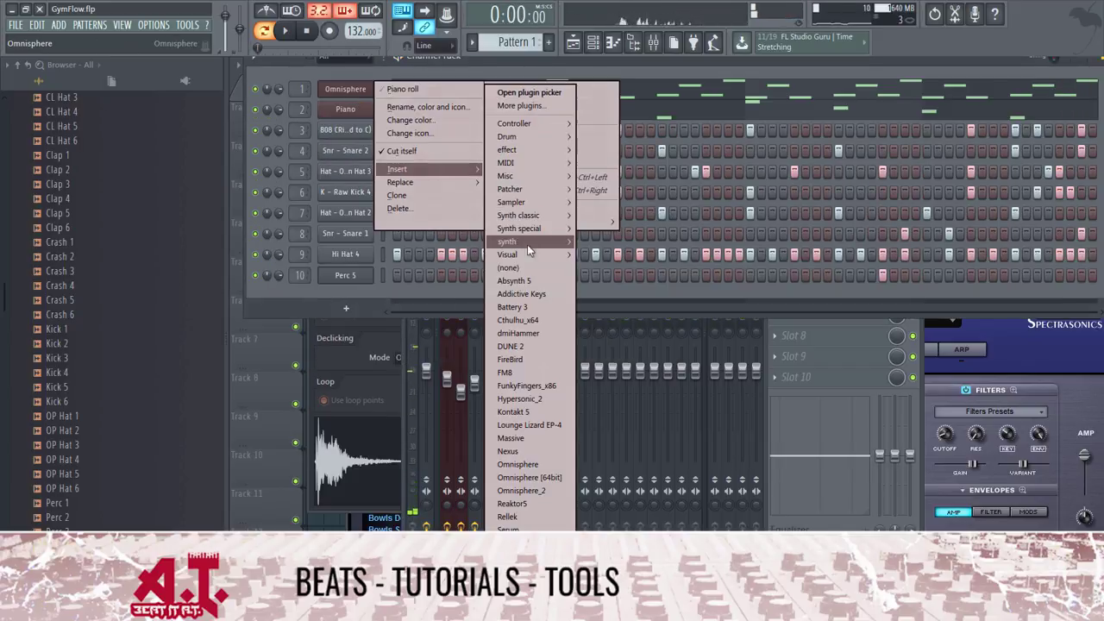
left_click(558, 464)
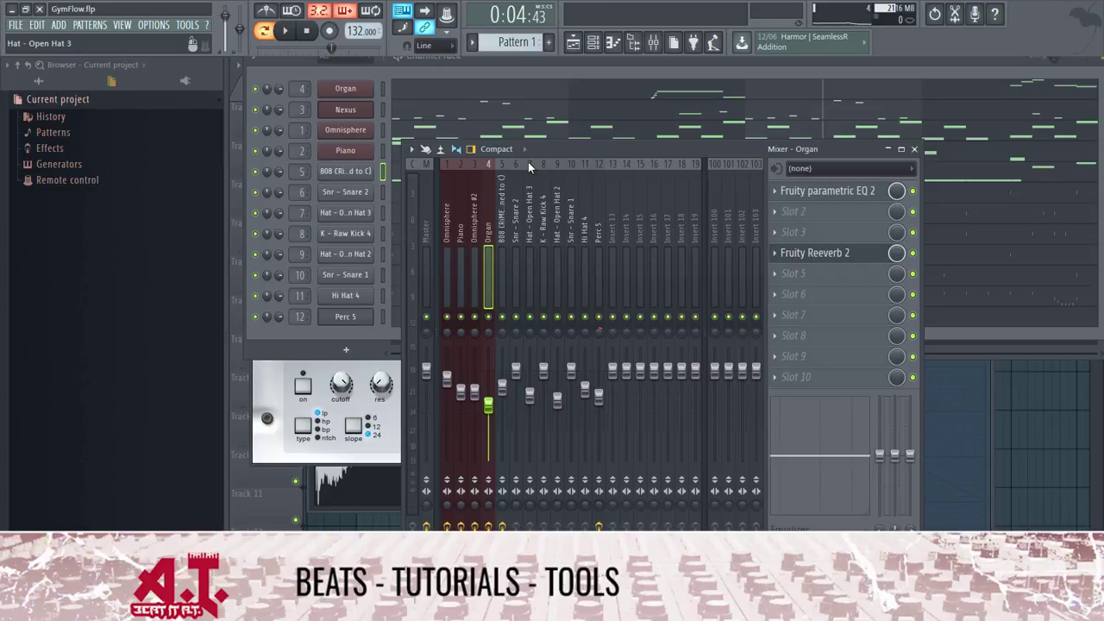
- Play back the pattern with the added melodic channels and bring the channel rack into view
key("space")
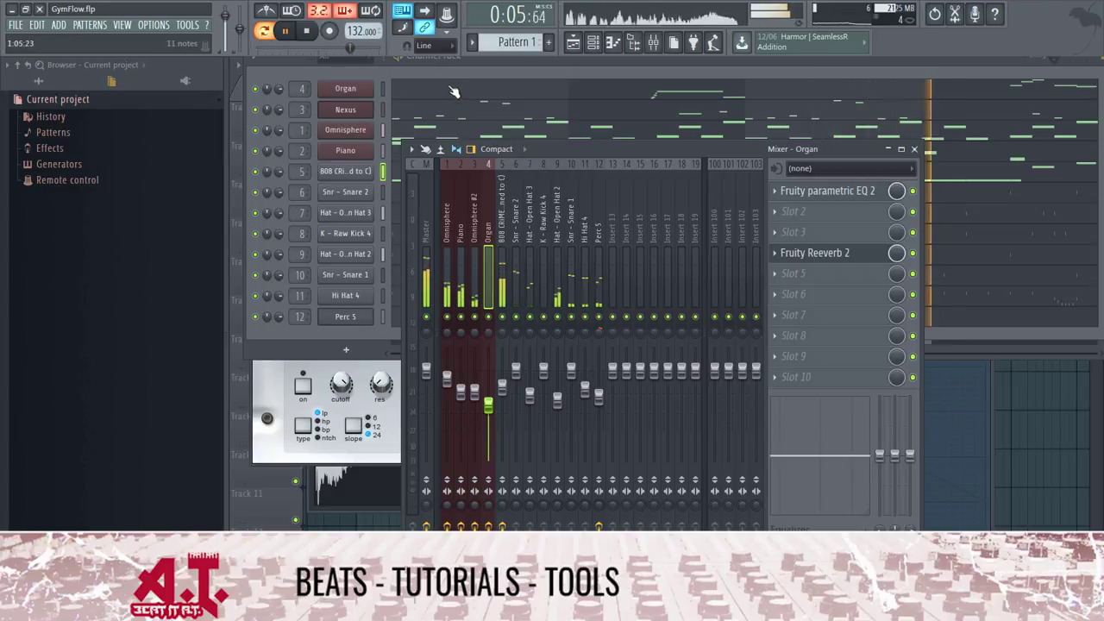
key("F9")
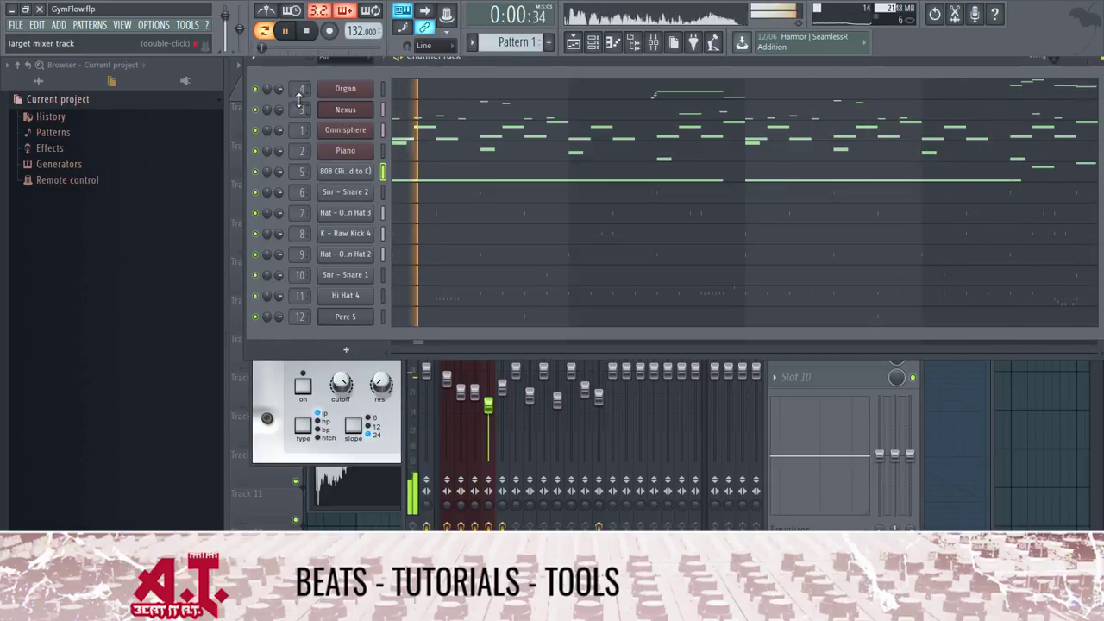
- Mute the Nexus channel and play back the pattern to hear the mix without it
key("space")
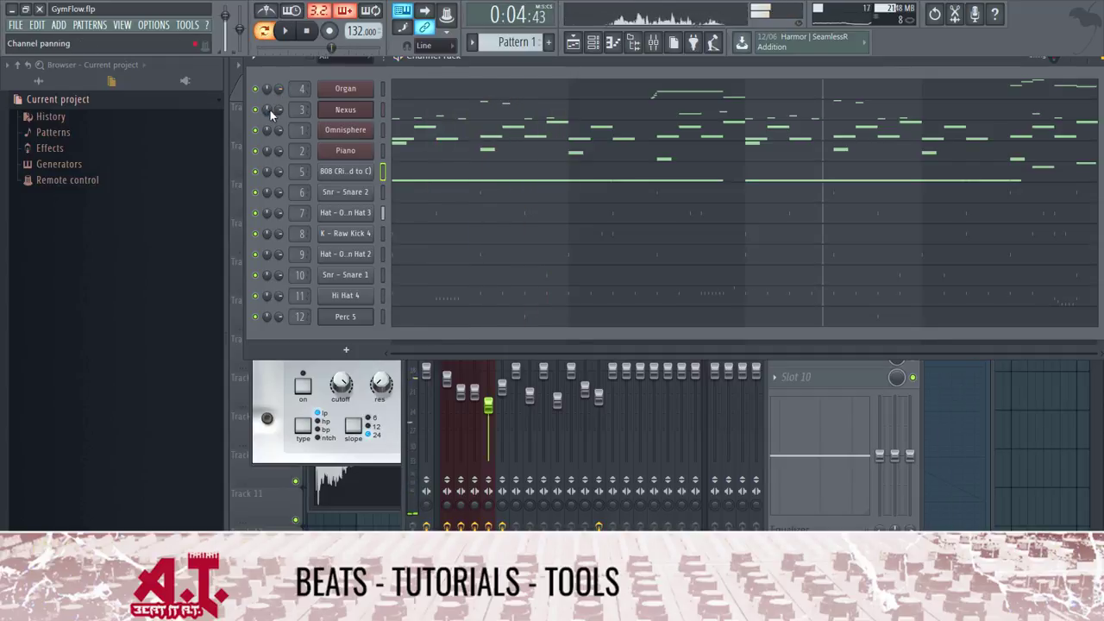
left_click(254, 110)
key("space")
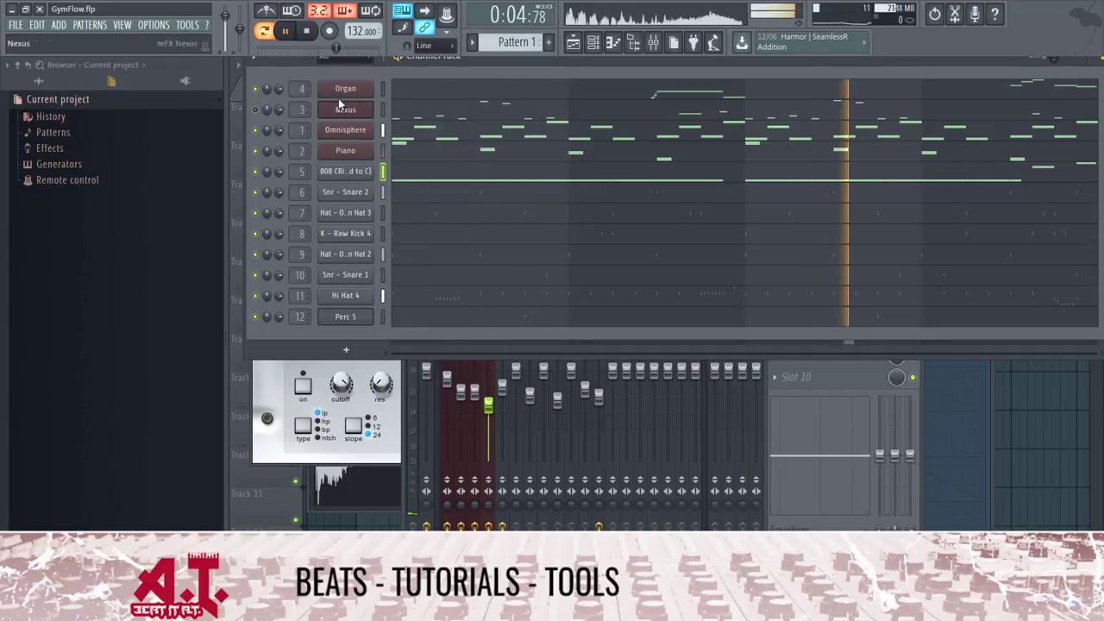
left_click_drag(344, 55, 274, 55)
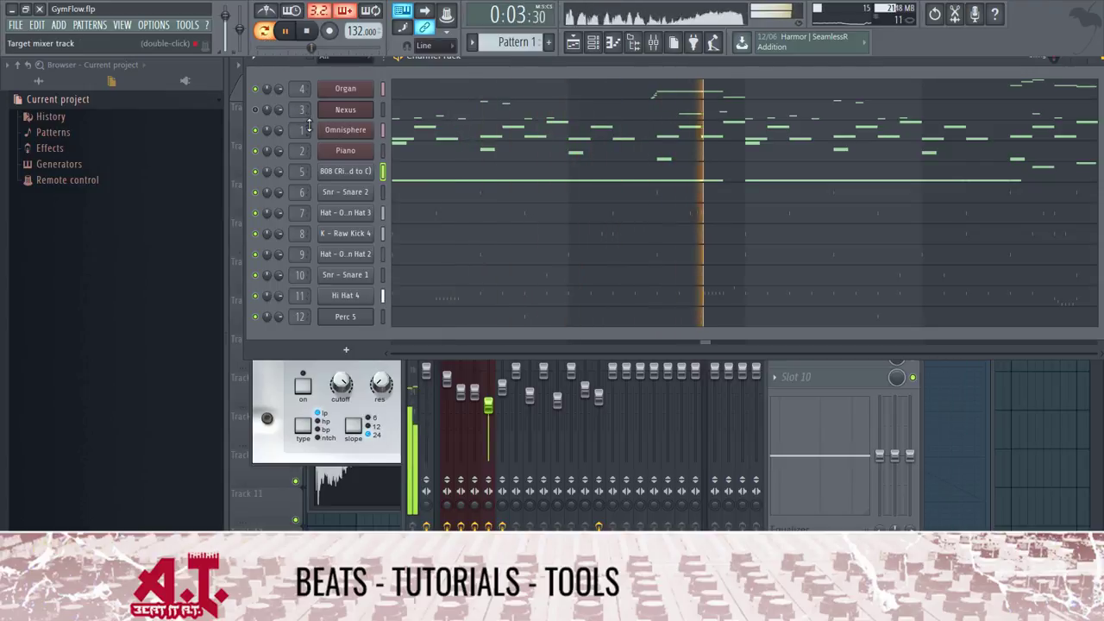
key("space")
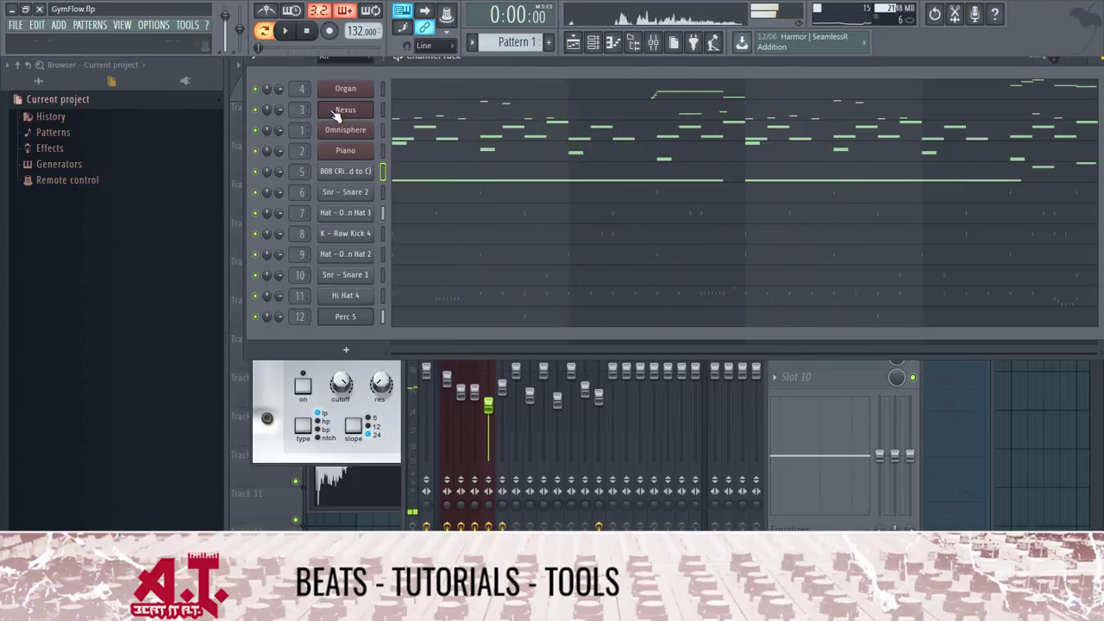
- Open the Nexus channel's piano roll and take out the short F#6 note near the start of bar 1, auditioning the melody
left_click(391, 104)
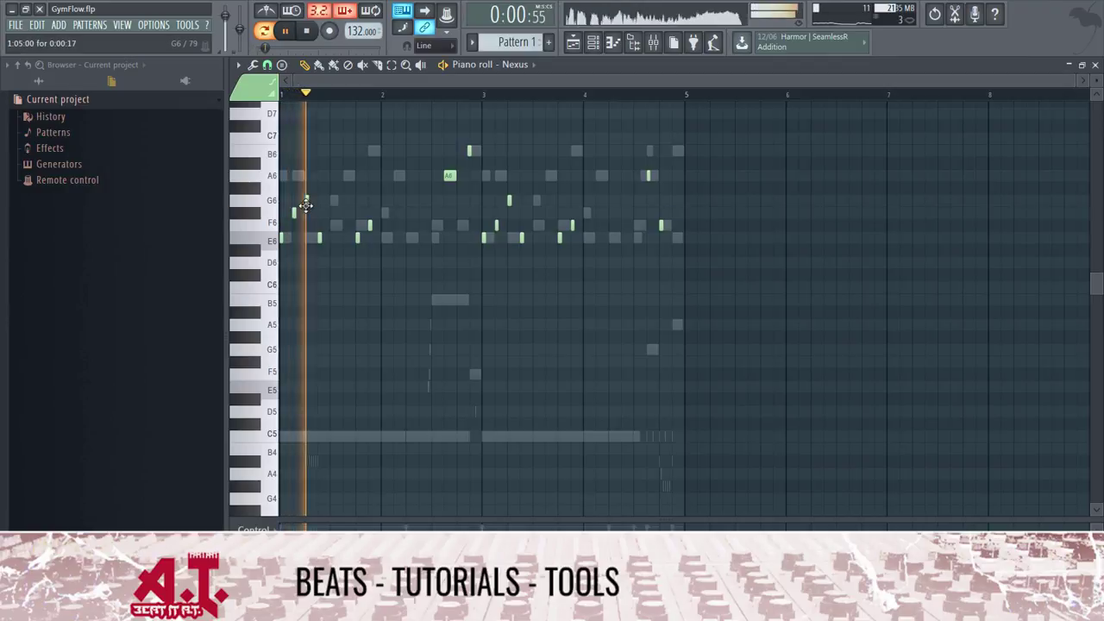
key("space")
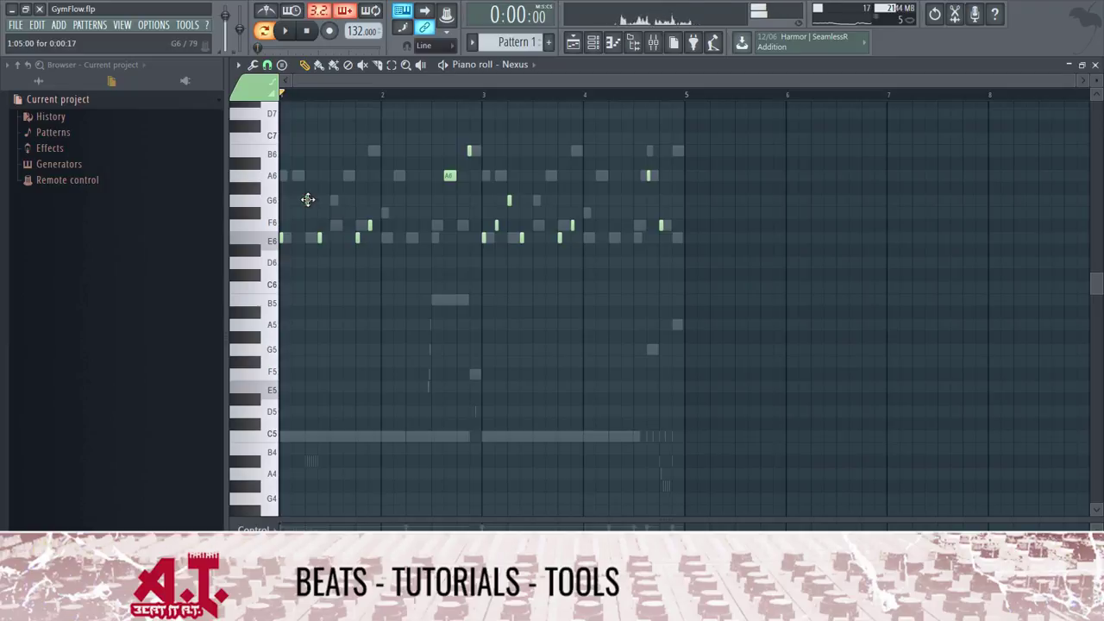
key("space")
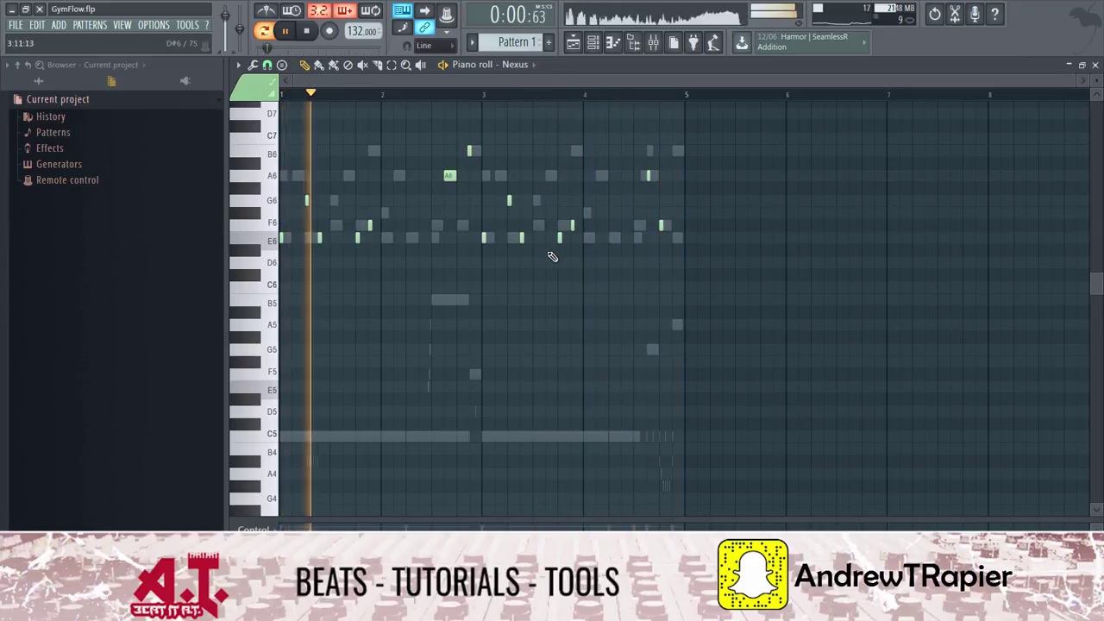
key("space")
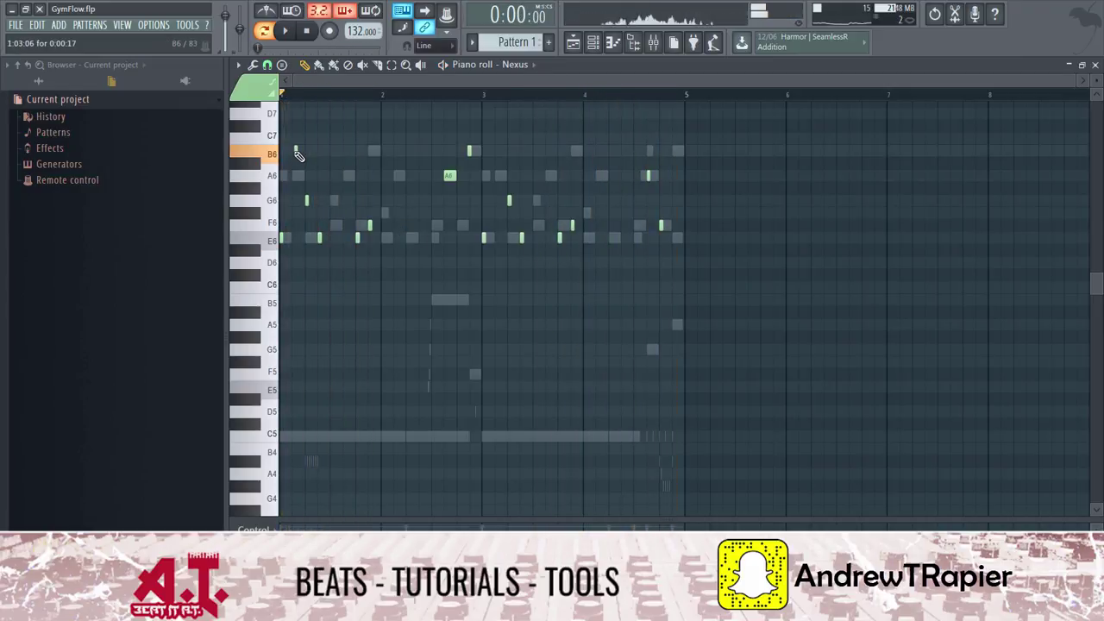
- Try the second Nexus note of bar 1 at B6, move it to A6 at 1:03:00, and play back the melody
left_click(292, 153)
key("space")
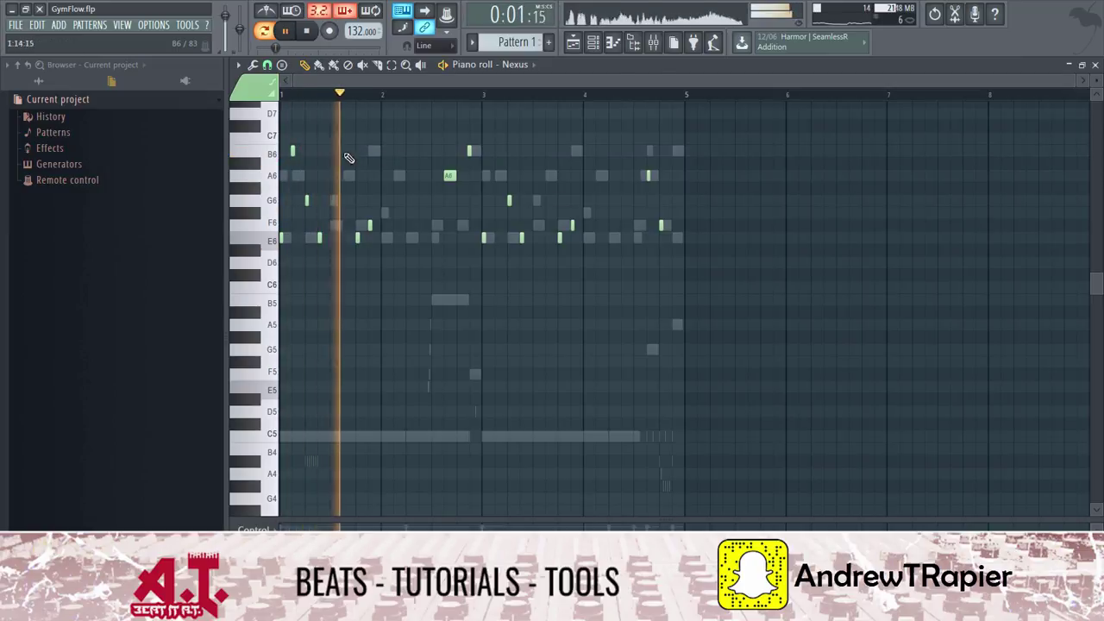
key("space")
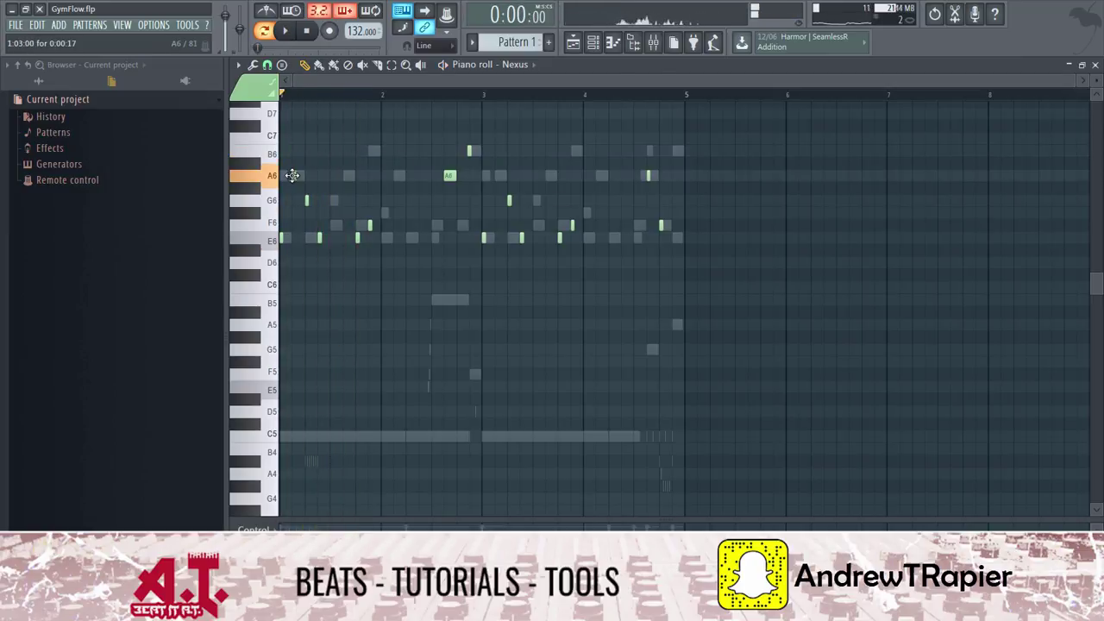
key("space")
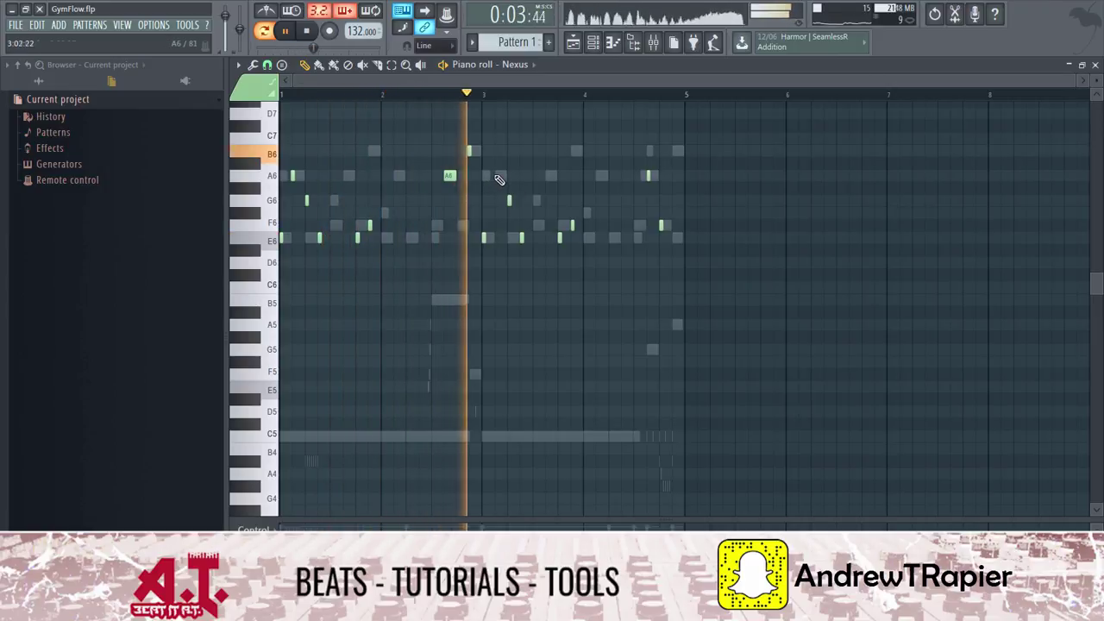
- Play the song in the playlist and examine the intro arrangement around the Dubspank Lead clips at bars 9 and 13
key("F7")
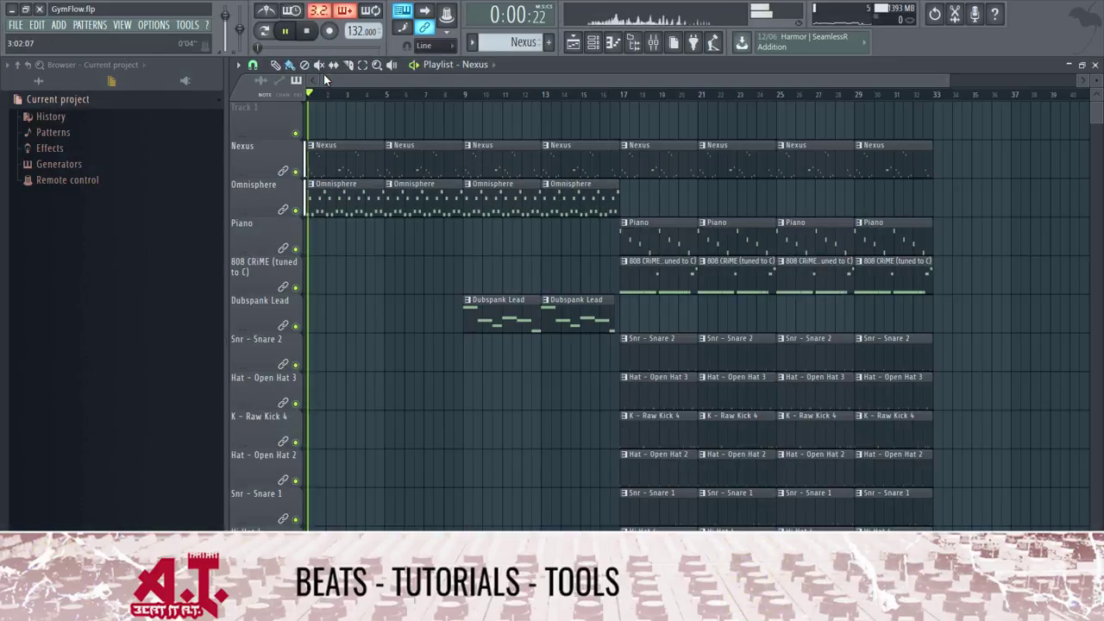
scroll(596, 432, "down", 2)
scroll(593, 392, "up", 2)
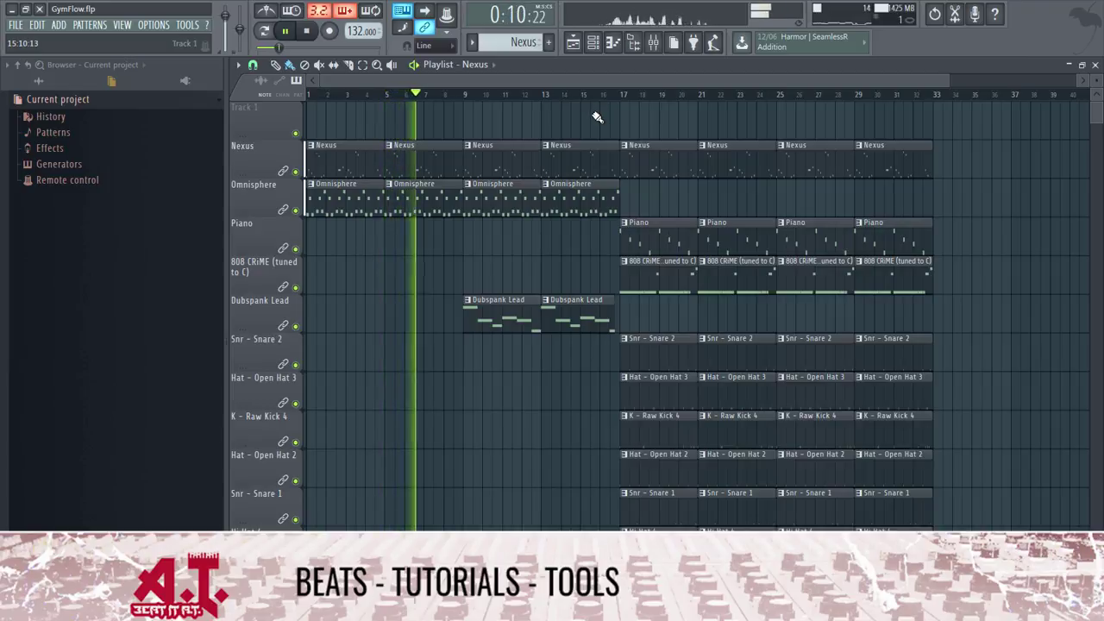
scroll(475, 99, "up", 5)
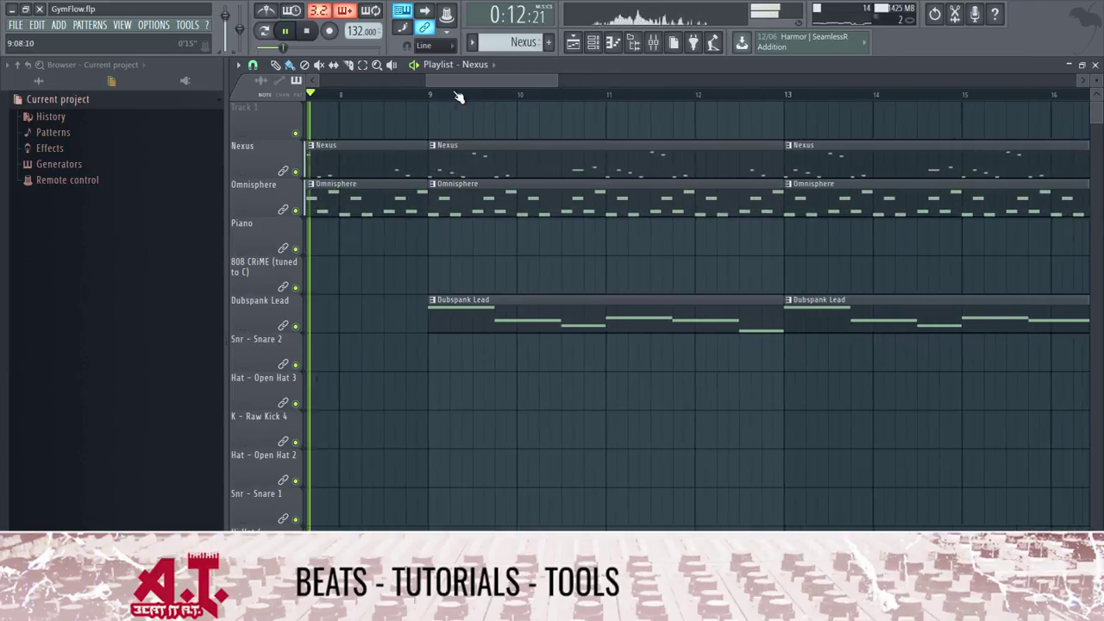
scroll(458, 97, "up", 3)
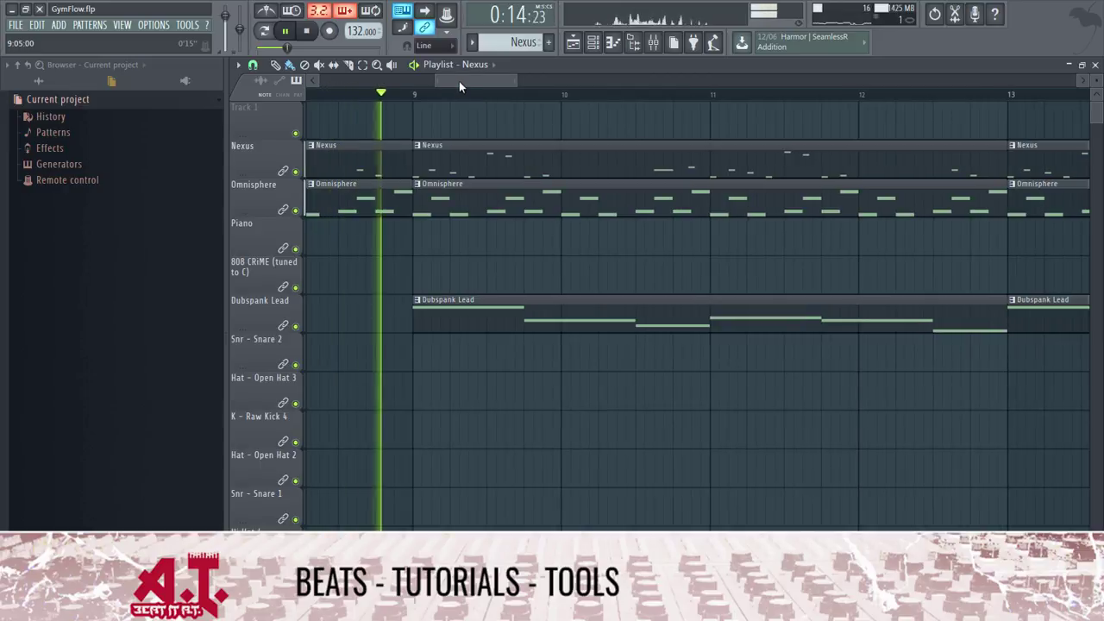
left_click_drag(459, 81, 479, 78)
left_click_drag(481, 83, 516, 97)
scroll(636, 102, "down", 10)
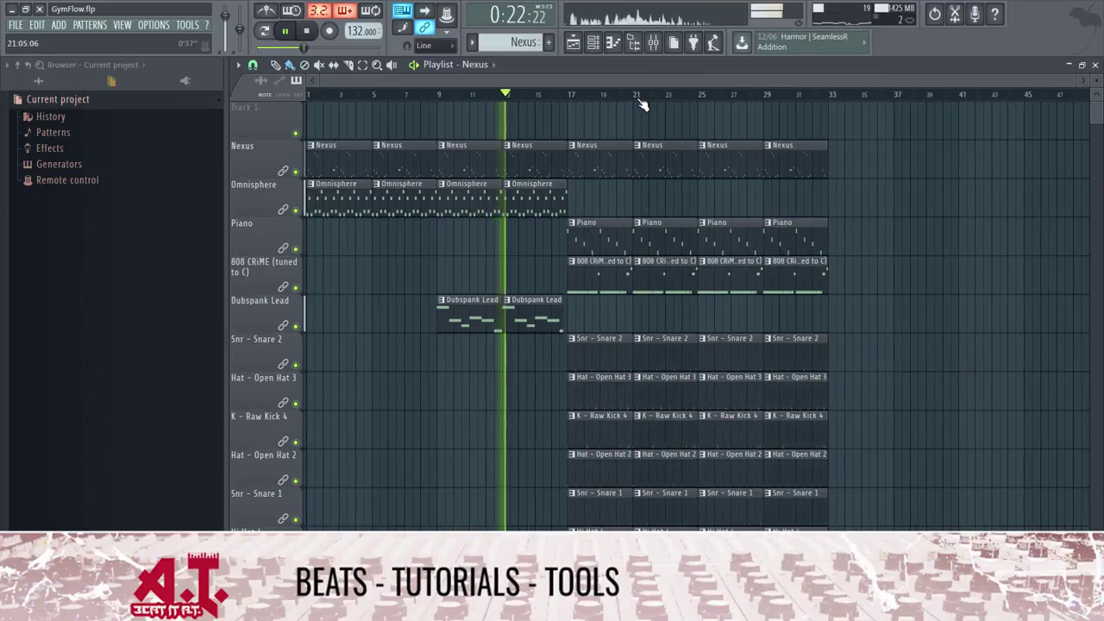
- Delete the K - Raw Kick 4 clips at bars 17 and 21 in the playlist
scroll(636, 101, "up", 5)
right_click(562, 420)
right_click(665, 436)
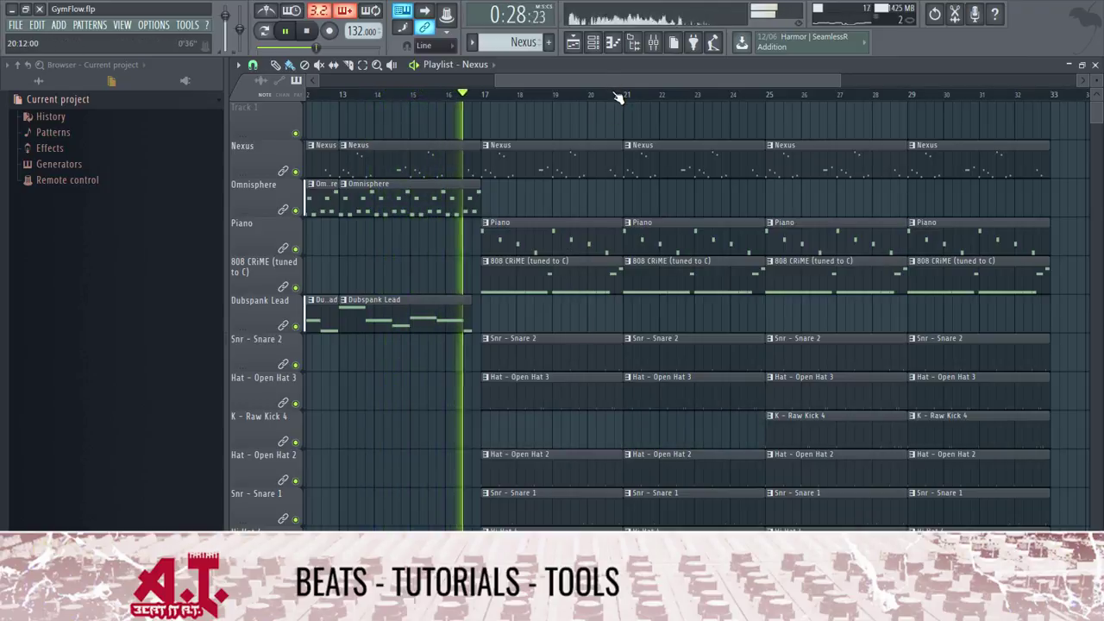
scroll(617, 98, "down", 4)
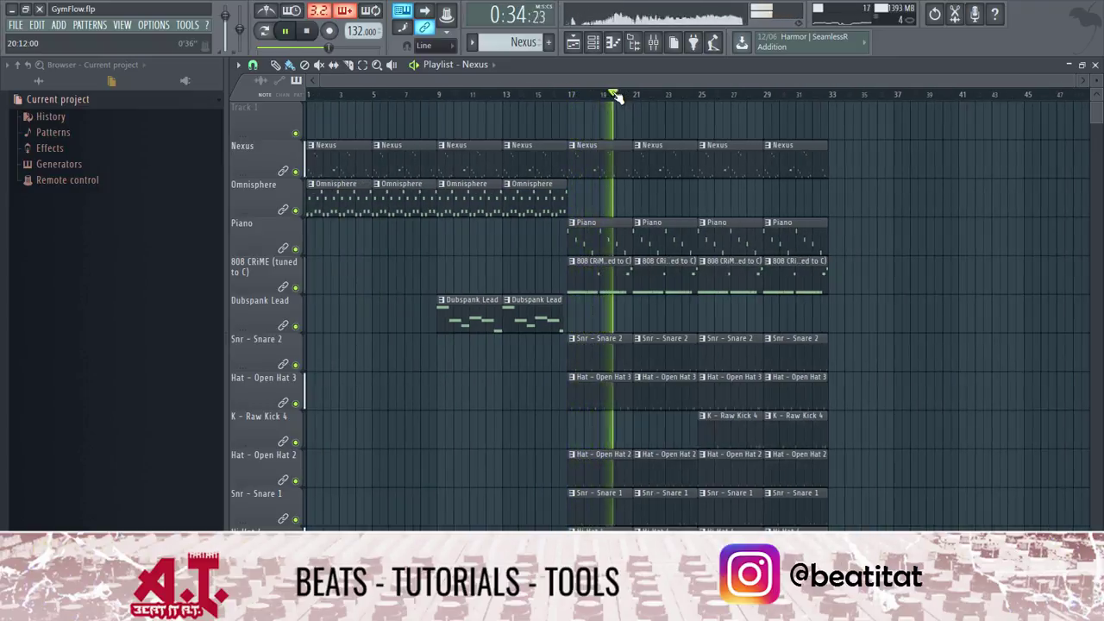
left_click(703, 206)
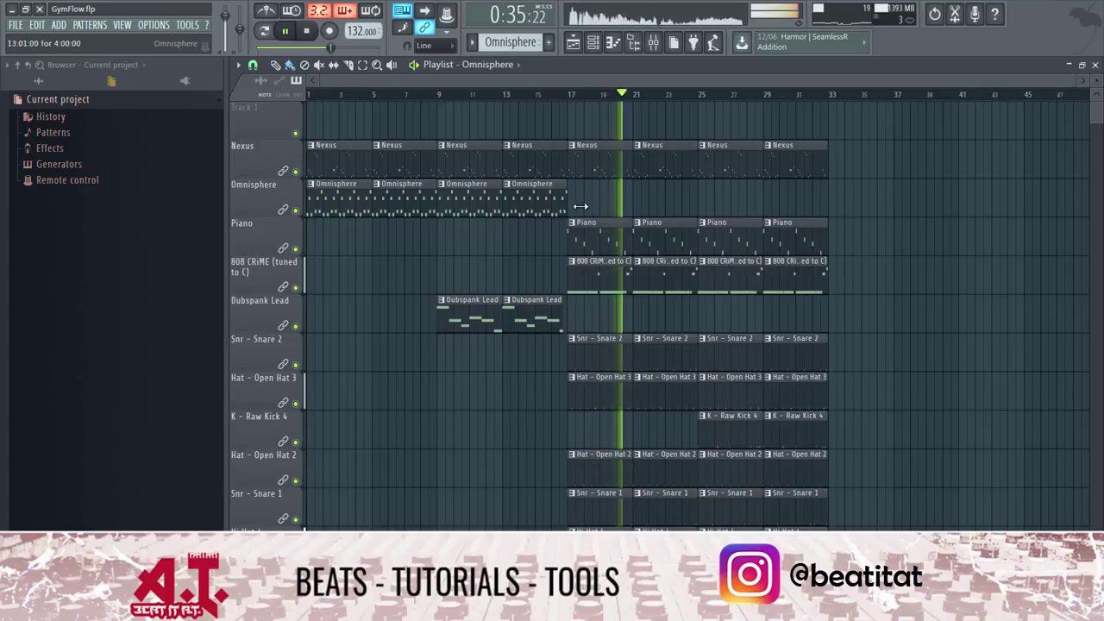
left_click(703, 206)
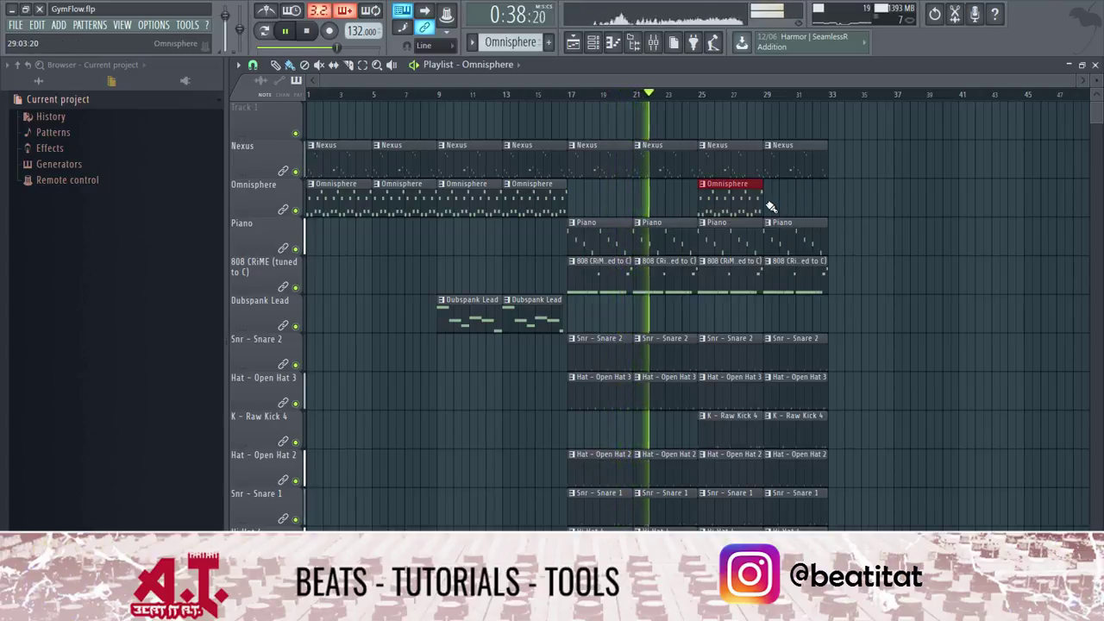
right_click(740, 188)
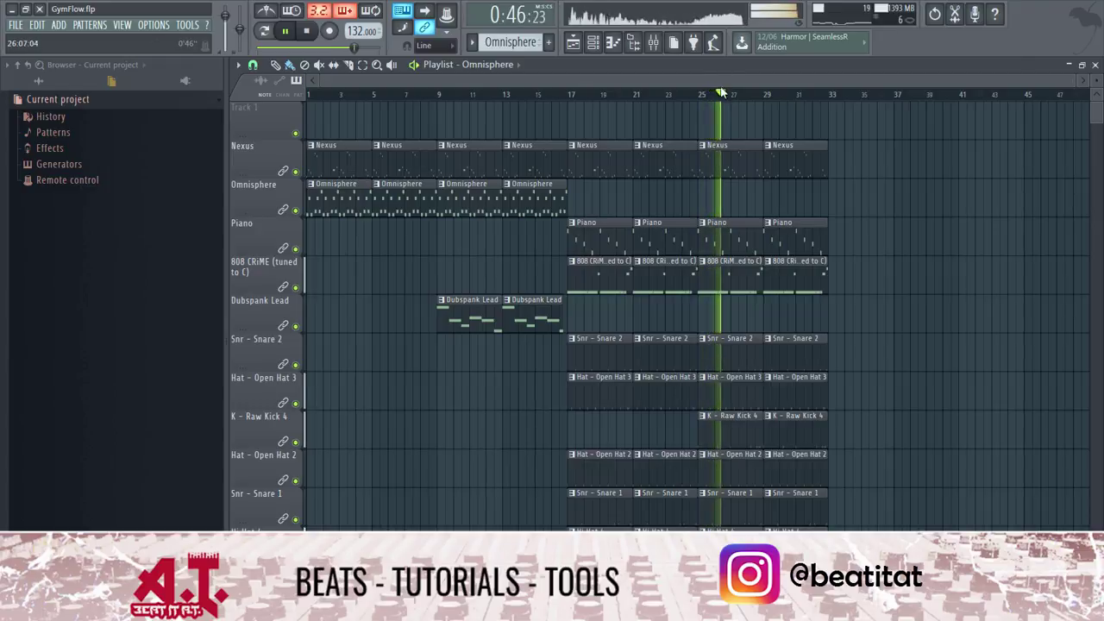
- Place two Omnisphere pattern clips on the Omnisphere track at bars 33 and 37
scroll(854, 93, "right", 3)
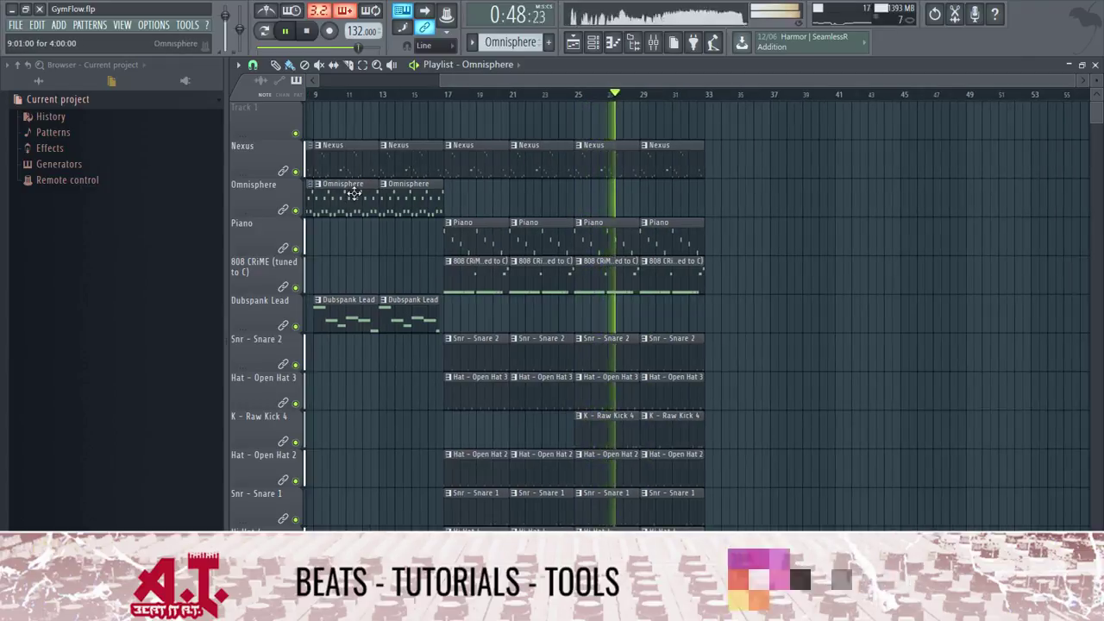
left_click(713, 207)
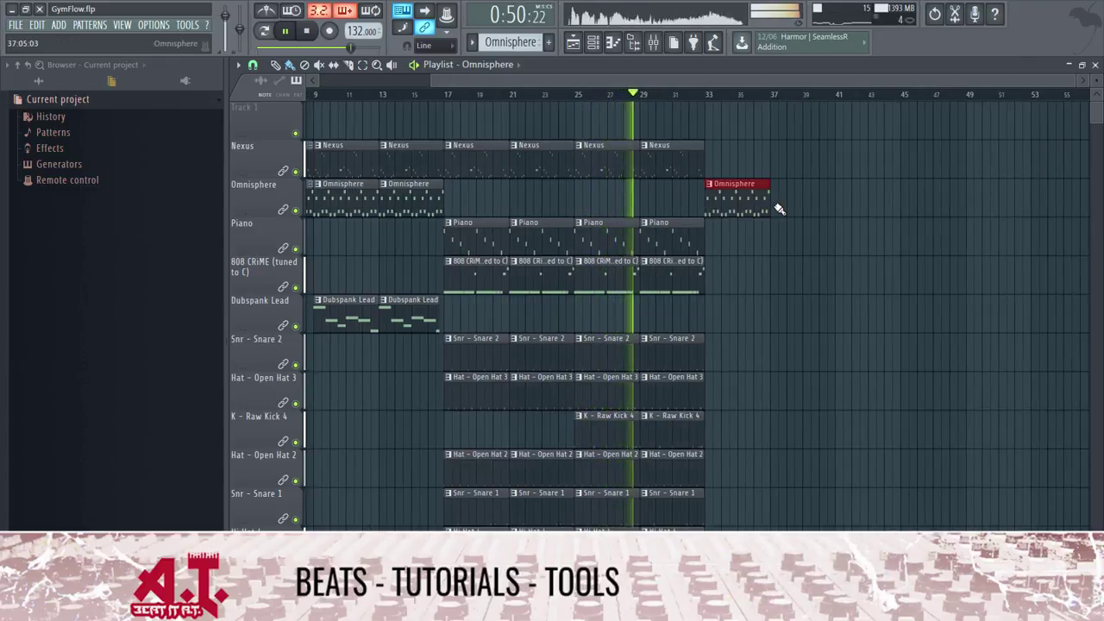
left_click(781, 207)
- Duplicate the drum clips of bars 25 to 32 to start at bar 33, and delete the duplicated K - Raw Kick 4 clips
right_click(604, 349)
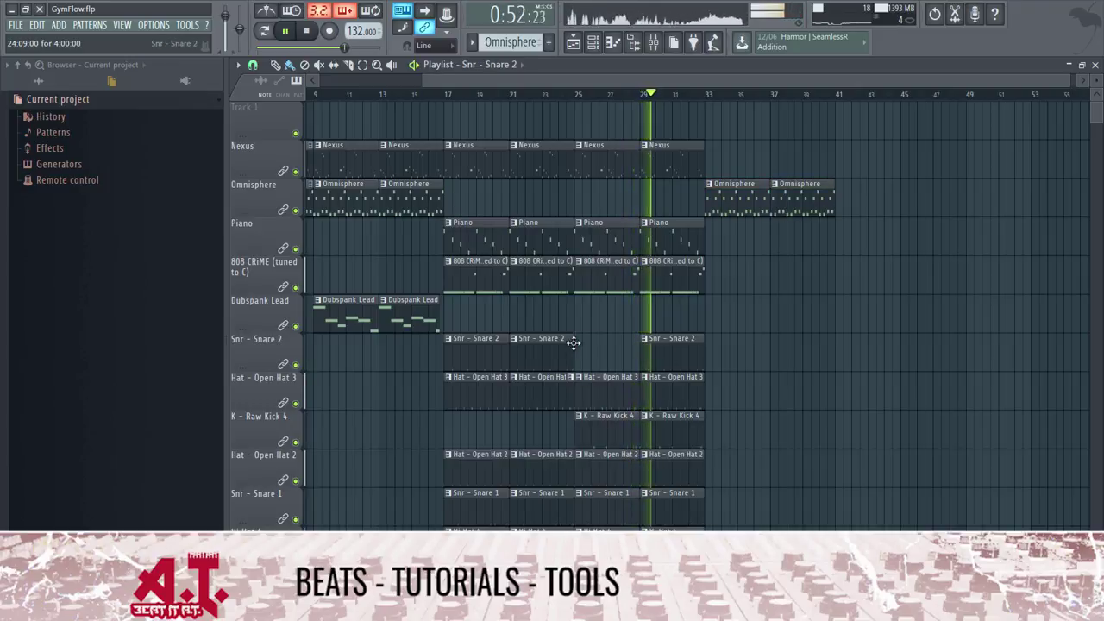
left_click_drag(586, 336, 703, 552)
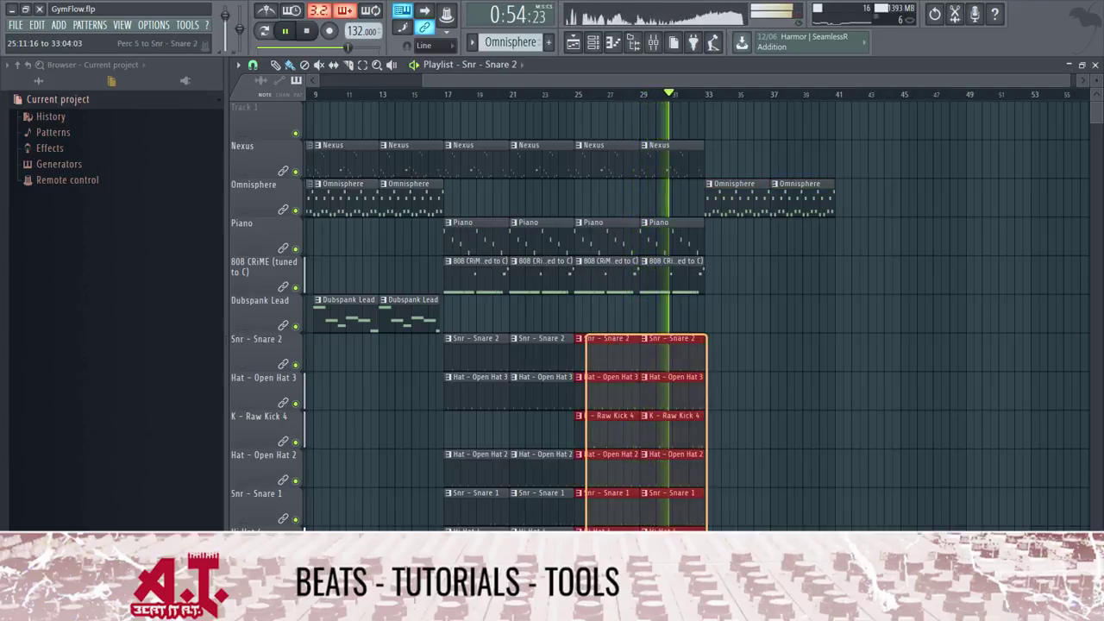
key("ctrl+b")
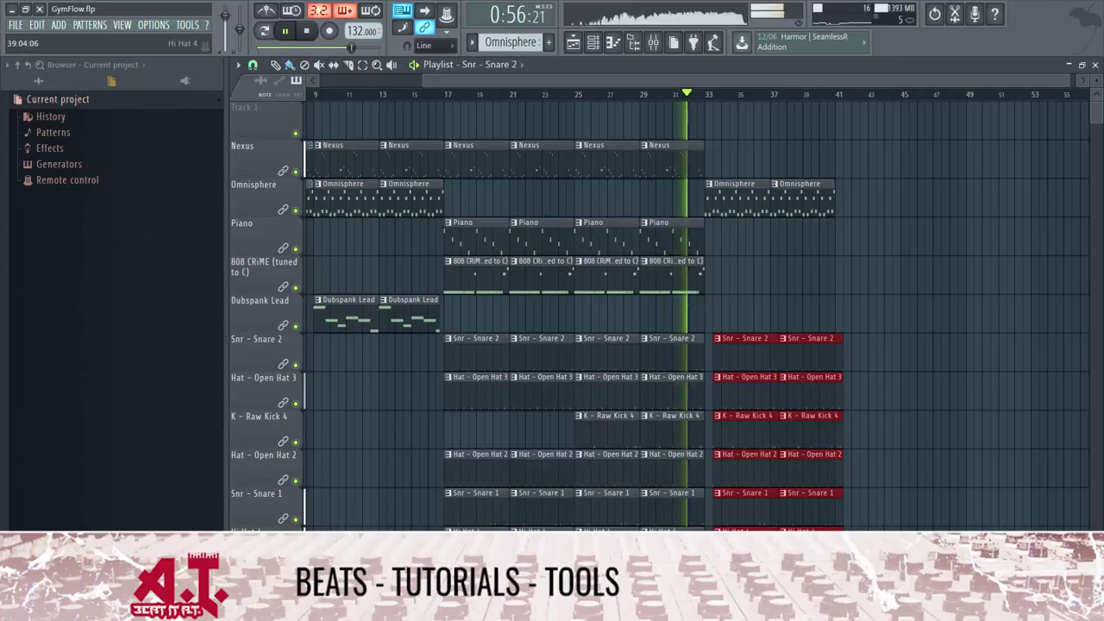
left_click(841, 461)
right_click(764, 425)
right_click(788, 434)
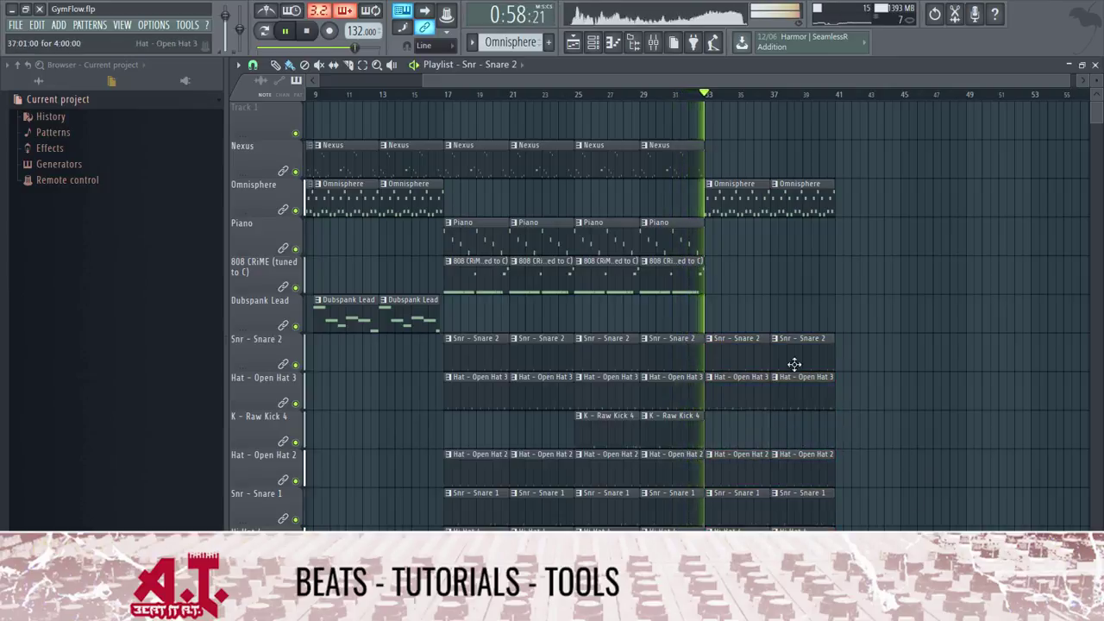
- Place two 808 CRiME (tuned to C) clips on their track at bars 41 and 45
left_click(675, 271)
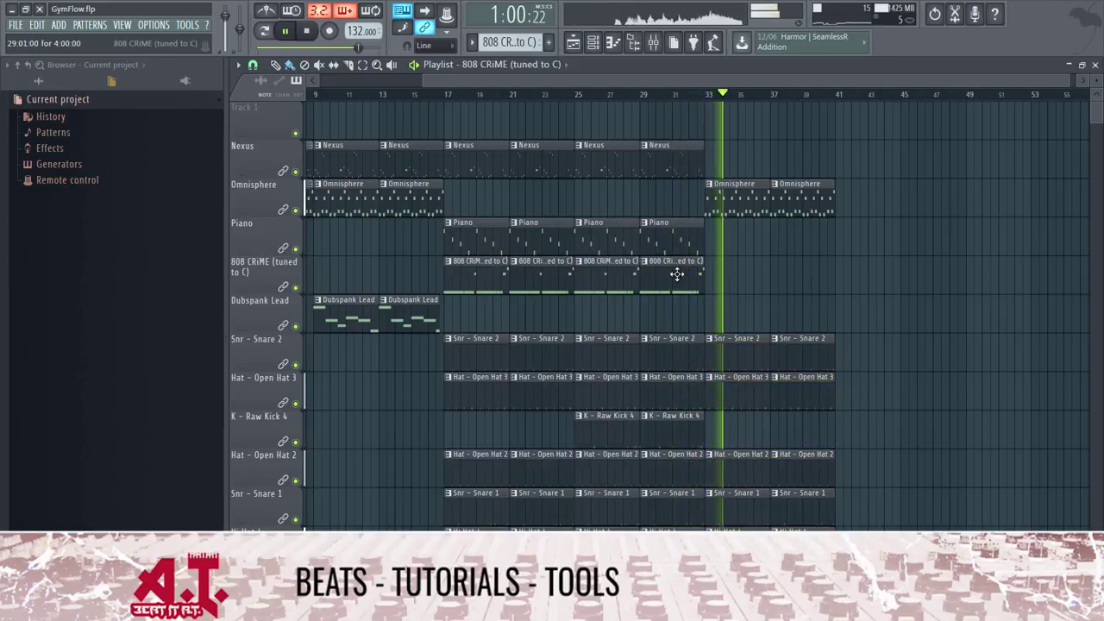
scroll(791, 80, "right", 2)
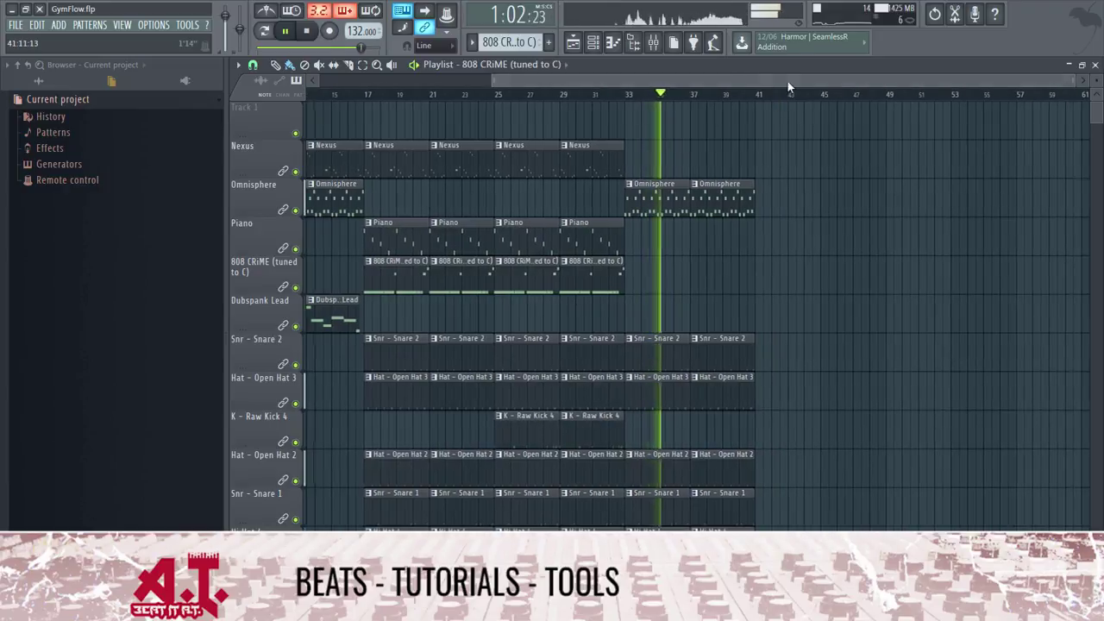
scroll(788, 81, "right", 2)
left_click(707, 286)
left_click(775, 285)
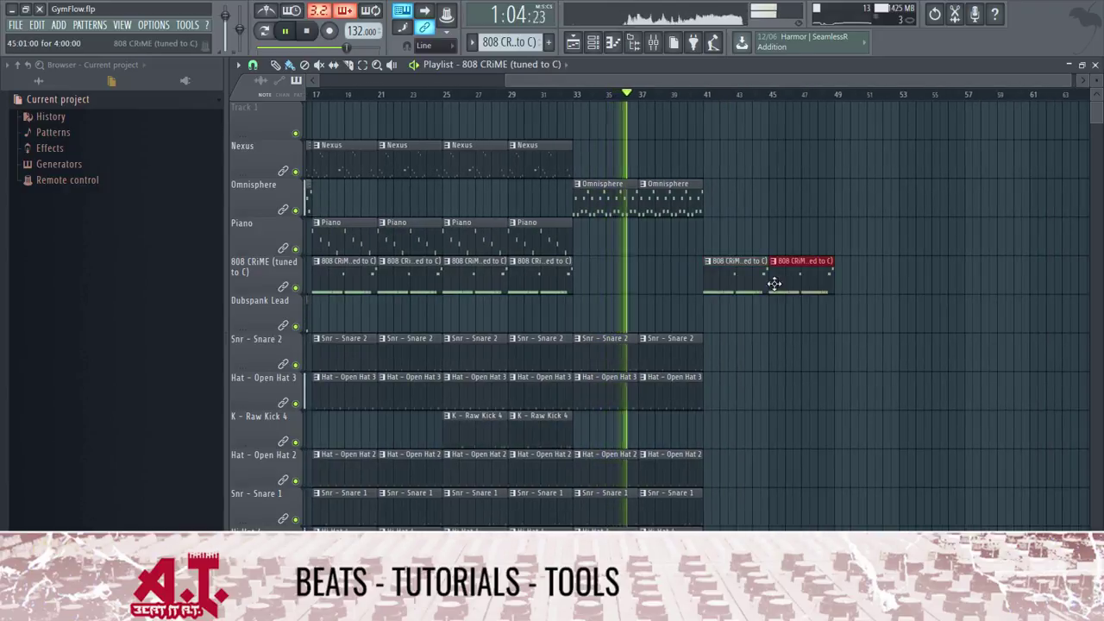
- Duplicate the Omnisphere and drum clips of bars 33 to 40 so the copies start at bar 41
left_click_drag(583, 195, 703, 526)
key("ctrl+b")
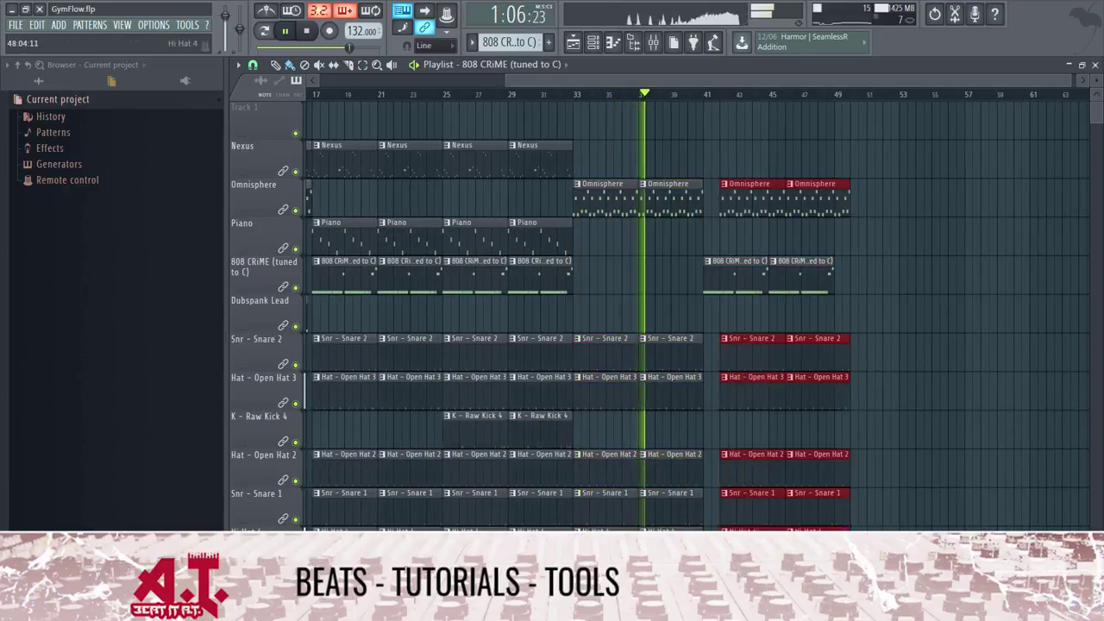
left_click(961, 489)
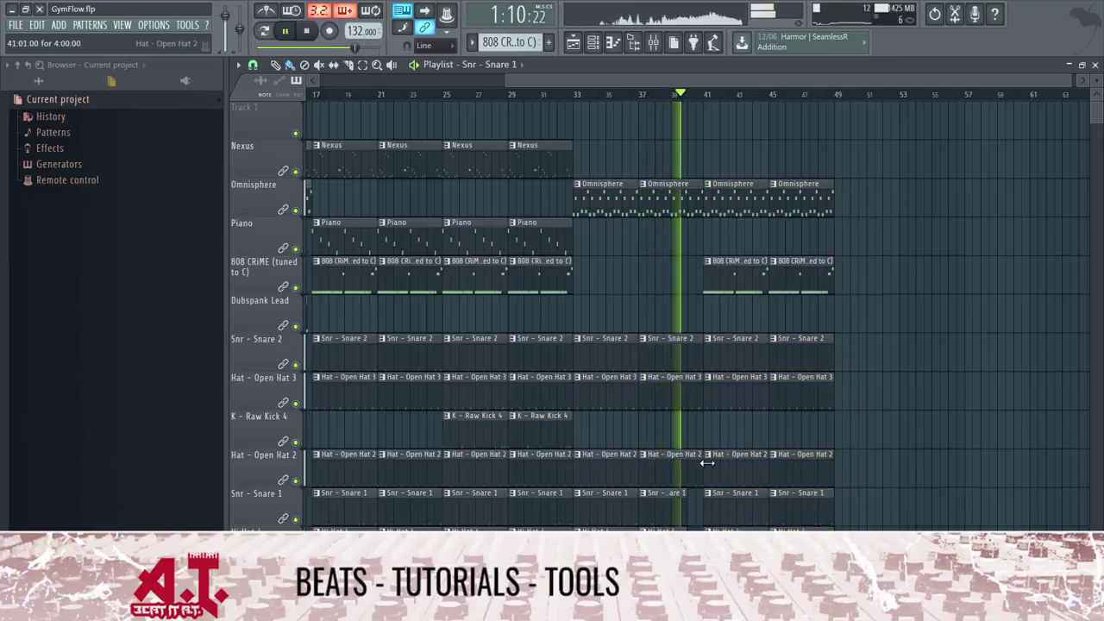
- Shorten the bar 37 clips before bar 41: Snr - Snare 1, Hat - Open Hat 2 to 3:08:00 and Hat - Open Hat 3 to 3:00:00
left_click_drag(703, 463, 690, 459)
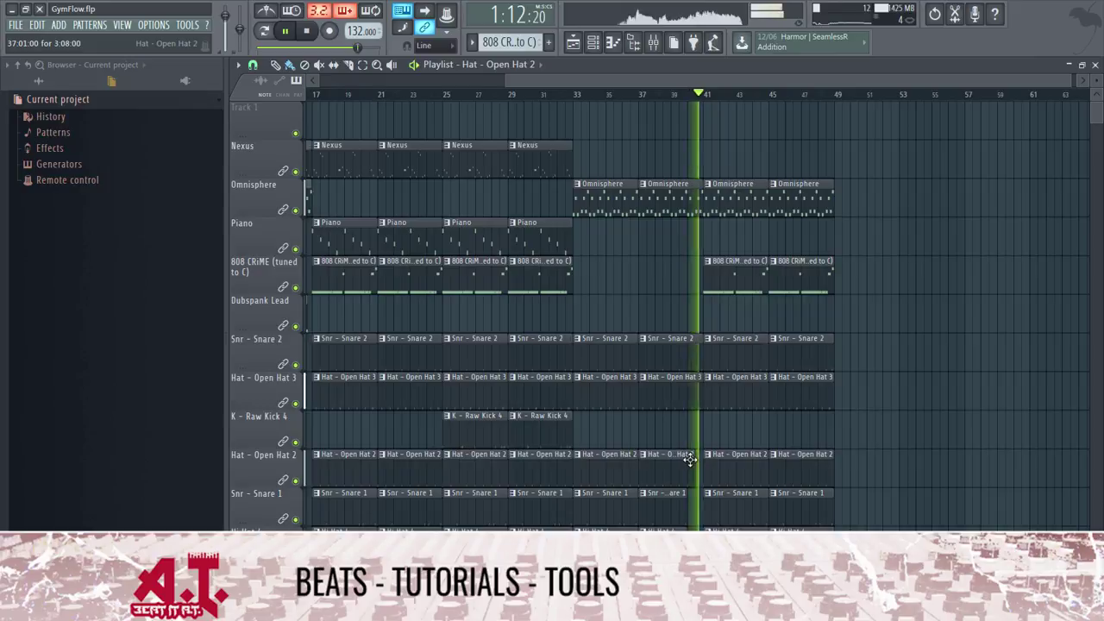
left_click_drag(700, 386, 684, 387)
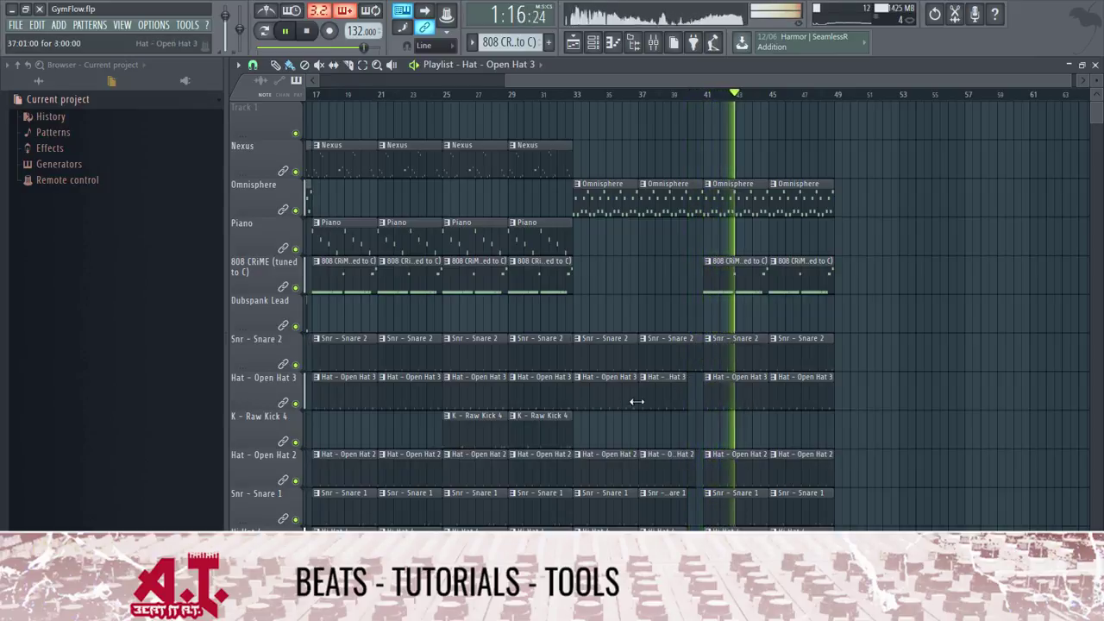
- Place a K - Raw Kick 4 clip on its track at bar 41
left_click(548, 419)
left_click(715, 437)
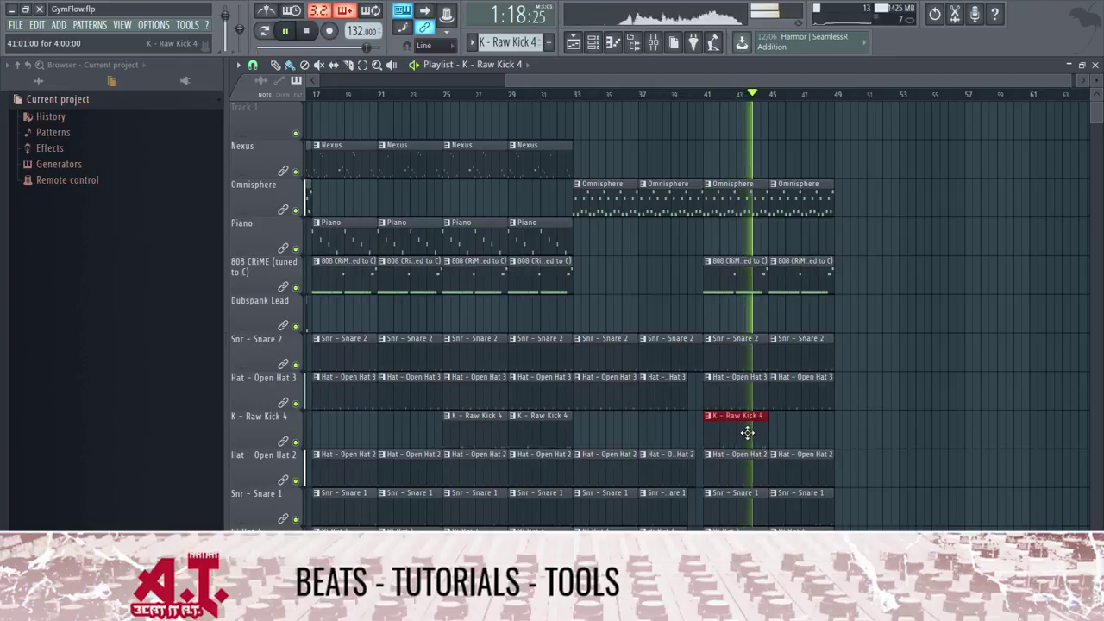
- Place a K - Raw Kick 4 clip at bar 45 and duplicate all clips of bars 41 to 48 to bar 49
left_click(774, 434)
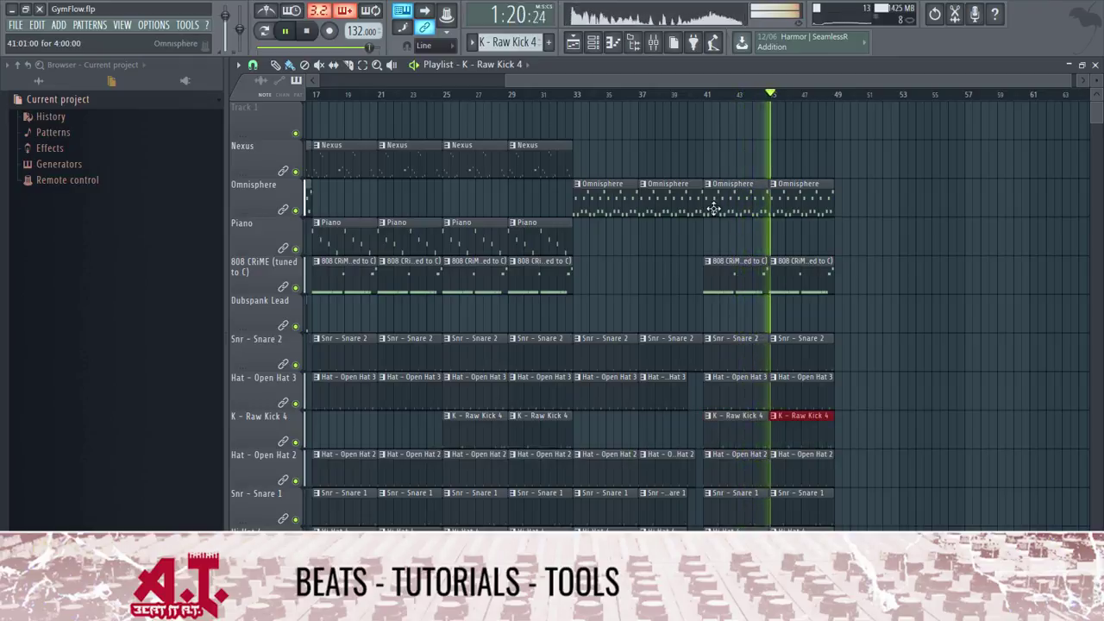
left_click_drag(714, 208, 850, 522)
key("ctrl+b")
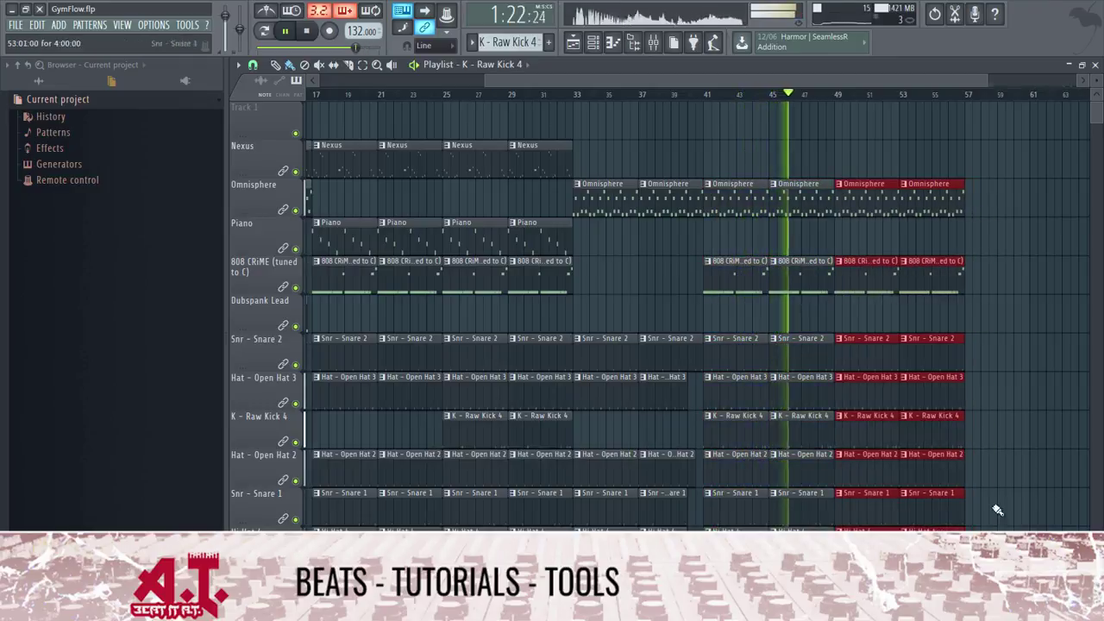
key("ctrl+d")
- Place two Piano clips on their track at bars 49 and 53
left_click_drag(512, 238, 925, 239)
left_click_drag(859, 239, 866, 239)
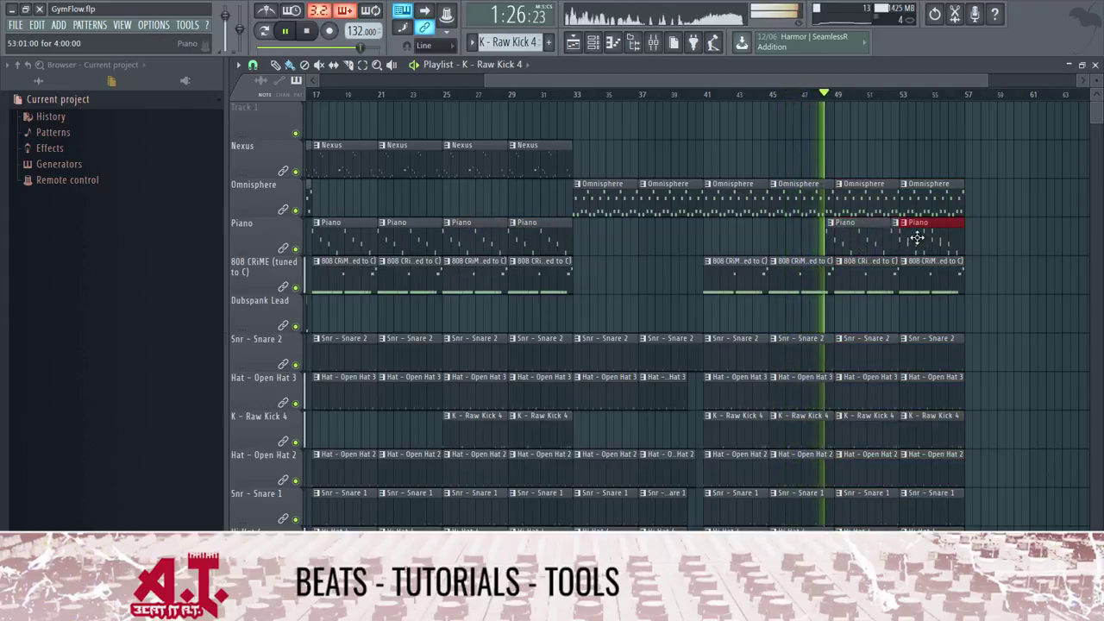
left_click(1005, 239)
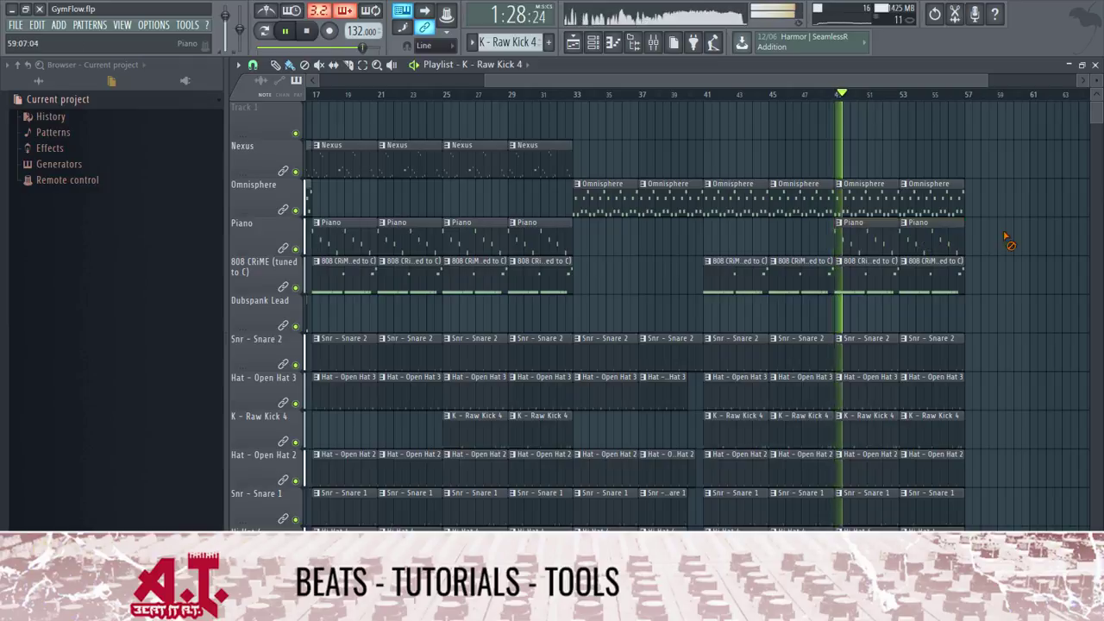
- Duplicate the Piano, 808 CRiME and drum clips of bars 49 to 56, without Omnisphere, so the copies start at bar 57
scroll(908, 83, "down", 5)
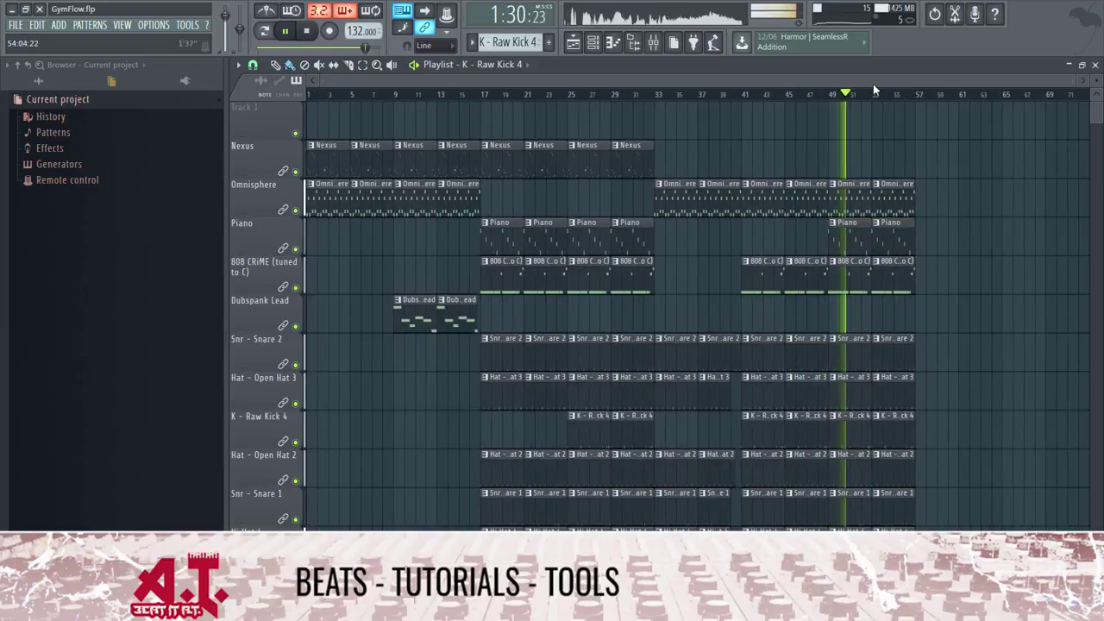
scroll(785, 179, "down", 2)
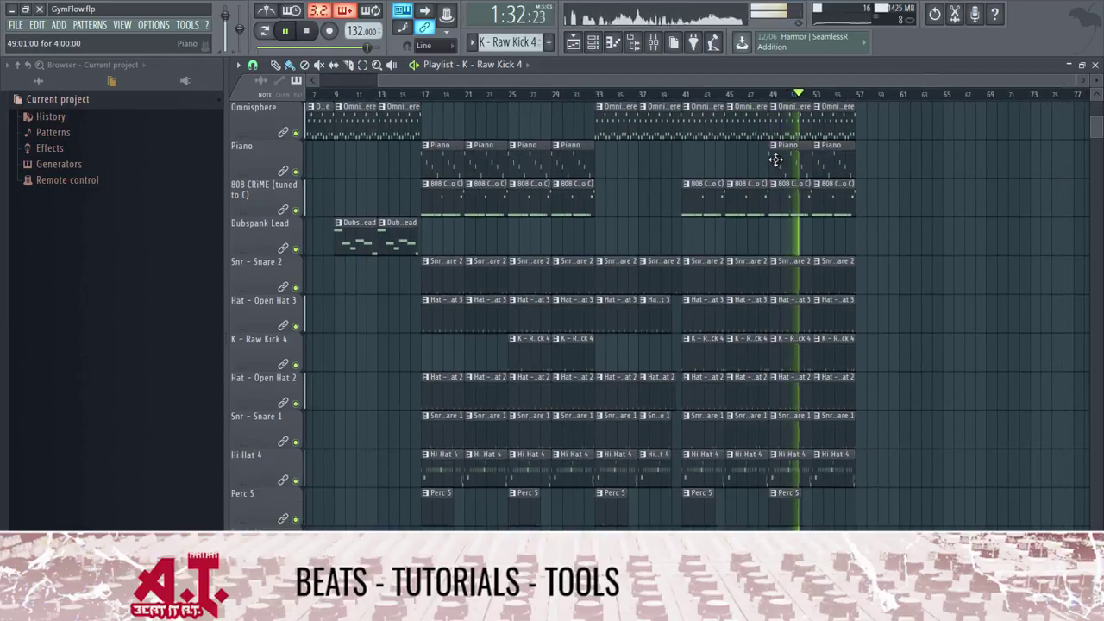
left_click_drag(777, 160, 862, 513)
left_click_drag(833, 463, 925, 471)
left_click(953, 466)
- Delete the Hi Hat 4, Snr - Snare 1, Hat - Open Hat 2, K - Raw Kick 4 and Hat - Open Hat 3 clips from bar 57 onward
right_click(875, 469)
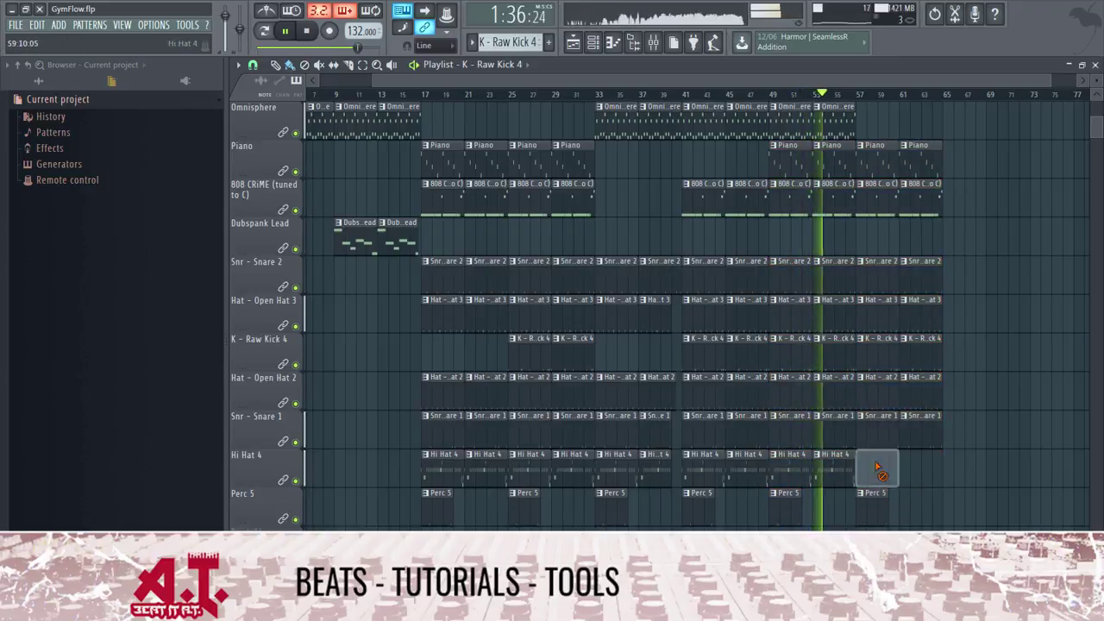
right_click(905, 423)
right_click(916, 386)
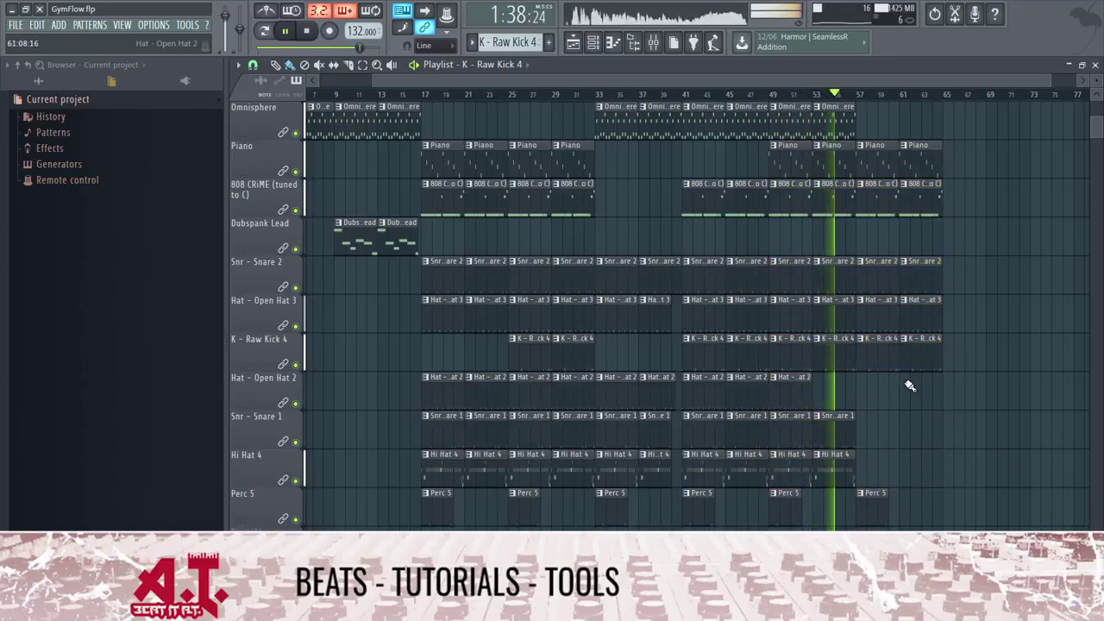
key("ctrl+z")
right_click(904, 392)
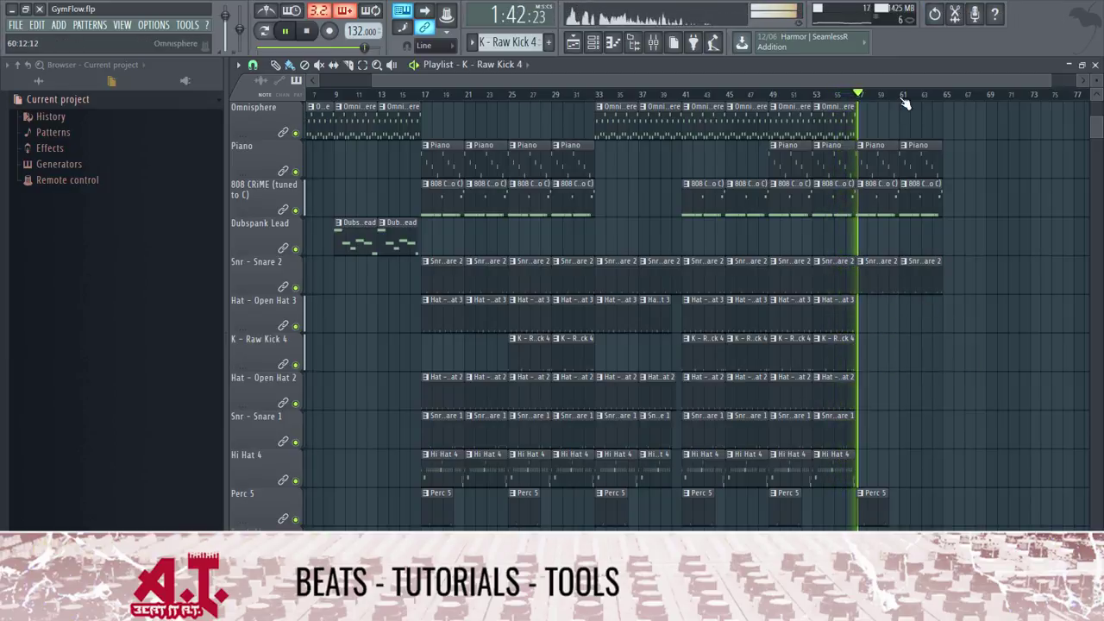
- Place two Nexus clips on their track at bars 57 and 61
scroll(911, 167, "up", 2)
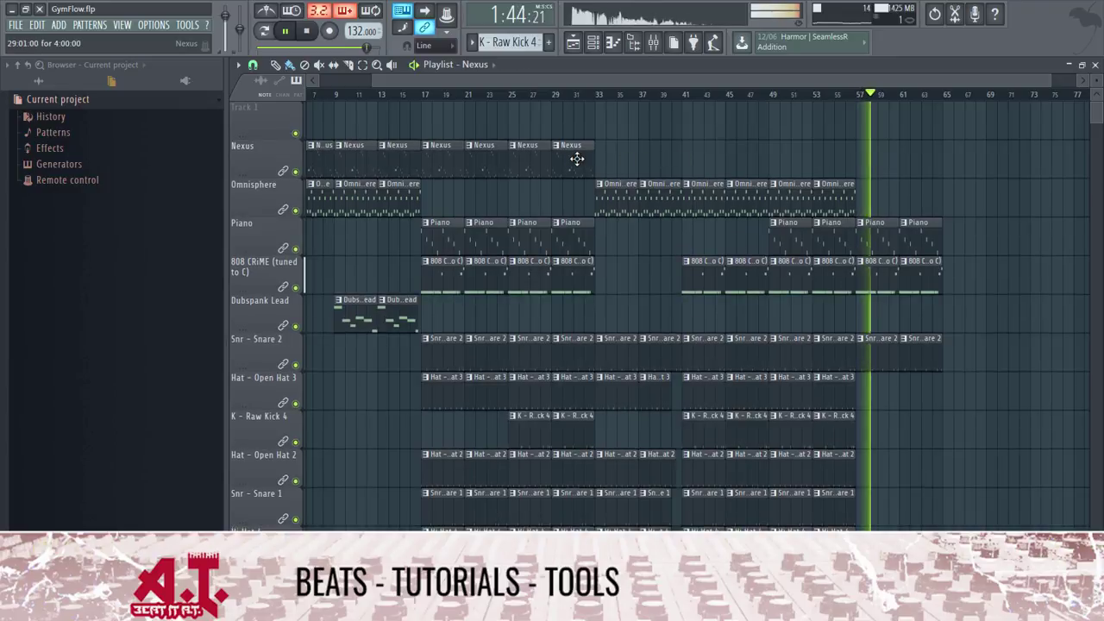
left_click(858, 155)
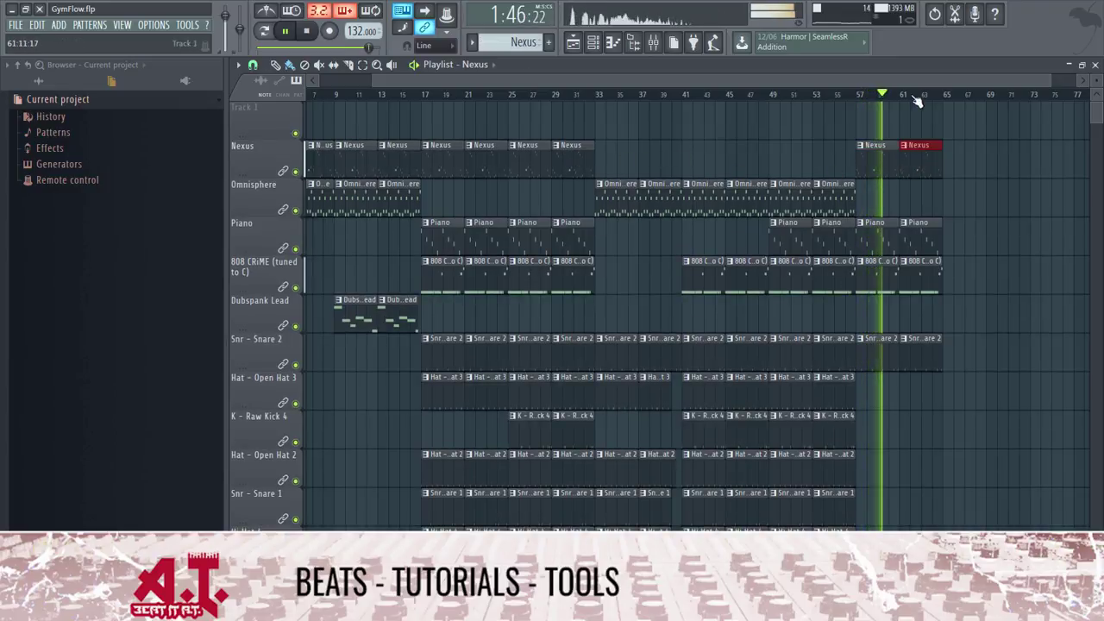
scroll(917, 95, "down", 1)
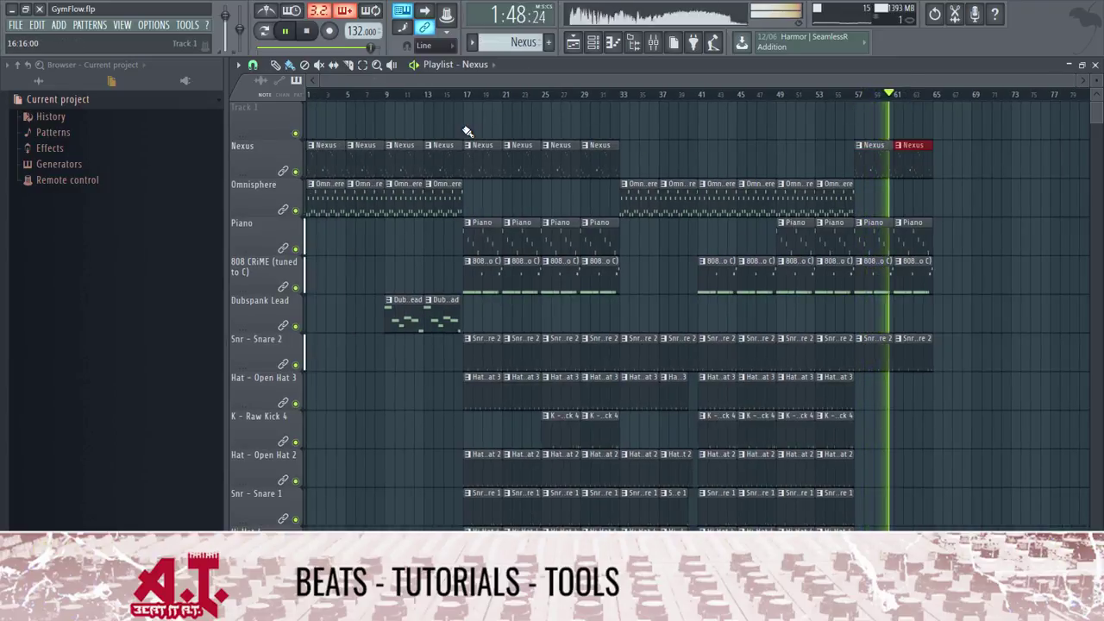
left_click_drag(466, 131, 619, 526)
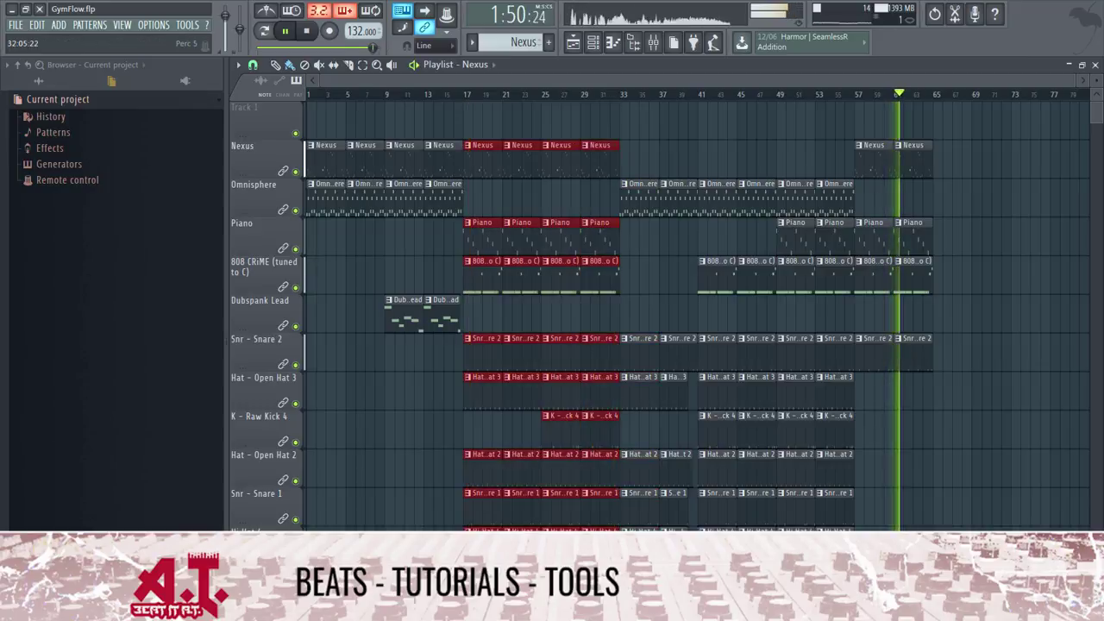
key("ctrl+b")
left_click_drag(629, 147, 923, 146)
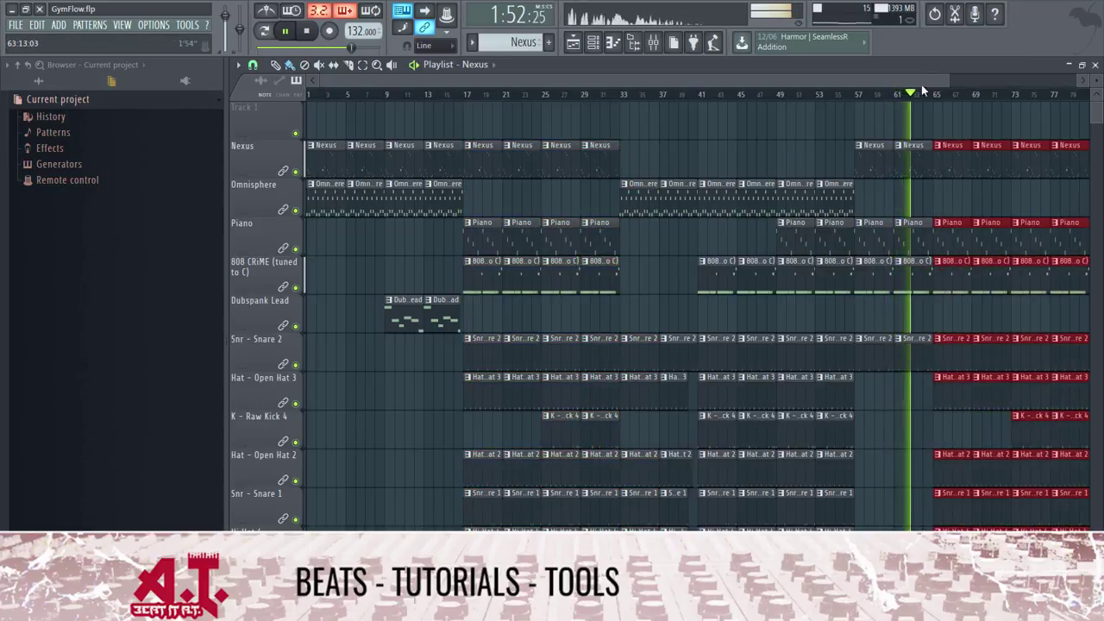
scroll(922, 77, "right", 2)
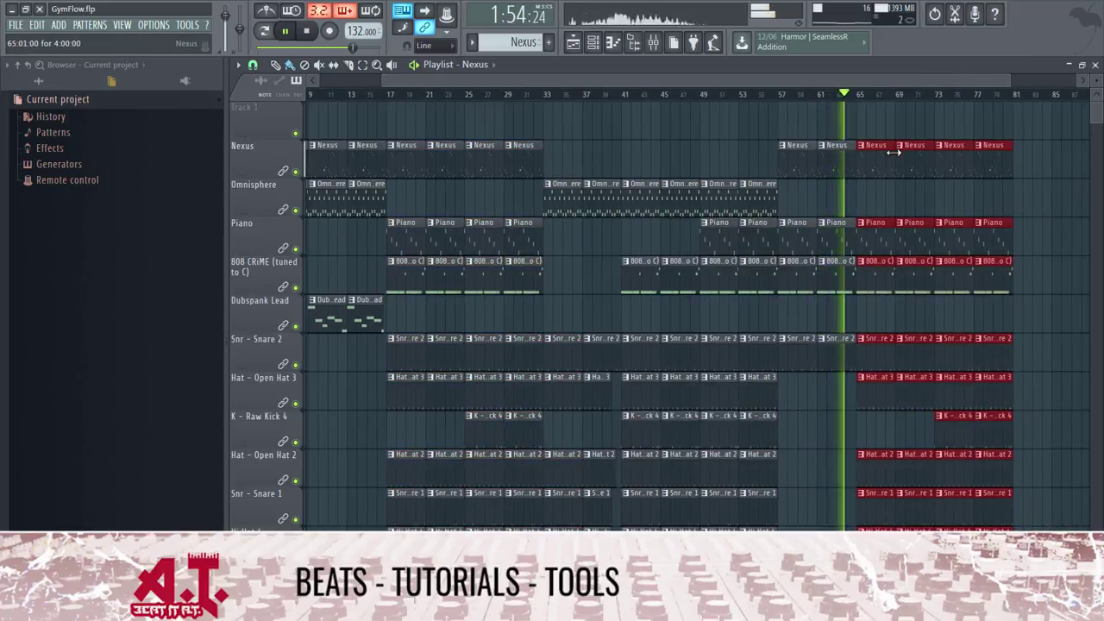
key("ctrl+z")
- Play the arrangement from bar 33 and check how the breakdown leads into the section starting at bar 41
scroll(892, 108, "left", 2)
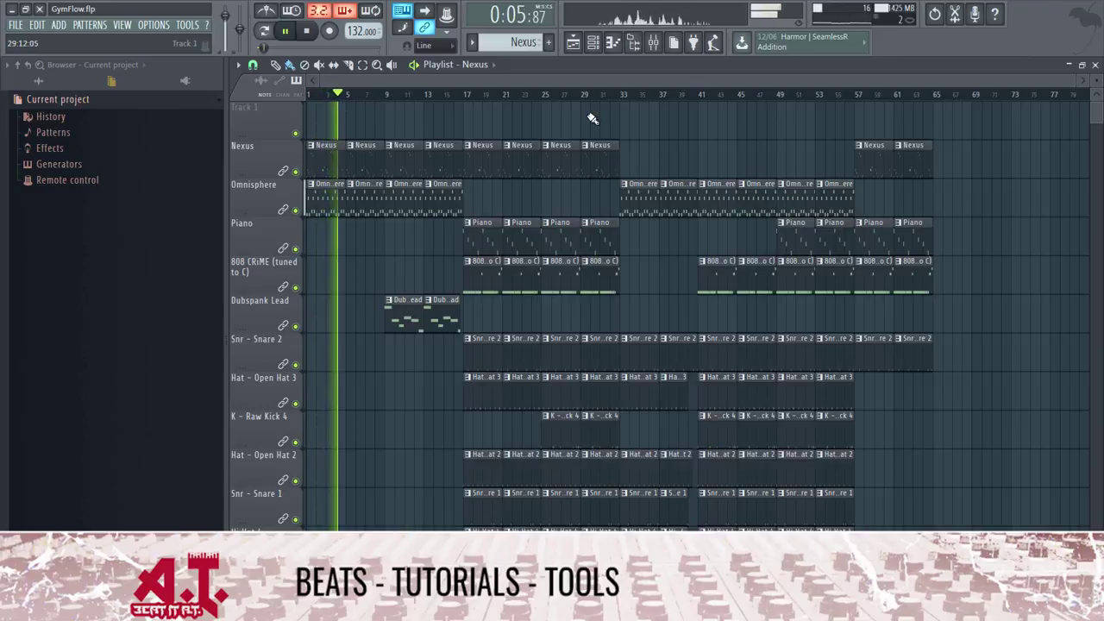
left_click(621, 94)
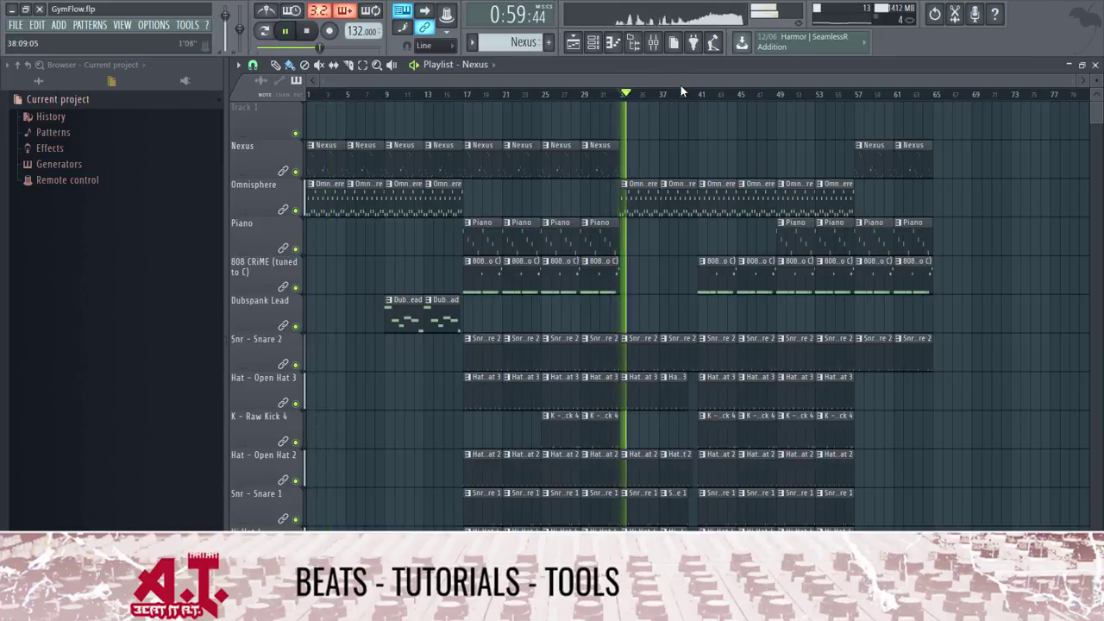
scroll(682, 88, "up", 4)
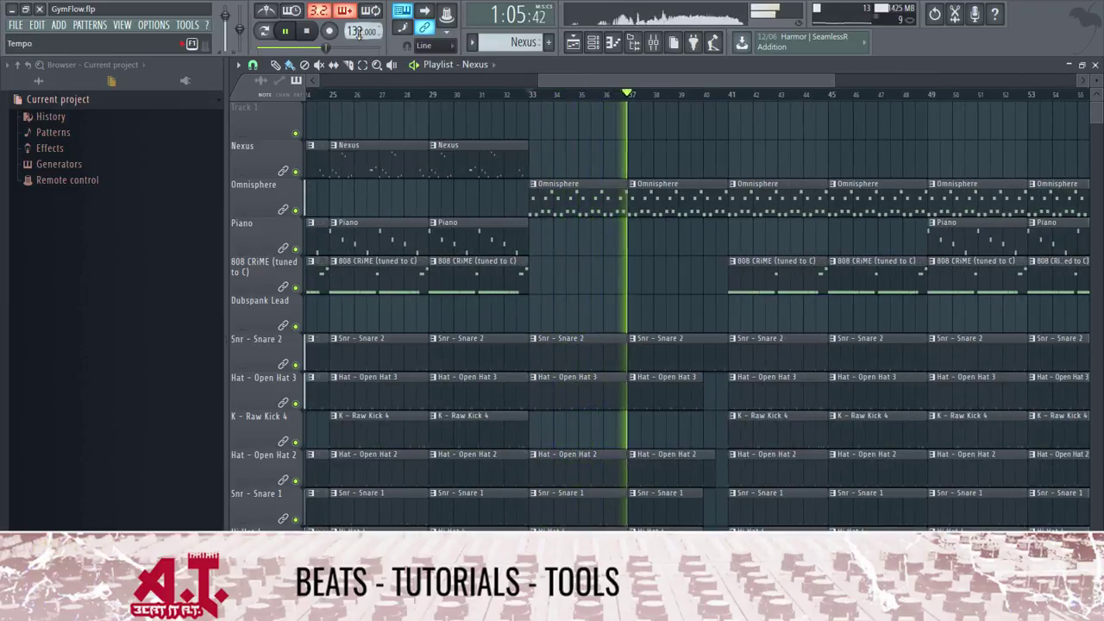
scroll(723, 95, "down", 4)
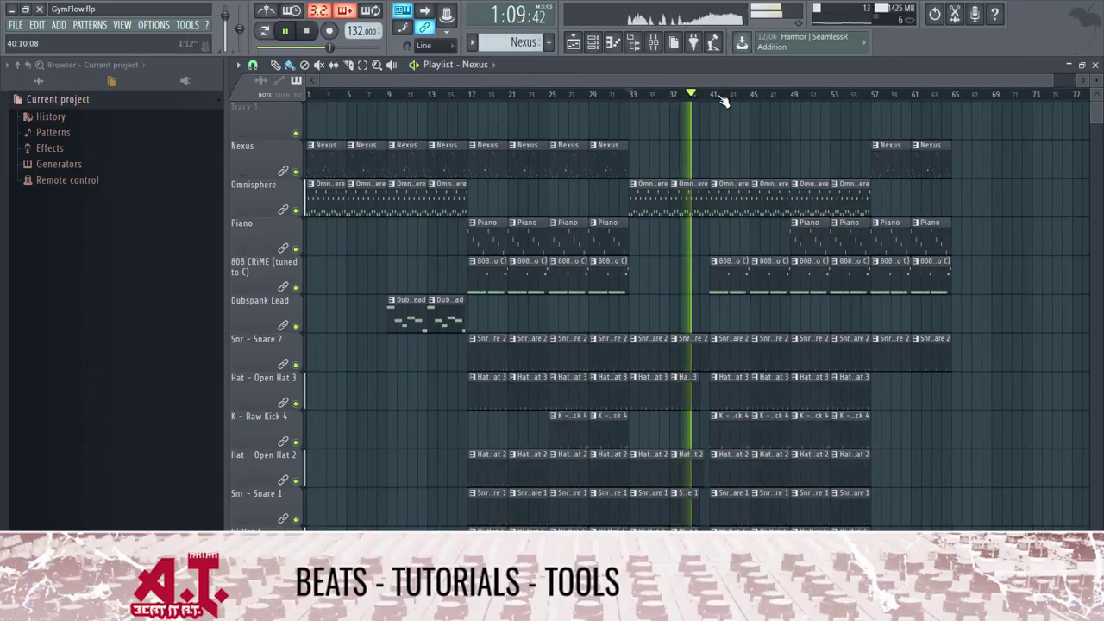
scroll(723, 101, "up", 5)
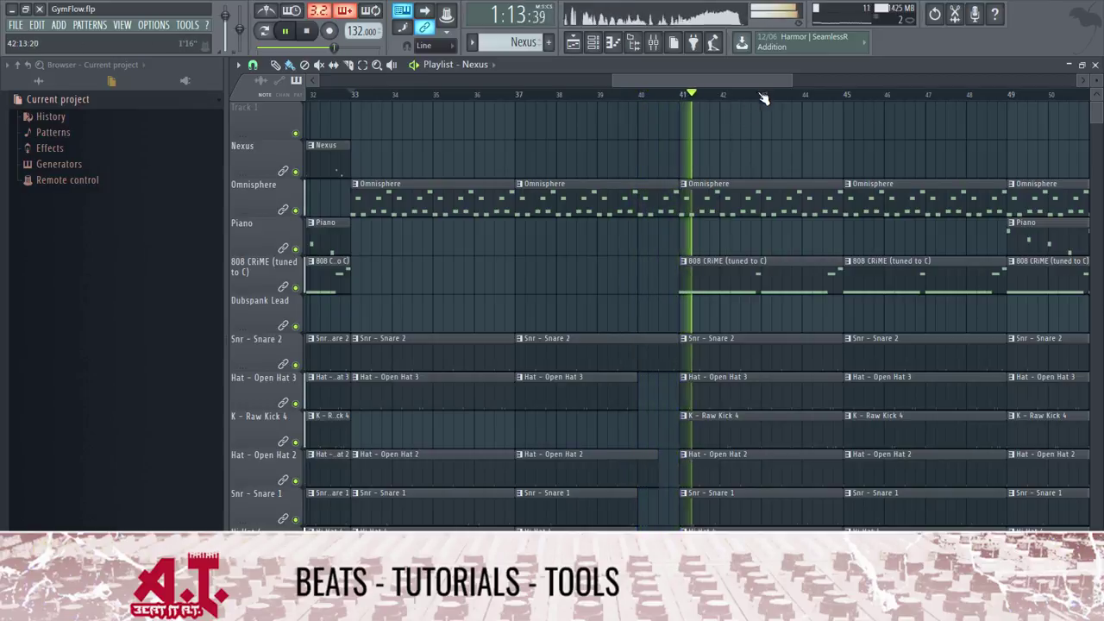
scroll(767, 91, "down", 3)
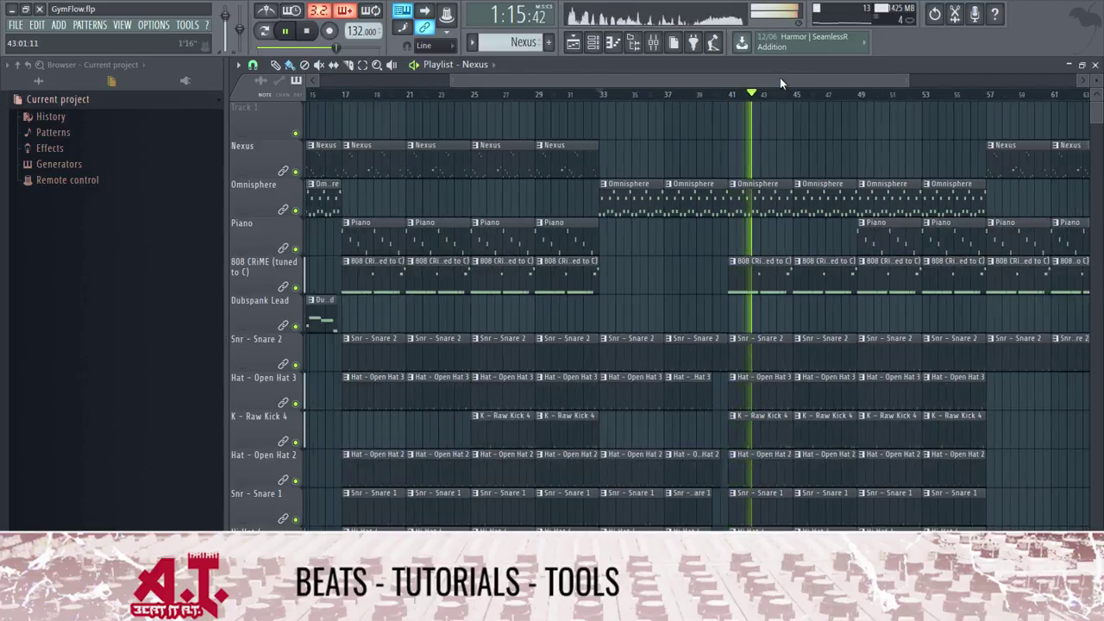
left_click_drag(787, 78, 866, 77)
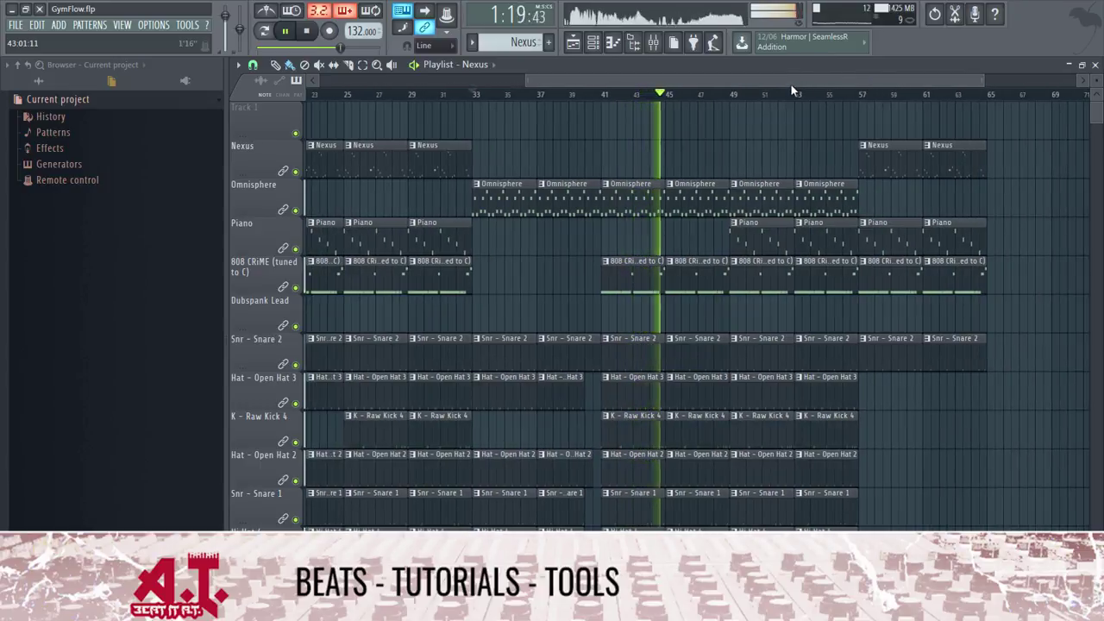
left_click_drag(791, 85, 831, 81)
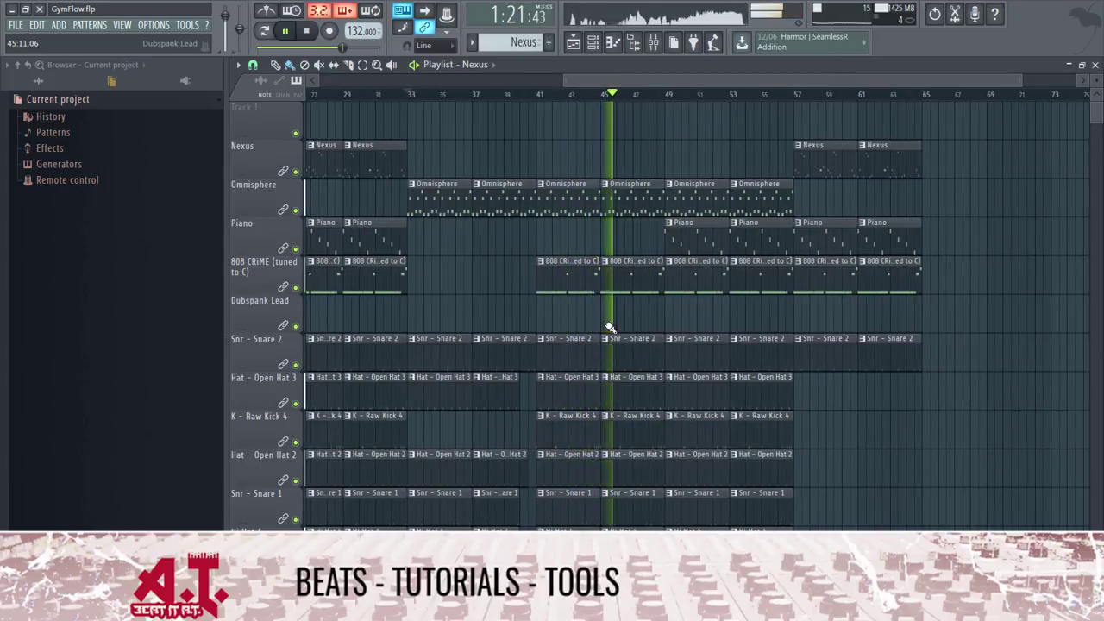
scroll(664, 97, "up", 2)
scroll(664, 97, "down", 4)
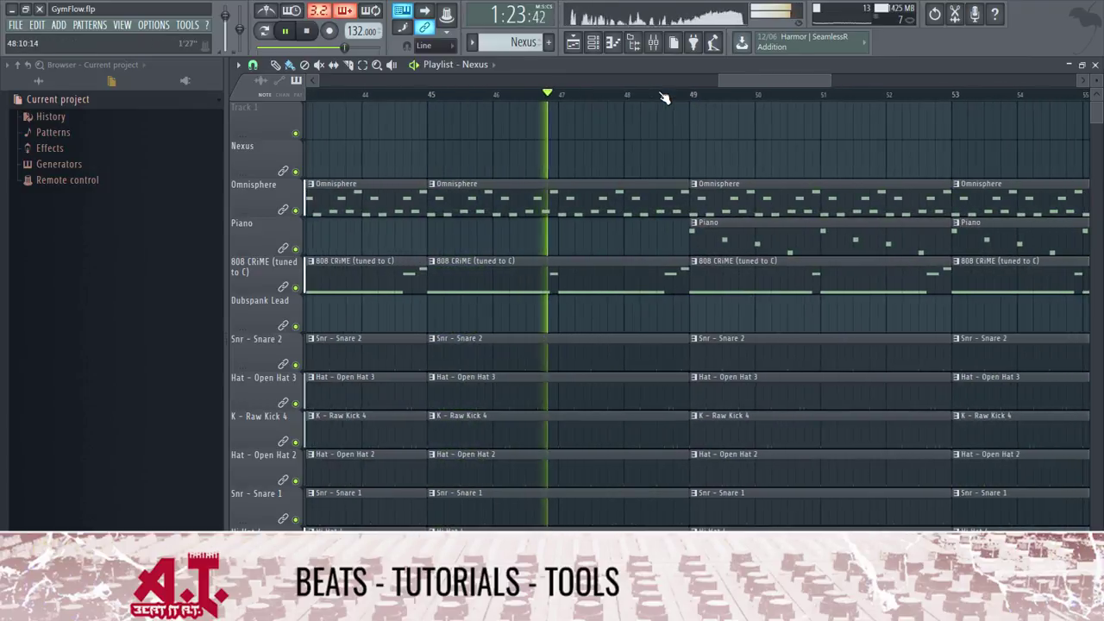
scroll(744, 98, "up", 6)
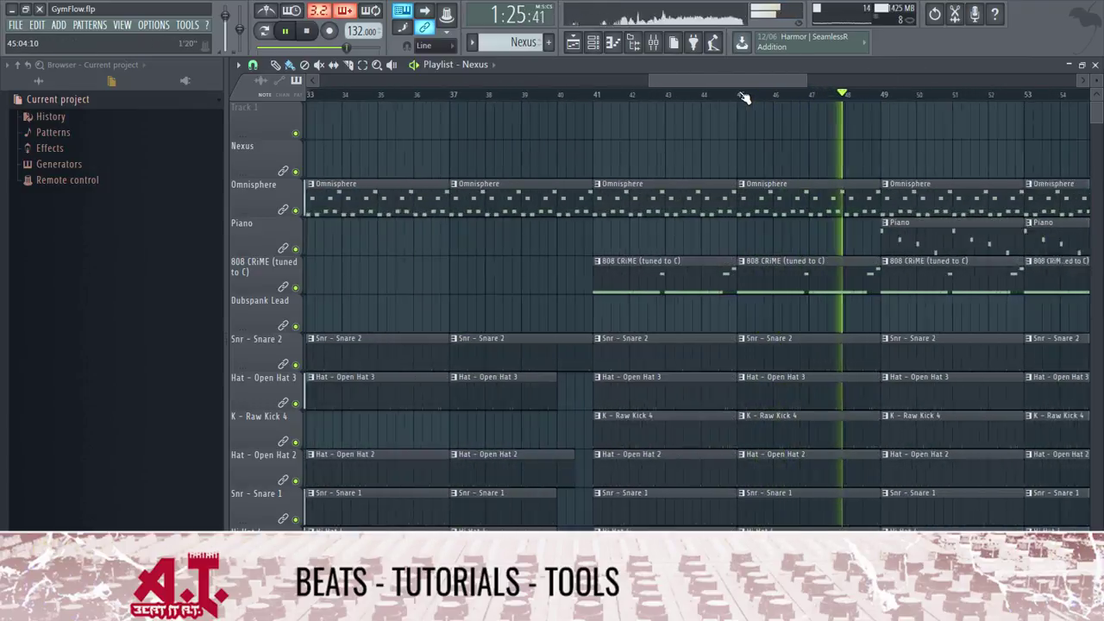
- Delete the Omnisphere clips at bars 49 and 53
left_click_drag(751, 81, 817, 96)
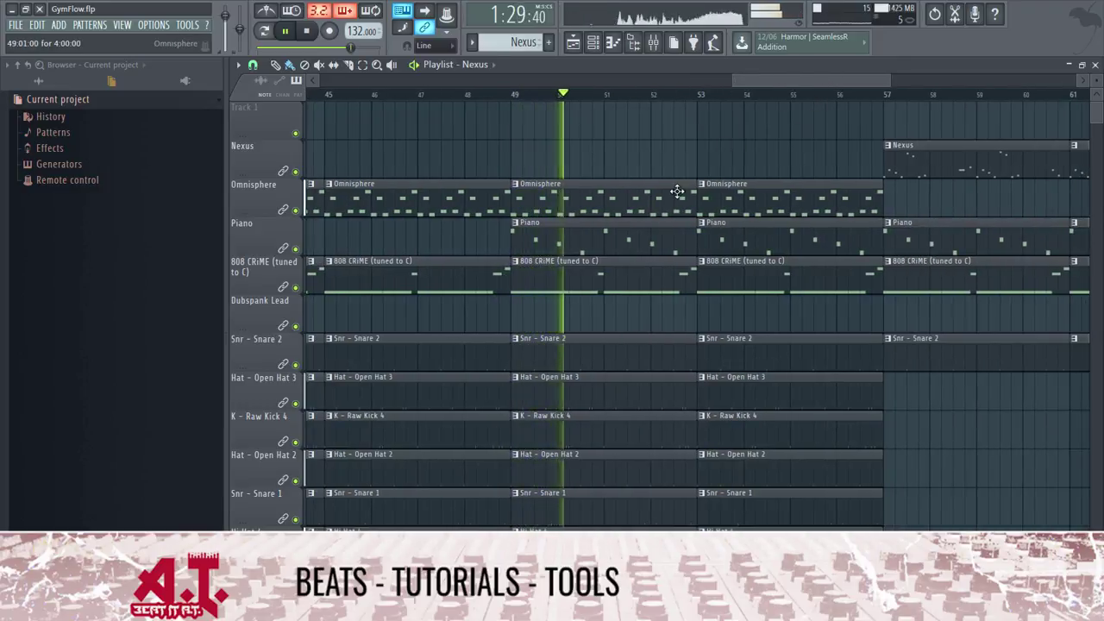
right_click(777, 199)
right_click(621, 198)
- Remove the trial Hat - Open Hat 3 and Hat - Open Hat 2 clips from bar 57 onward and place Hi Hat 4 clips at bars 57 and 61
scroll(735, 155, "down", 5)
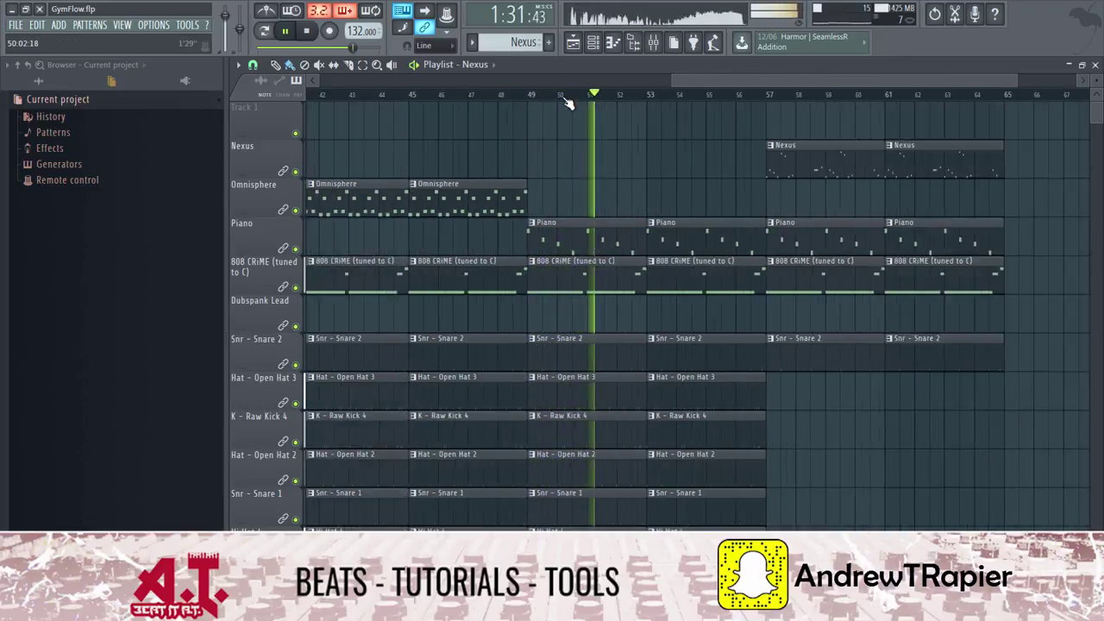
scroll(714, 101, "down", 4)
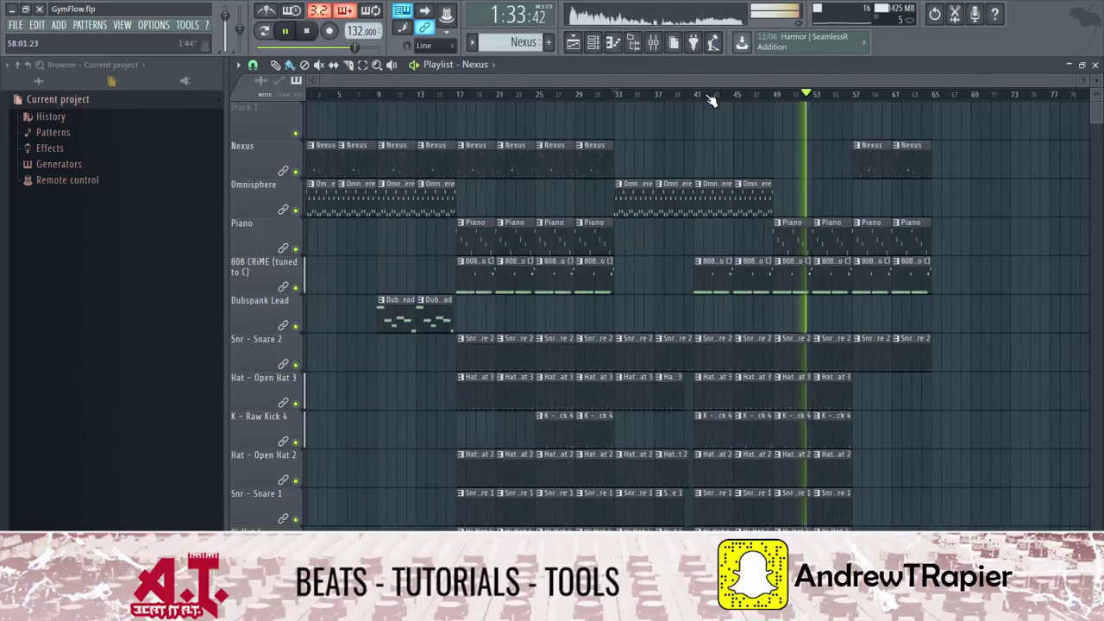
left_click_drag(762, 82, 872, 82)
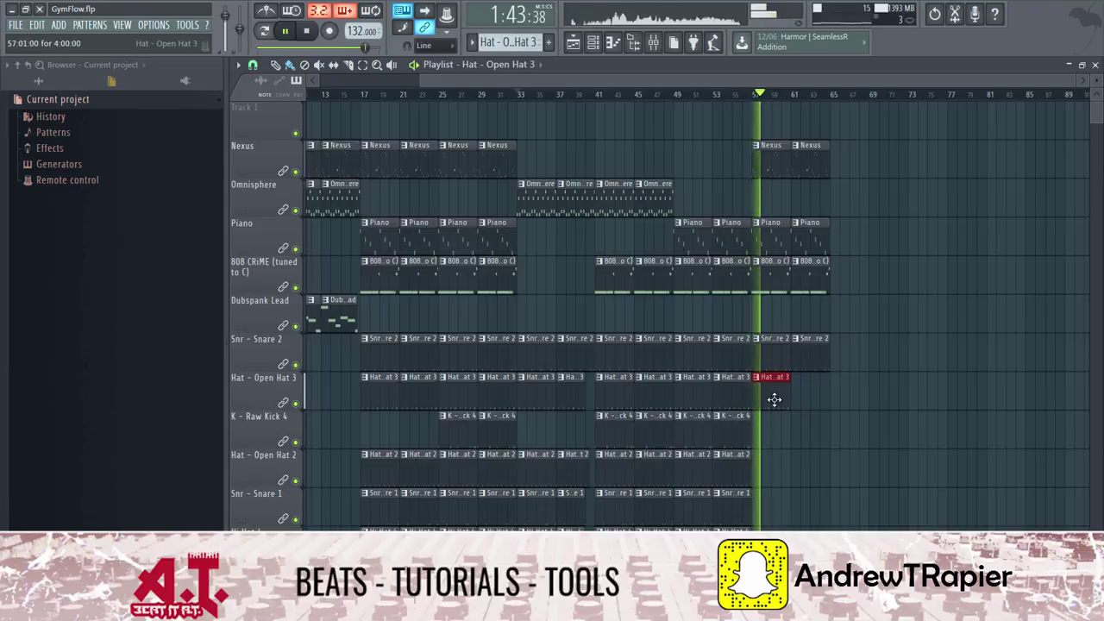
right_click(774, 399)
left_click(755, 467)
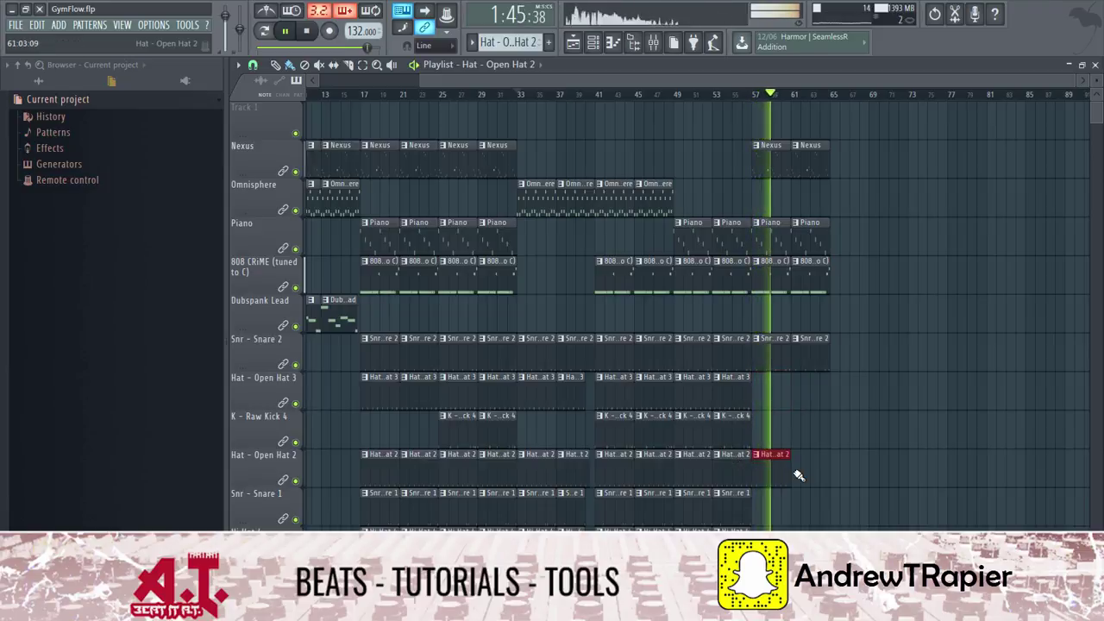
left_click(800, 473)
right_click(809, 471)
right_click(781, 479)
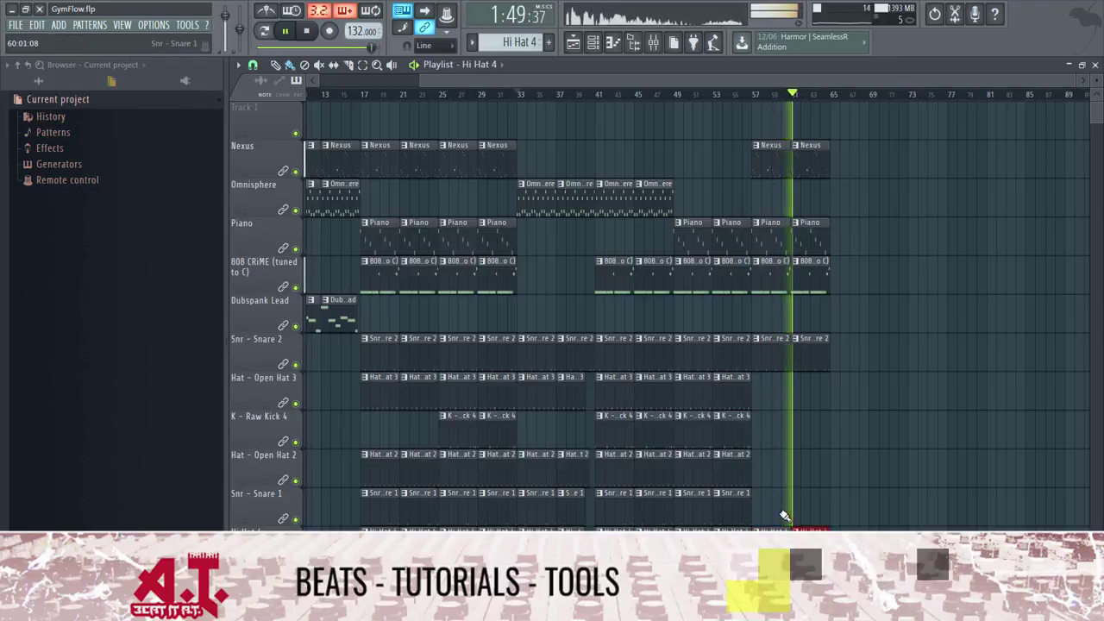
- Shorten the last Snr - Snare 2 clip so it ends at bar 64, and stop playback
scroll(824, 110, "up", 4)
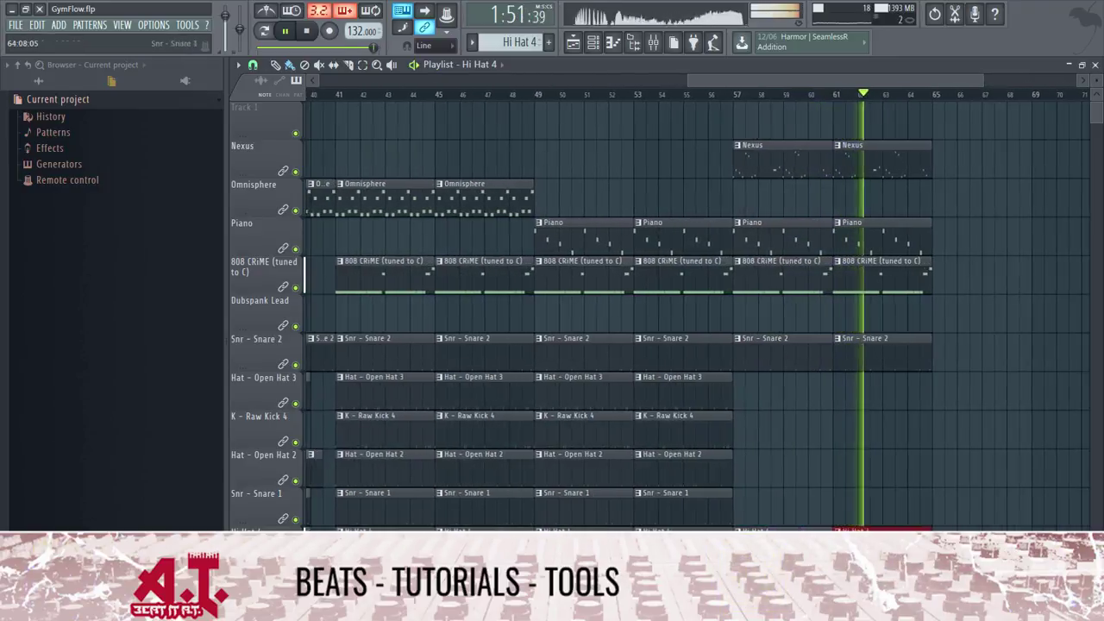
left_click_drag(932, 347, 907, 353)
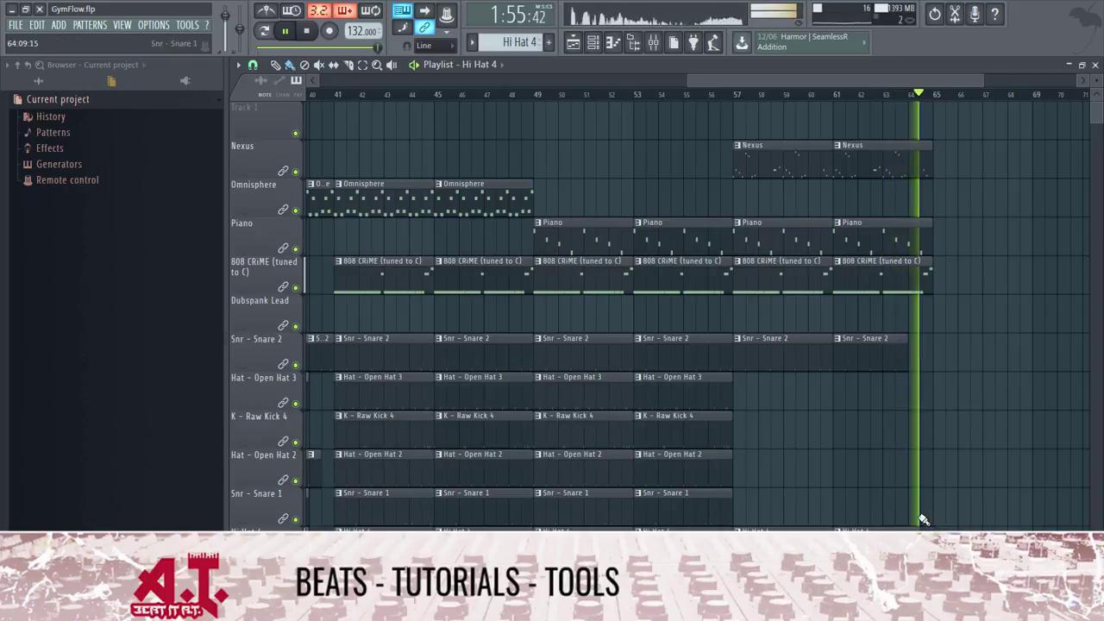
key("space")
- Try copying the Nexus and Omnisphere clips from bars 1 and 5 to bars 65 and 69
scroll(835, 96, "down", 4)
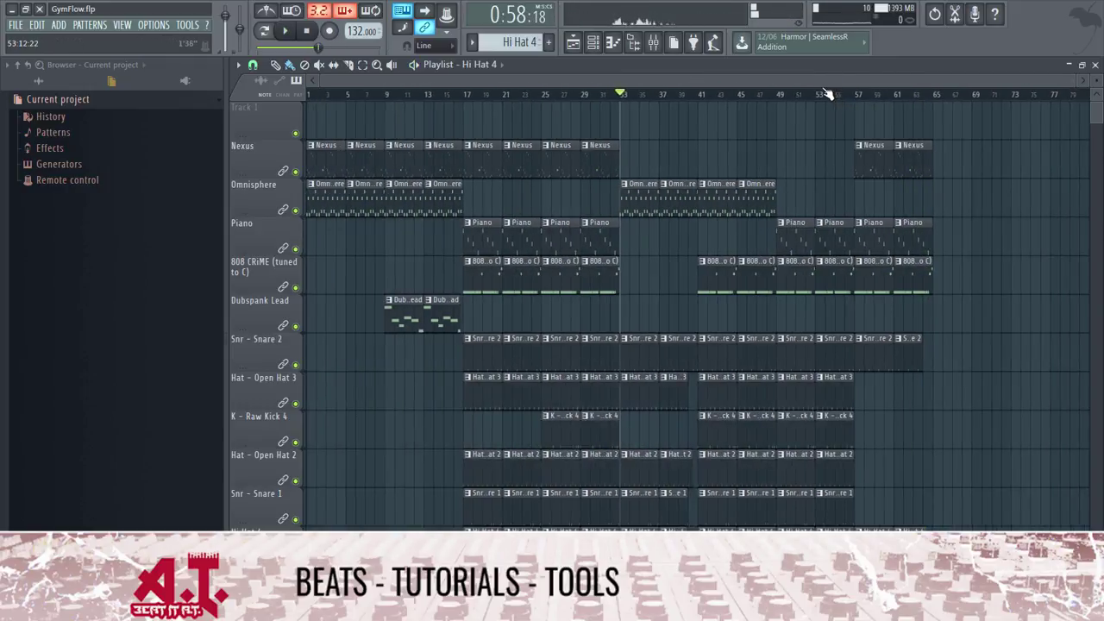
left_click_drag(371, 241, 382, 251)
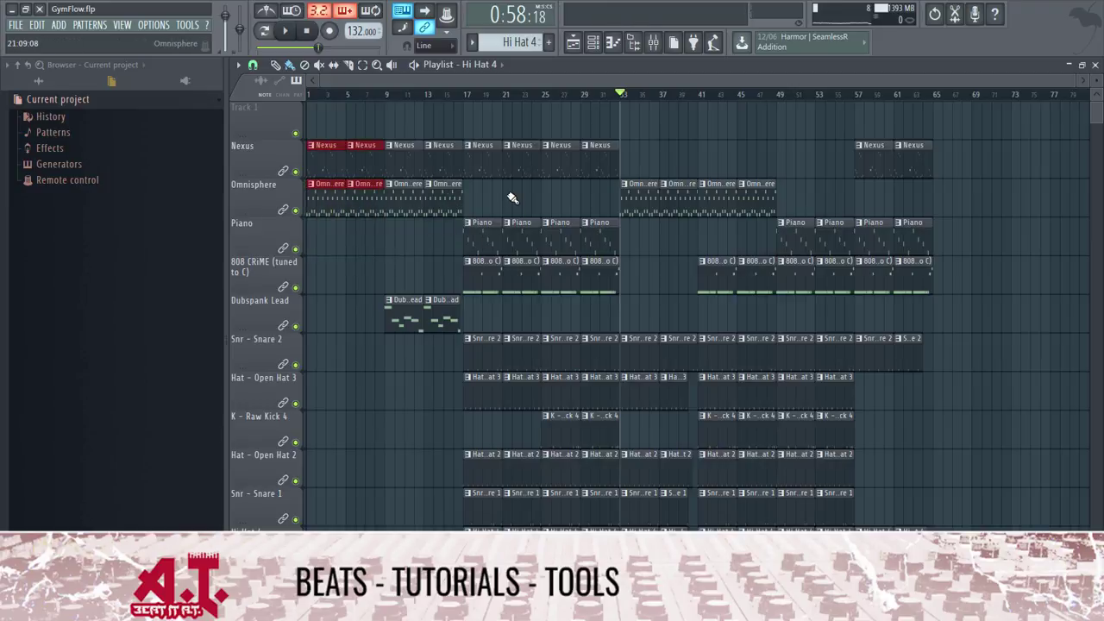
left_click_drag(319, 156, 373, 333)
left_click_drag(369, 196, 1015, 197)
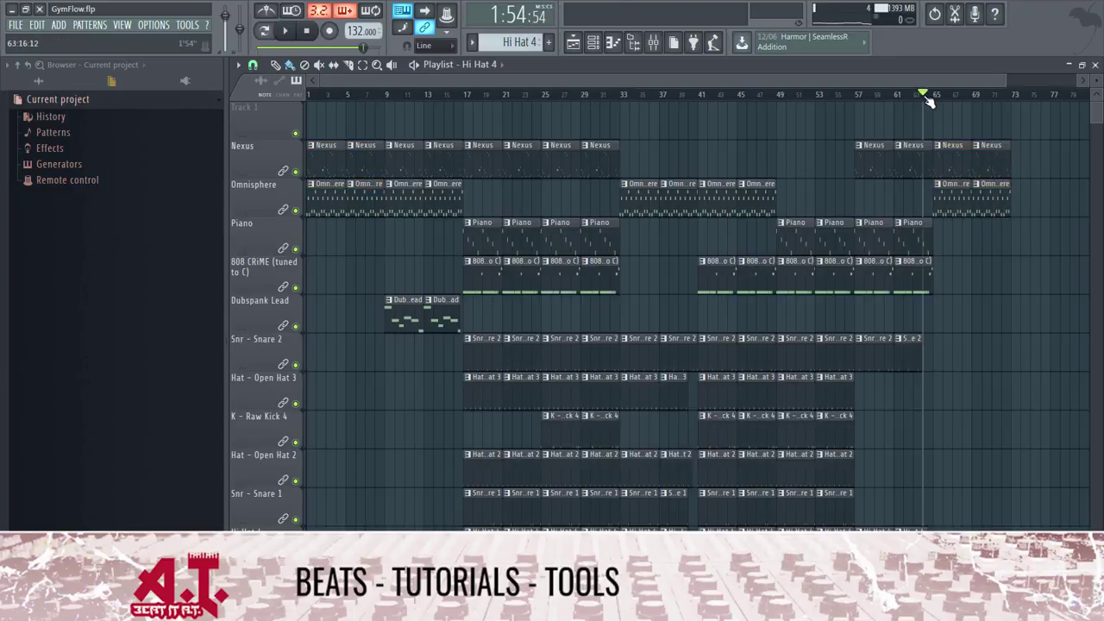
- Play from bar 64 to check how the arrangement leads into the copied Nexus and Omnisphere clips
key("space")
scroll(975, 95, "down", 2)
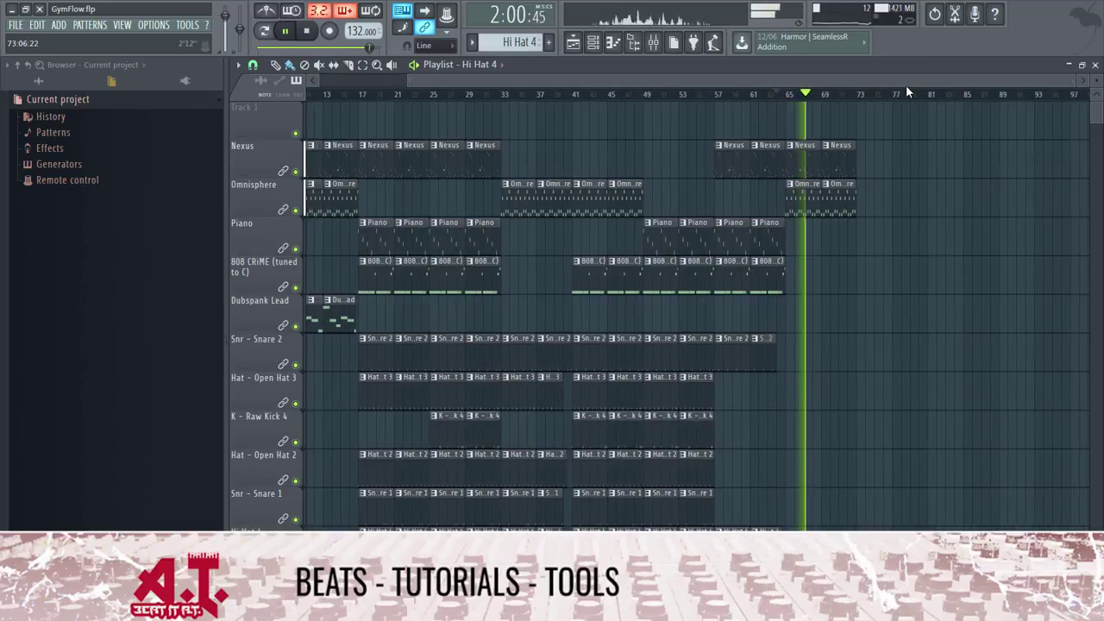
scroll(859, 95, "up", 2)
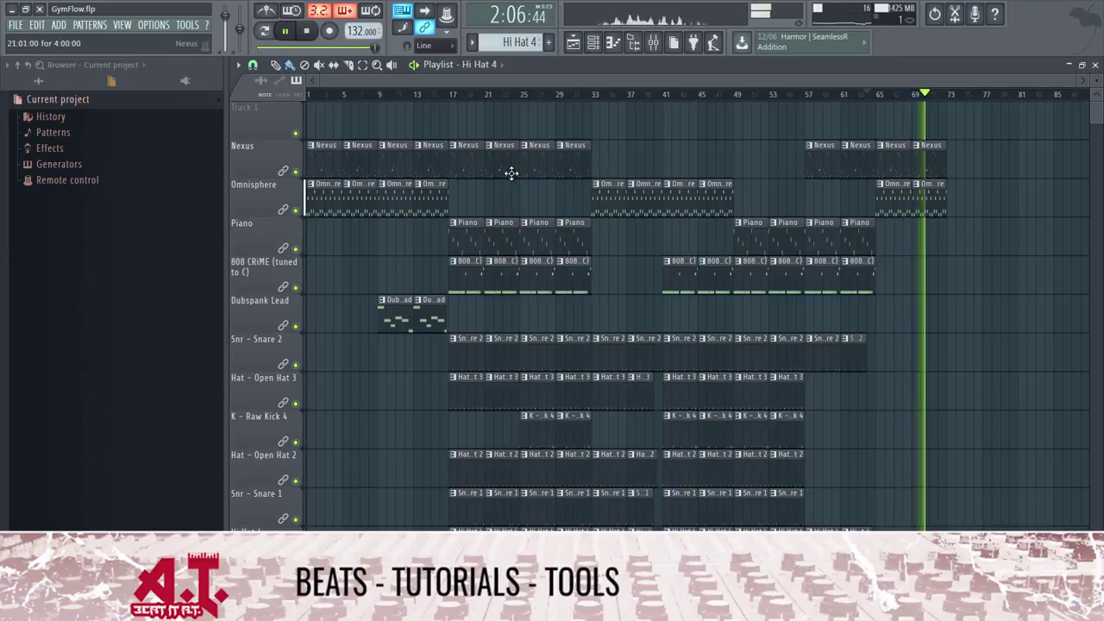
key("space")
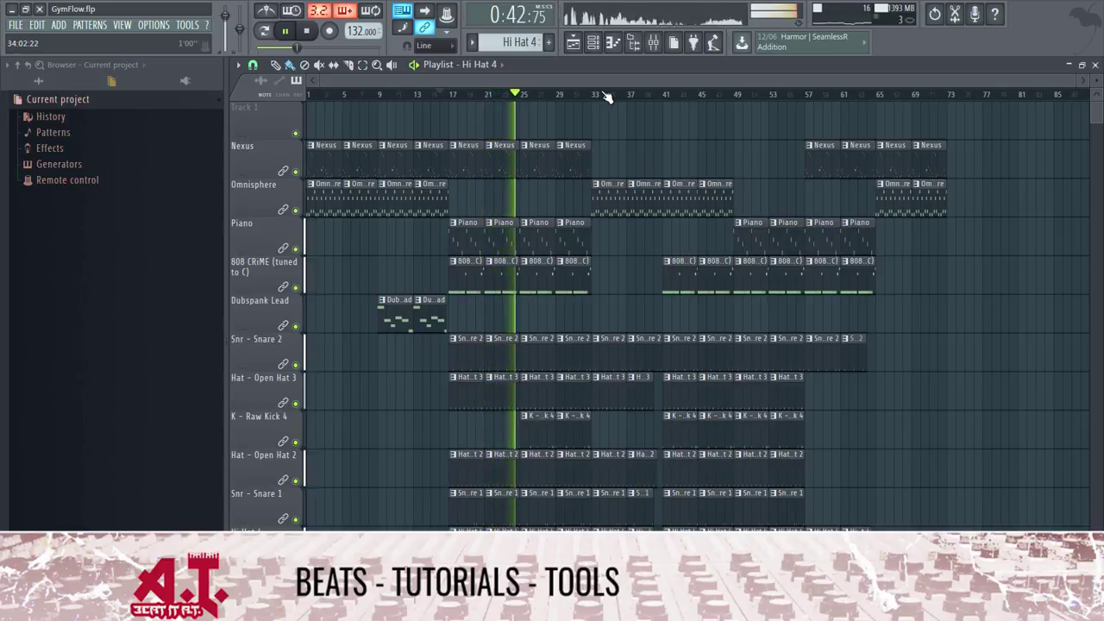
- Play the arrangement from about bar 24 and review the transitions at bars 33 and 41
scroll(569, 87, "up", 4)
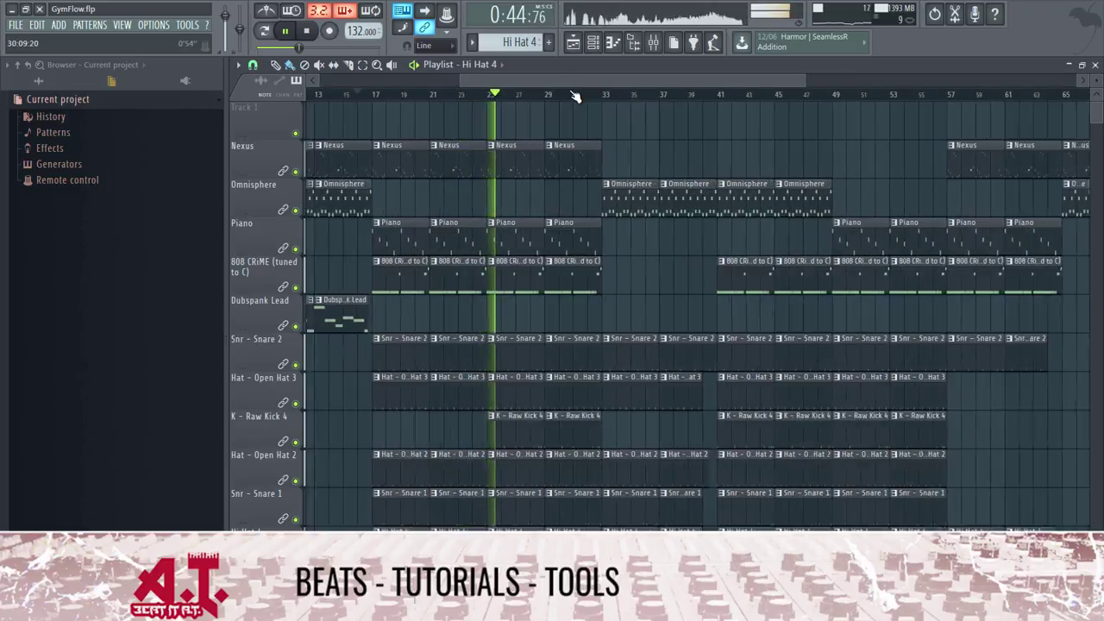
left_click_drag(582, 80, 631, 102)
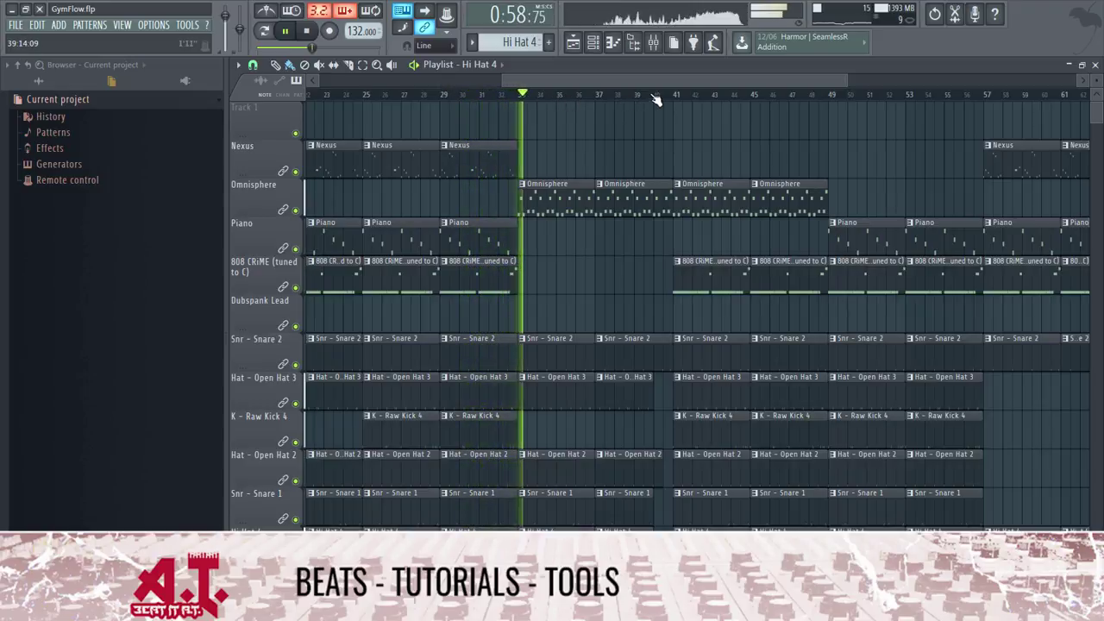
scroll(656, 98, "down", 3)
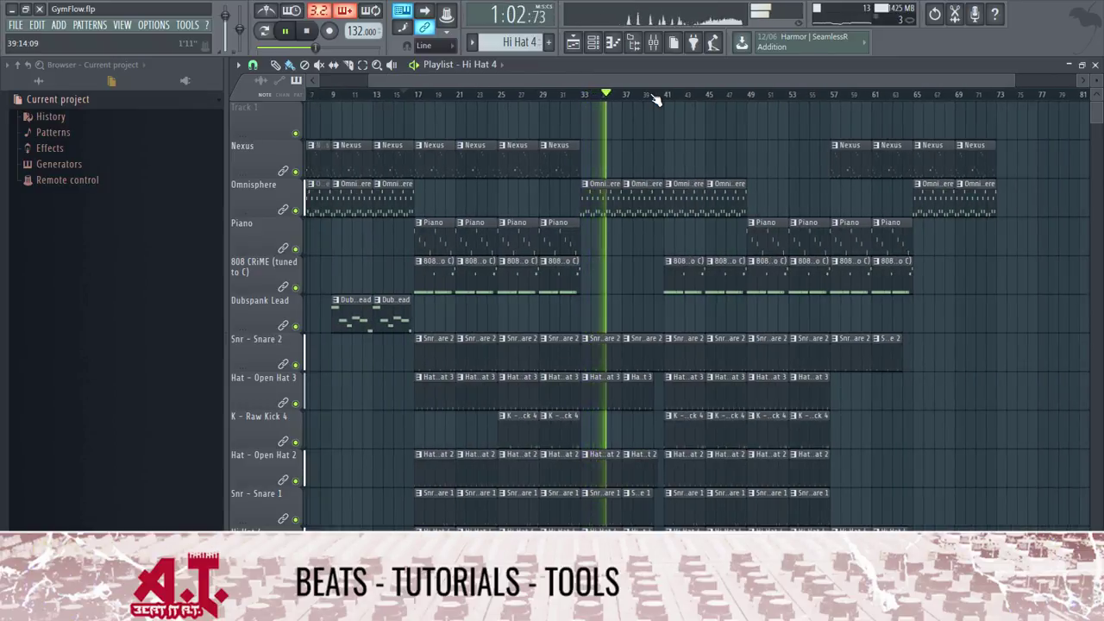
scroll(656, 98, "up", 1)
scroll(655, 98, "up", 4)
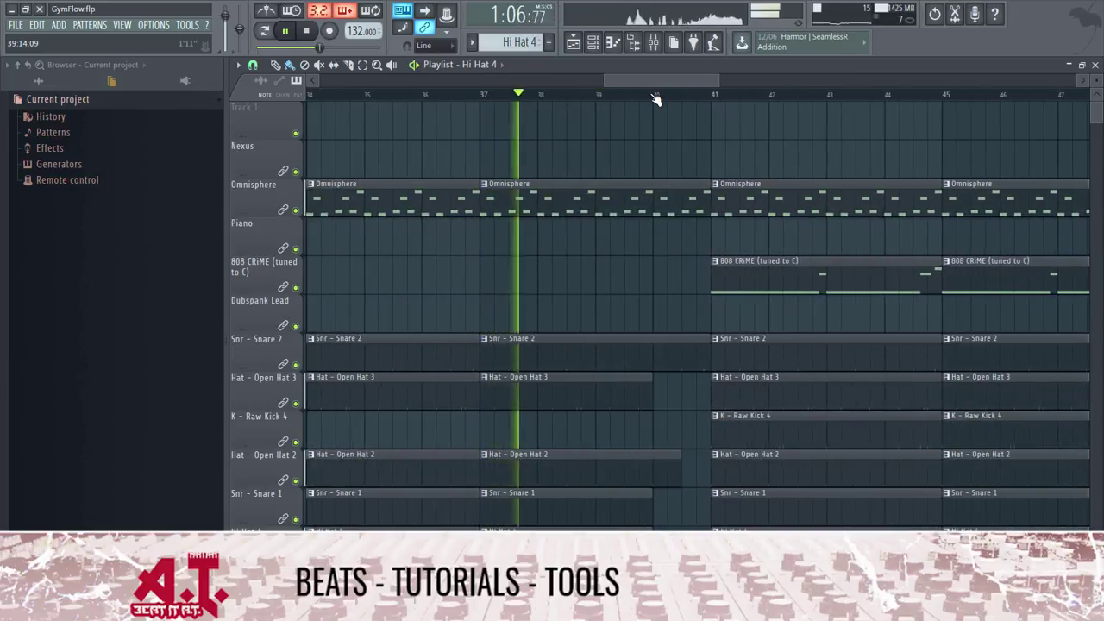
scroll(655, 98, "down", 5)
scroll(655, 98, "down", 1)
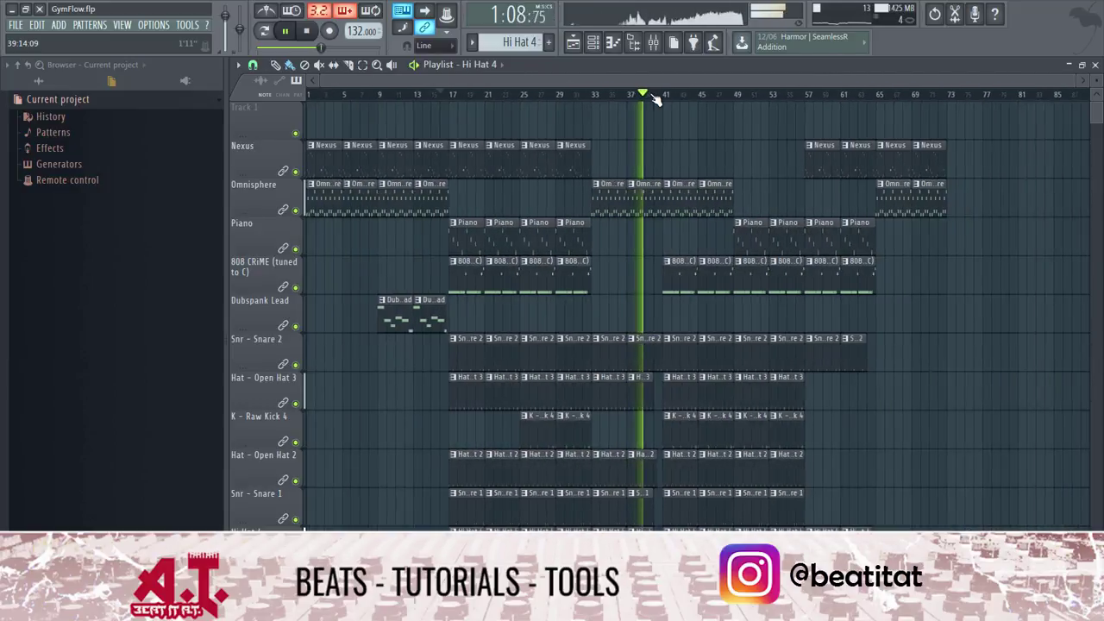
scroll(660, 97, "up", 5)
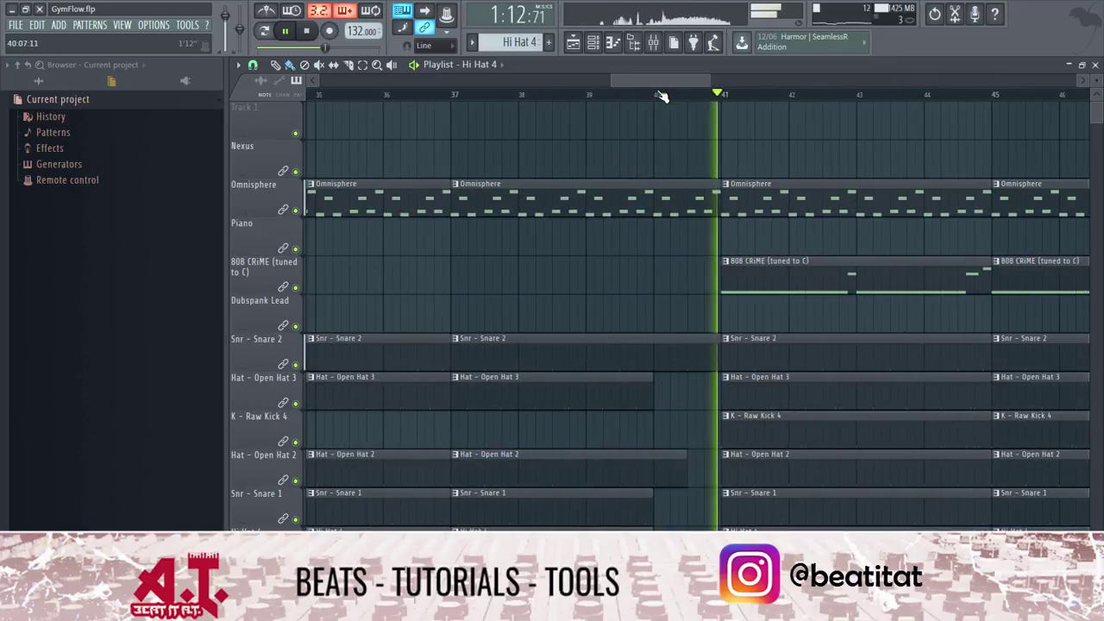
scroll(662, 96, "down", 6)
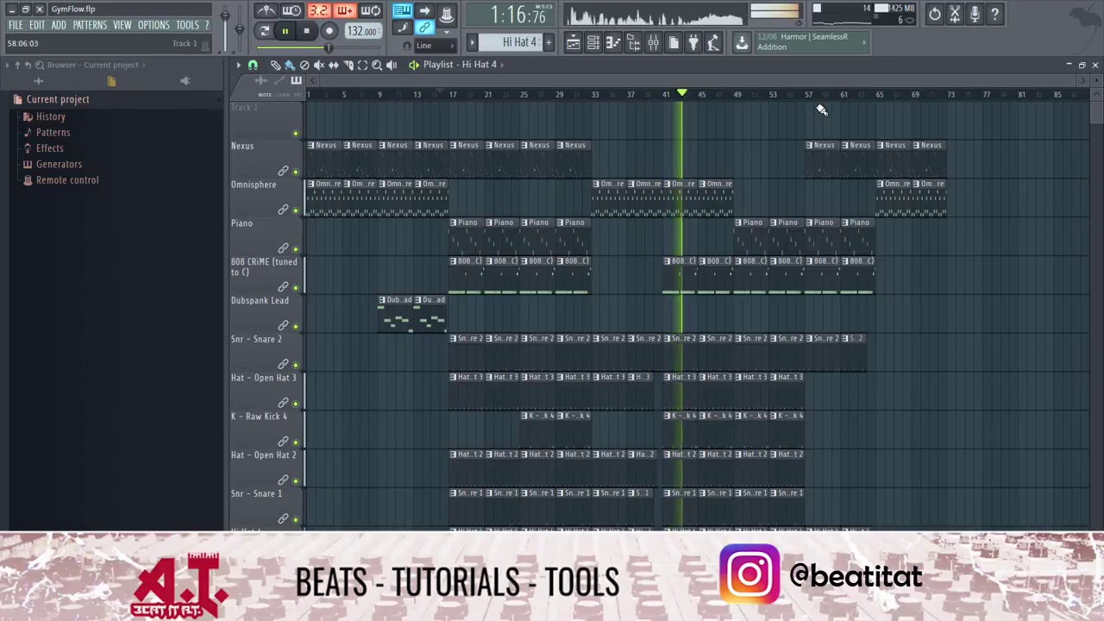
- Delete the copied Nexus and Omnisphere clips at bars 65 and 69
left_click_drag(875, 218, 949, 138)
key("Delete")
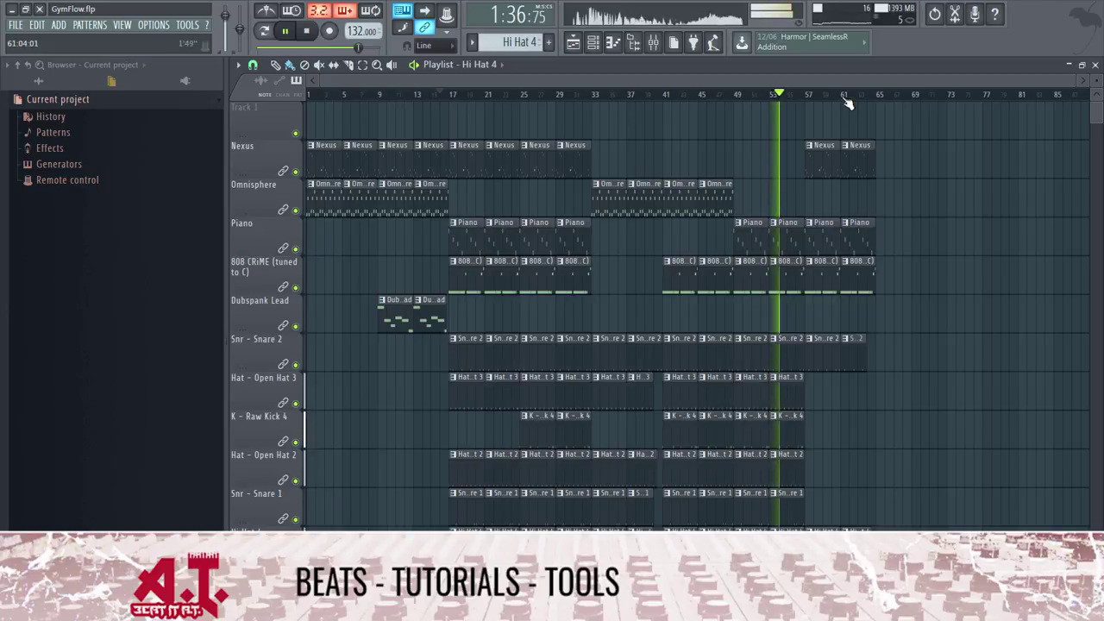
- Remove the 808 CRiME clips at bars 57 and 61 and place Dubspank Lead clips at the same bars
scroll(875, 99, "up", 3)
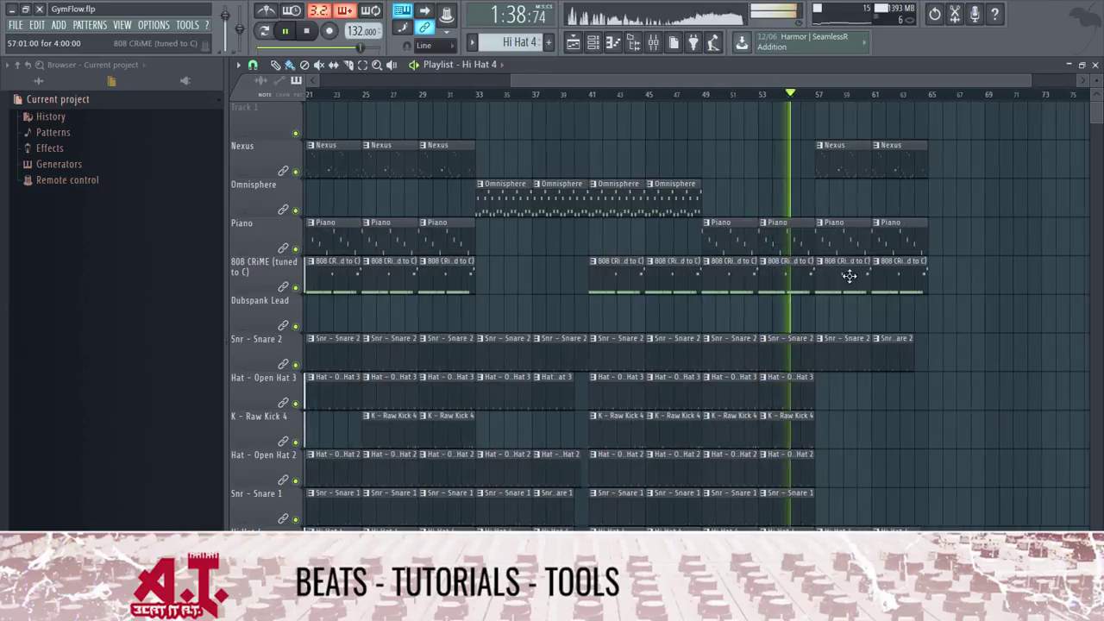
scroll(611, 246, "down", 3)
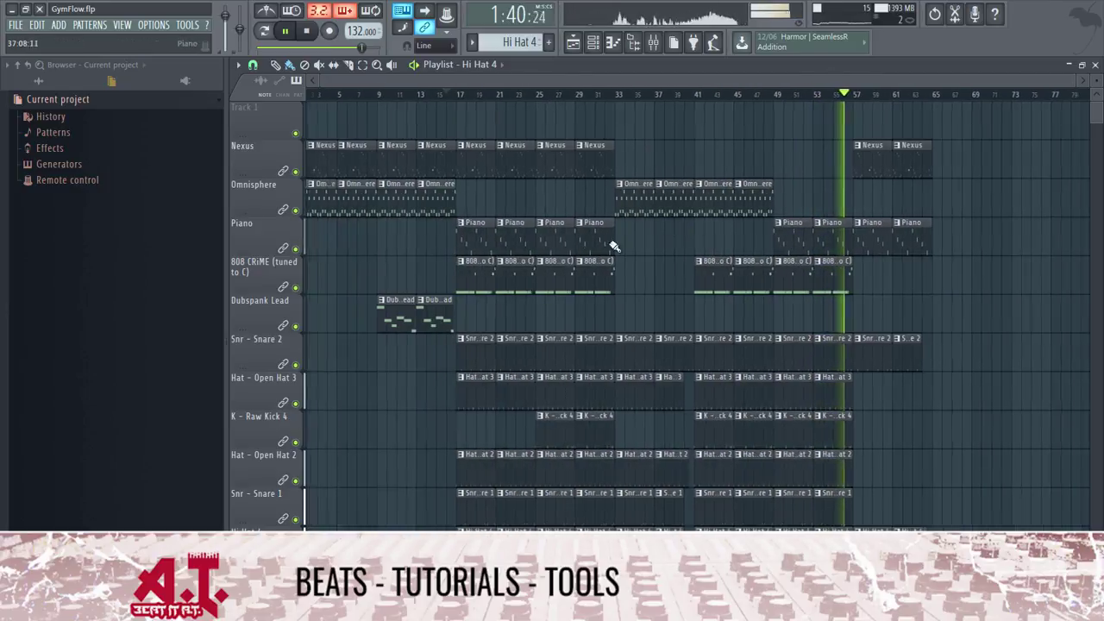
left_click(858, 319)
left_click(900, 316)
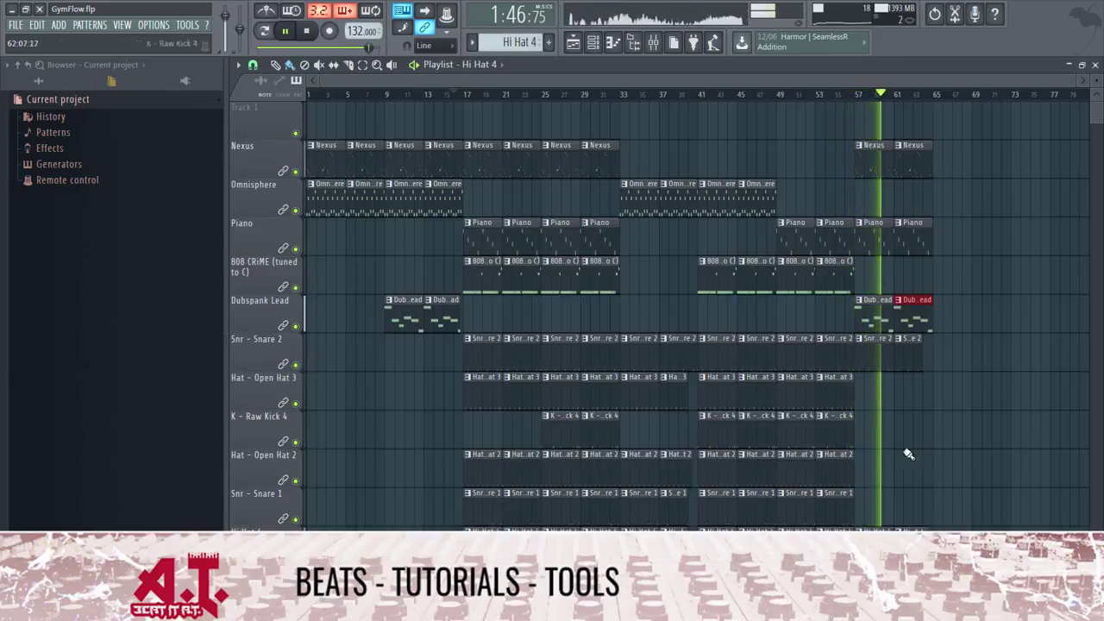
- Copy all the clips from bars 17 to 32 so the duplicate section starts at bar 65
left_click_drag(825, 81, 927, 86)
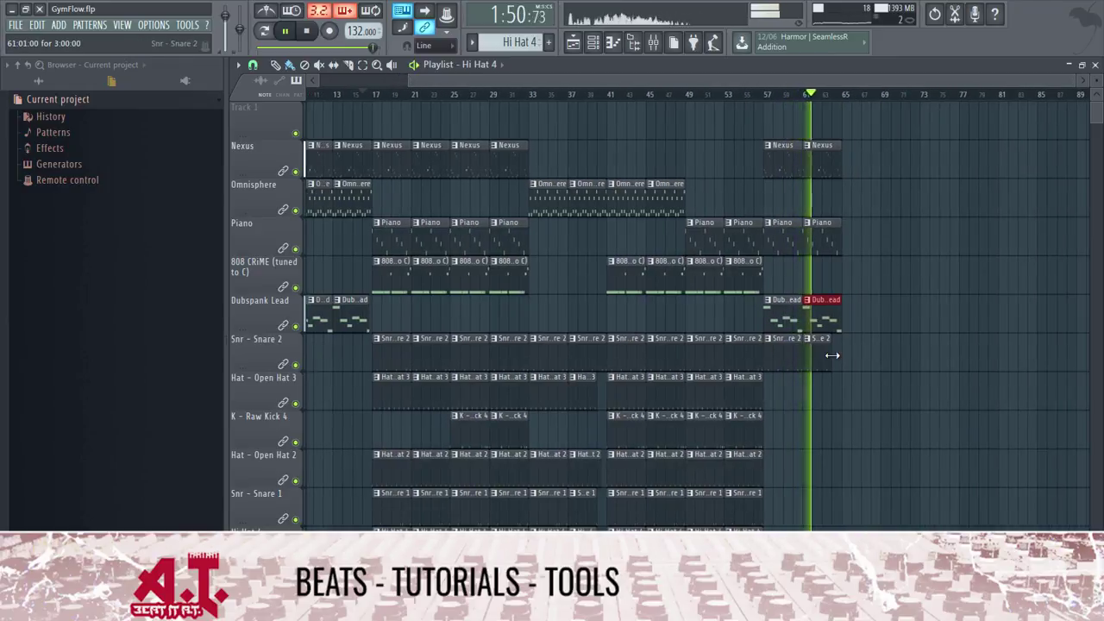
scroll(833, 104, "left", 3)
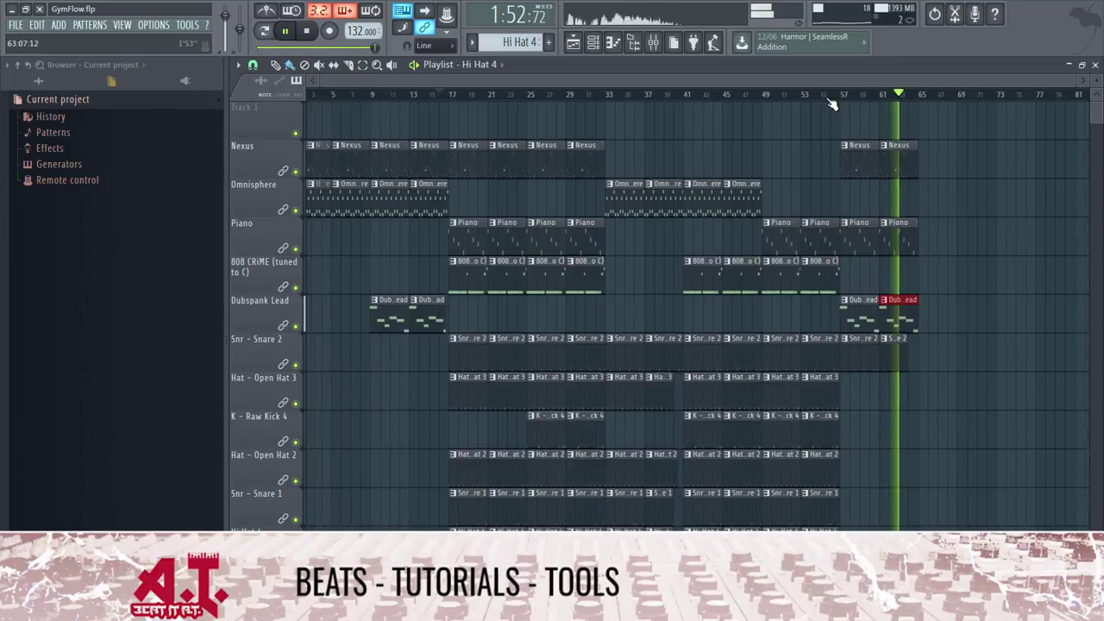
left_click_drag(469, 140, 619, 516)
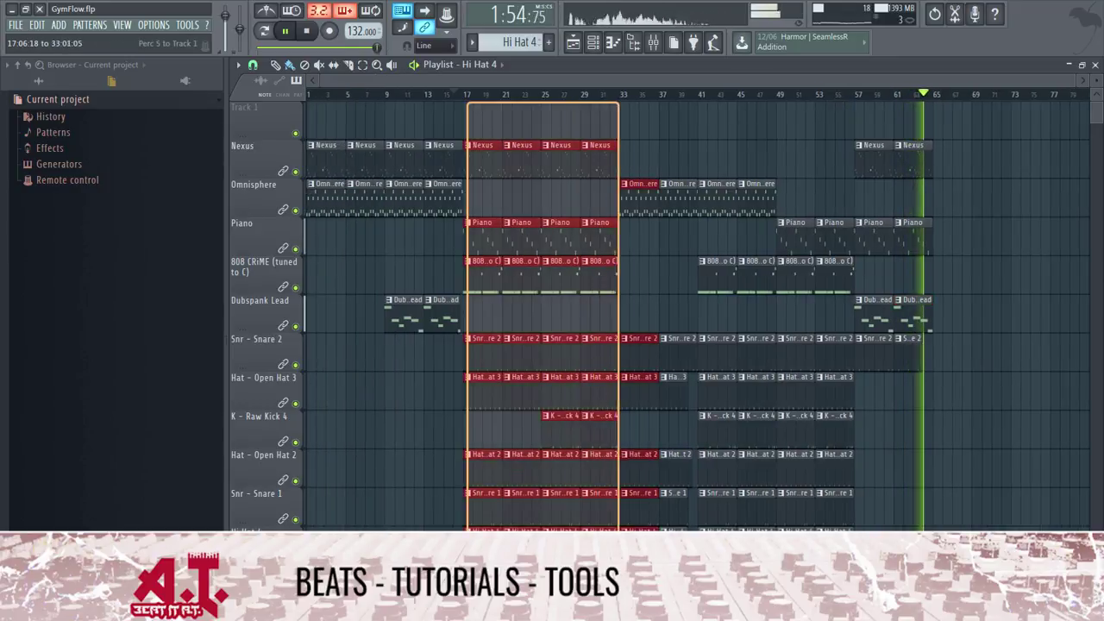
left_click_drag(595, 145, 662, 145)
left_click_drag(540, 246, 857, 247)
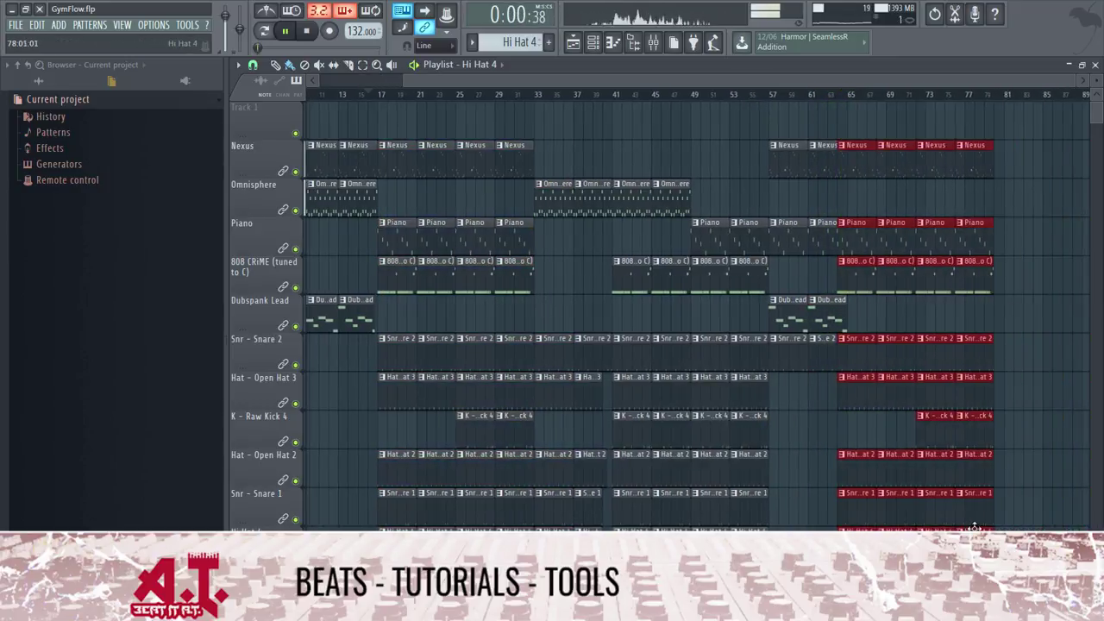
- Play from bar 64 and check the transition into the copied section at bar 65
left_click(839, 95)
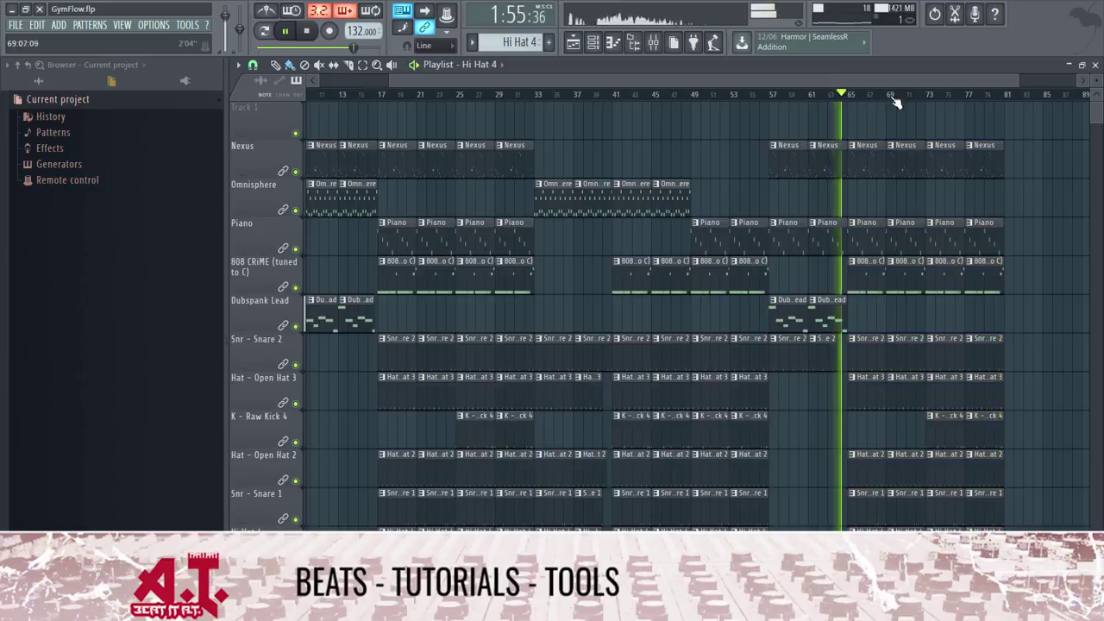
scroll(897, 95, "down", 3)
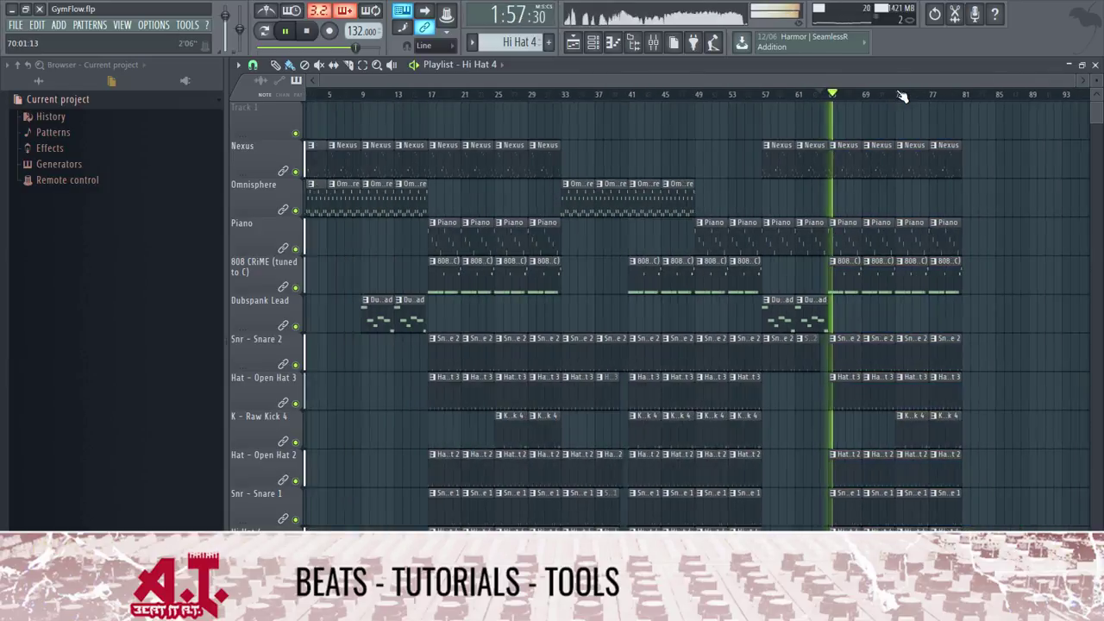
scroll(901, 95, "down", 1)
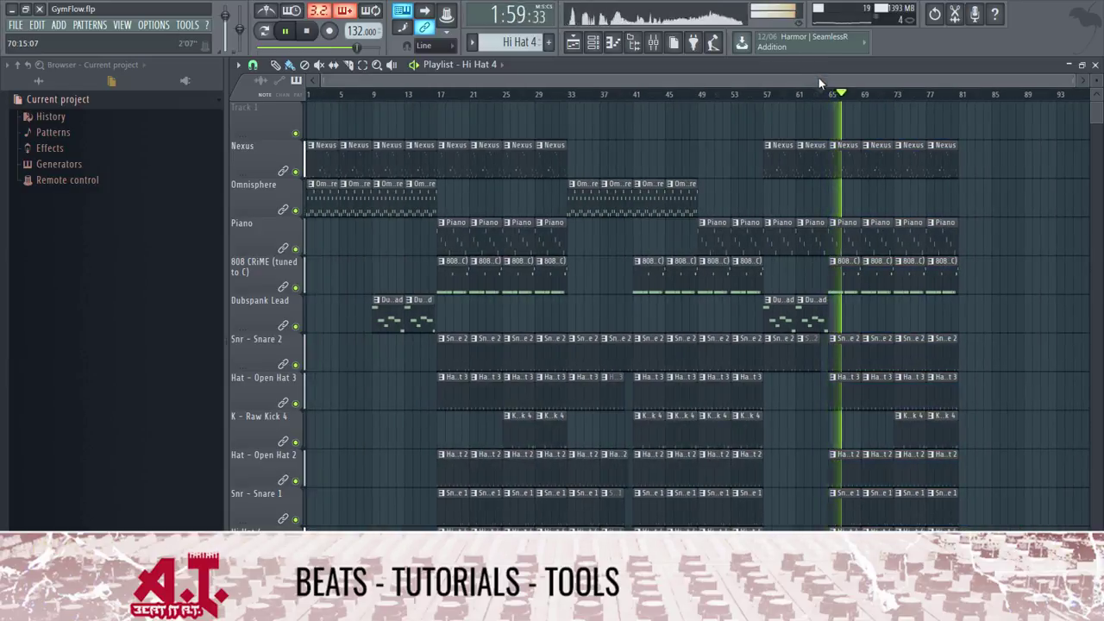
left_click_drag(819, 77, 854, 78)
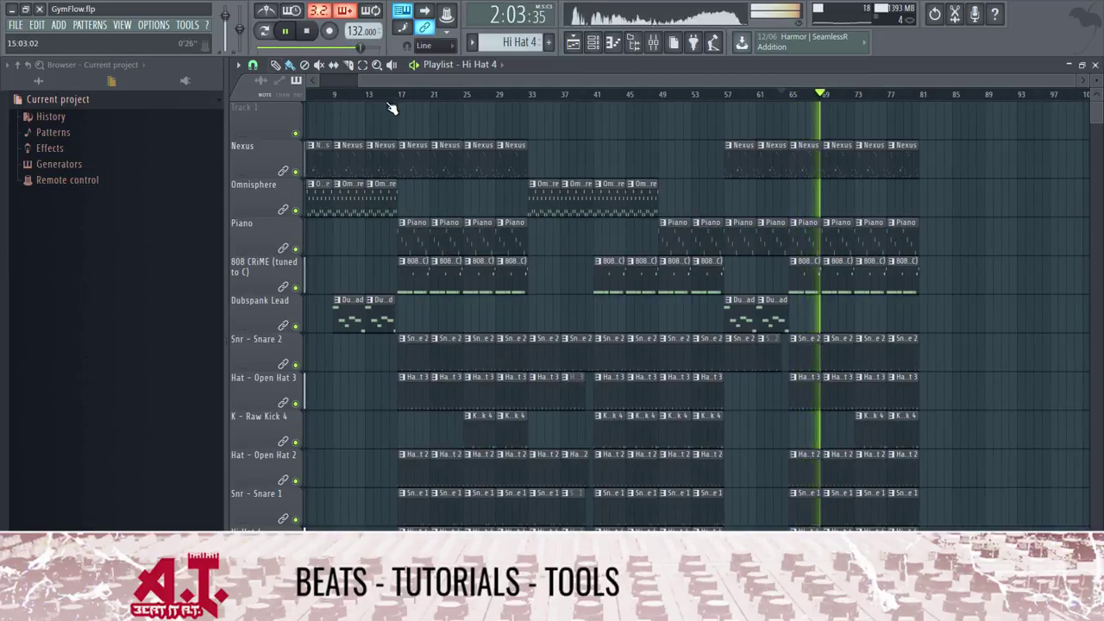
scroll(391, 259, "down", 5)
scroll(391, 259, "up", 5)
- Add a time marker named Intro at bar 1
left_click(238, 65)
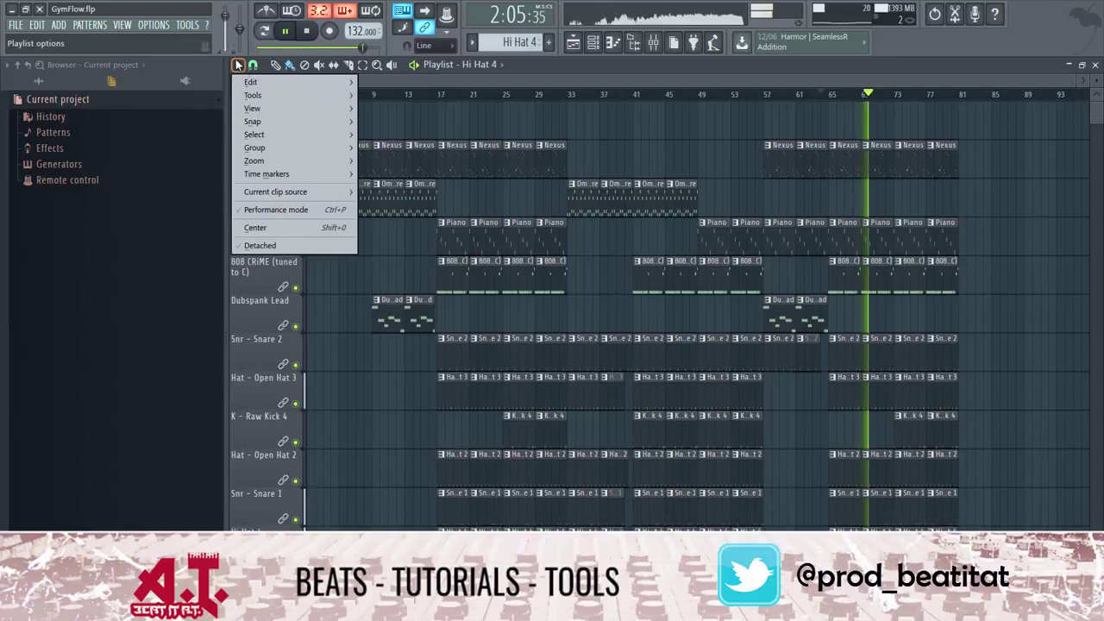
mouse_move(321, 174)
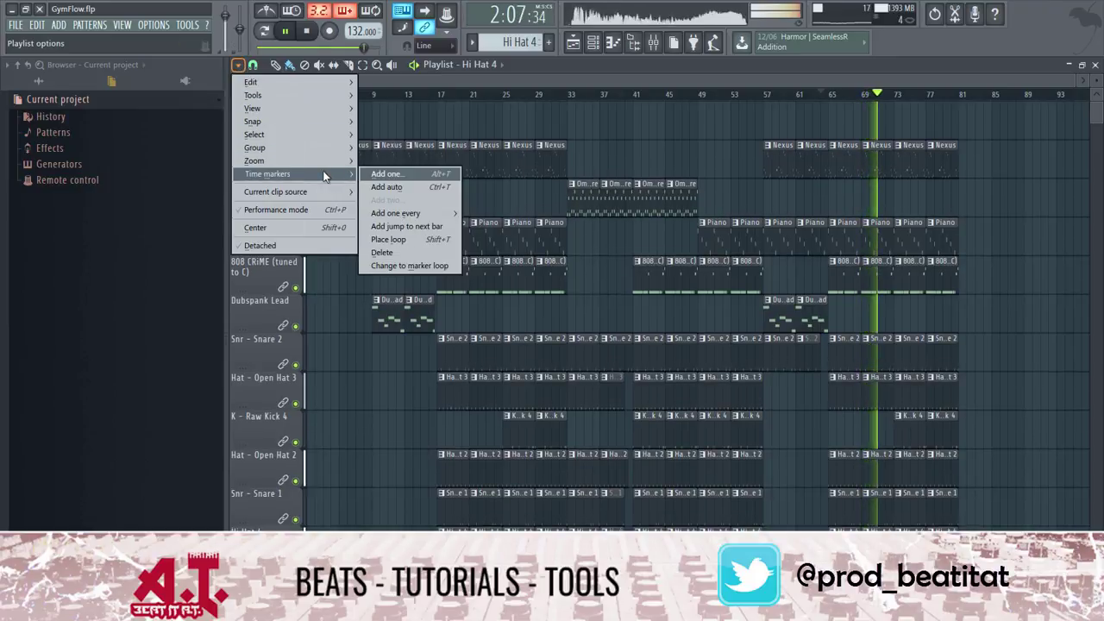
left_click(387, 174)
type("Intro")
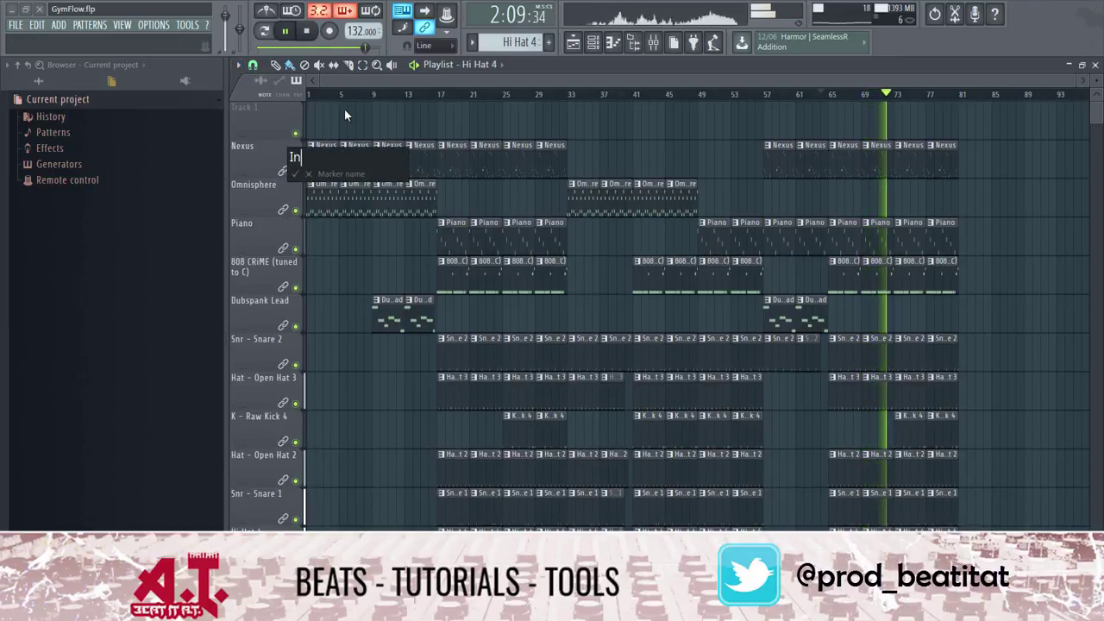
key("Return")
- Add a time marker named Hook at bar 17
left_click(442, 96)
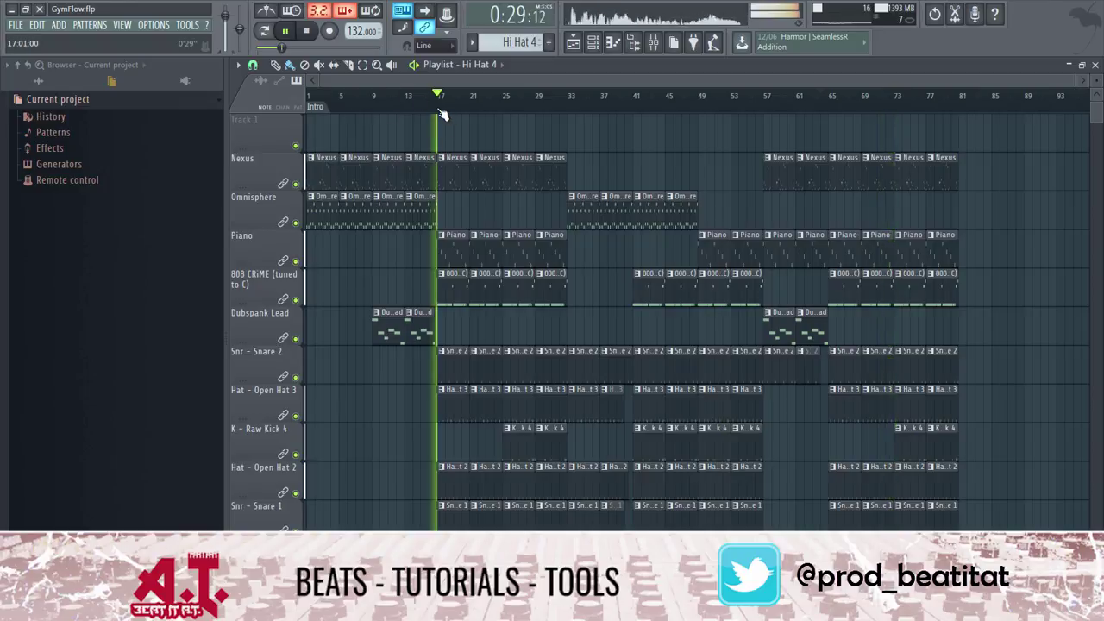
key("alt+t")
type("Hook")
key("Return")
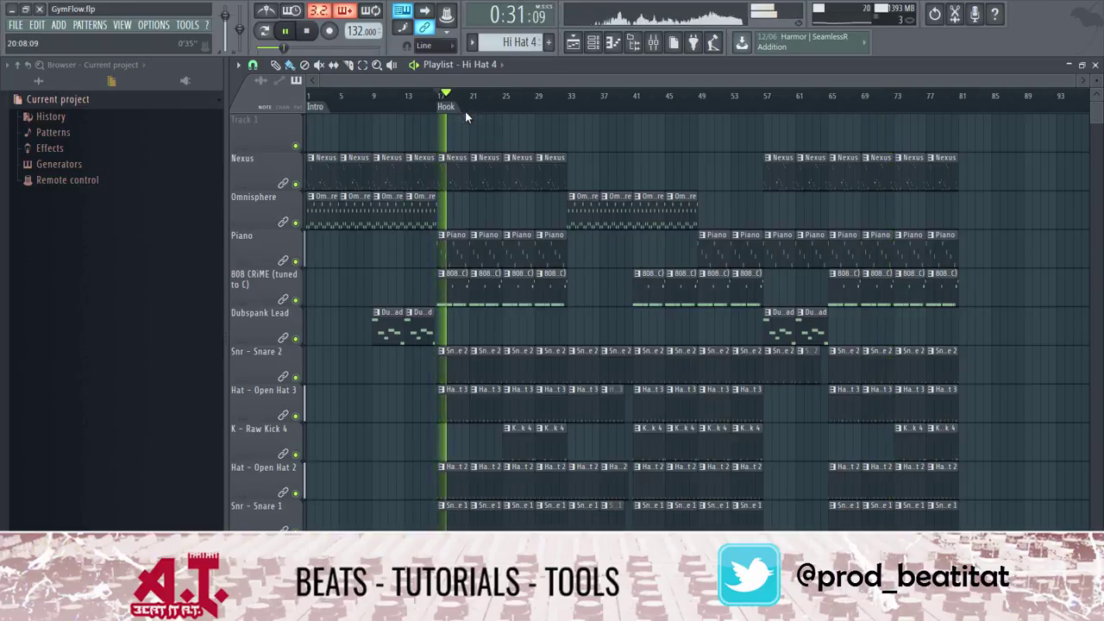
- Add a time marker named Verse at bar 33
left_click(573, 104)
key("alt+t")
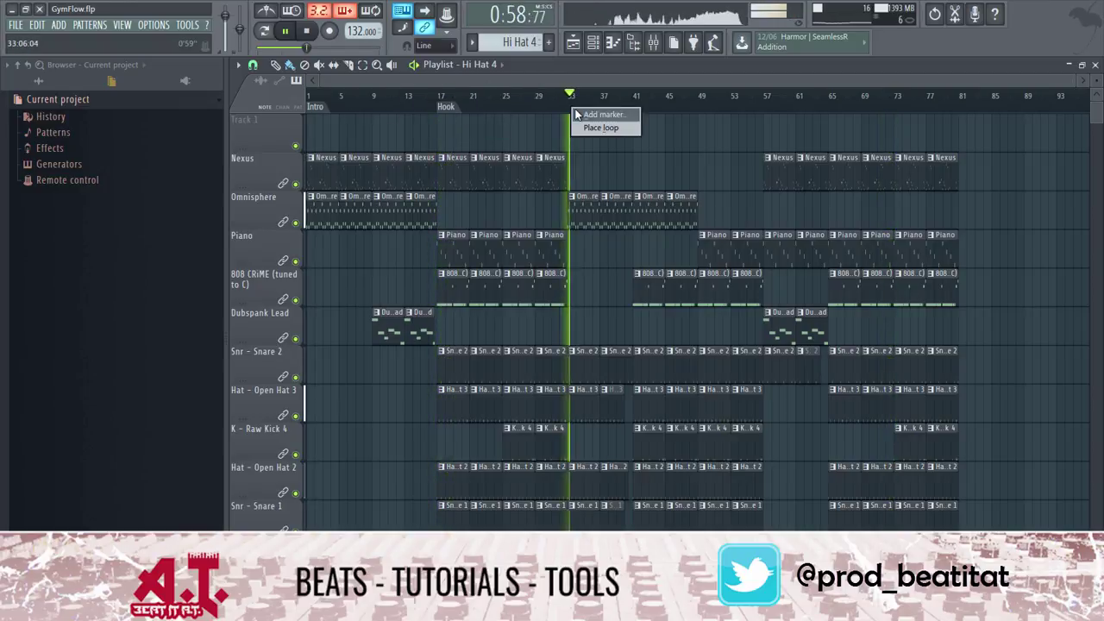
type("Verse")
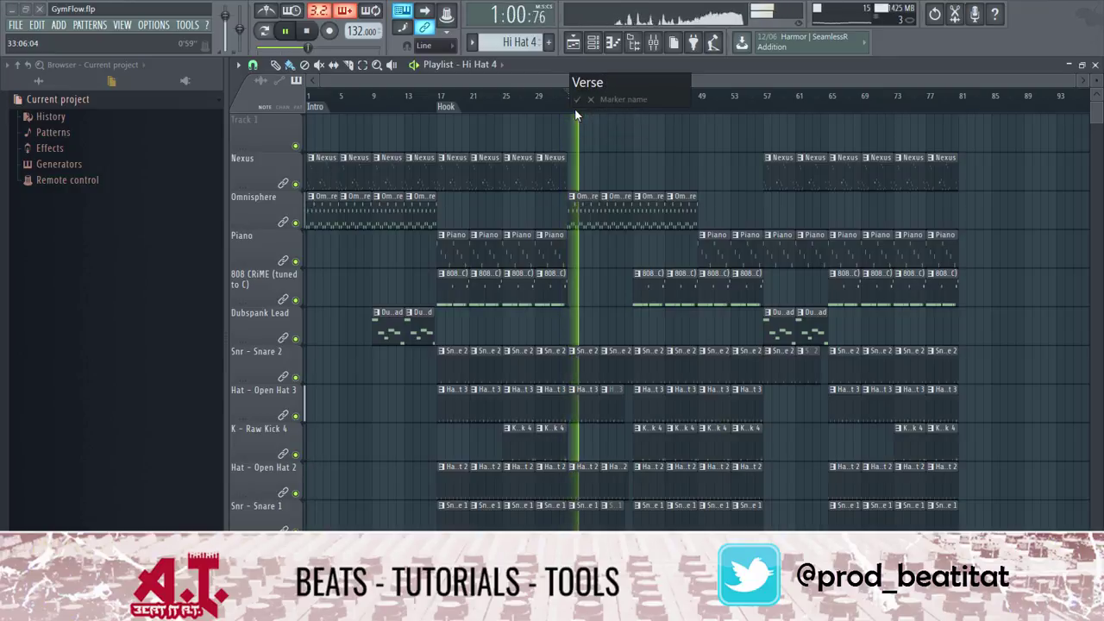
key("Return")
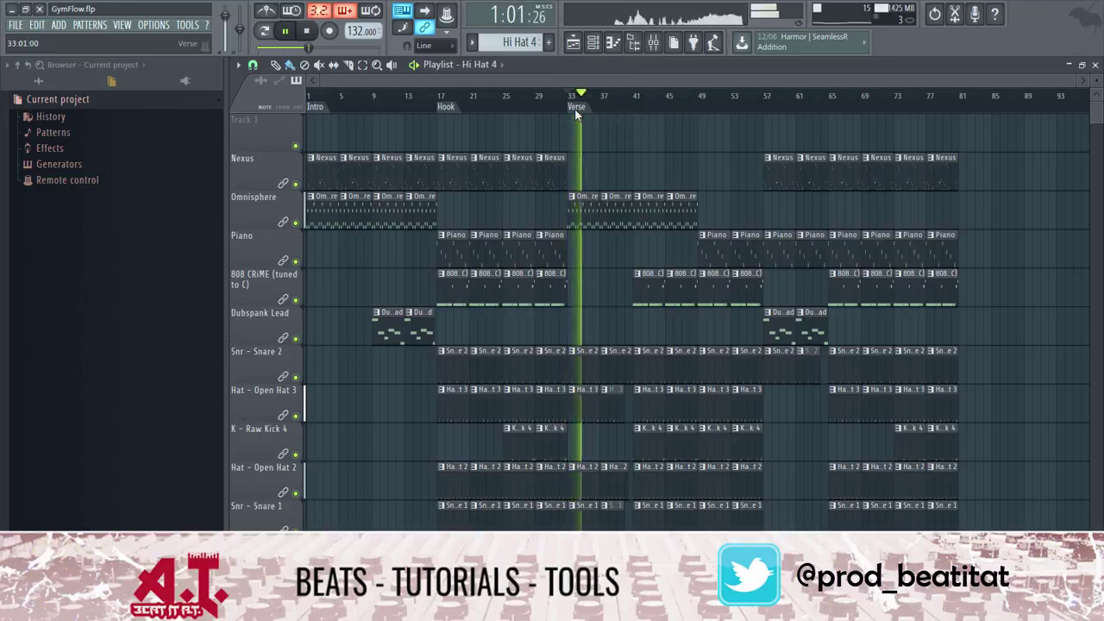
- Add a time marker named Transition at bar 57
left_click(765, 105)
right_click(774, 107)
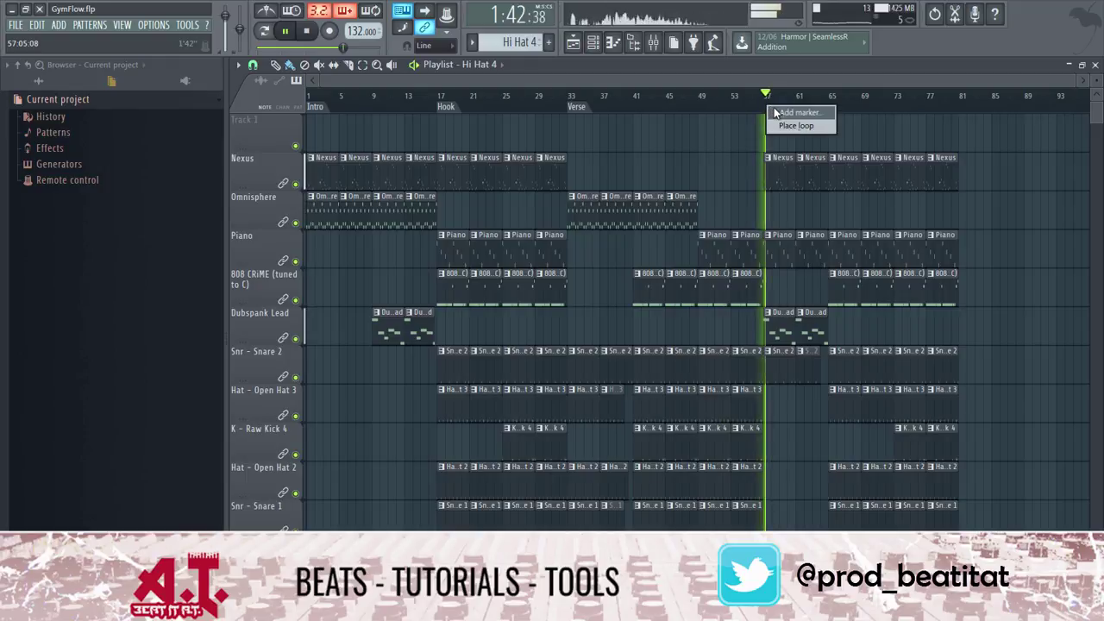
left_click(773, 107)
type("Transition")
key("Return")
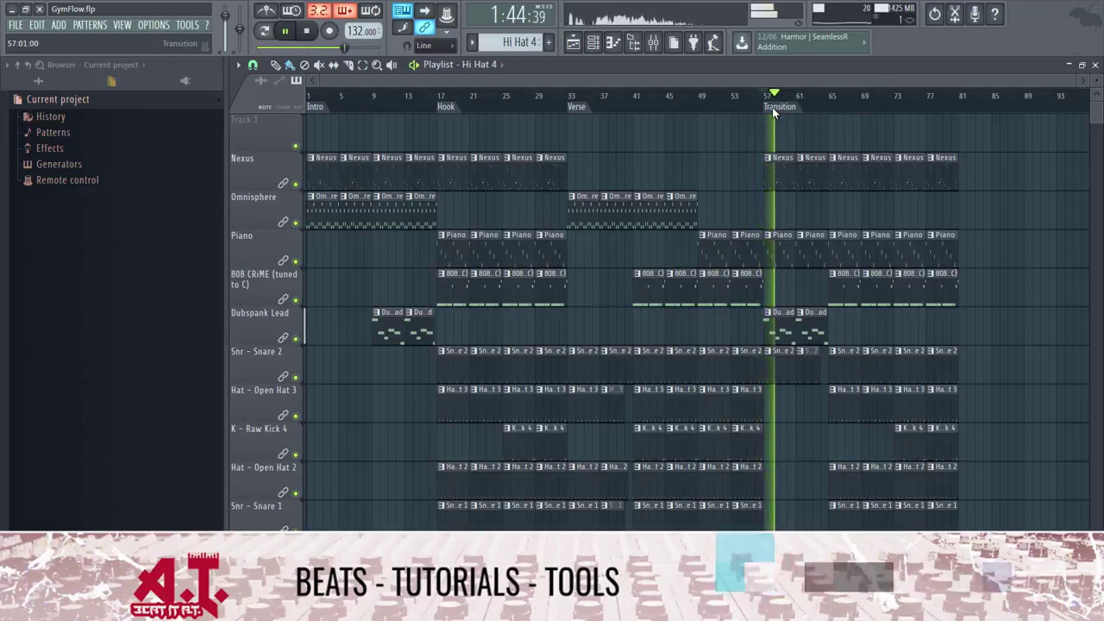
- Add a time marker named Hook at bar 65
left_click(831, 106)
right_click(832, 107)
left_click(842, 116)
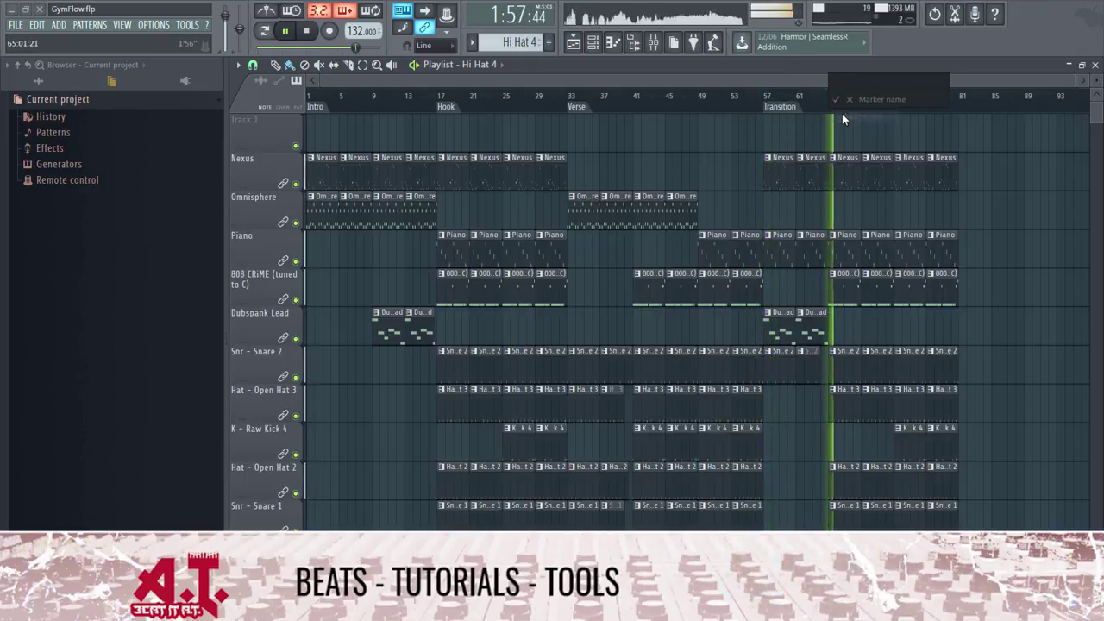
type("Hook")
key("Return")
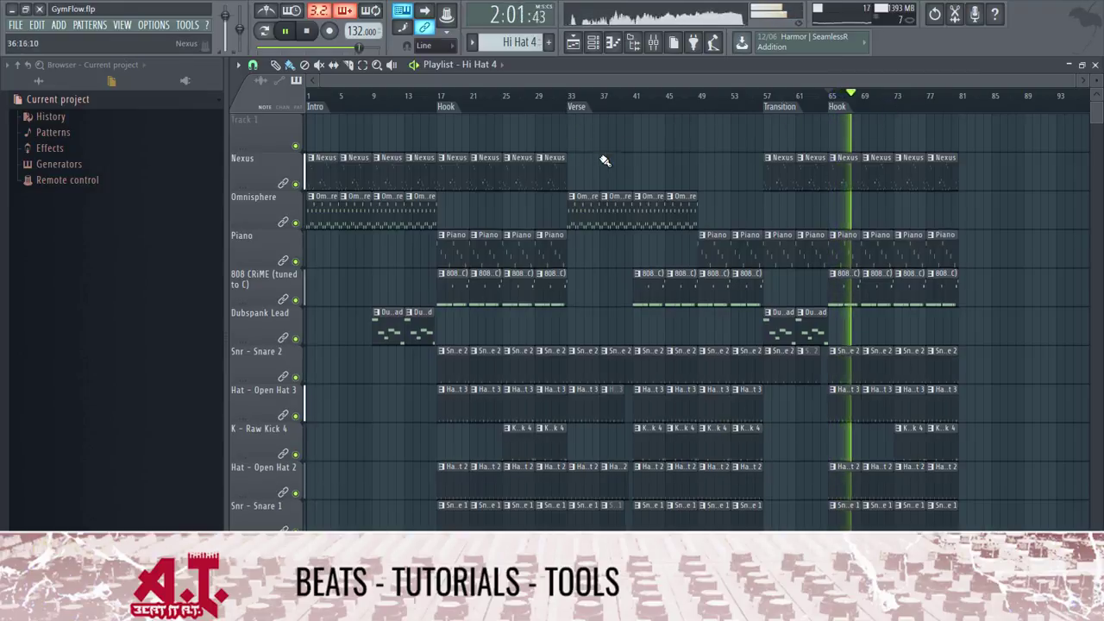
- Copy the Omnisphere, 808 CRiME, snare, hat and kick clips from bars 41–48 to bar 81
scroll(647, 164, "down", 3)
scroll(665, 165, "up", 3)
left_click(952, 96)
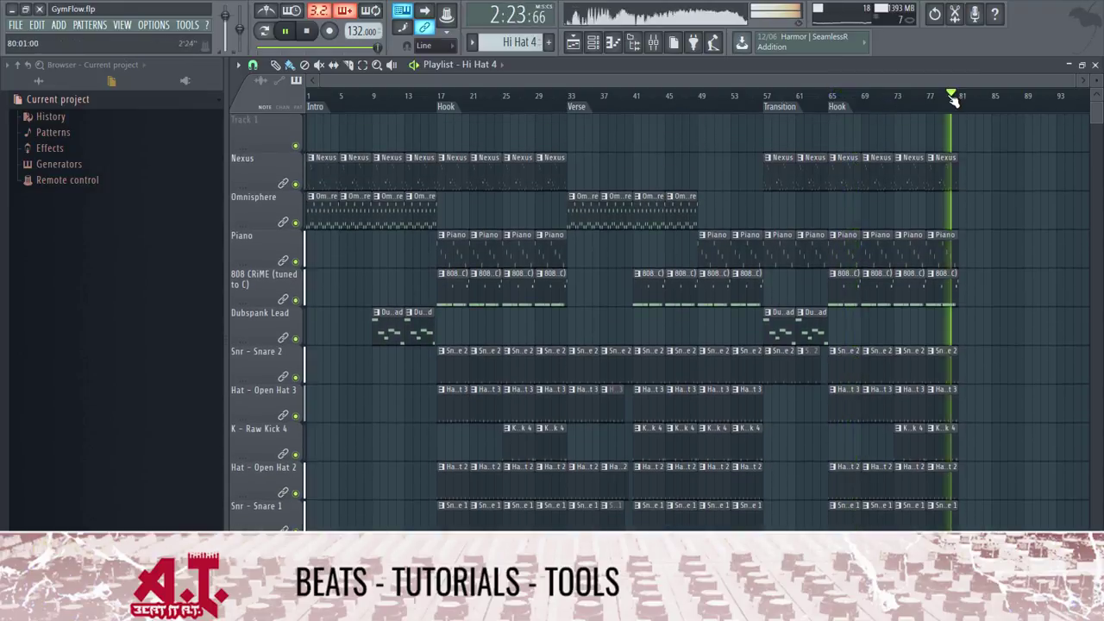
left_click(935, 97)
left_click(929, 105)
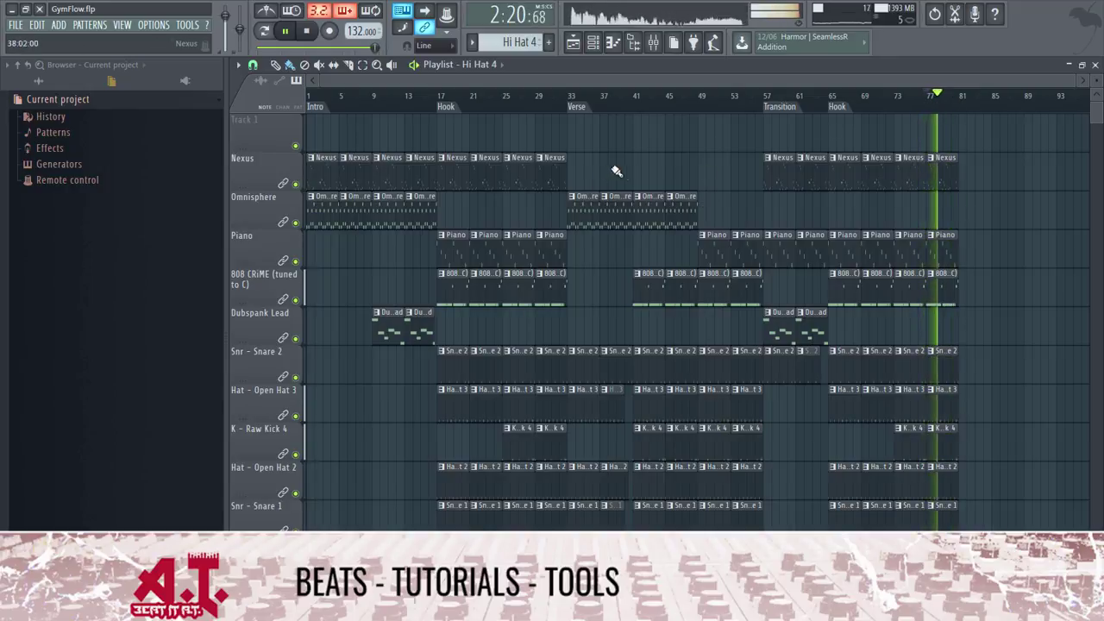
left_click_drag(637, 181, 1043, 552)
left_click(1043, 552)
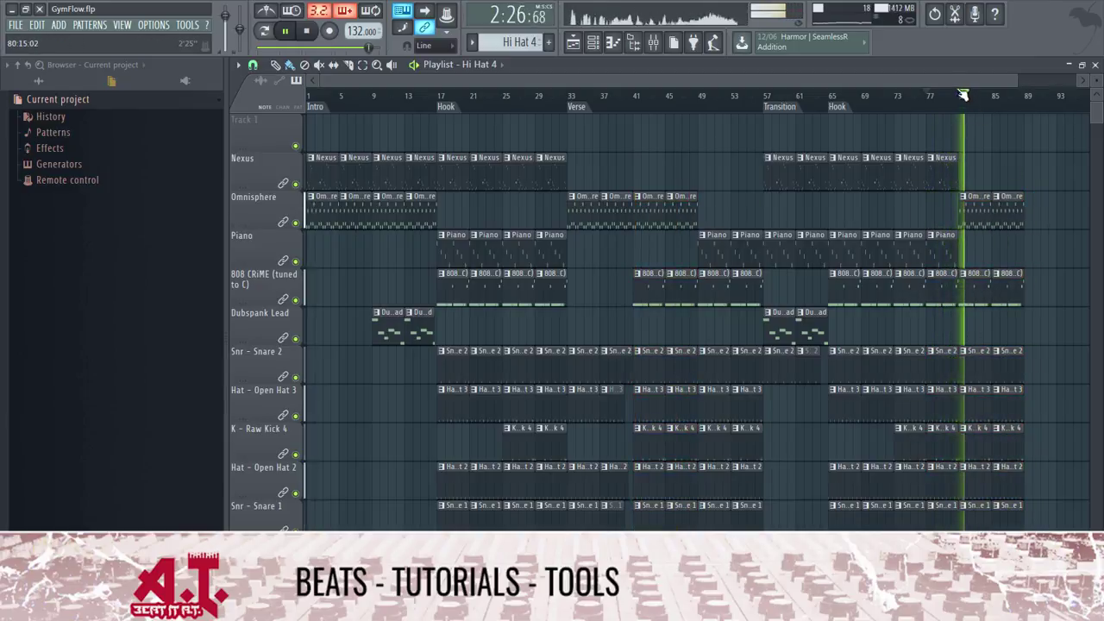
- Delete the two Hat - Open Hat 2 clips at bars 81 and 85
left_click_drag(963, 79, 1034, 78)
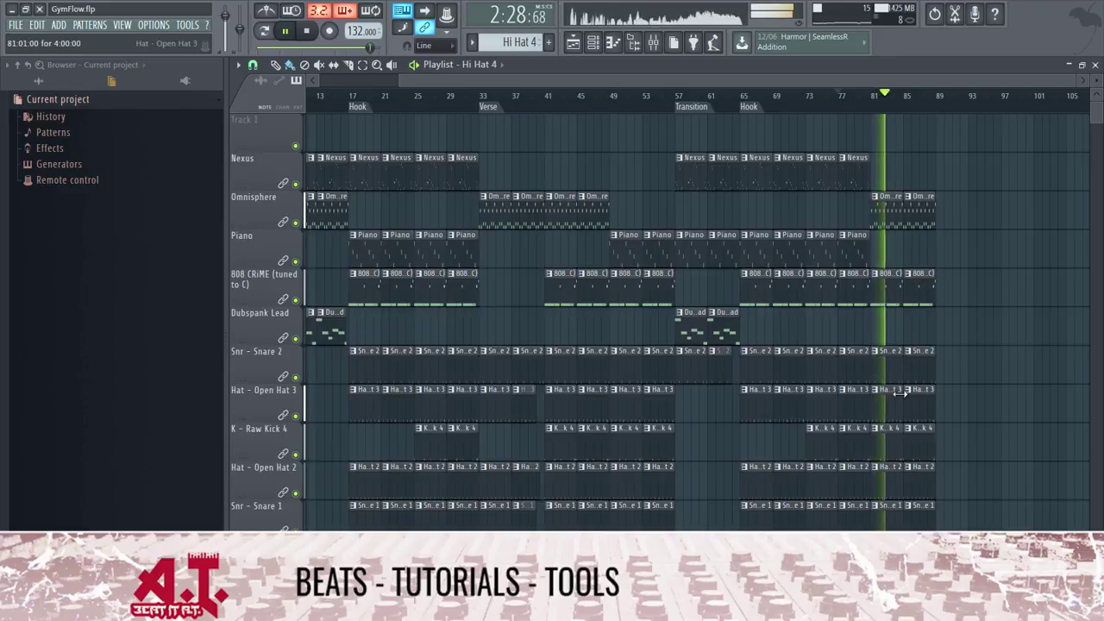
right_click(892, 487)
right_click(920, 485)
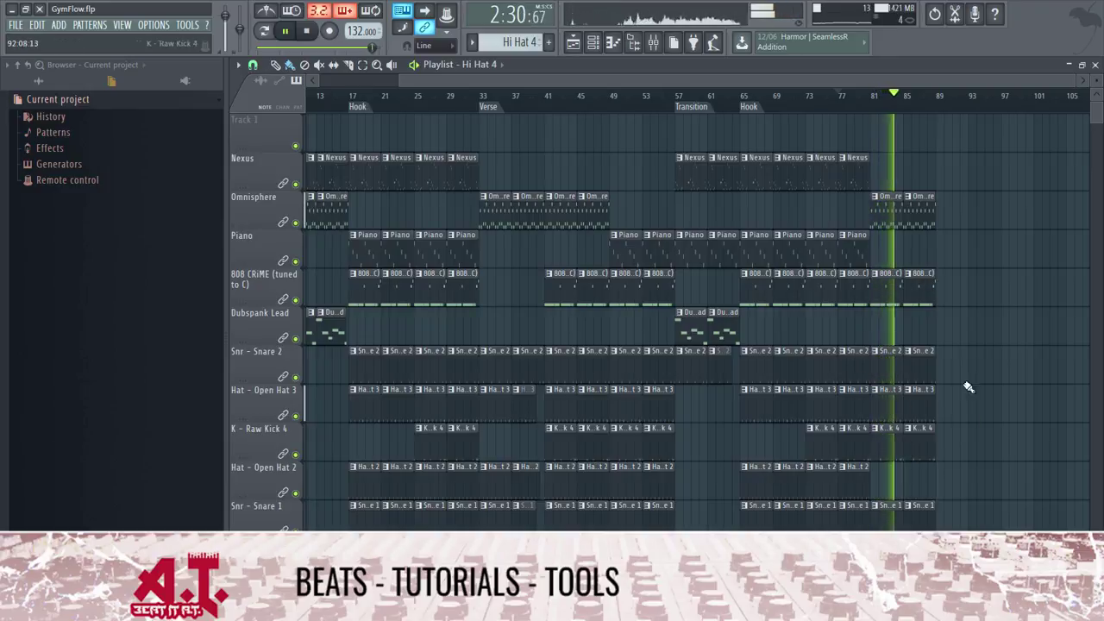
- Duplicate all clips in bars 81–88, from Omnisphere down through the drum tracks, to bar 89
scroll(862, 198, "right", 2)
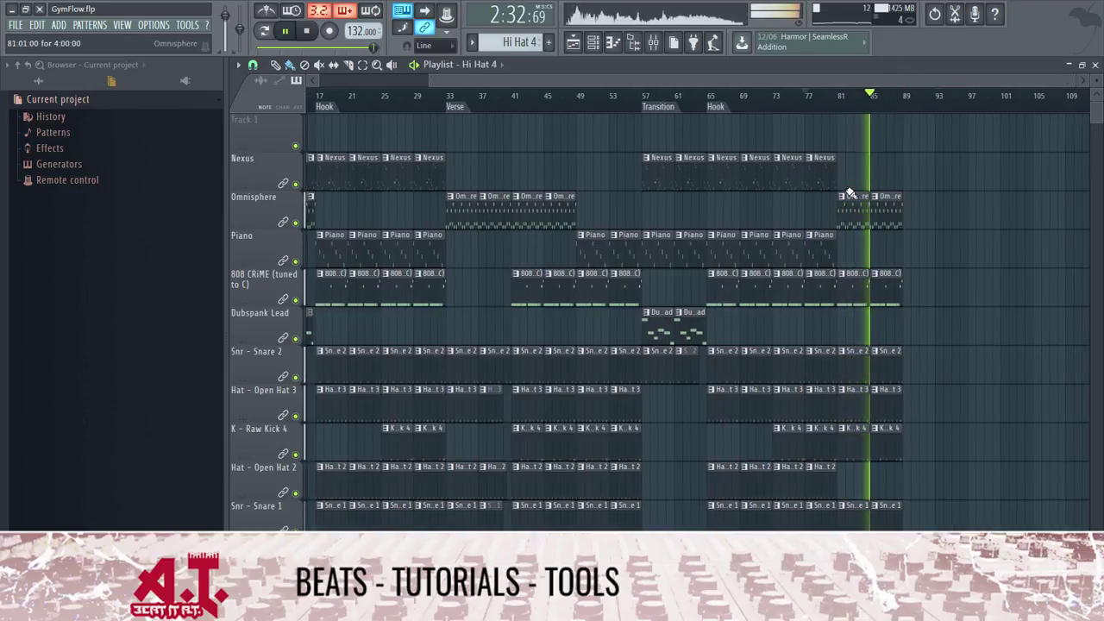
left_click_drag(846, 186, 947, 521)
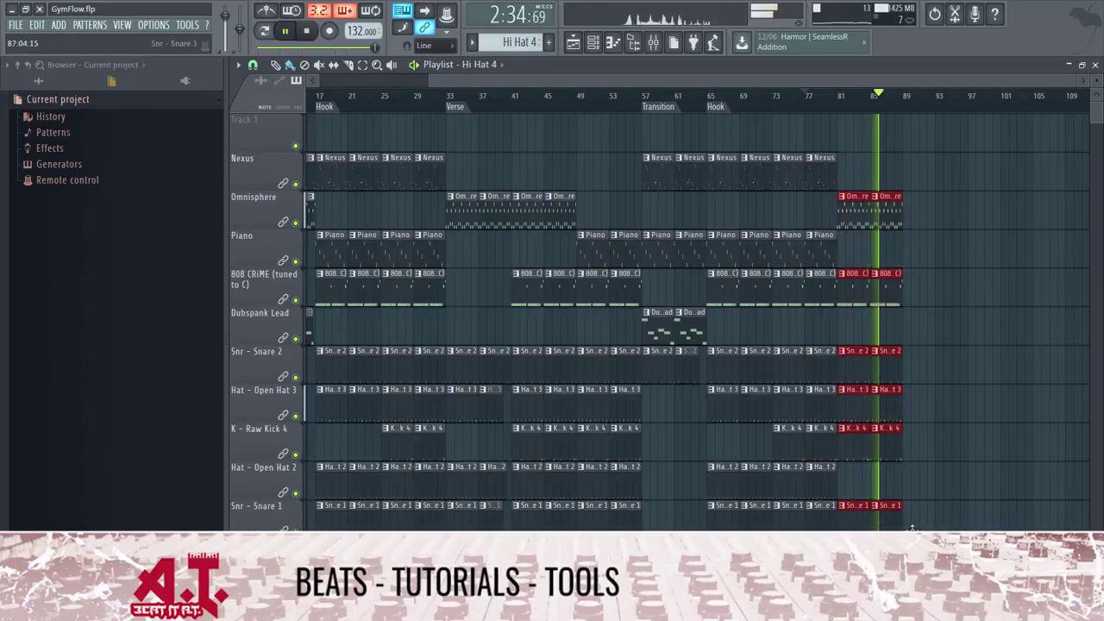
key("ctrl+b")
left_click(998, 513)
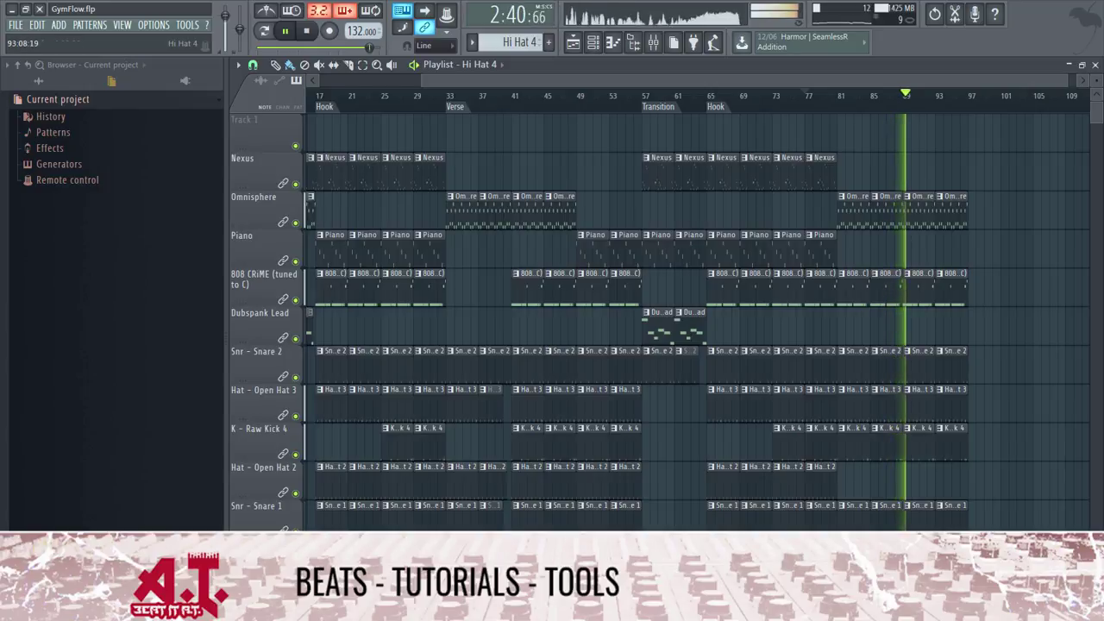
- Add Omnisphere and Piano clips at bars 97 and 101
scroll(973, 108, "down", 2)
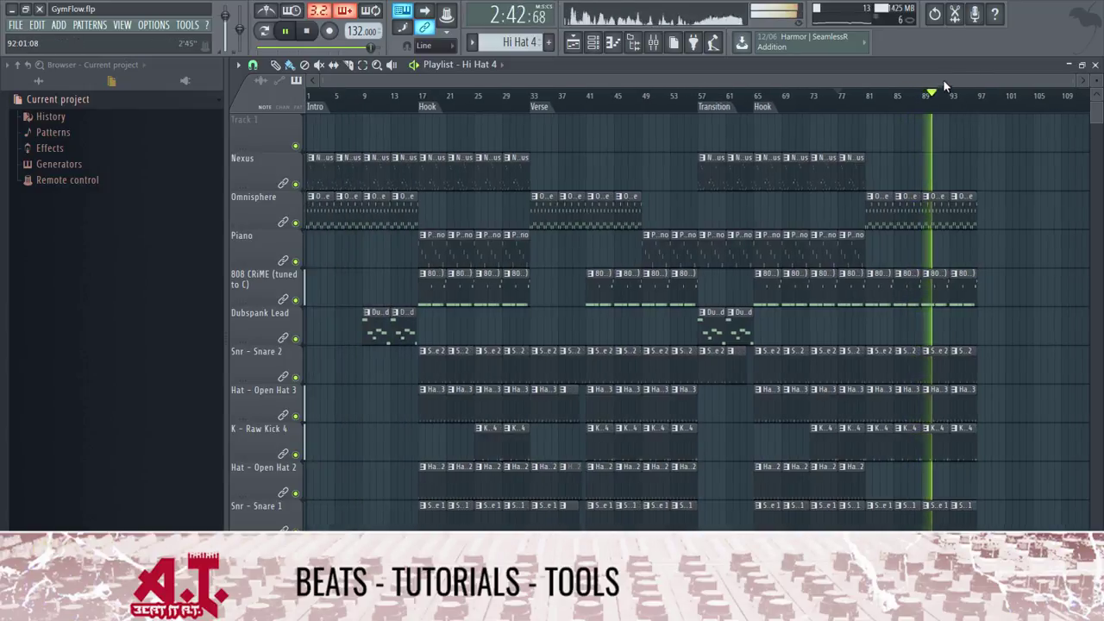
scroll(1036, 86, "right", 3)
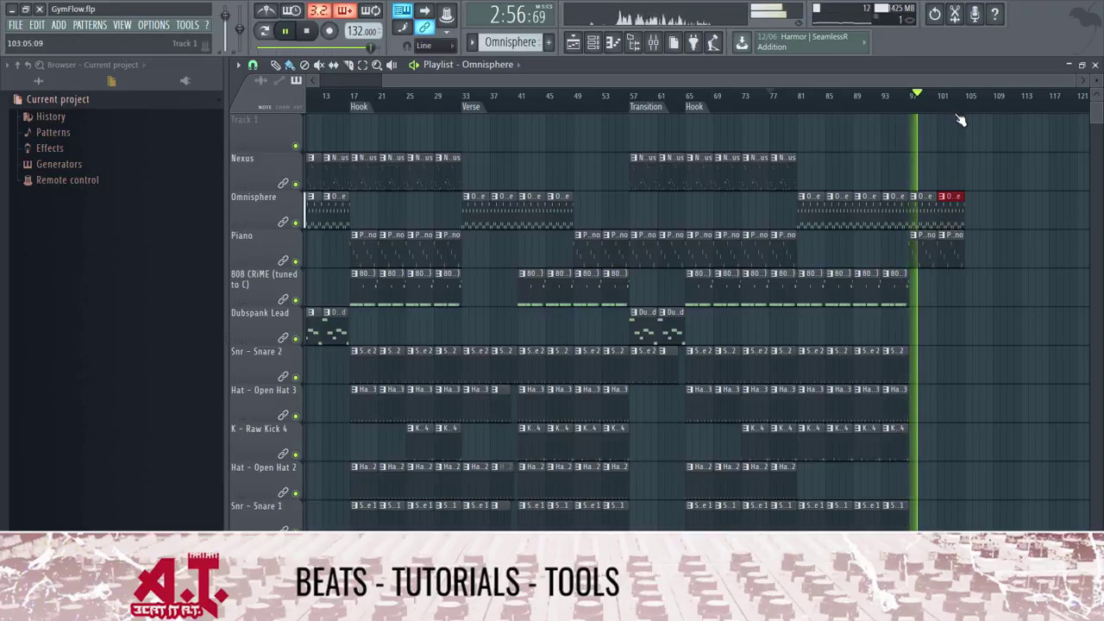
scroll(931, 223, "up", 5)
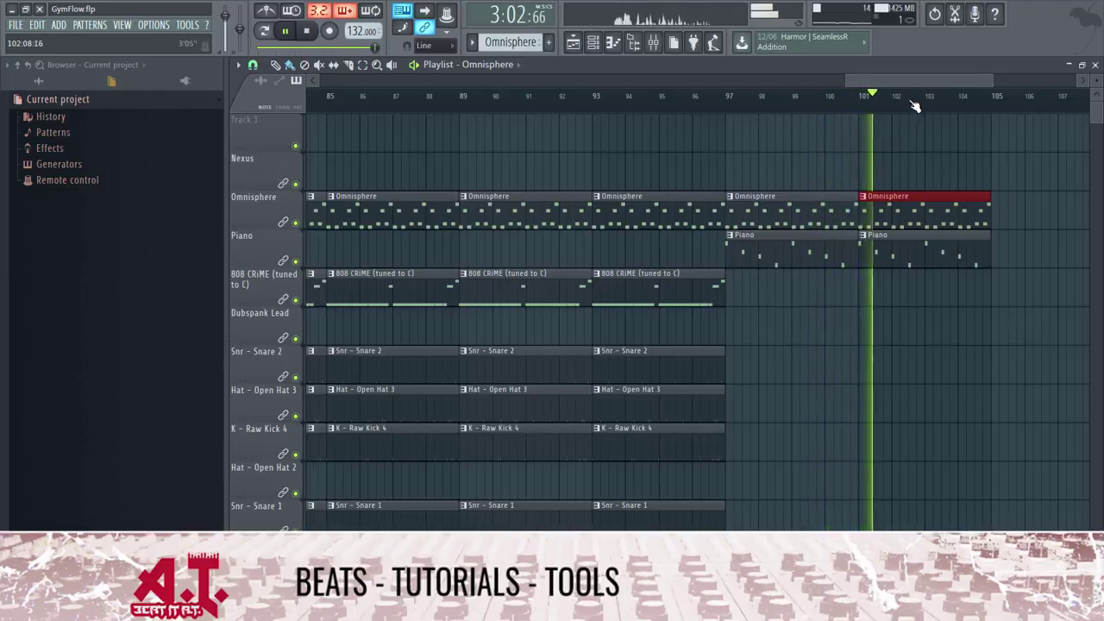
- Replay the passage leading into bar 97 and delete the Omnisphere clip at bar 97
scroll(914, 200, "down", 4)
key("space")
left_click(815, 101)
key("space")
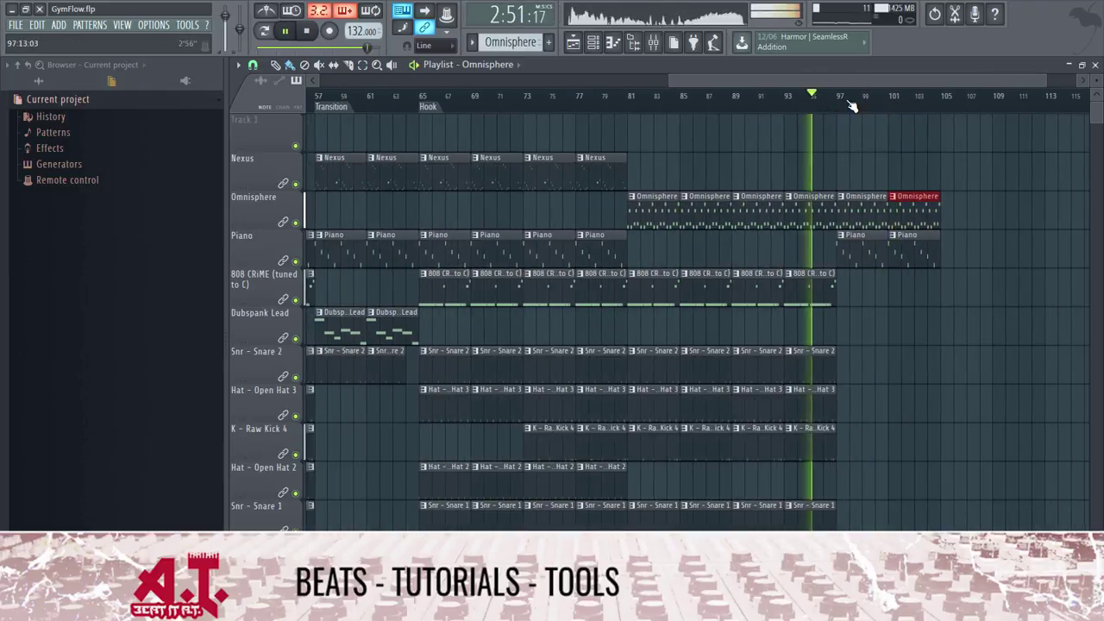
scroll(909, 210, "up", 4)
right_click(909, 209)
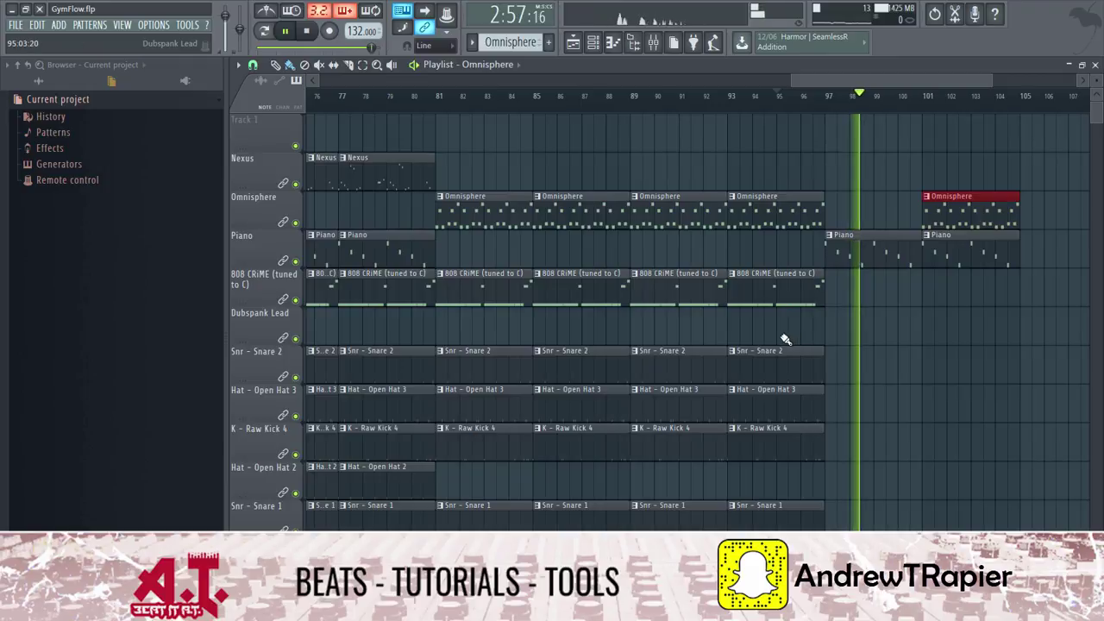
- Stop playback and copy the 808 CRiME and drum clips from bar 93 to bar 97
key("space")
left_click_drag(747, 304, 835, 552)
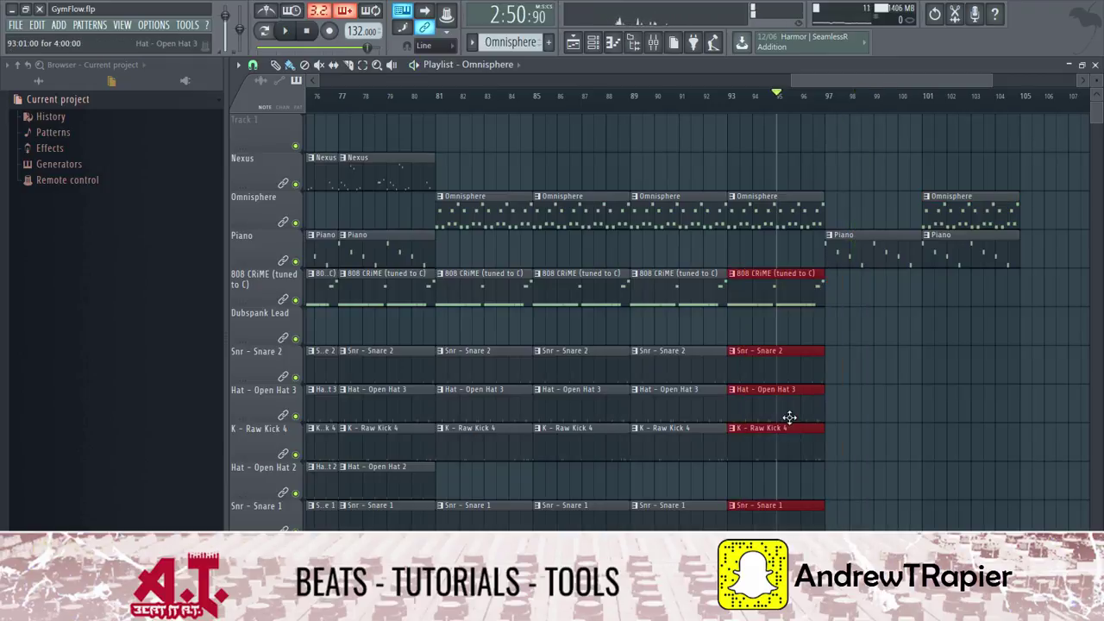
left_click_drag(789, 426, 885, 426)
left_click(965, 414)
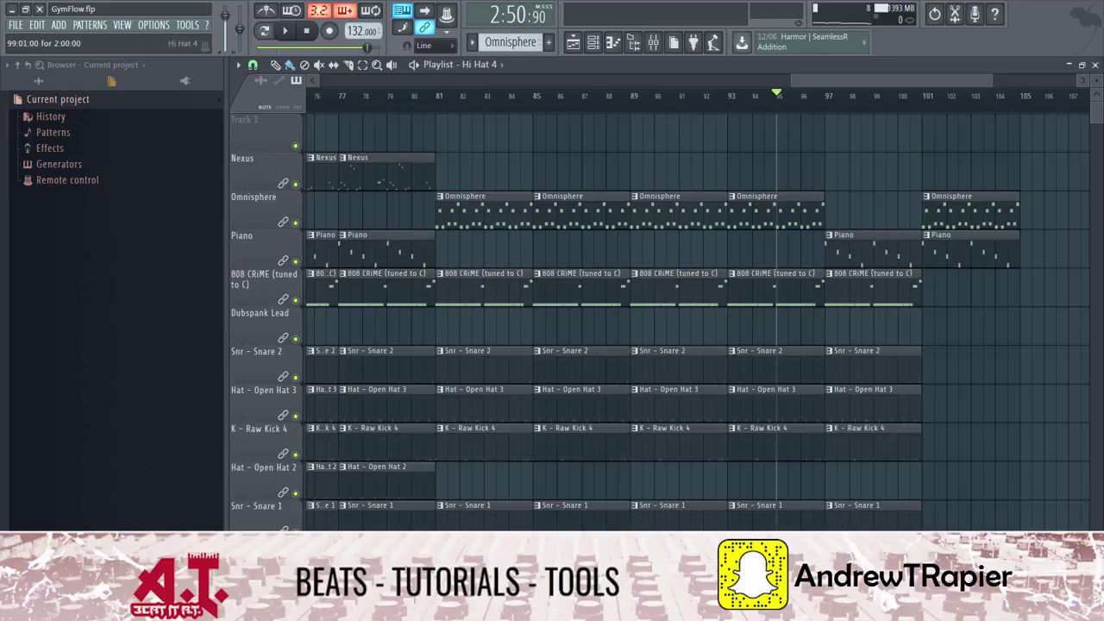
- Trim the starts of the 808 CRiME, K - Raw Kick 4 and Hat - Open Hat 3 clips at bar 97 to bar 99, and play the result
scroll(854, 96, "up", 8)
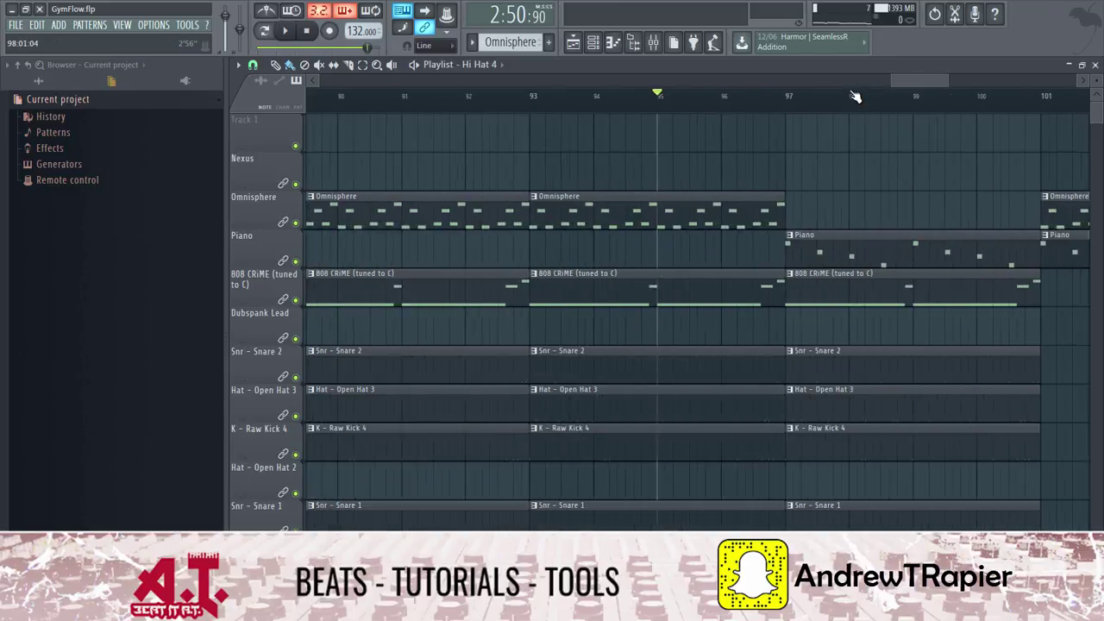
left_click_drag(739, 290, 965, 290)
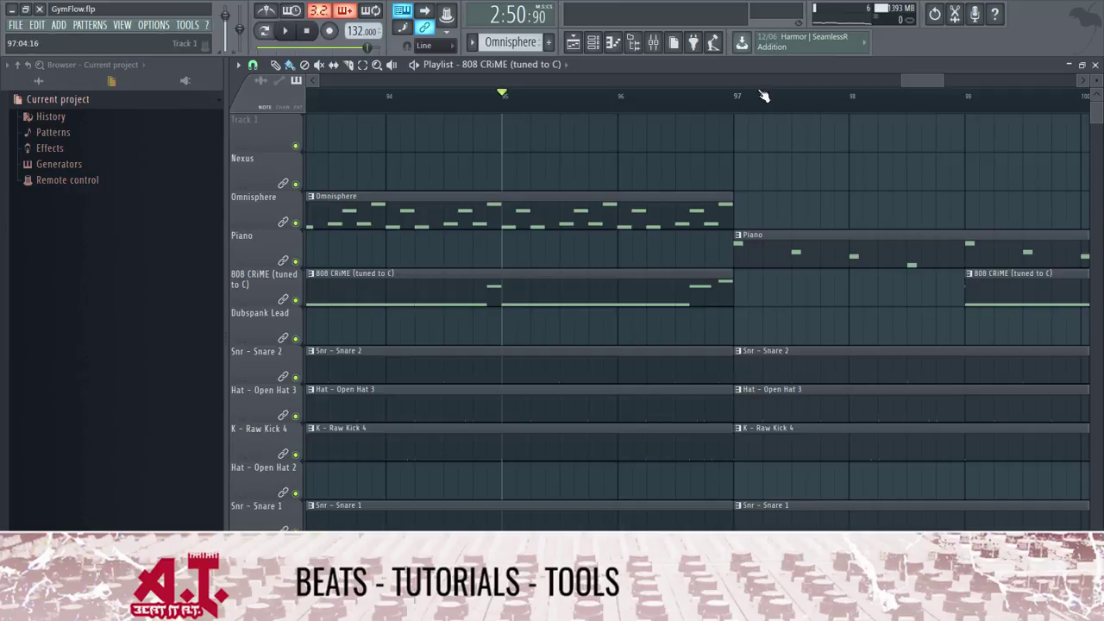
left_click_drag(739, 98, 1031, 468)
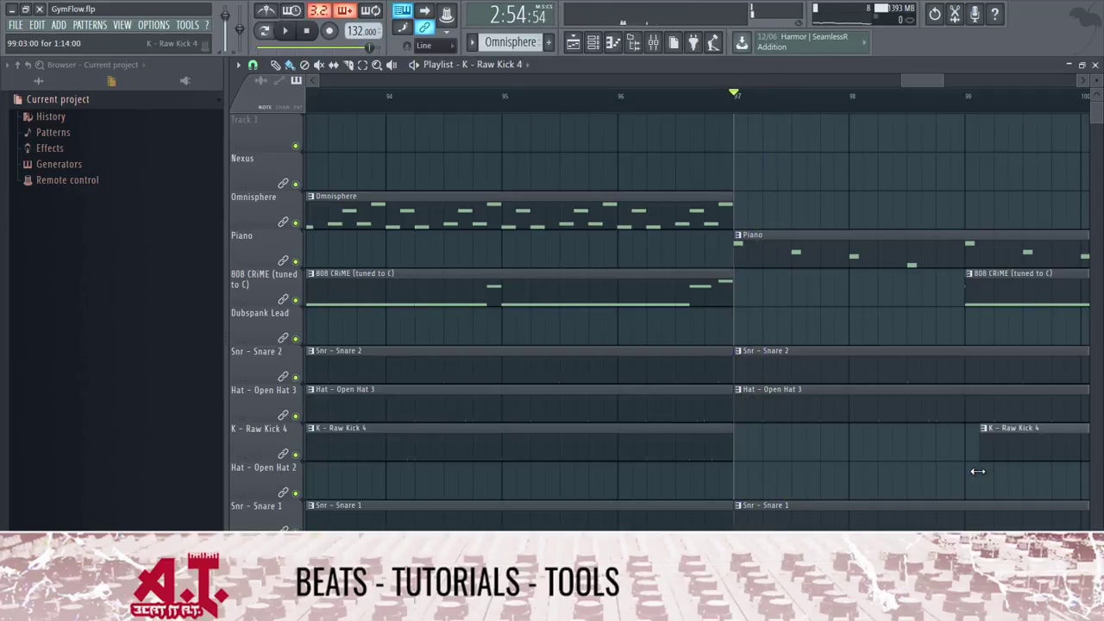
key("space")
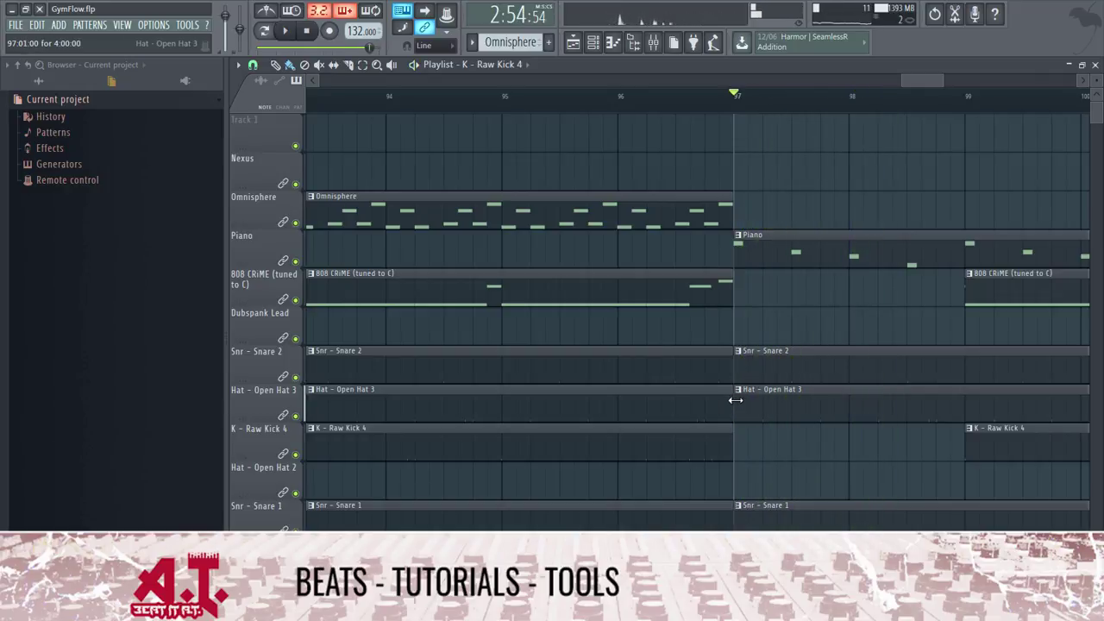
left_click_drag(735, 399, 954, 413)
key("space")
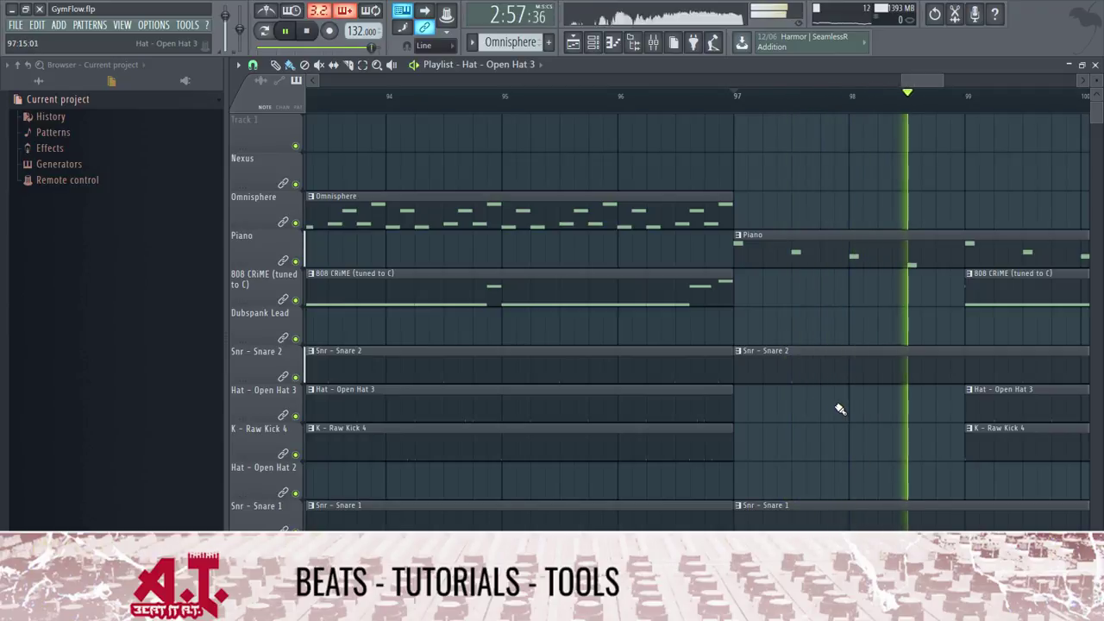
- Copy the full-length 808 CRiME and drum clips from bar 93 to bar 101
scroll(882, 105, "down", 5)
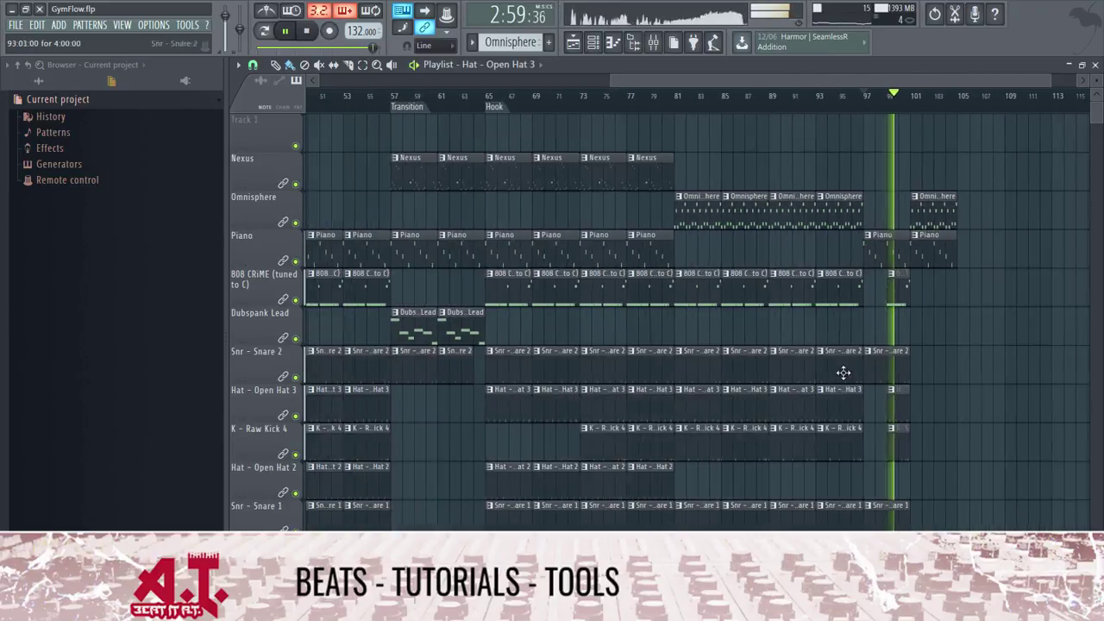
left_click_drag(819, 269, 862, 526)
key("ctrl+c")
key("ctrl+v")
left_click(1047, 394)
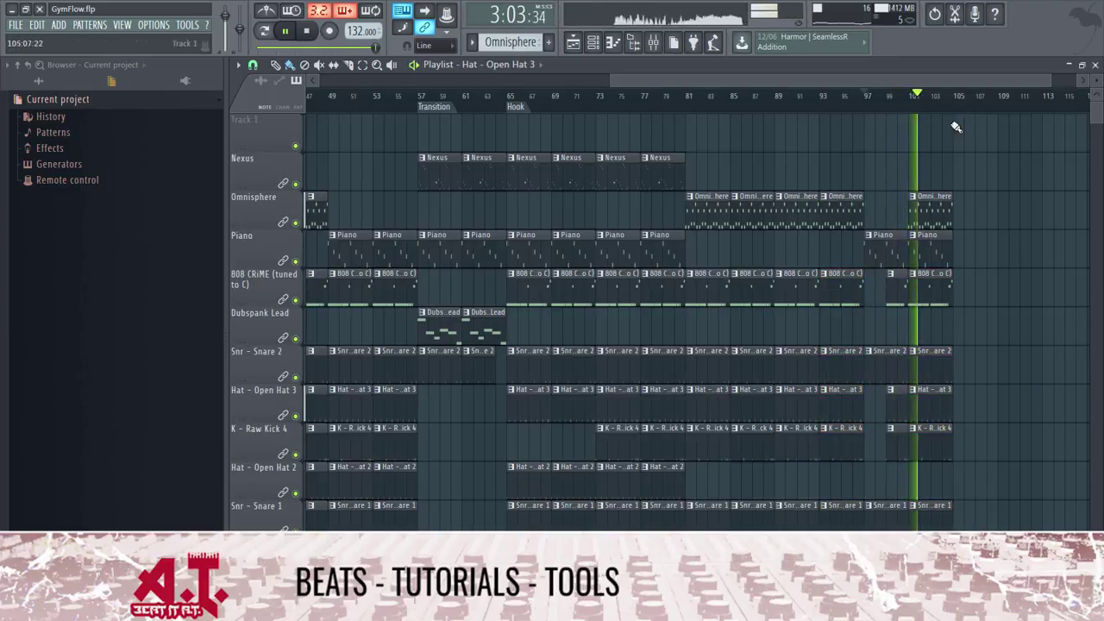
- Copy two Nexus and two Omnisphere clips from the intro to bars 105 and 109, and play from just before them
scroll(931, 101, "down", 4)
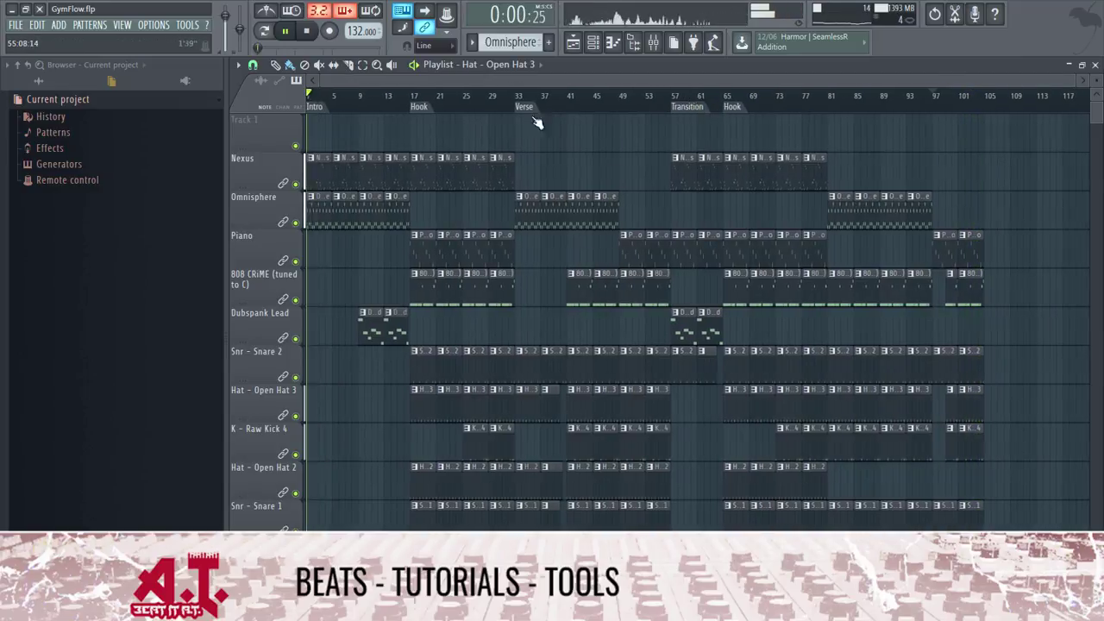
left_click_drag(326, 190, 1020, 244)
left_click(981, 96)
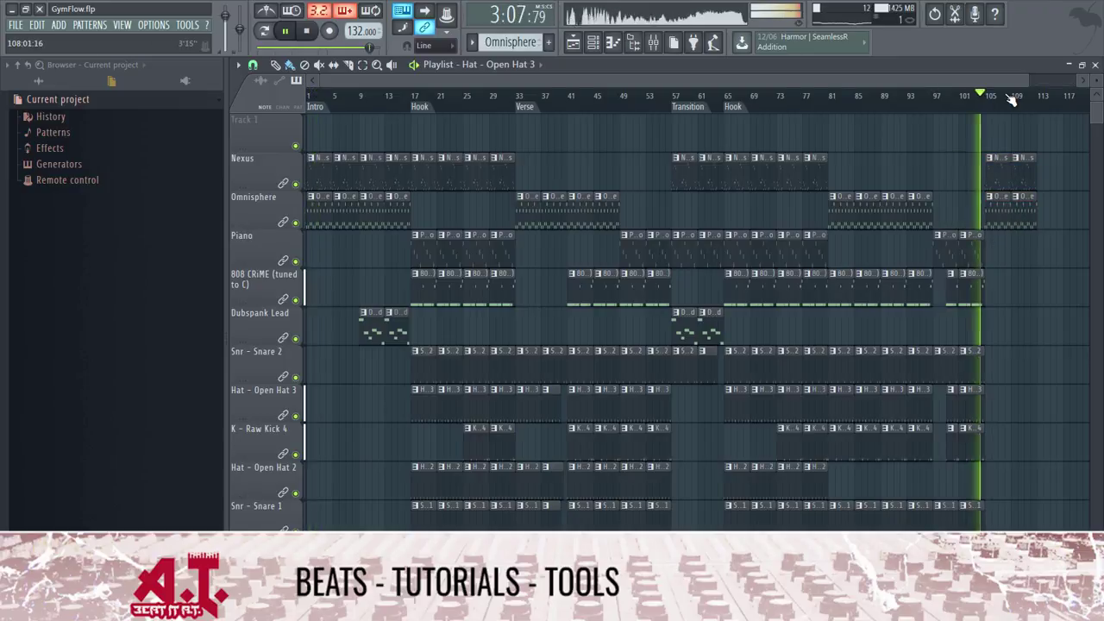
- Add K - Raw Kick 4 clips at bars 105 and 109
scroll(1012, 99, "up", 3)
left_click(969, 438)
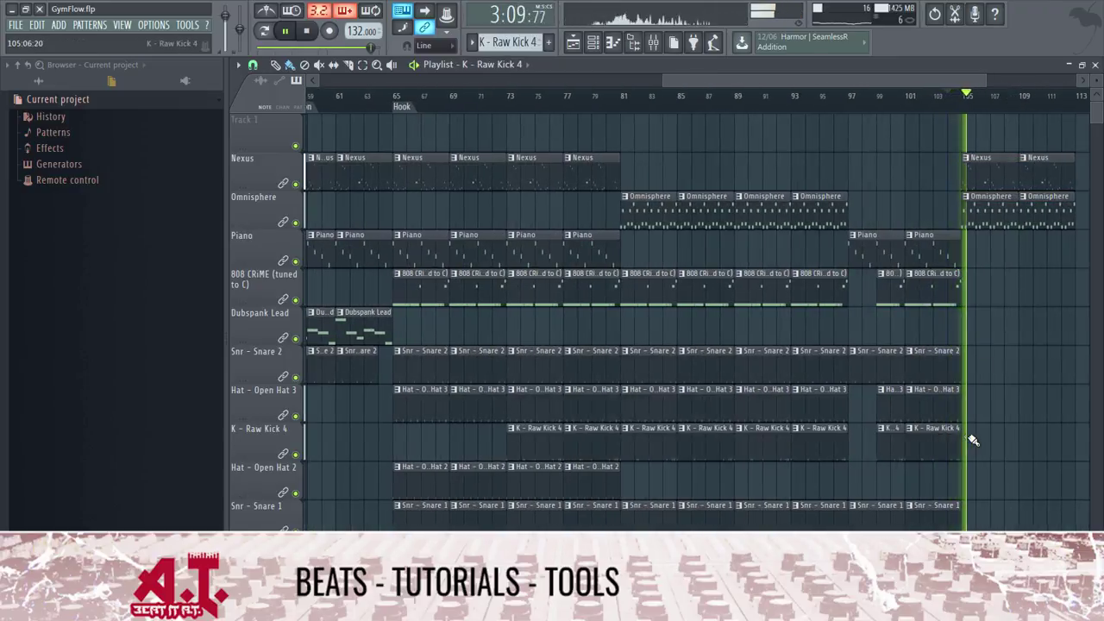
left_click(972, 440)
left_click(1026, 440)
left_click_drag(926, 80, 1018, 81)
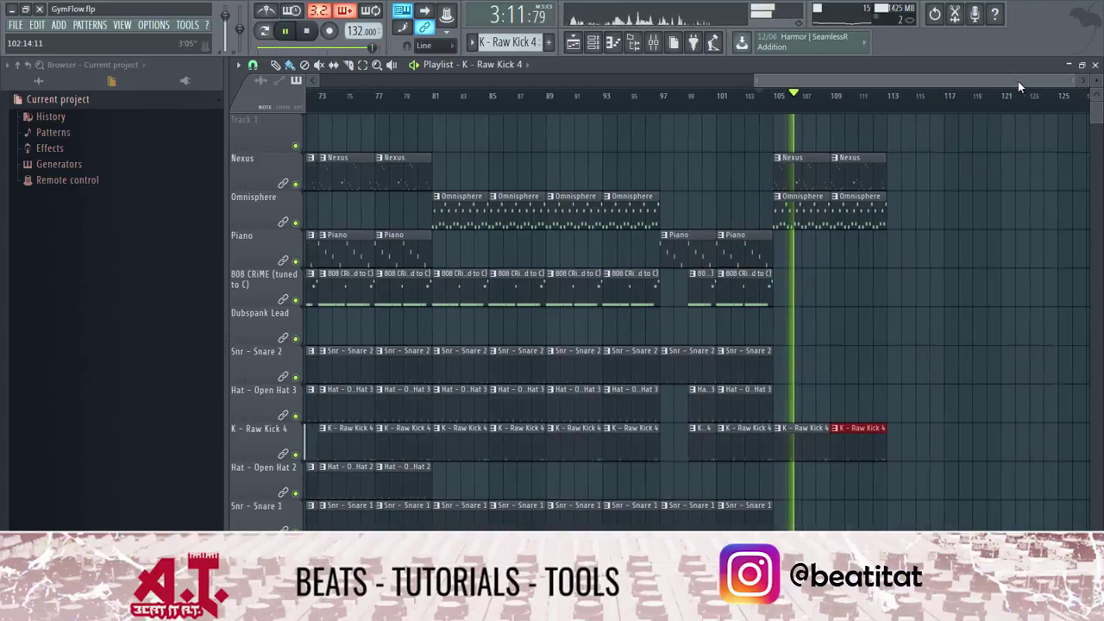
left_click(780, 545)
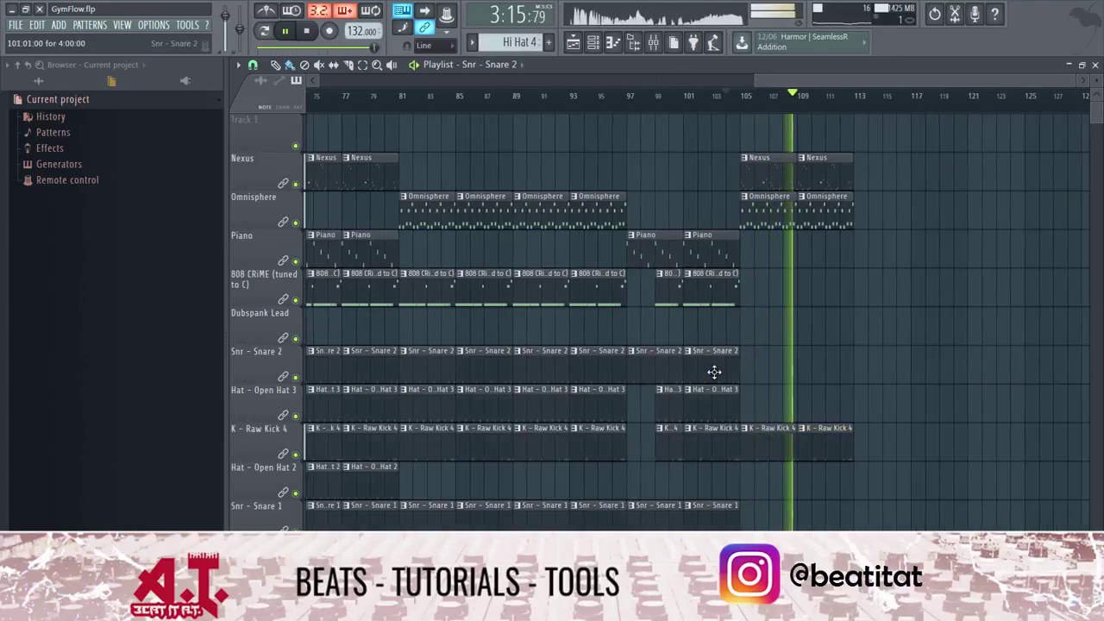
- Add Snr - Snare 2 clips at bars 105 and 109, and shorten the second one to end at bar 112
left_click(746, 373)
left_click(806, 372)
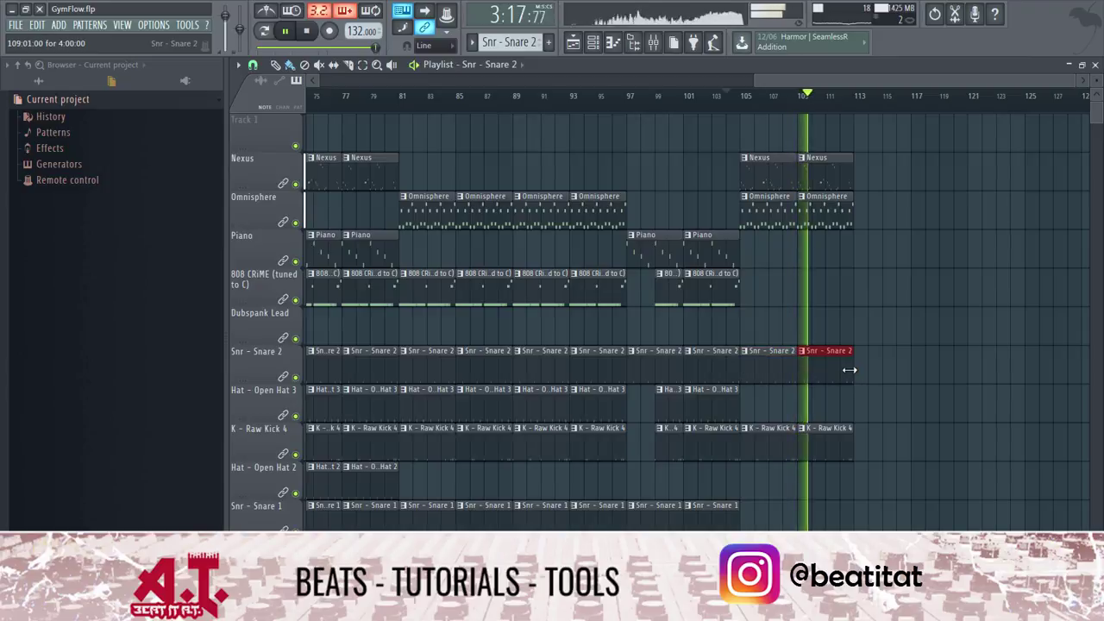
left_click_drag(863, 100, 865, 286)
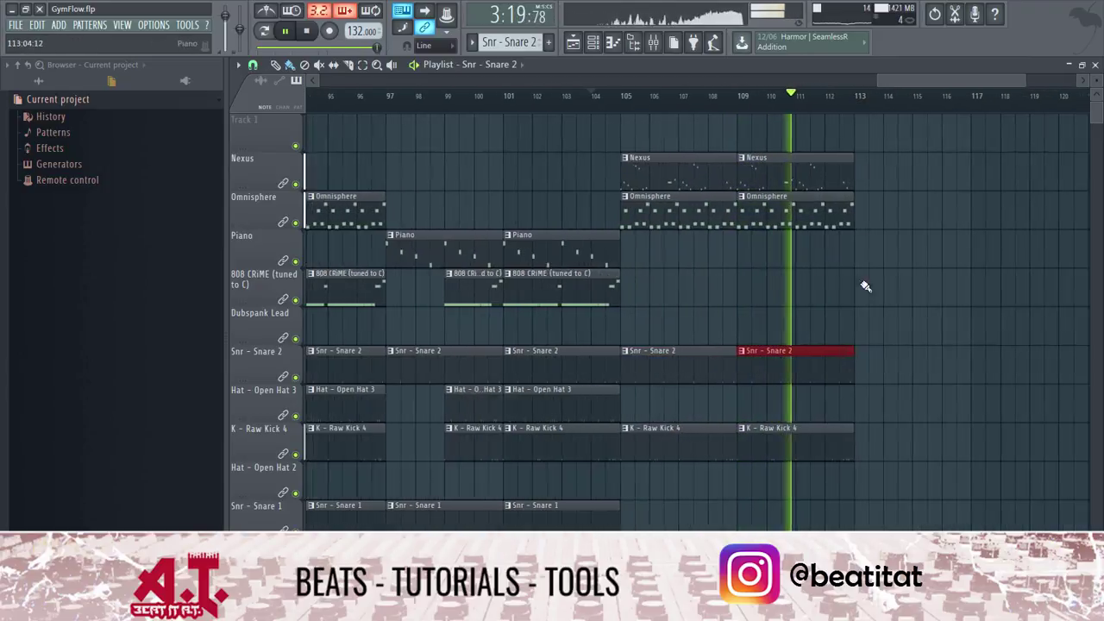
left_click(841, 369)
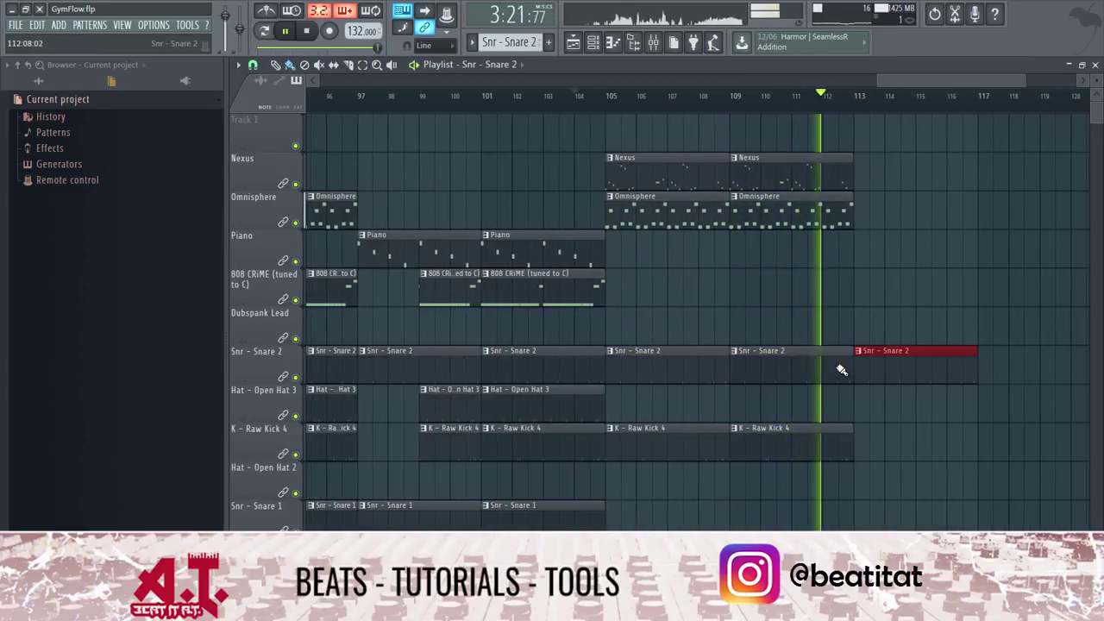
right_click(868, 365)
left_click_drag(849, 366, 820, 372)
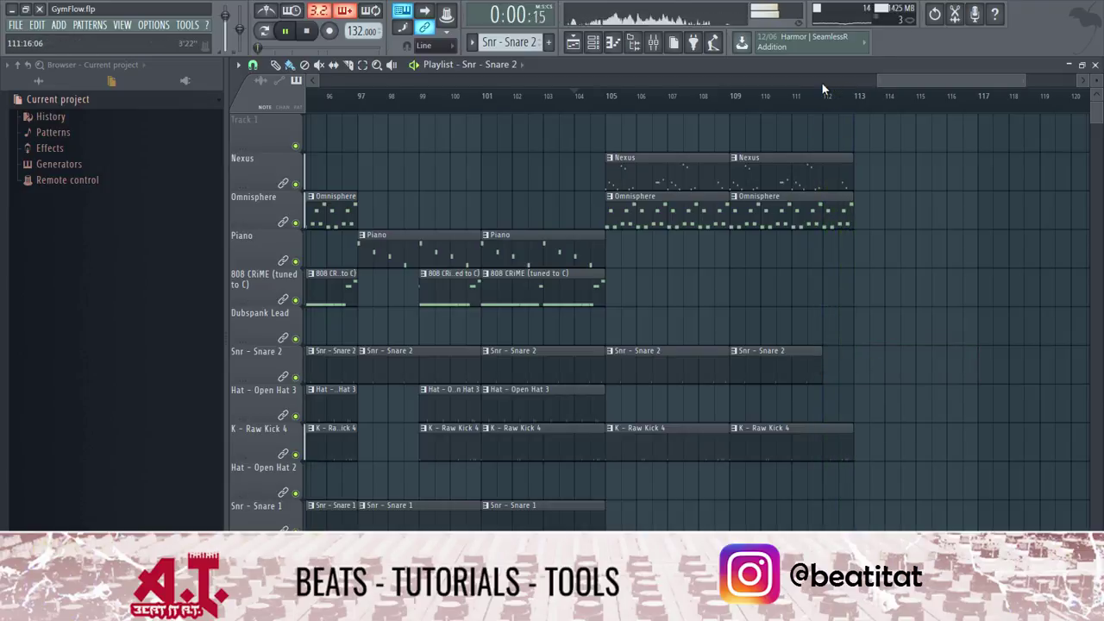
- Stop playback and add a time marker named Transition at bar 105
key("space")
scroll(892, 103, "down", 8)
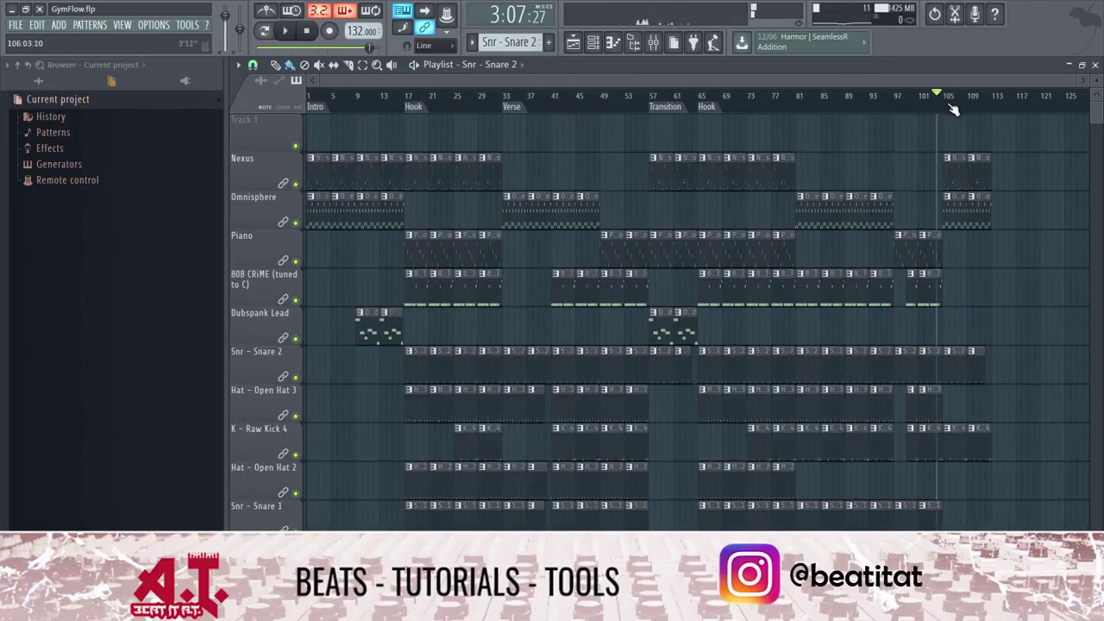
left_click(965, 114)
type("Tr")
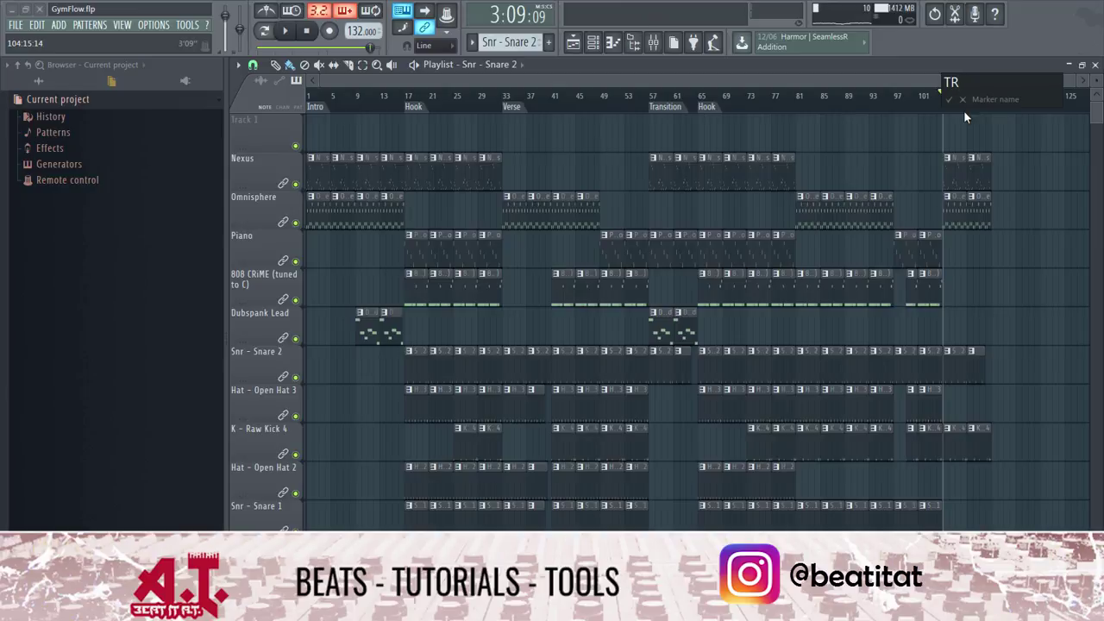
type("ansition")
key("Return")
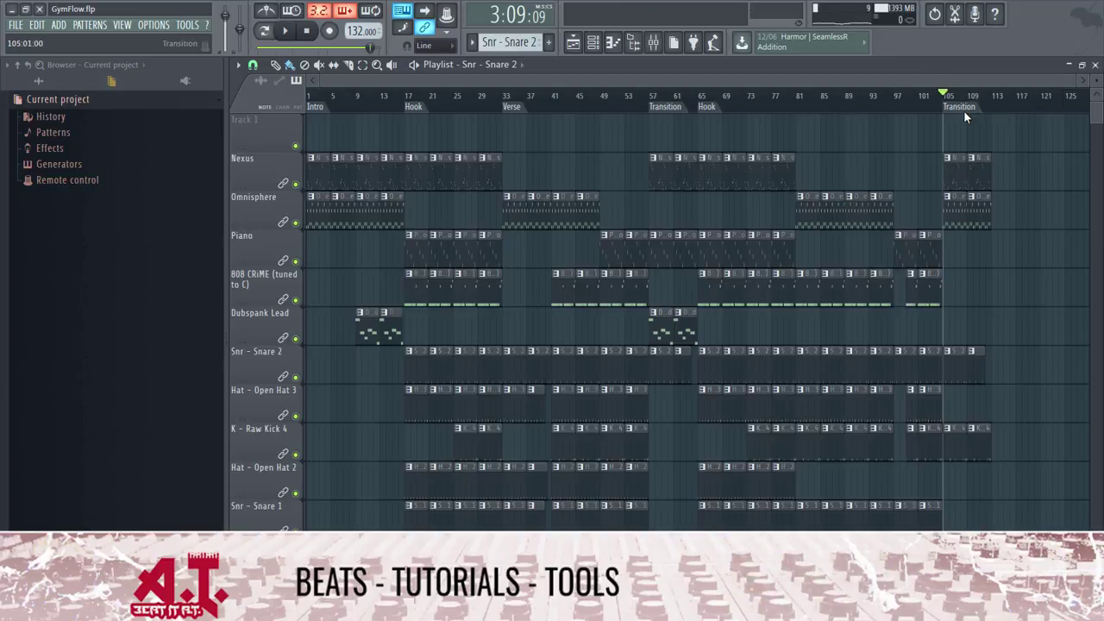
- Copy all clips of the first hook, bars 17 to 33, to bar 113 and add a Hook time marker there
left_click_drag(408, 130, 489, 131)
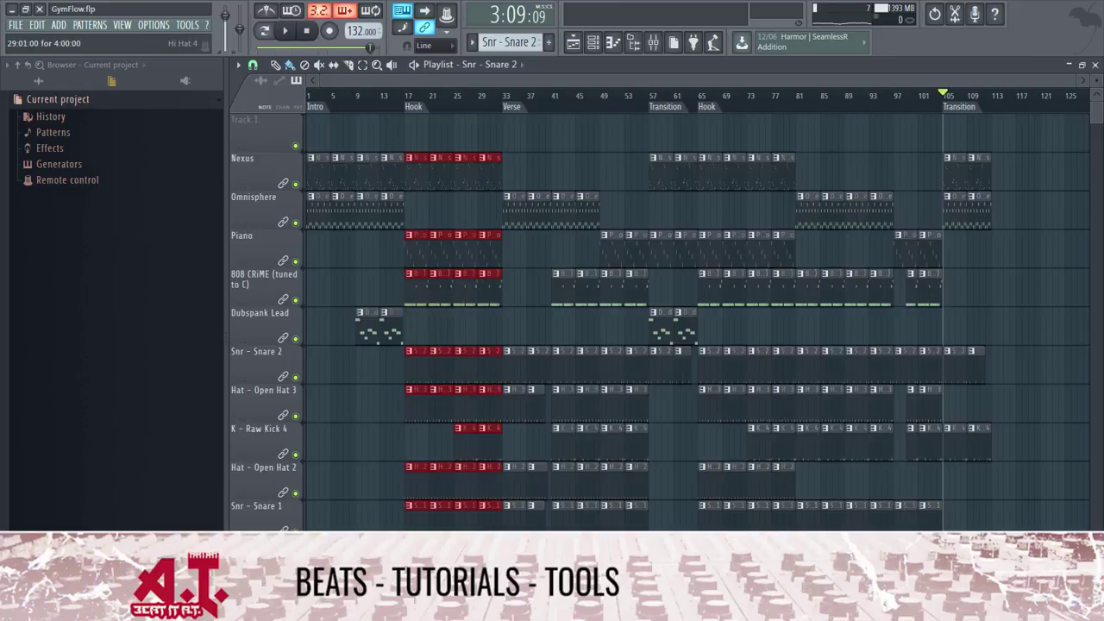
left_click_drag(478, 495, 1003, 495)
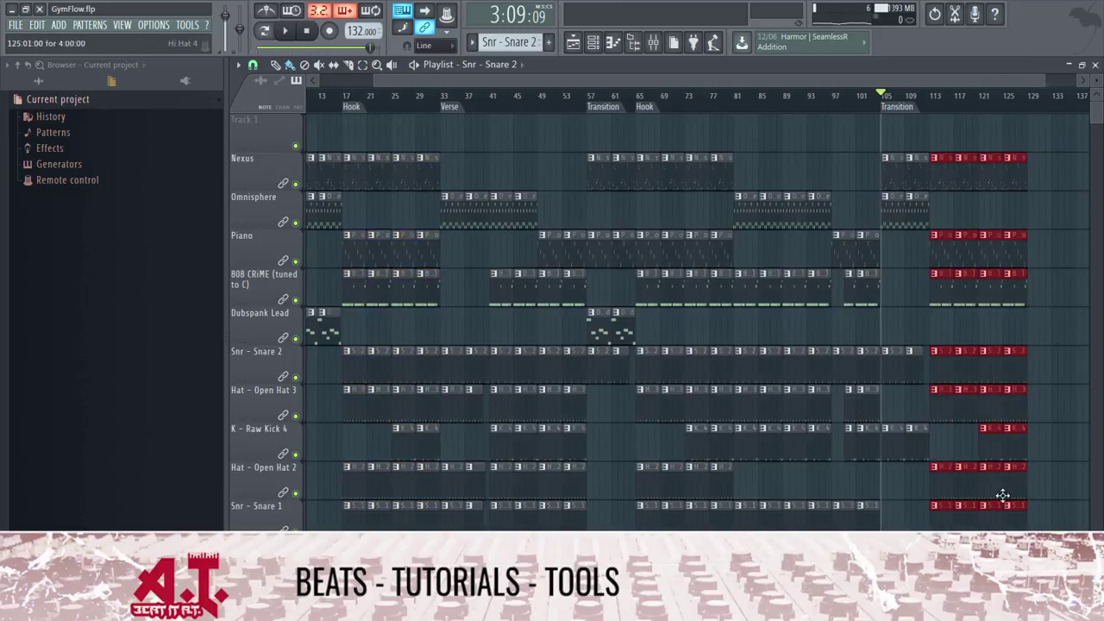
left_click(931, 96)
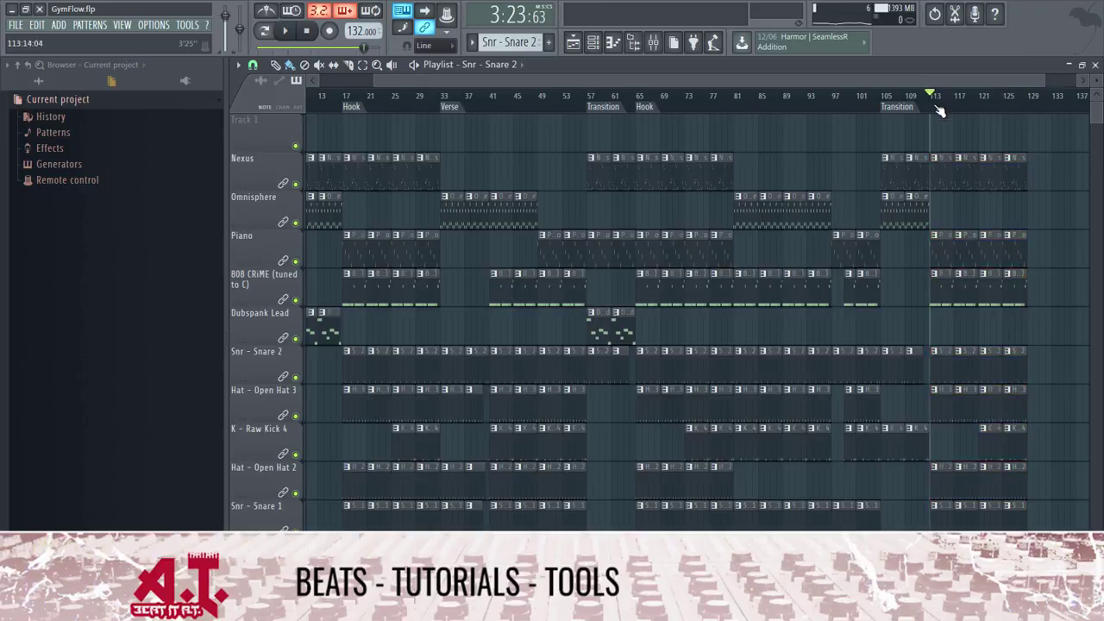
left_click(957, 114)
type("Hook")
key("Return")
- Play the transition into the last hook and shorten the K - Raw Kick 4 clip at bar 109 to end midway through bar 112
key("space")
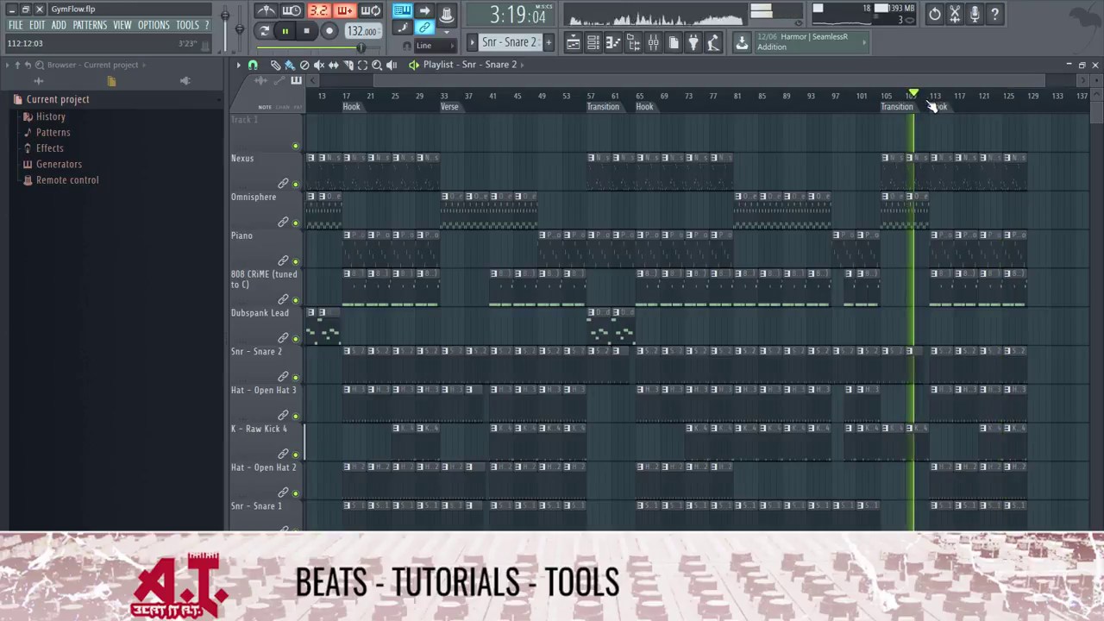
scroll(931, 105, "up", 5)
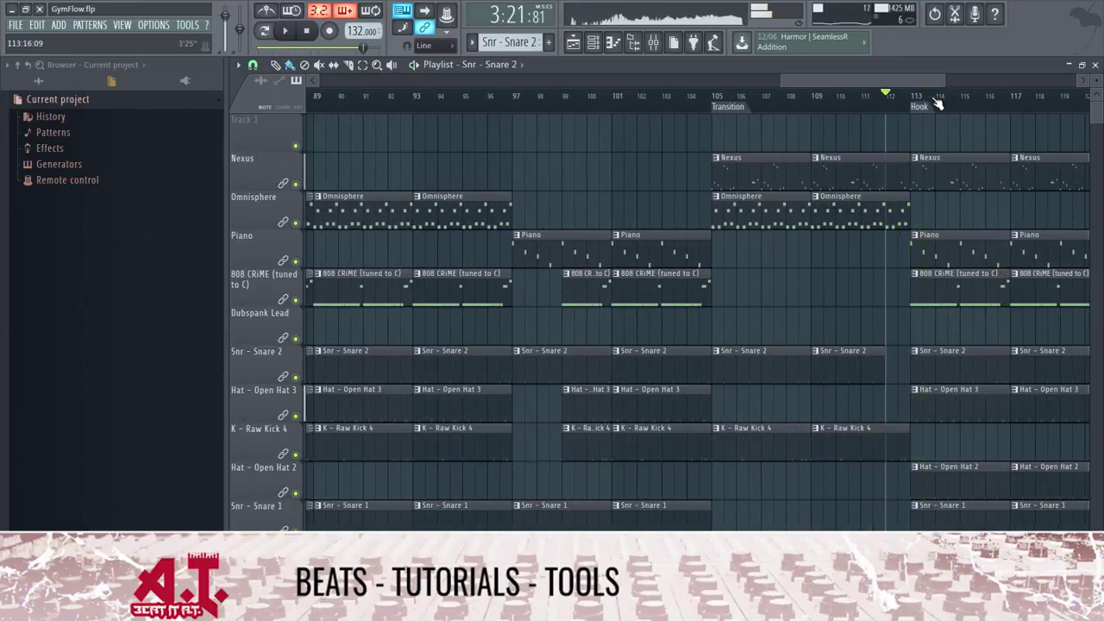
scroll(925, 101, "up", 3)
scroll(926, 101, "up", 4)
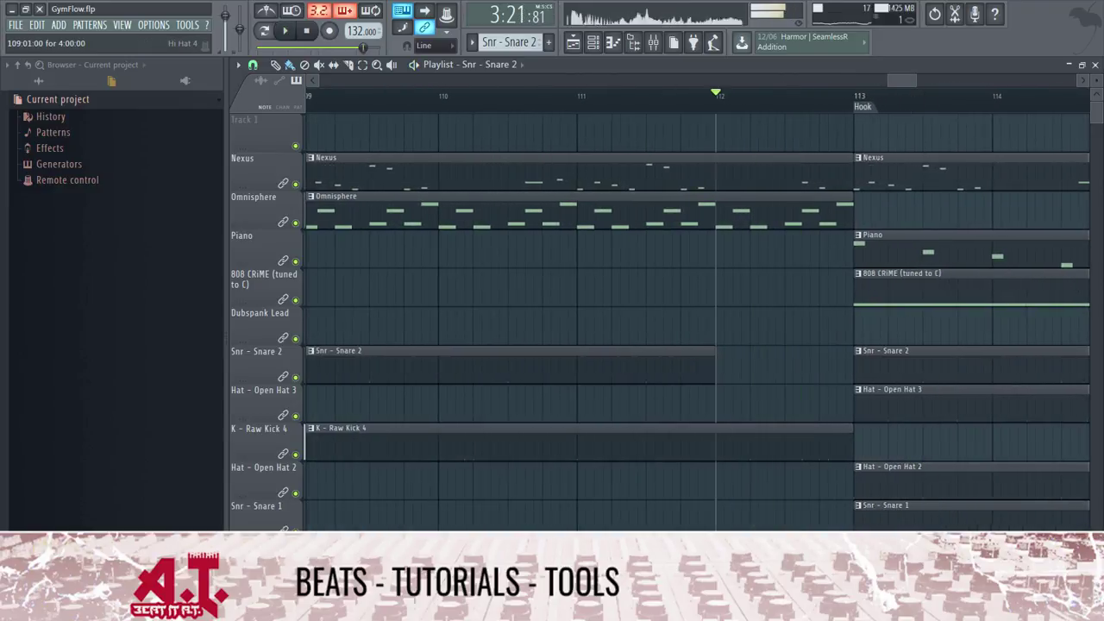
key("space")
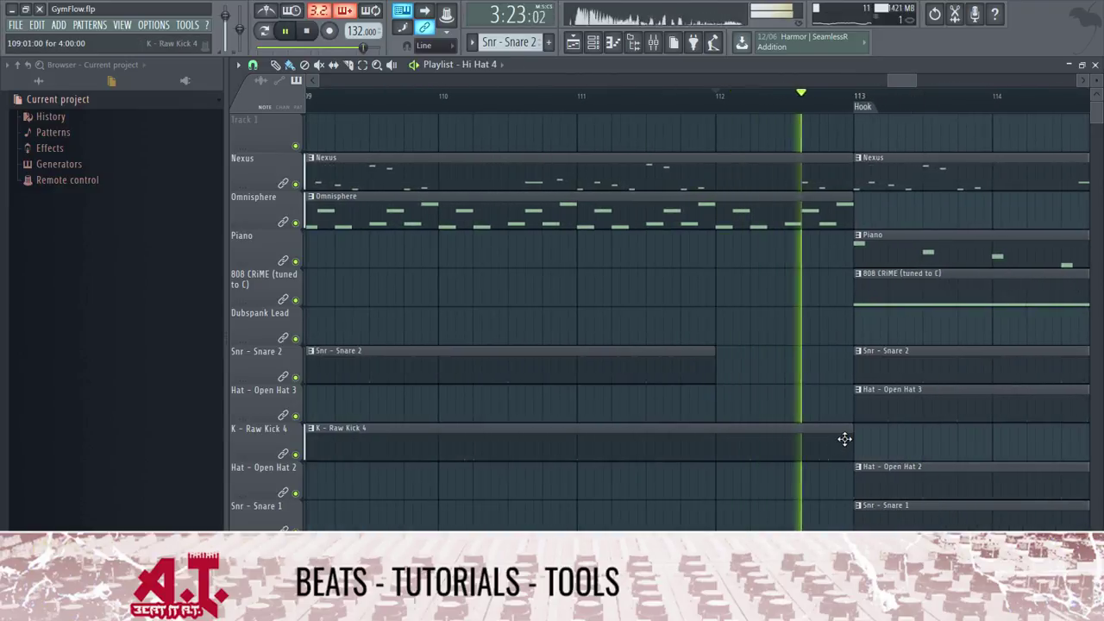
left_click_drag(849, 442, 784, 437)
scroll(856, 93, "down", 10)
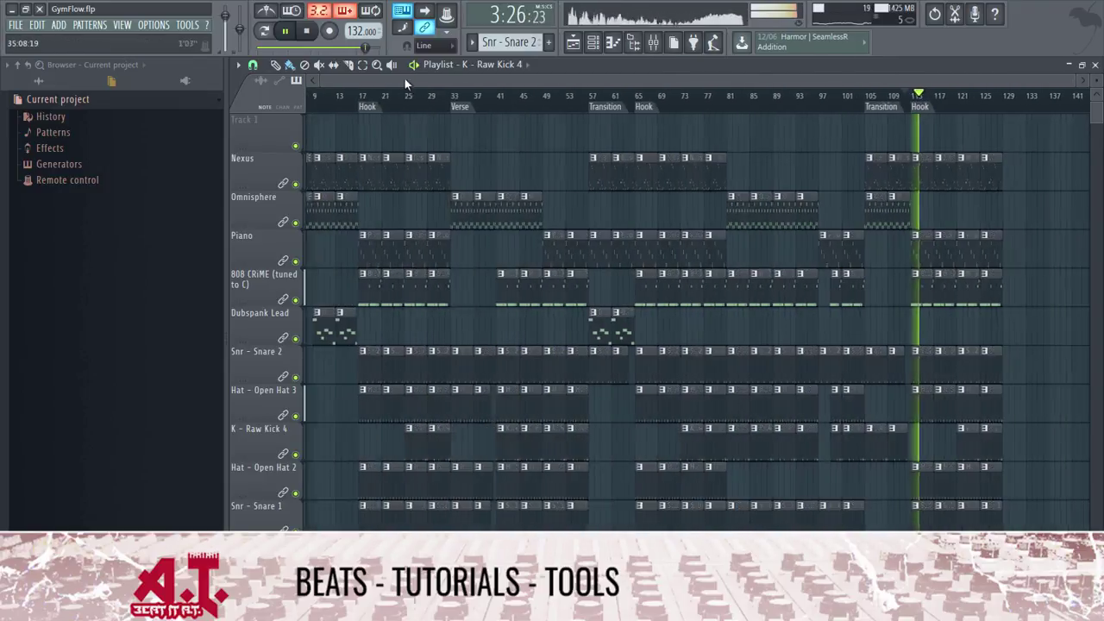
- Delete the Hi Hat 4 and Snr - Snare 1 clips from bar 121 to bar 129
scroll(406, 148, "up", 2)
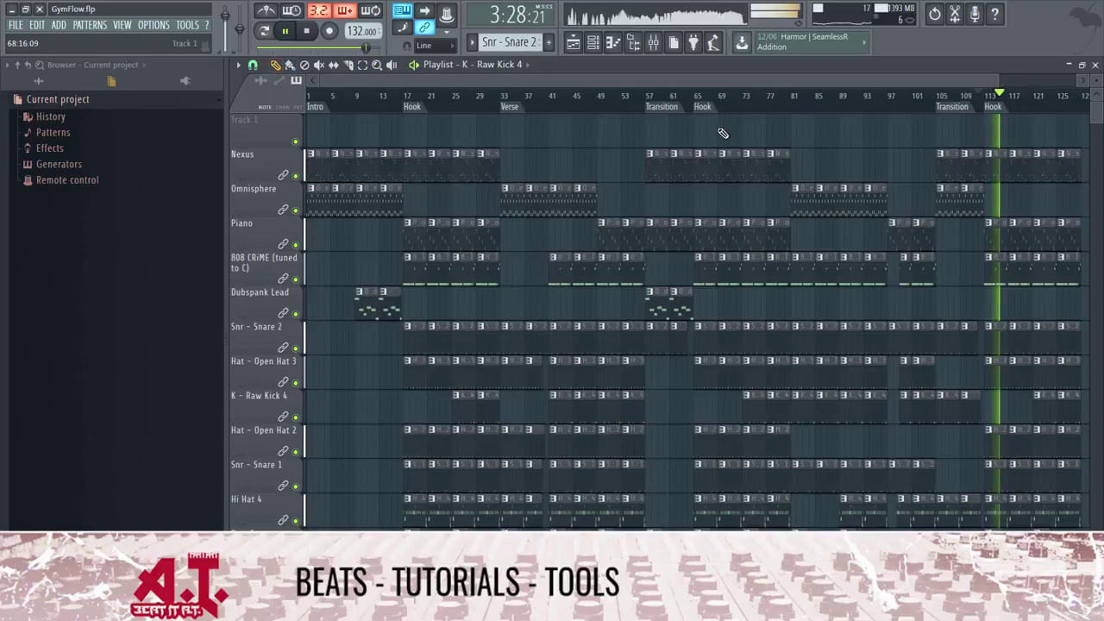
scroll(747, 100, "up", 1)
scroll(747, 100, "down", 1)
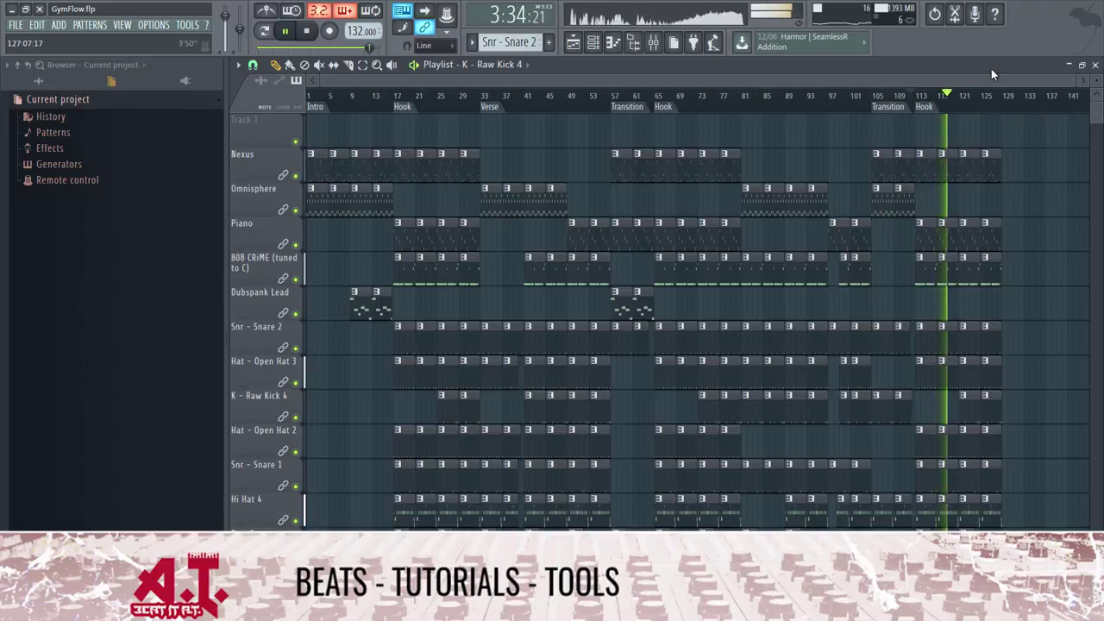
scroll(992, 233, "up", 3)
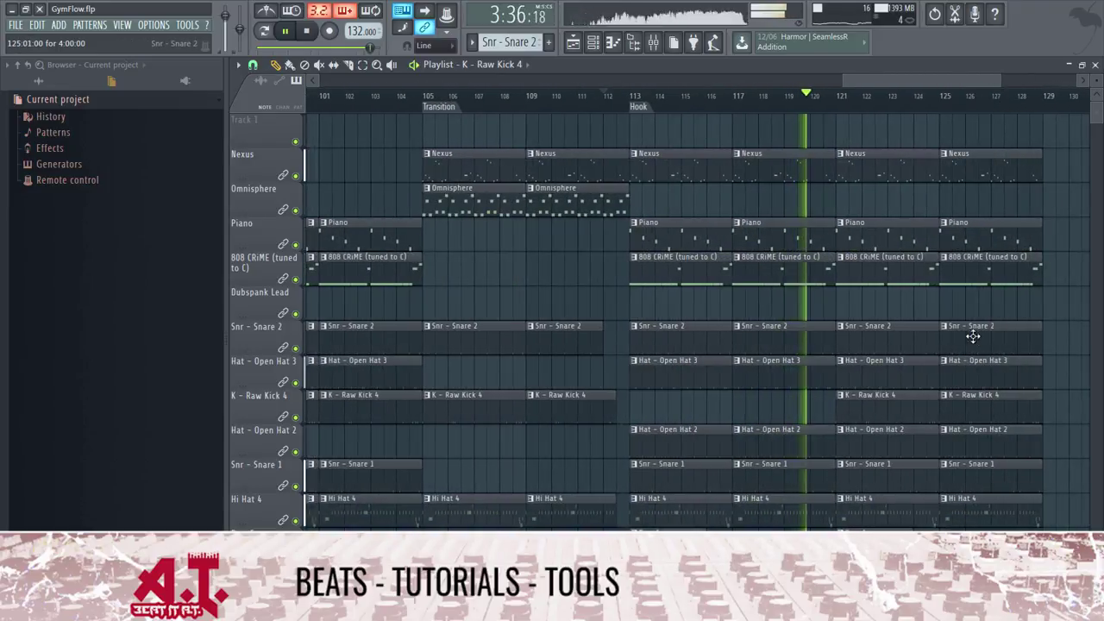
left_click_drag(820, 494, 1044, 529)
key("Delete")
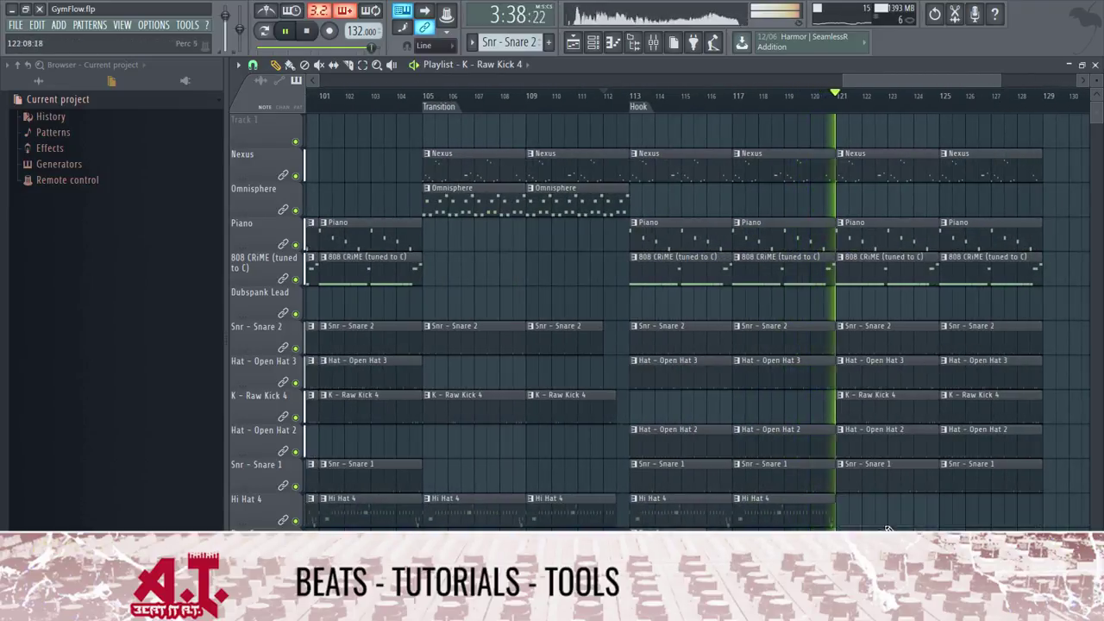
left_click_drag(909, 485, 968, 460)
key("Delete")
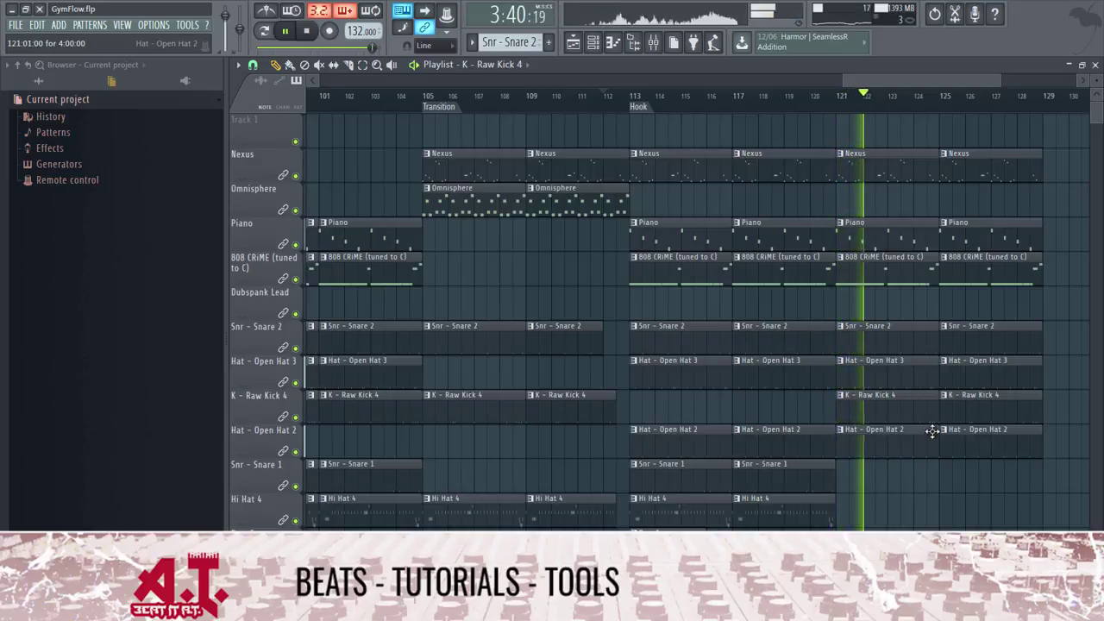
- Delete the Hat - Open Hat 3 and Hat - Open Hat 2 clips at bars 121 and 125
right_click(917, 374)
right_click(961, 379)
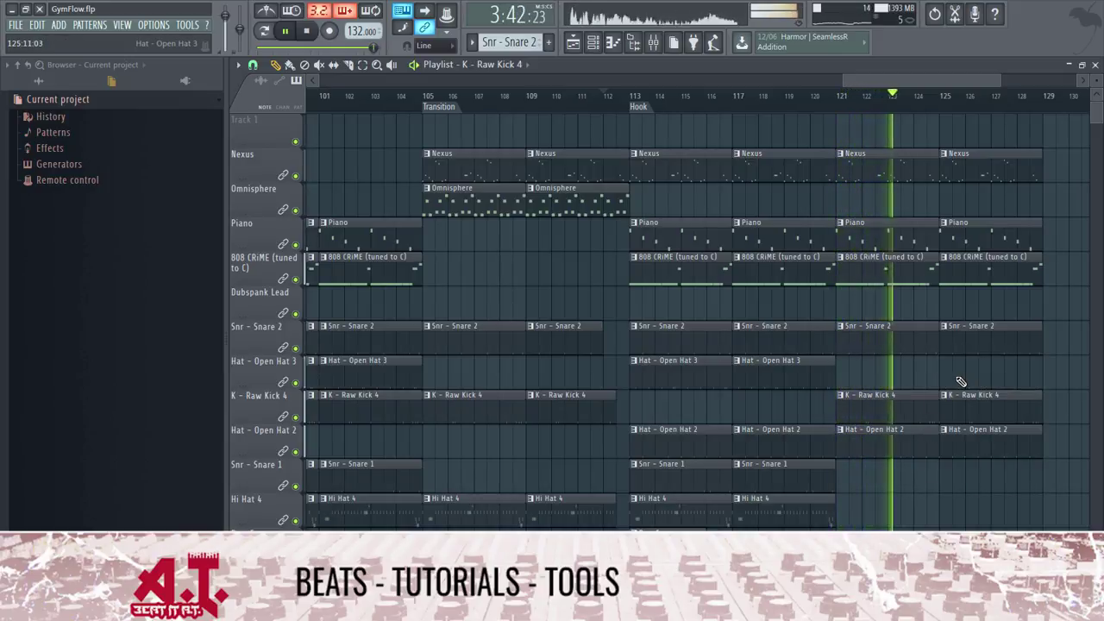
right_click(920, 439)
right_click(957, 439)
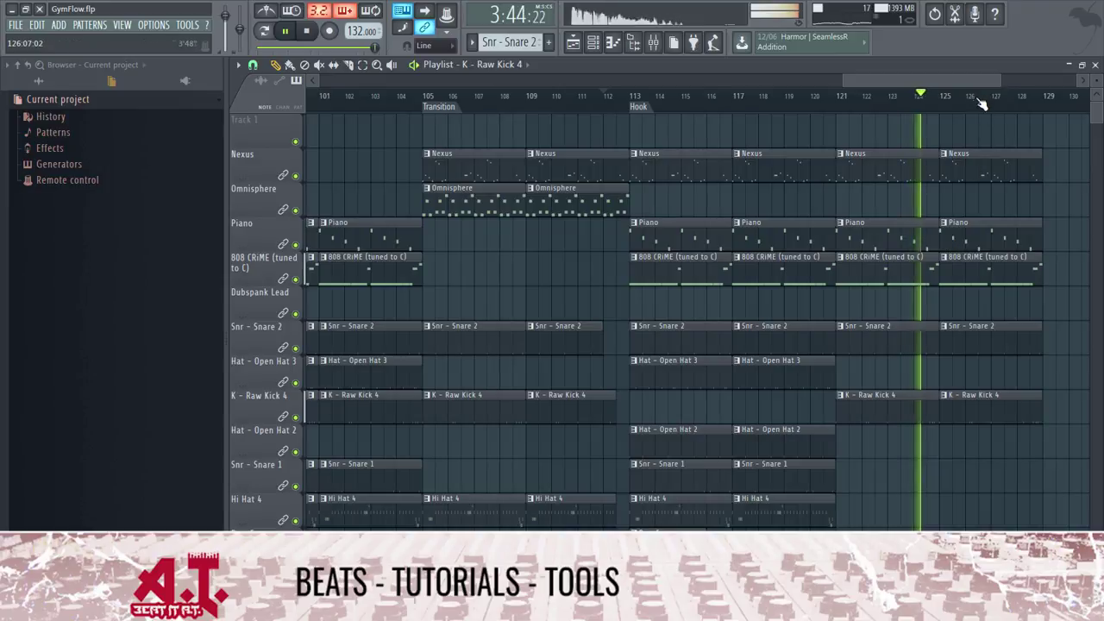
- Add a Piano clip at bar 129 as the outro and listen to the ending
scroll(986, 103, "down", 5)
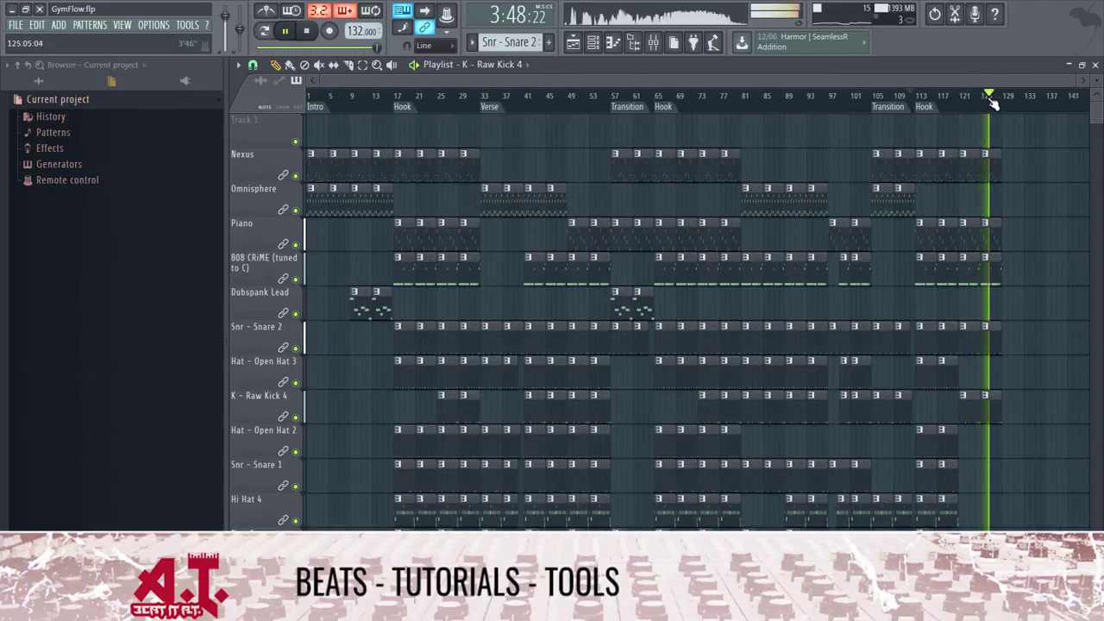
scroll(990, 102, "up", 5)
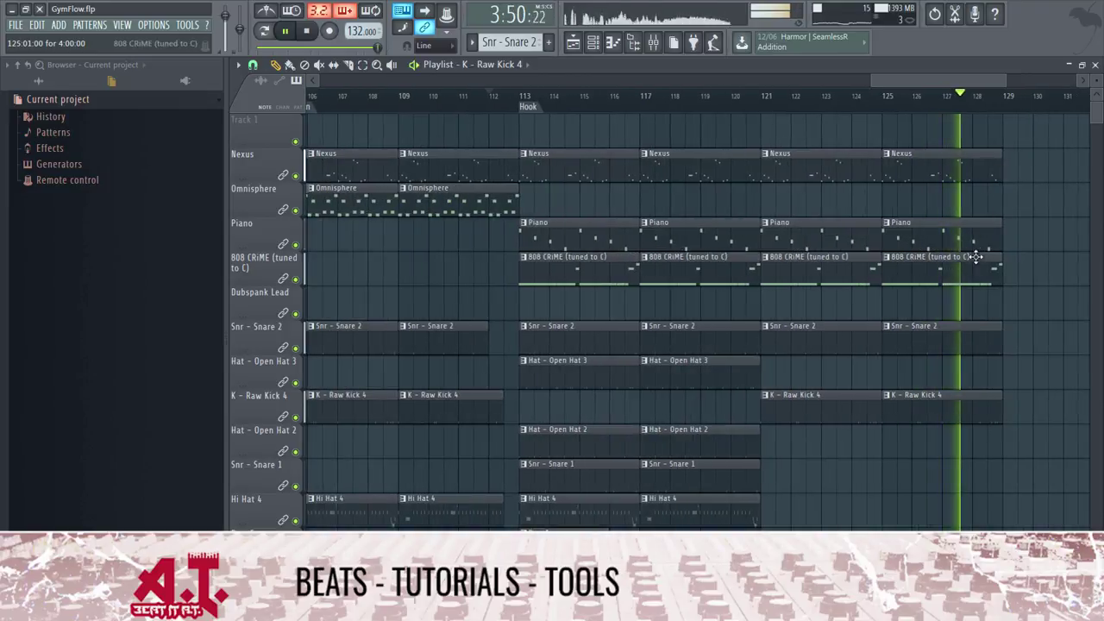
left_click(992, 243)
left_click(1011, 242)
scroll(1027, 110, "down", 1)
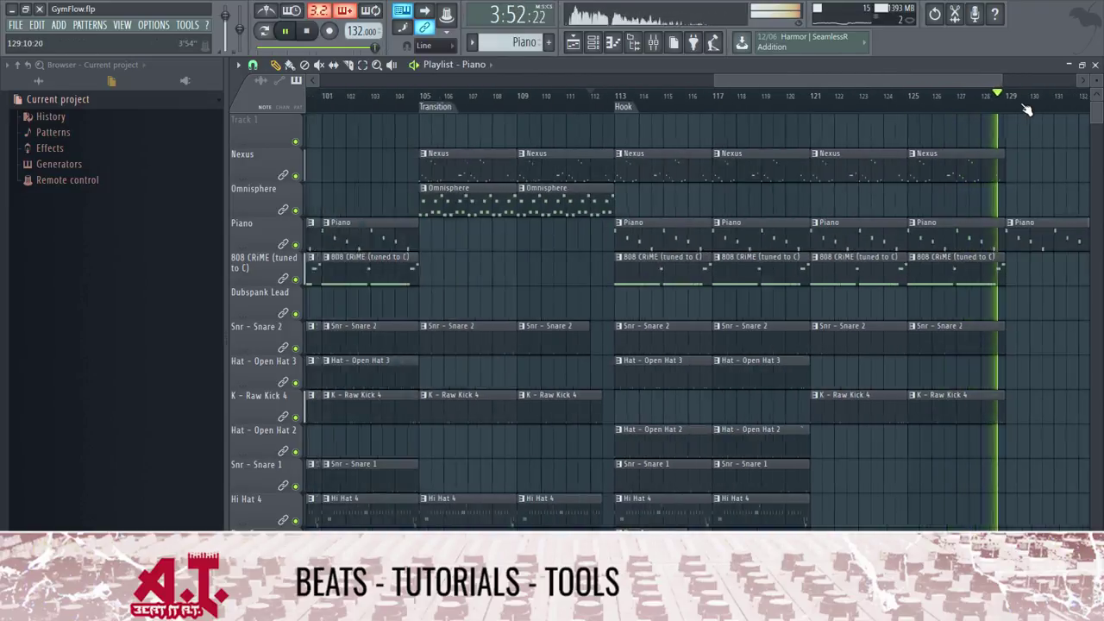
scroll(1026, 109, "down", 3)
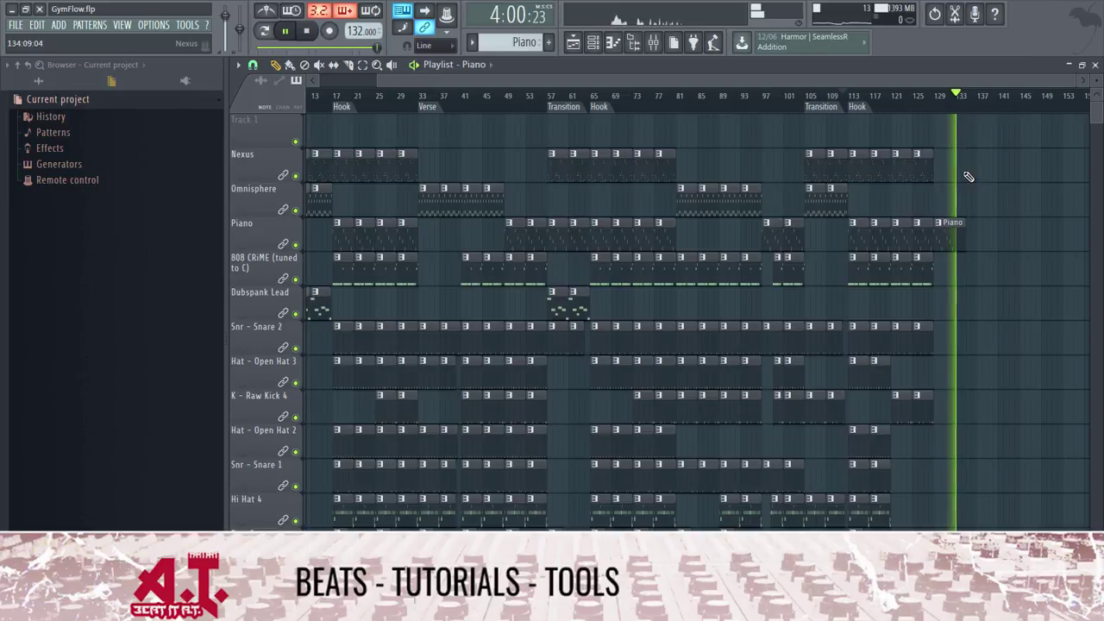
- Stop playback, set the project tempo to 140 BPM, and play the last hook at the new speed
key("space")
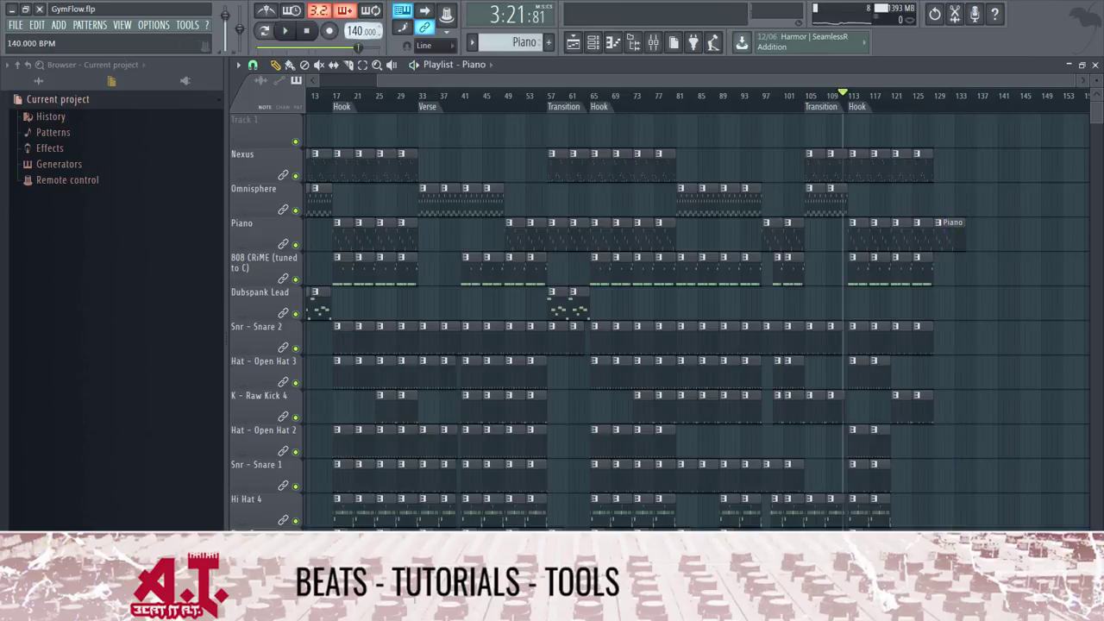
key("space")
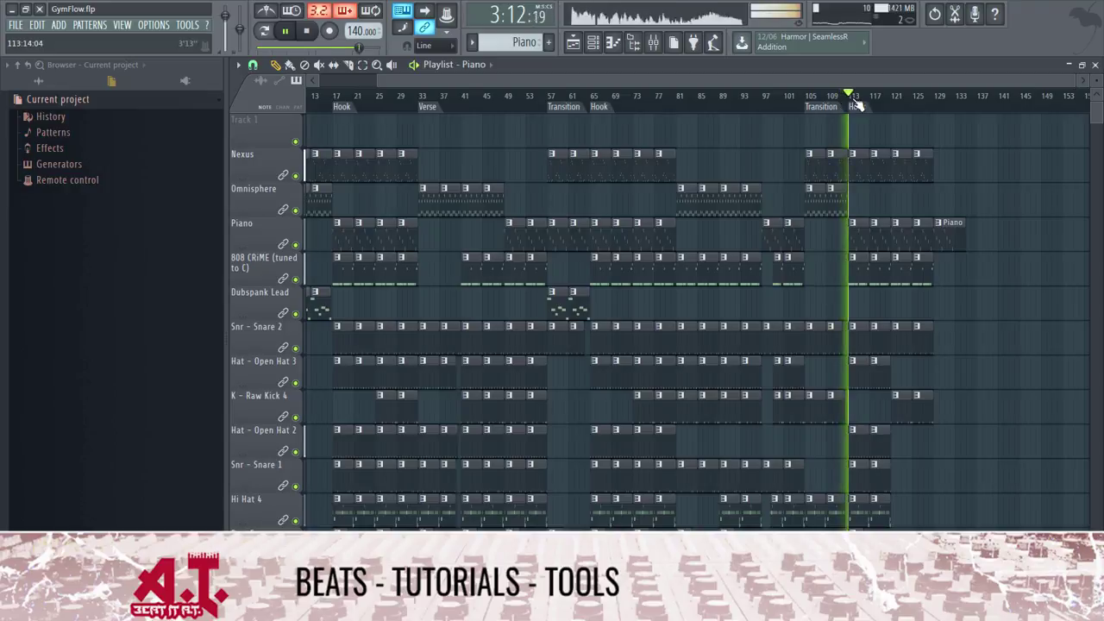
scroll(857, 105, "up", 3)
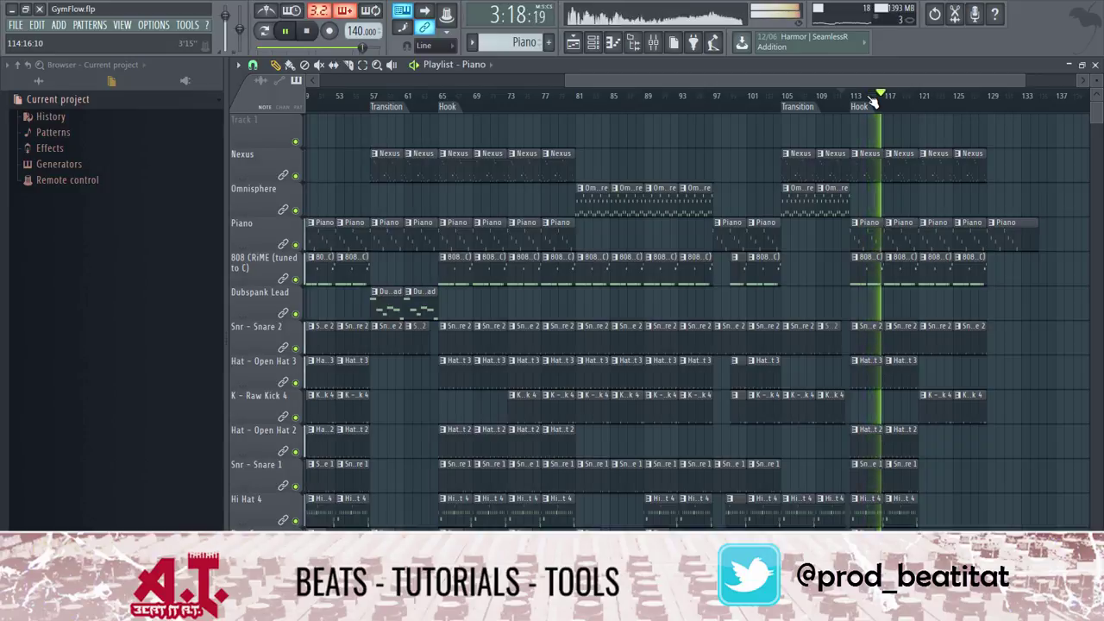
scroll(873, 102, "down", 3)
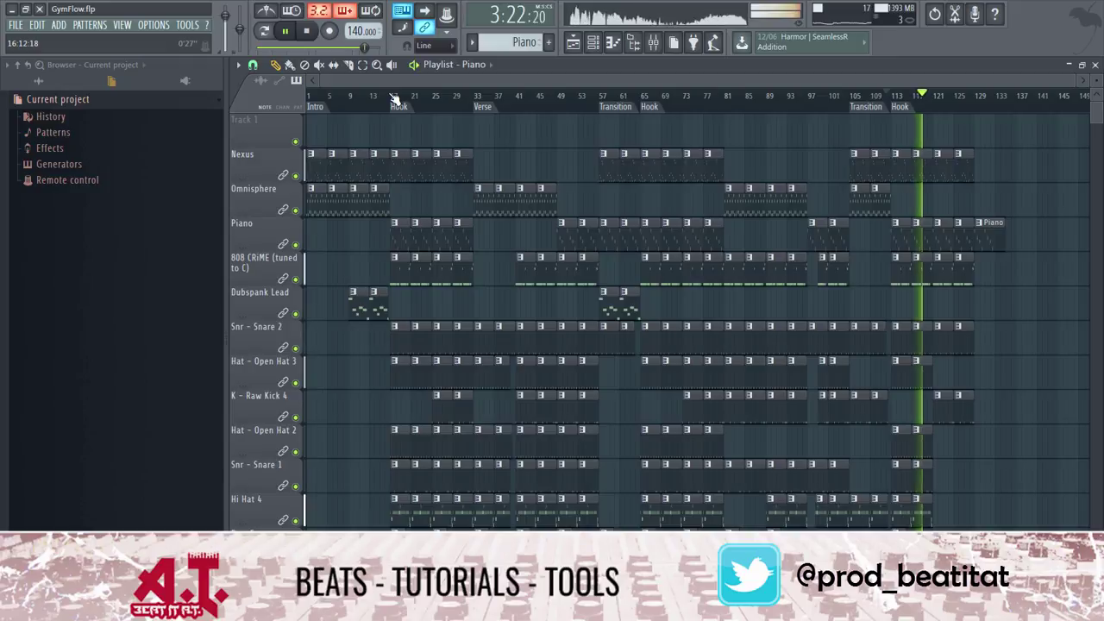
scroll(476, 105, "up", 4)
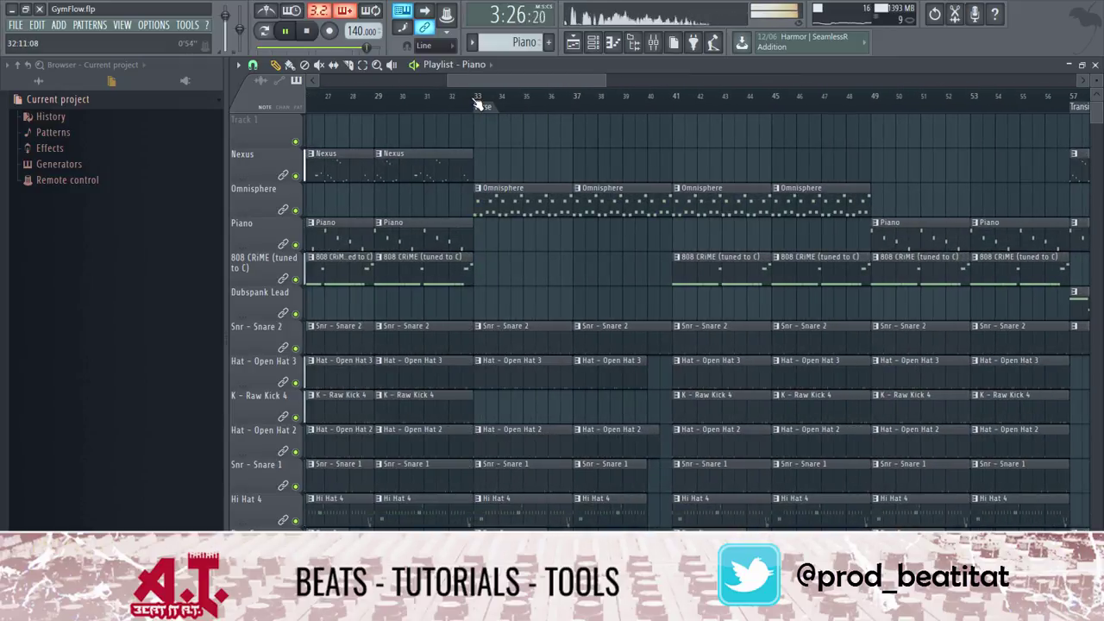
scroll(475, 105, "down", 5)
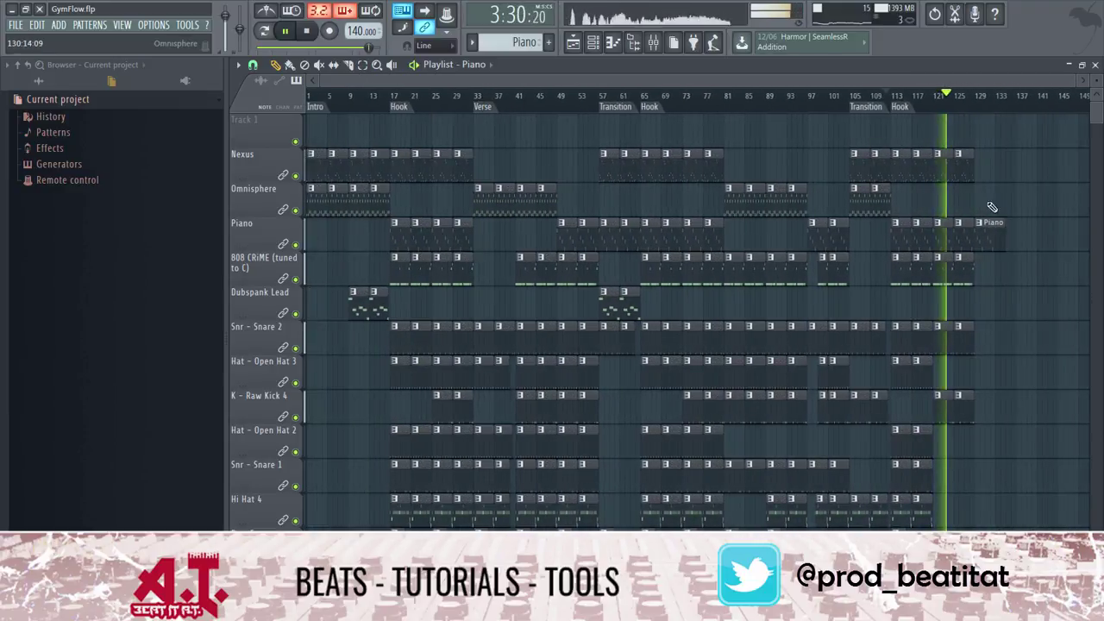
- Add Dubspank Lead clips at bars 105 and 109 and play the second transition
left_click(853, 99)
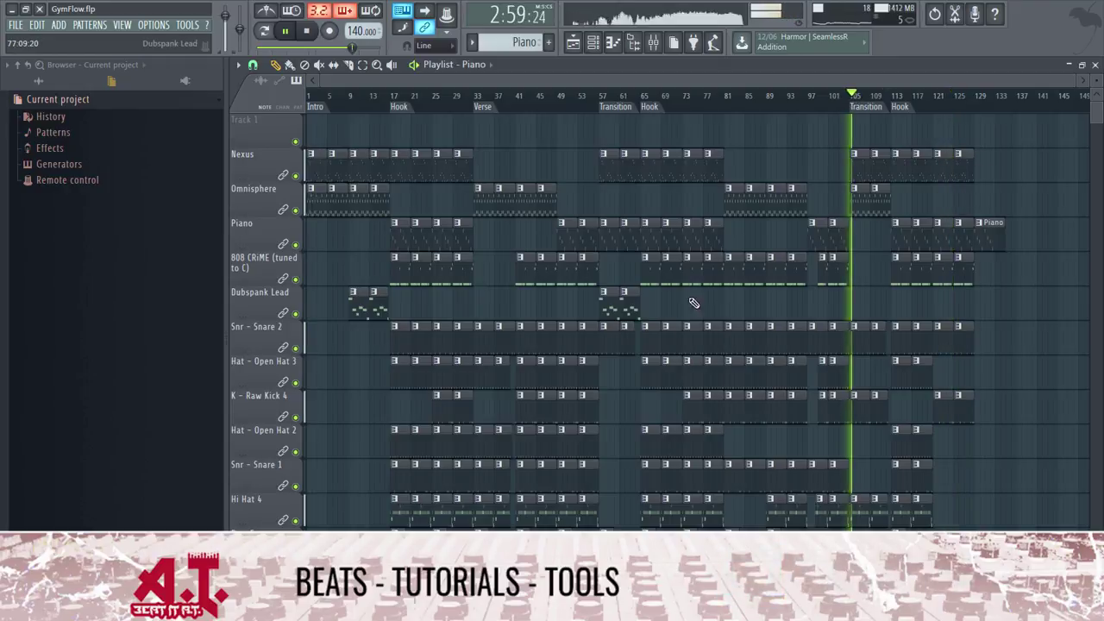
key("space")
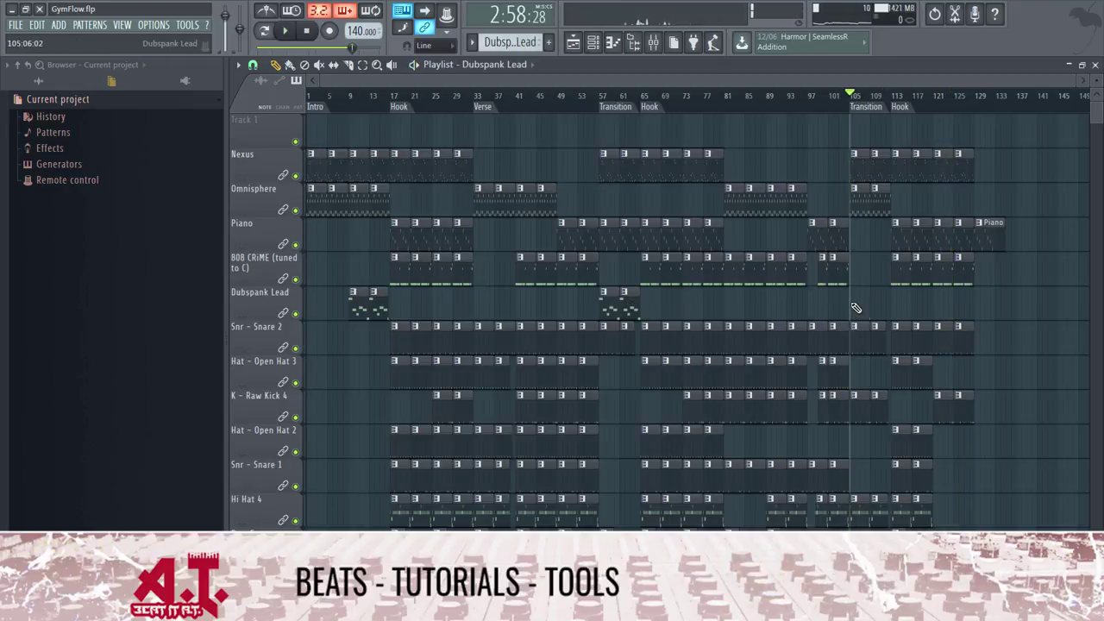
left_click(856, 308)
key("space")
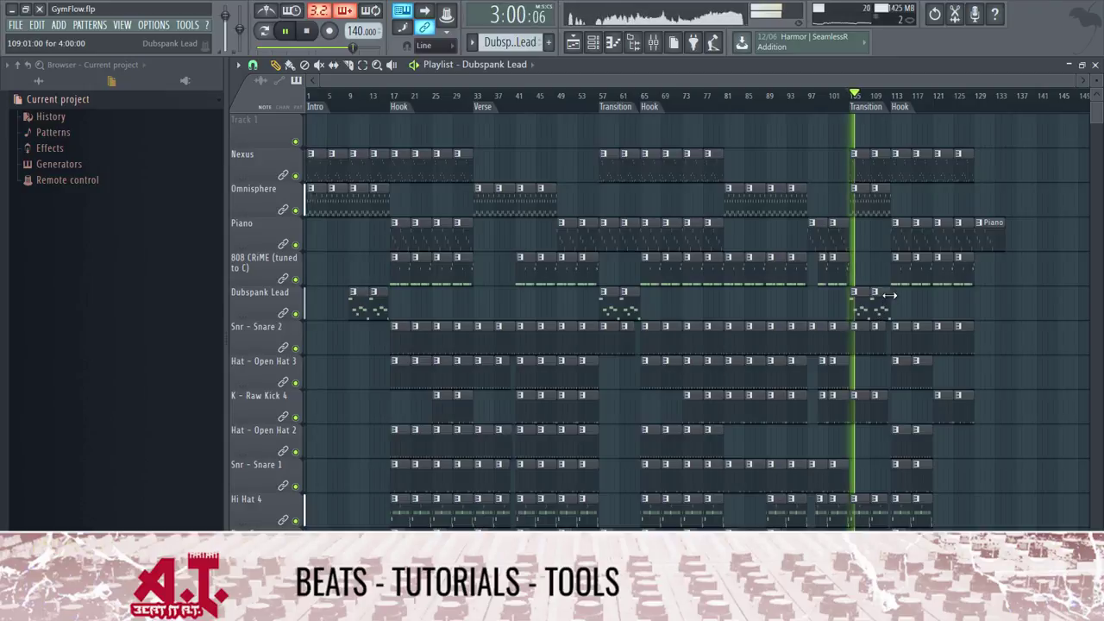
- Delete the K - Raw Kick 4 and Hi Hat 4 clips at bar 109 in the second transition
scroll(916, 104, "up", 10)
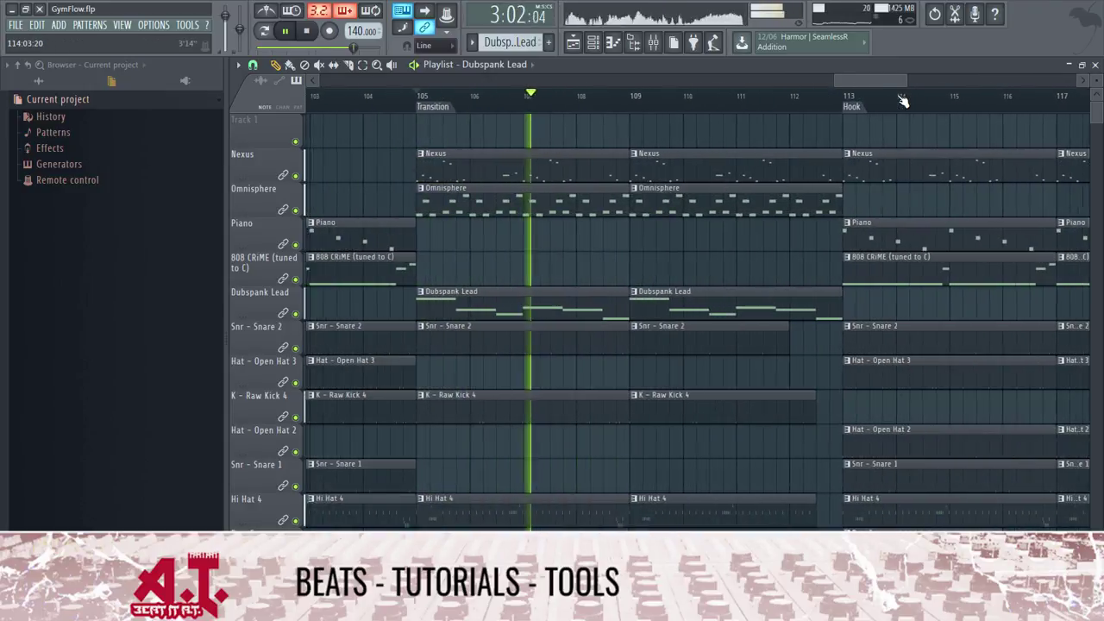
scroll(905, 104, "down", 4)
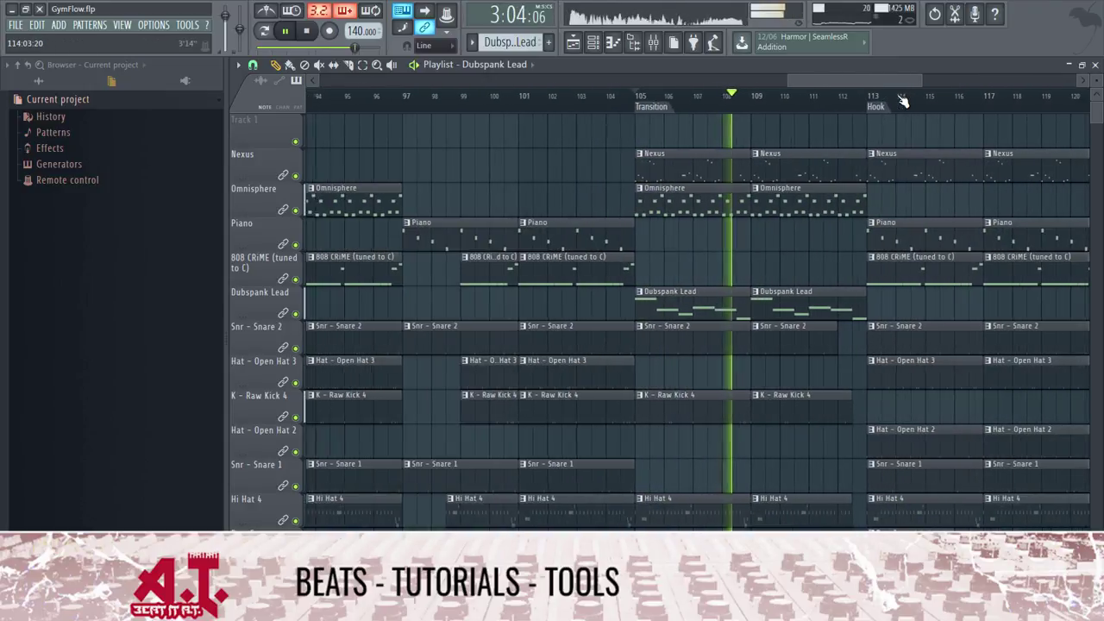
right_click(811, 395)
right_click(789, 509)
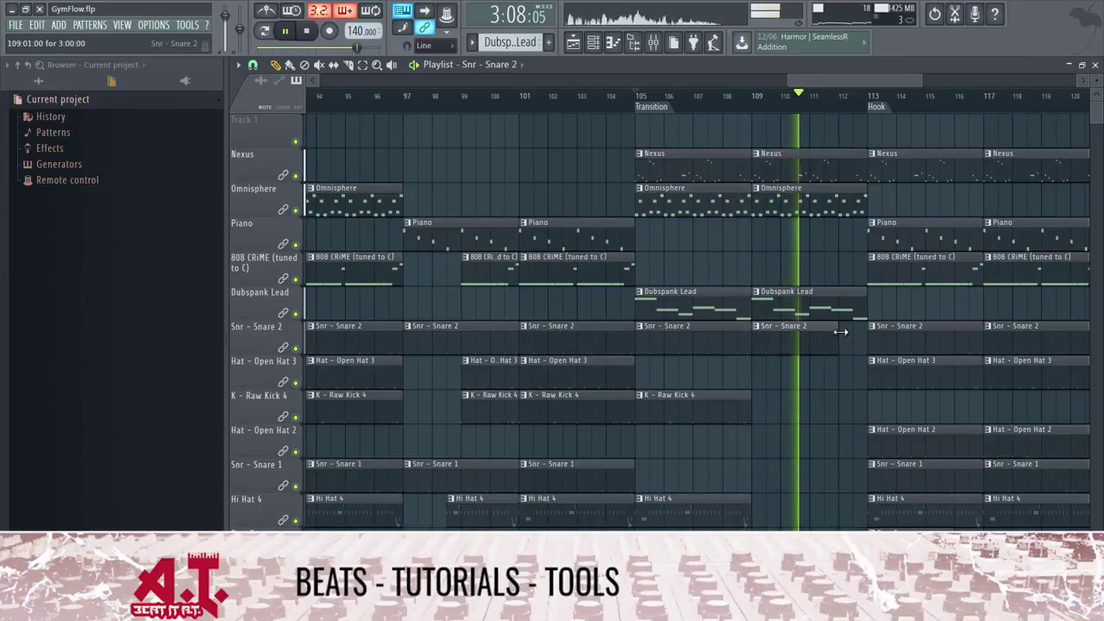
scroll(860, 98, "up", 10)
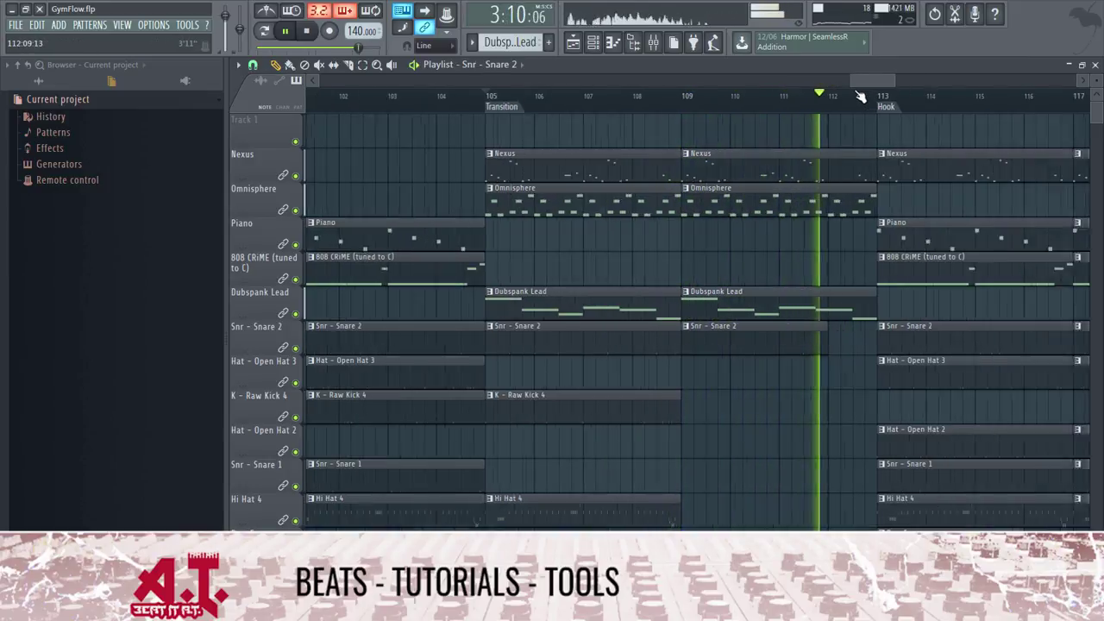
- Trim the Dubspank Lead clip at bar 109 to a length of 3:14:00 and save the project
left_click_drag(919, 298, 906, 298)
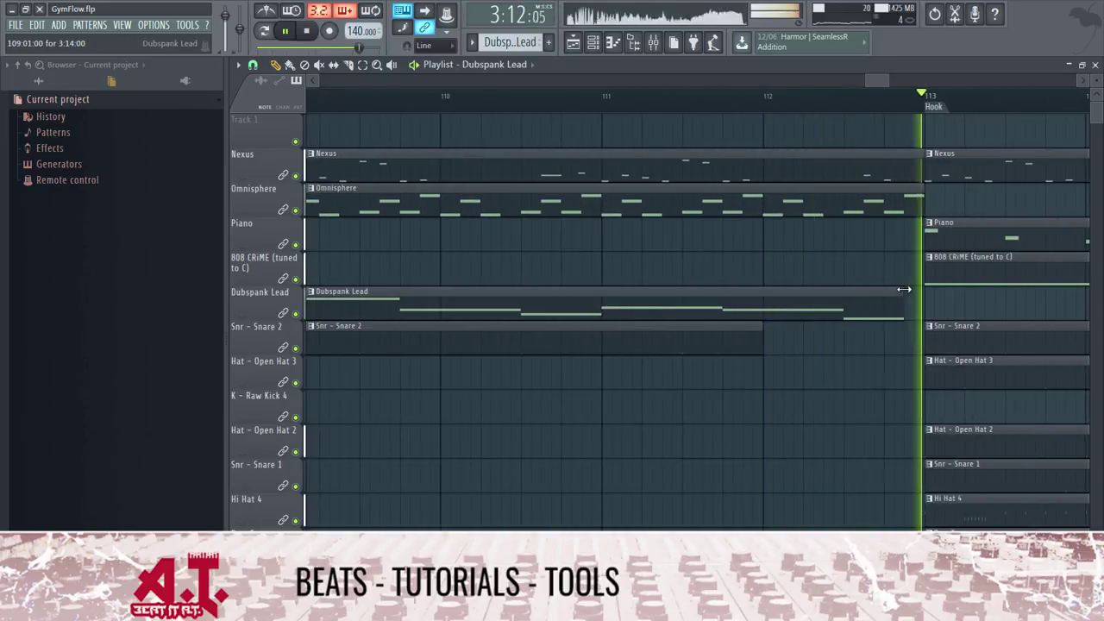
scroll(898, 101, "down", 12)
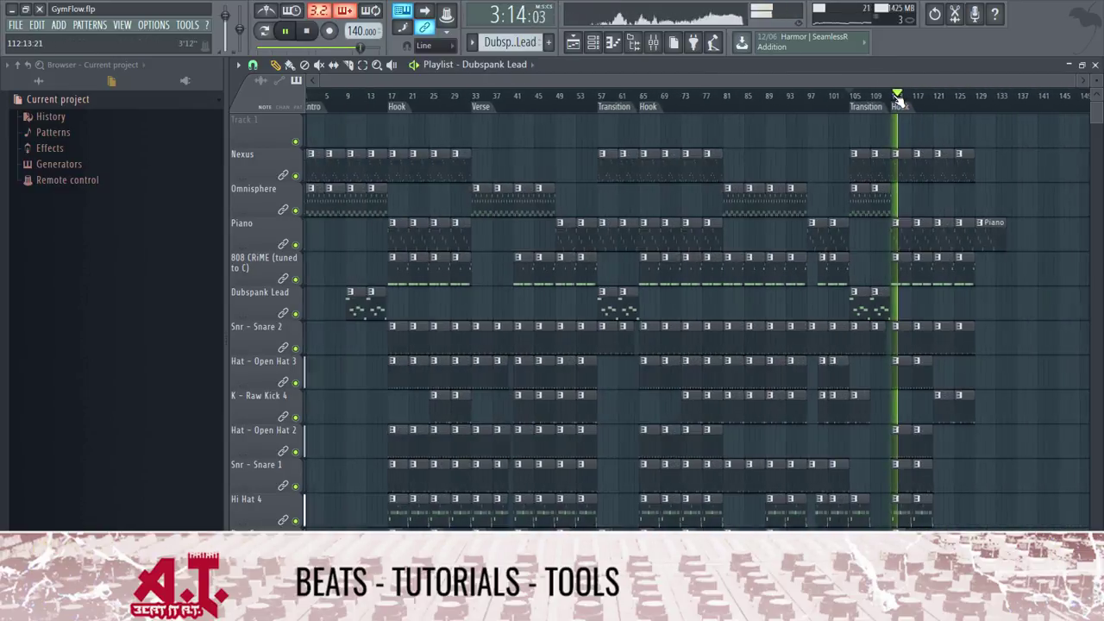
key("ctrl+s")
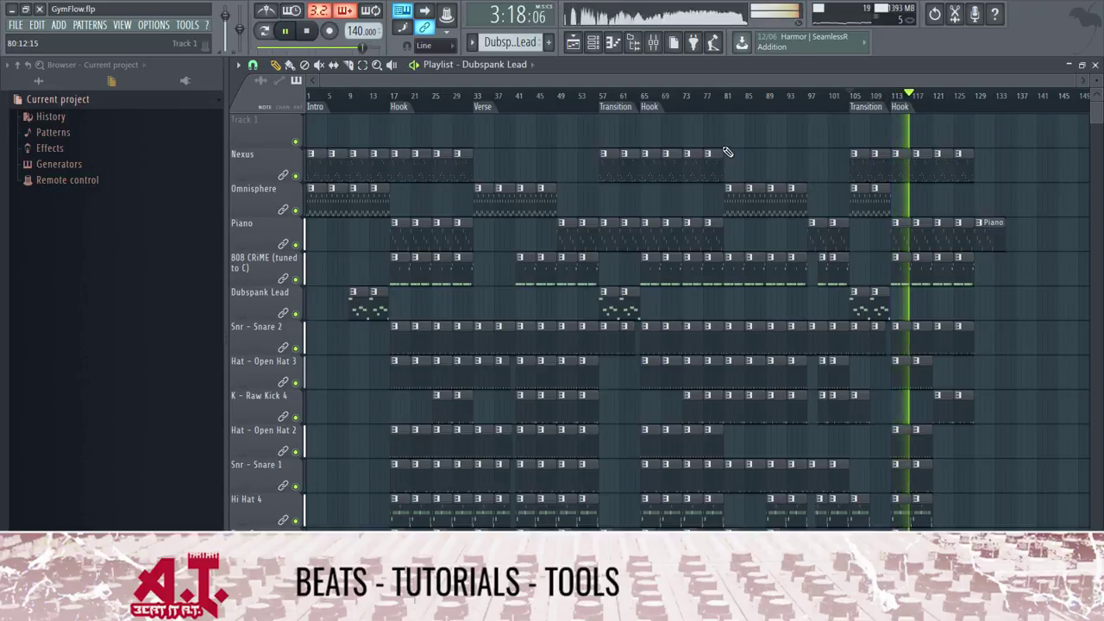
- Load Fruity Love Philter into effect slot 7 of the Master mixer track, stop playback, and close the plugin window
left_click(653, 42)
left_click(428, 210)
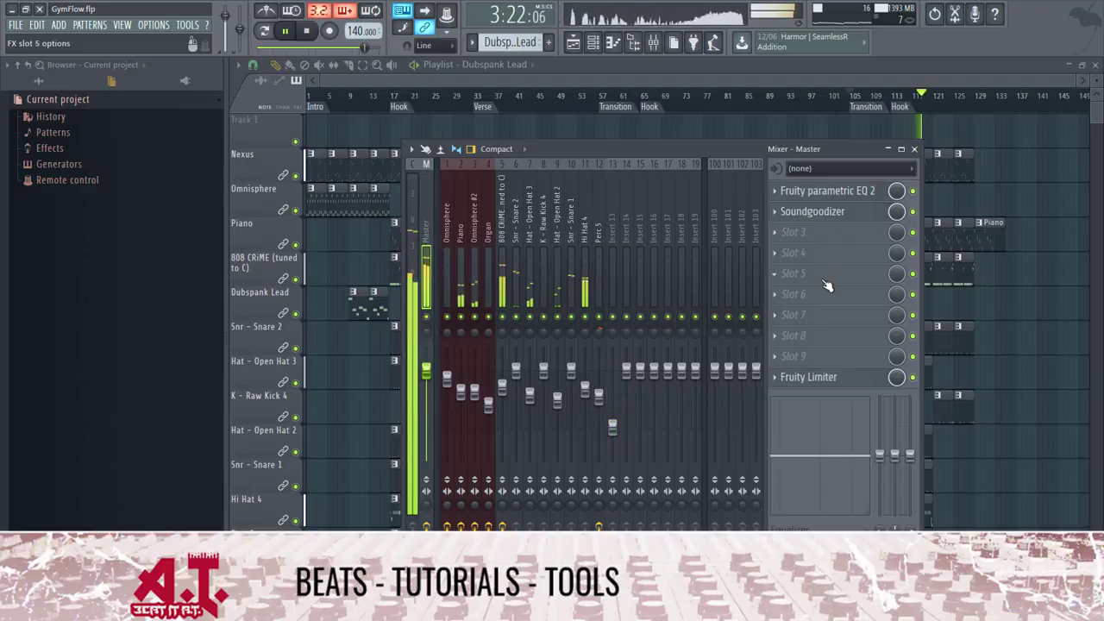
left_click(819, 315)
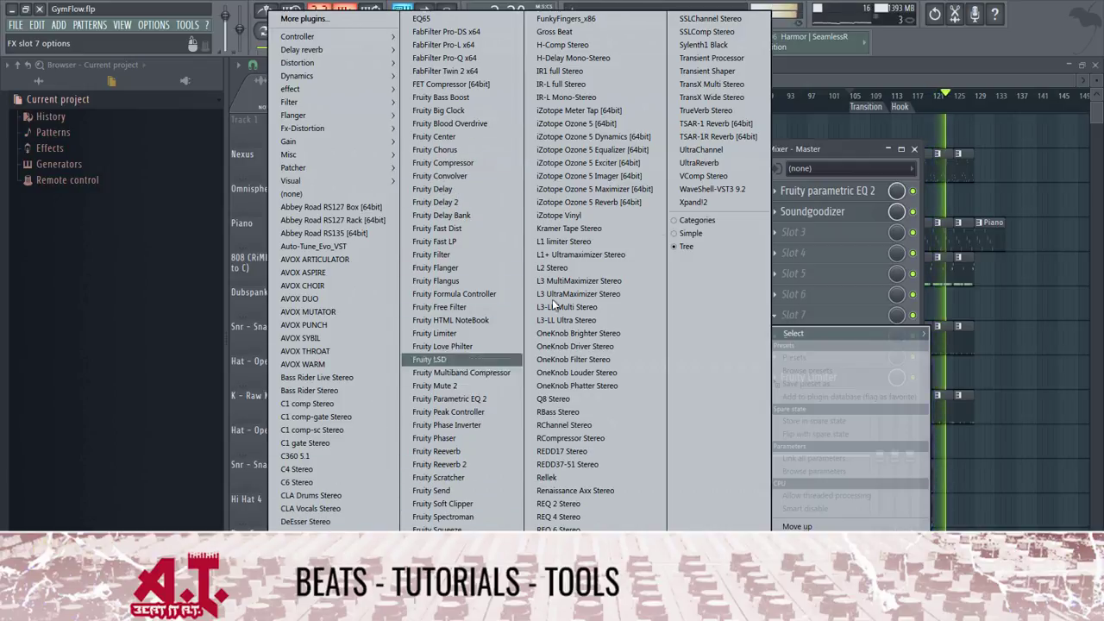
left_click(459, 346)
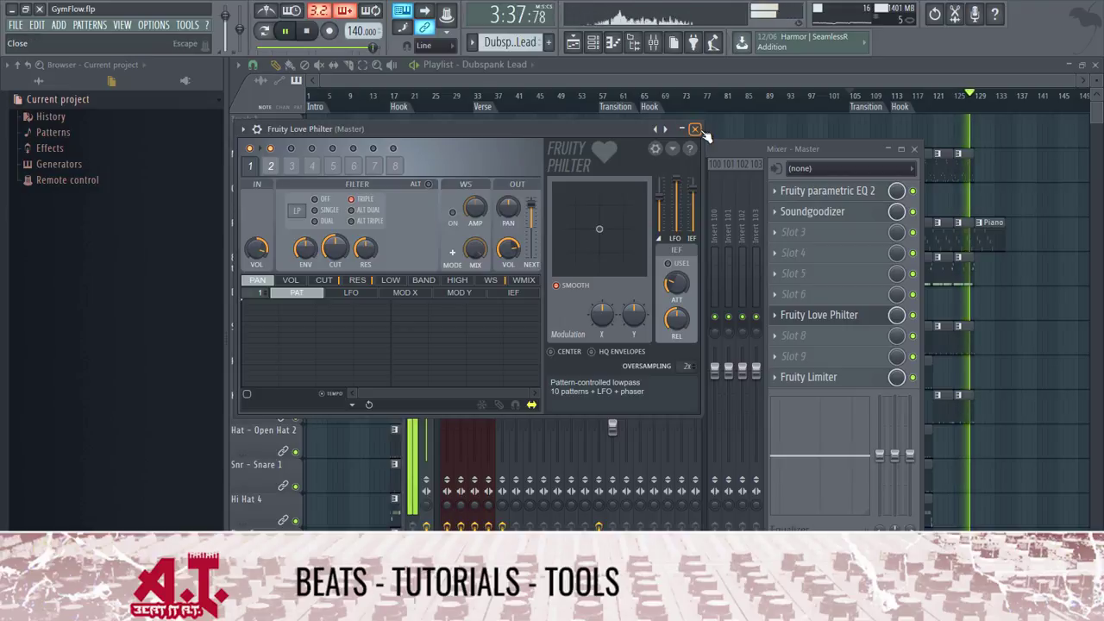
key("space")
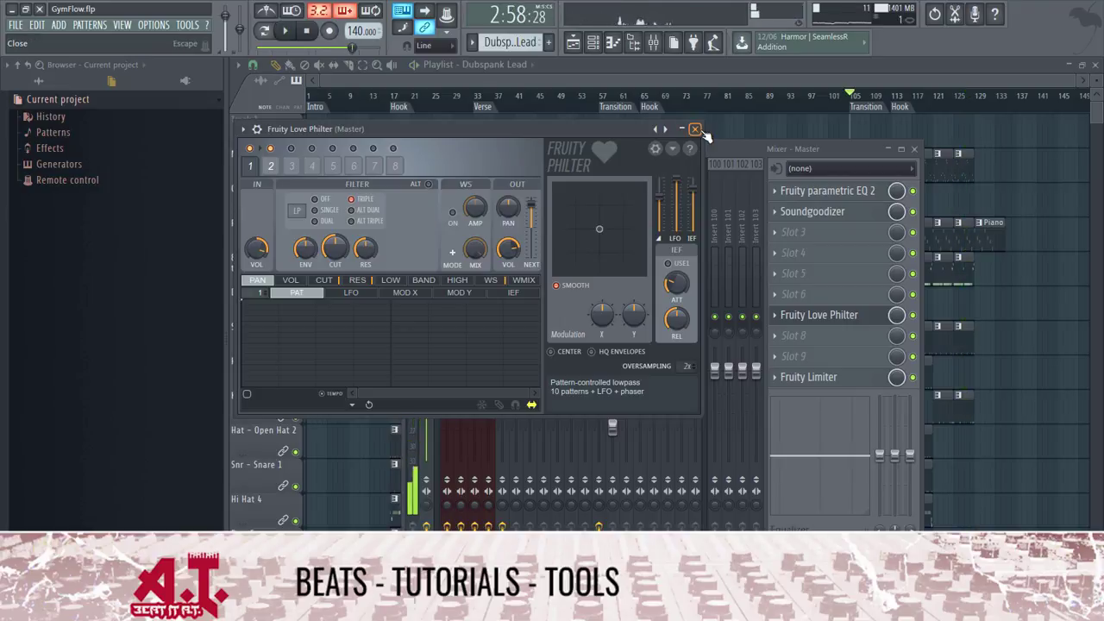
left_click(696, 129)
- Create an automation clip for the slot 7 Love Philter's mix level and move it to Track 14 below Perc 5
right_click(895, 316)
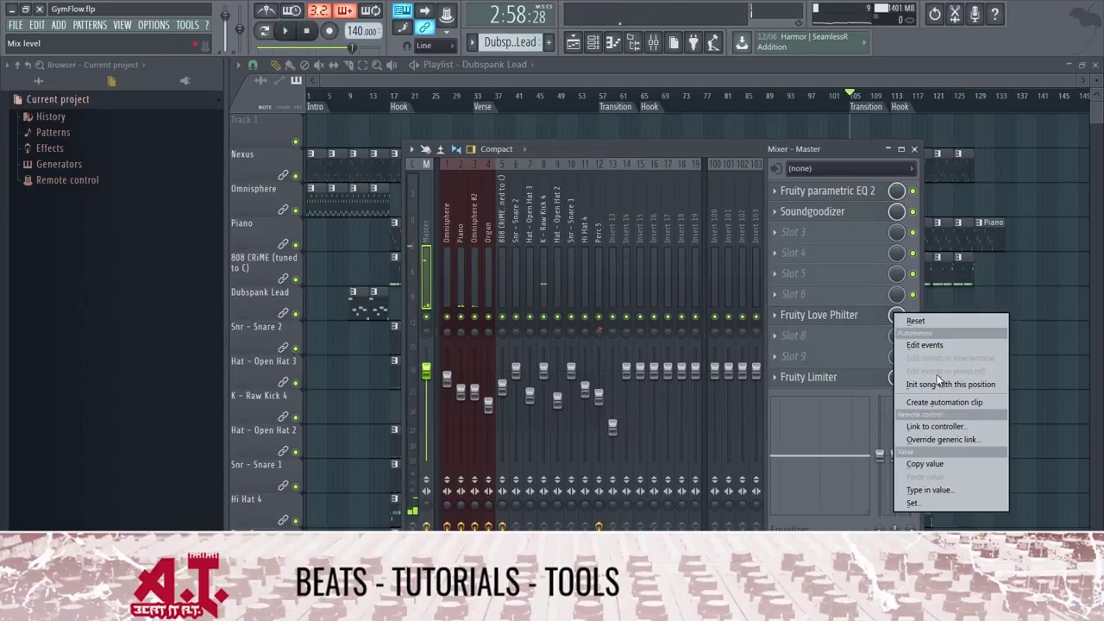
left_click(930, 402)
key("F9")
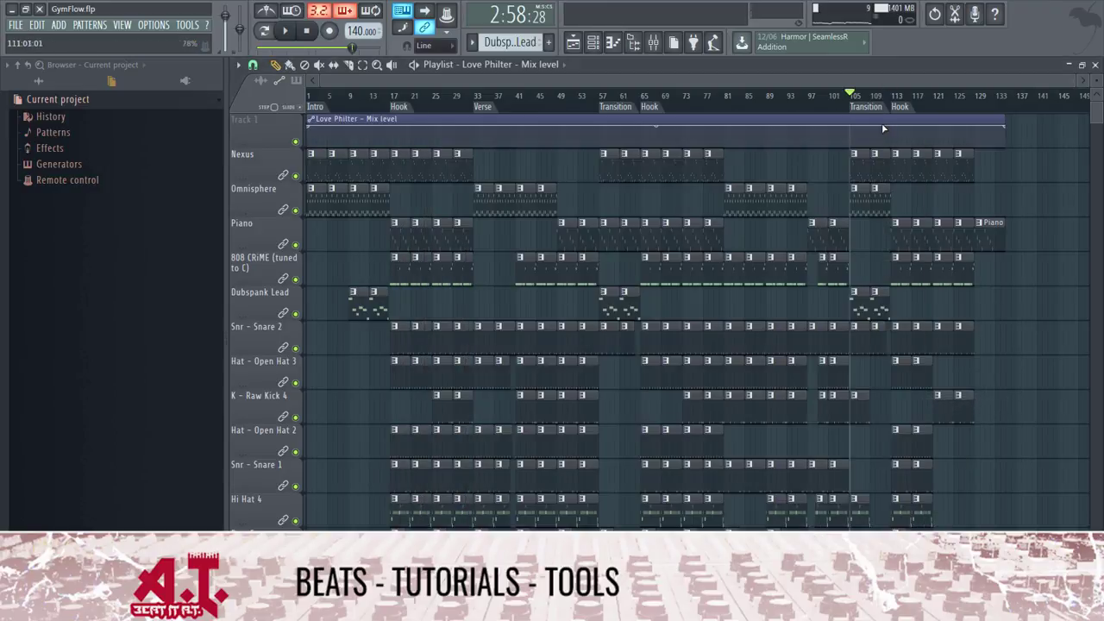
left_click_drag(867, 121, 866, 552)
scroll(440, 423, "down", 4)
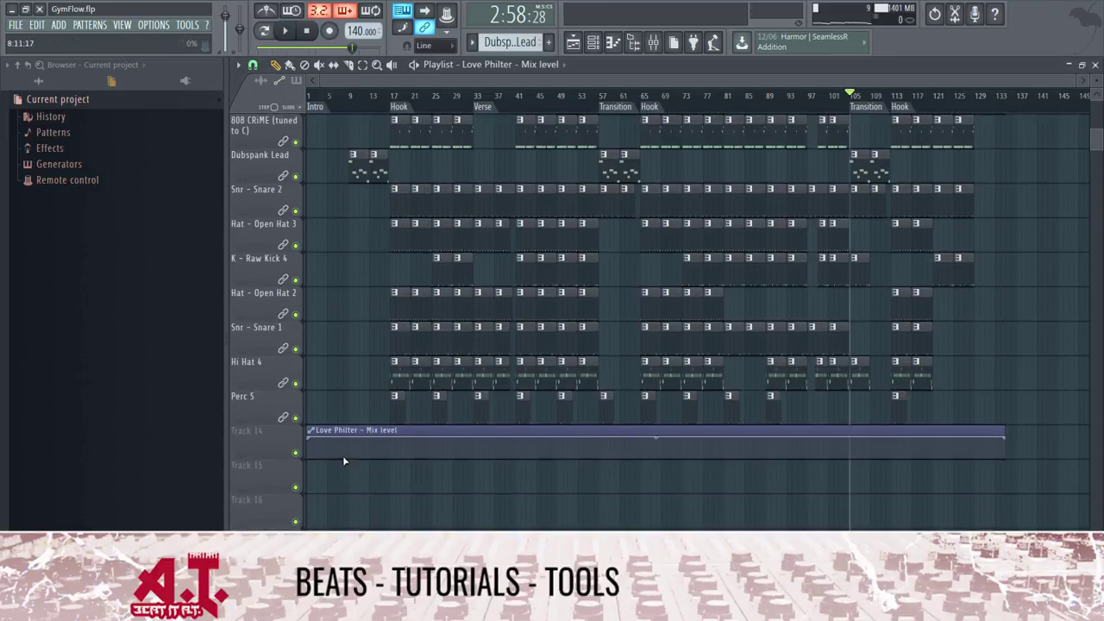
- Shape the mix level automation to stay at zero until bar 119, jump to full, and curve down to zero at bar 121
left_click(897, 97)
key("space")
scroll(901, 313, "up", 2)
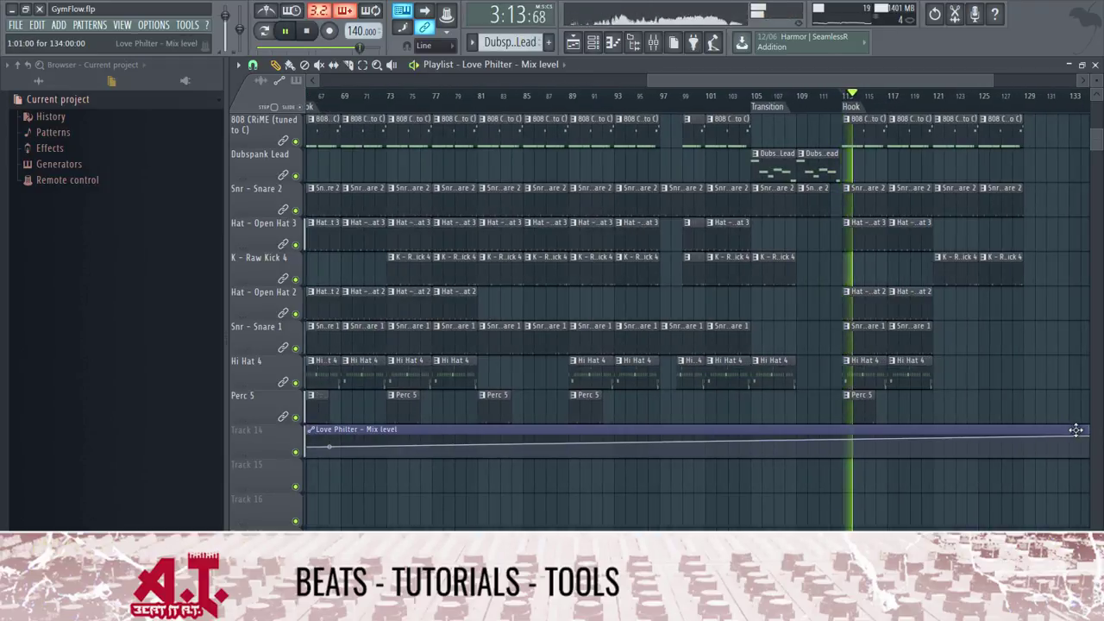
right_click(911, 442)
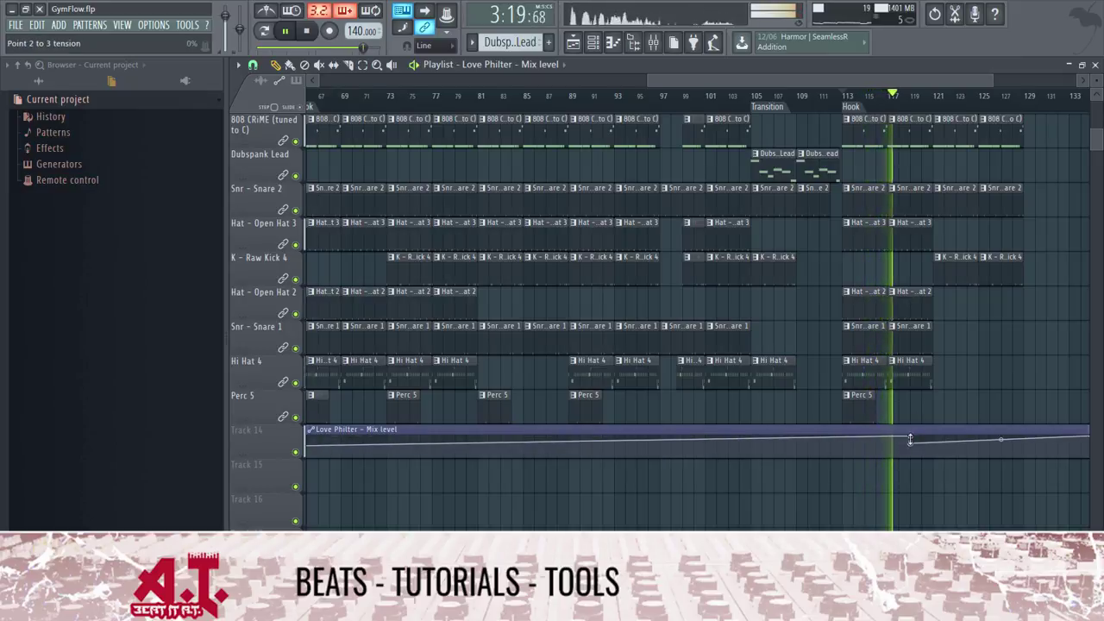
left_click_drag(911, 441, 911, 454)
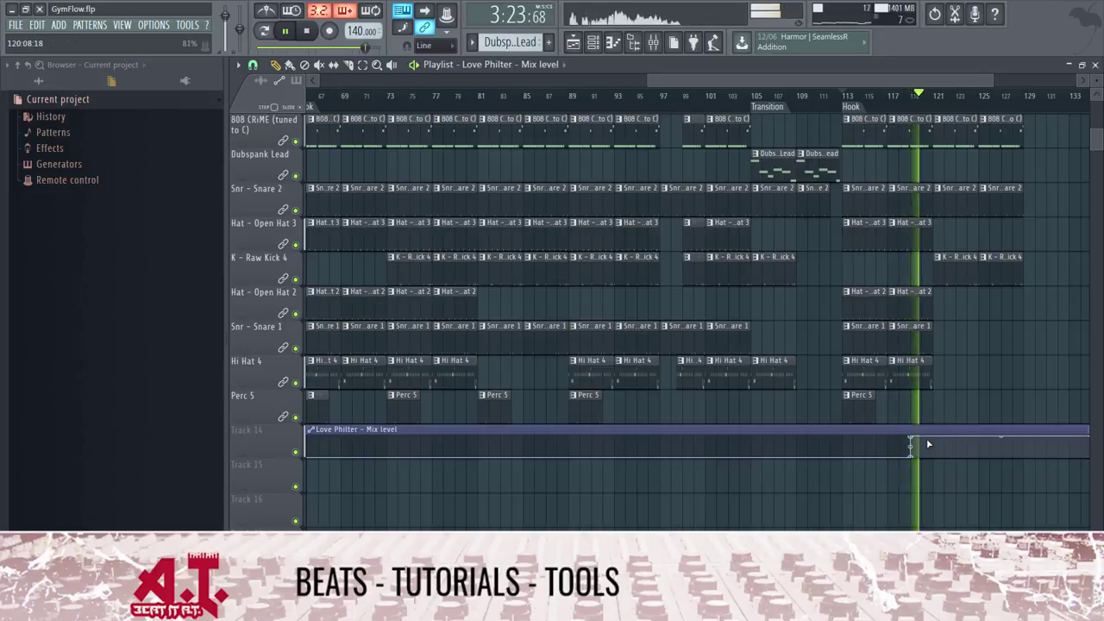
right_click(935, 453)
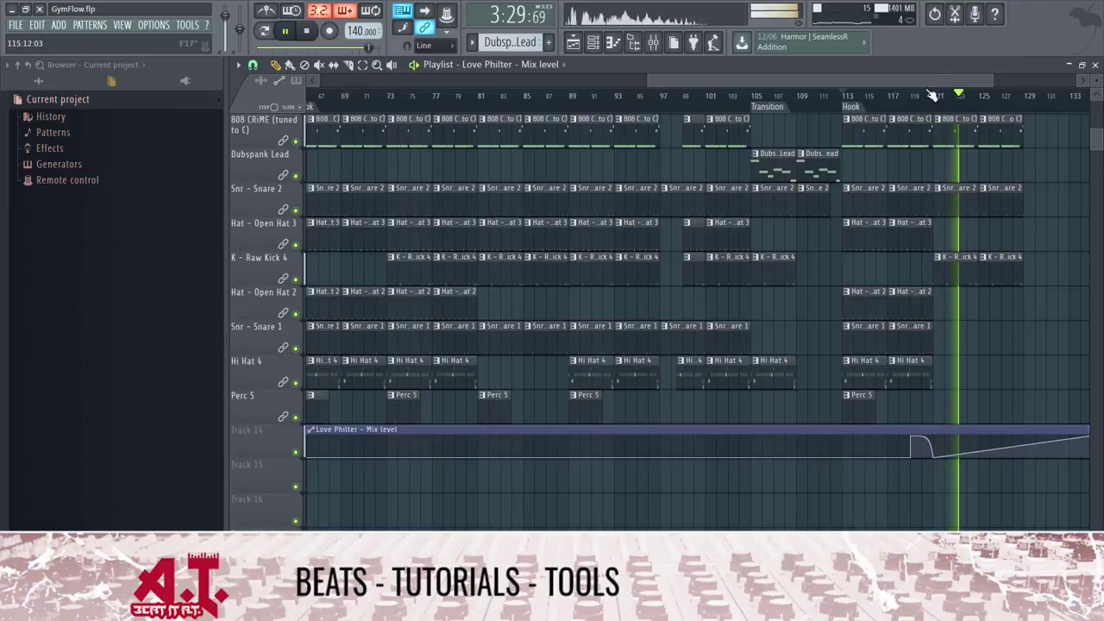
- Play the filter sweep into bar 121 and keep the automation at zero through to its end point
left_click(902, 99)
scroll(1003, 95, "up", 2)
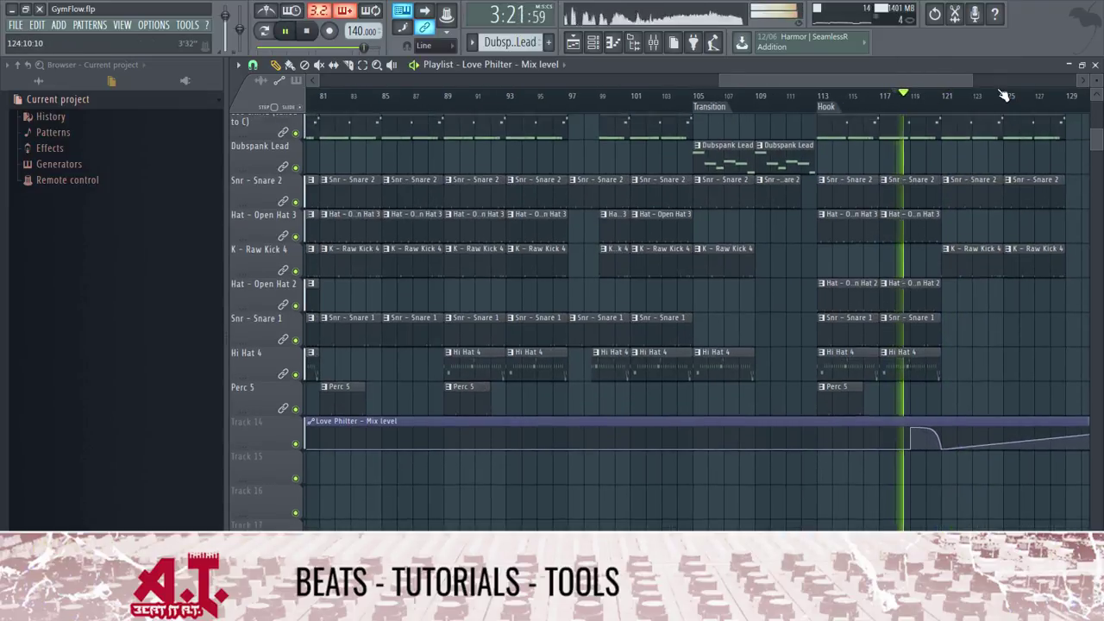
scroll(1003, 95, "down", 3)
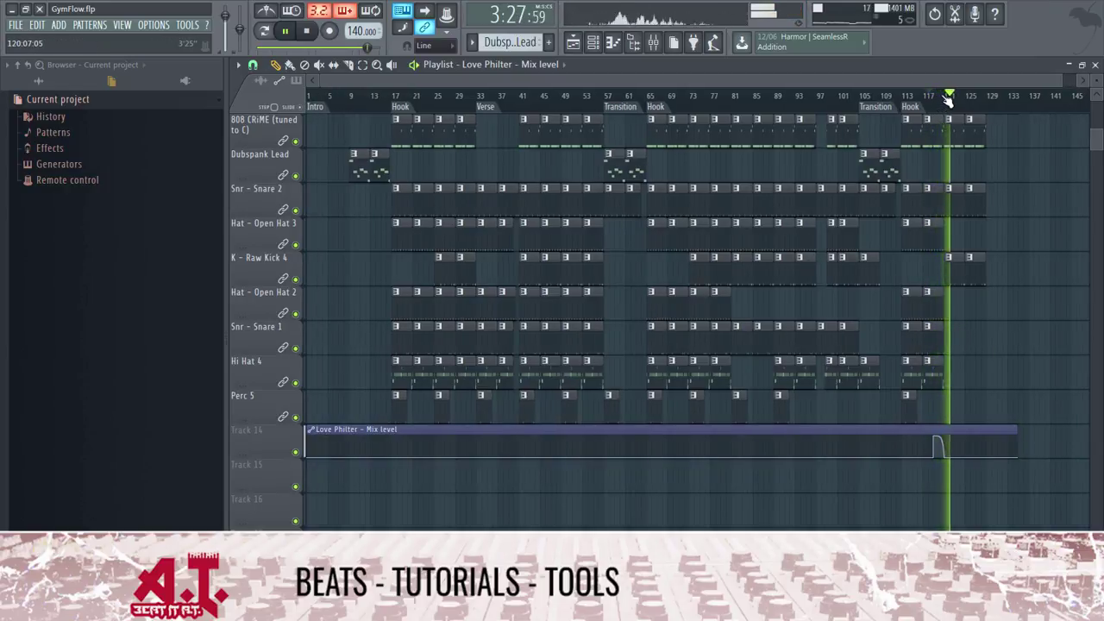
scroll(947, 101, "down", 1)
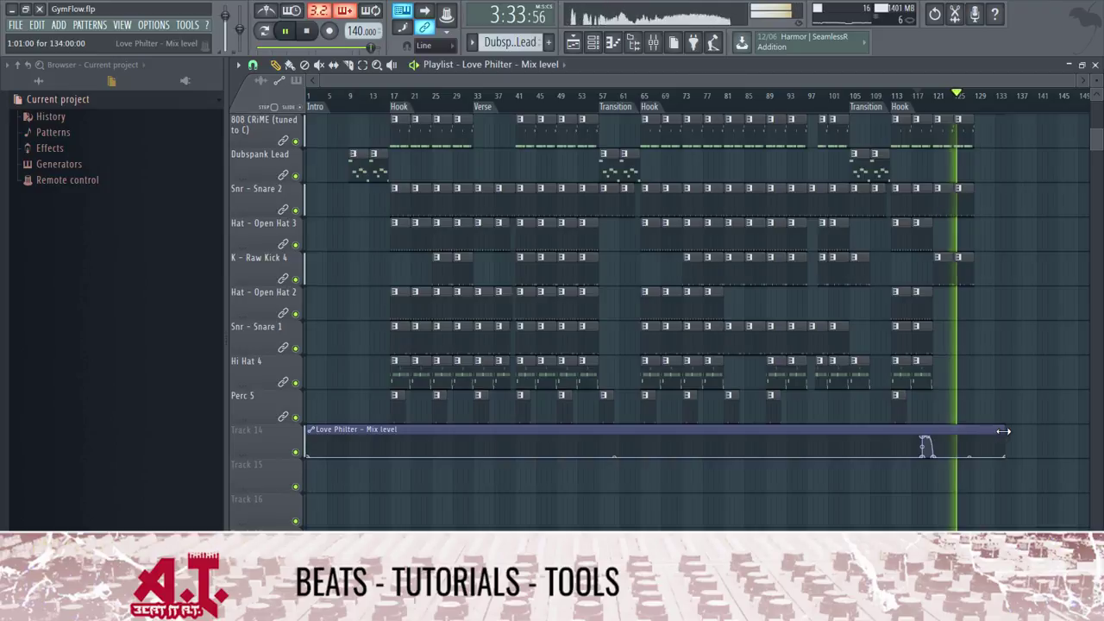
- Shift the Love Philter automation clip 8 bars later, trim it to a short clip starting at bar 125, and play it
left_click_drag(942, 430, 982, 422)
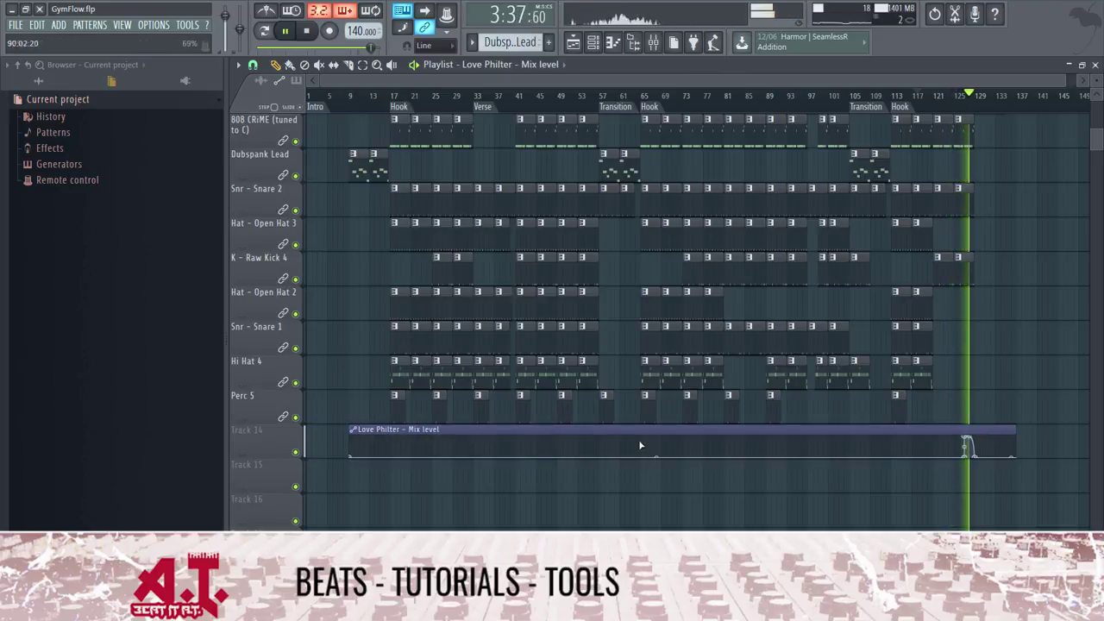
left_click_drag(352, 439, 910, 436)
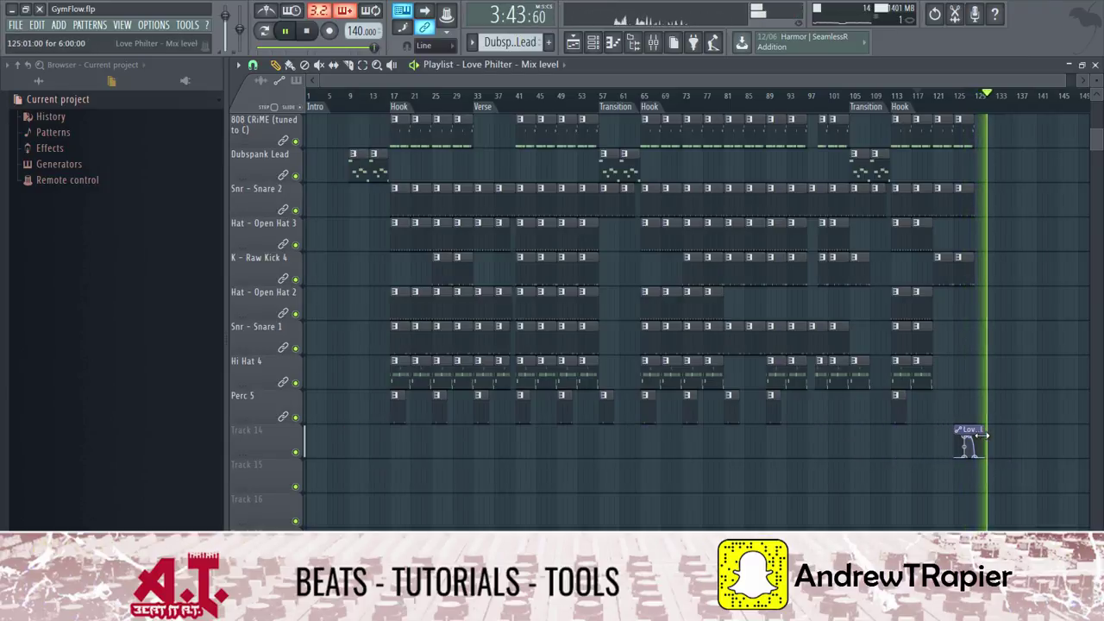
left_click(958, 99)
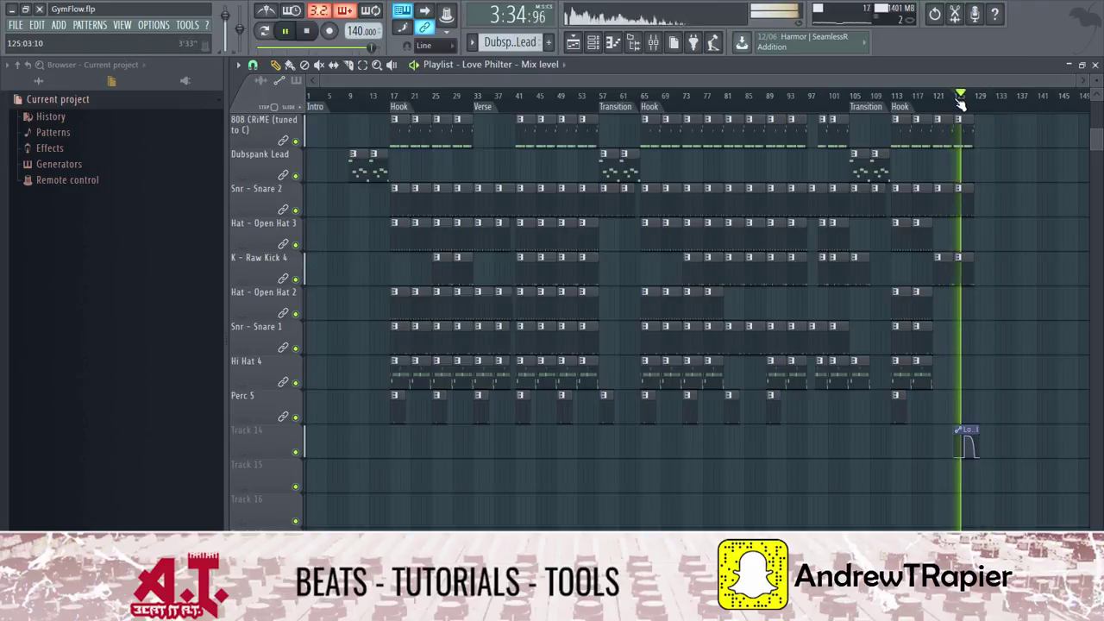
- Lock Track 14 to its content, and play the arrangement from bar 81 and from the beginning
right_click(266, 438)
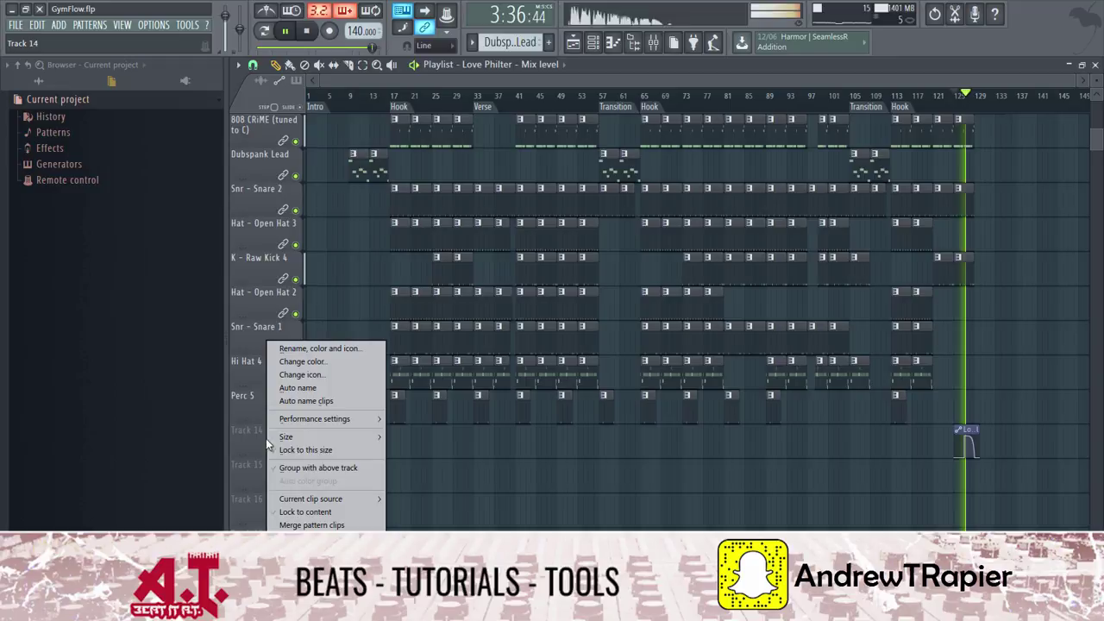
left_click(311, 512)
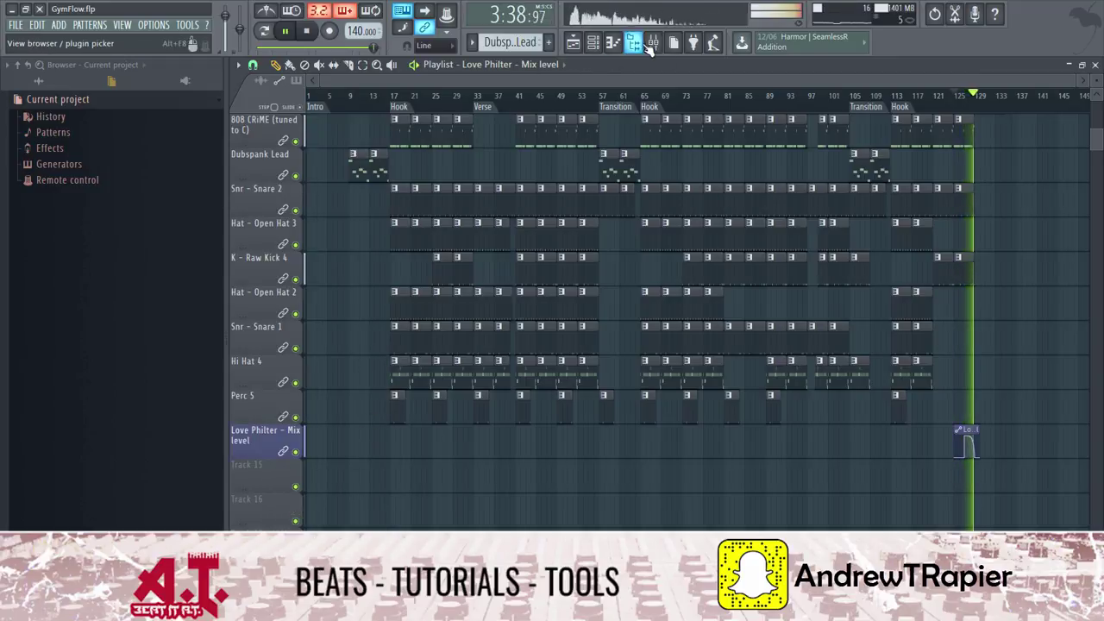
scroll(732, 105, "up", 4)
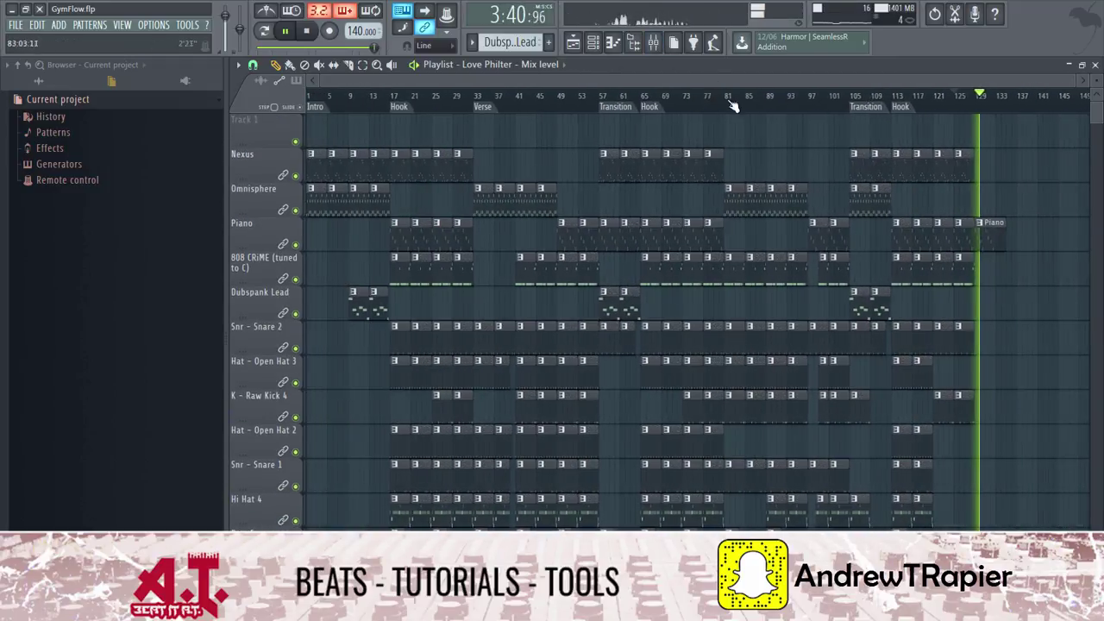
left_click(723, 95)
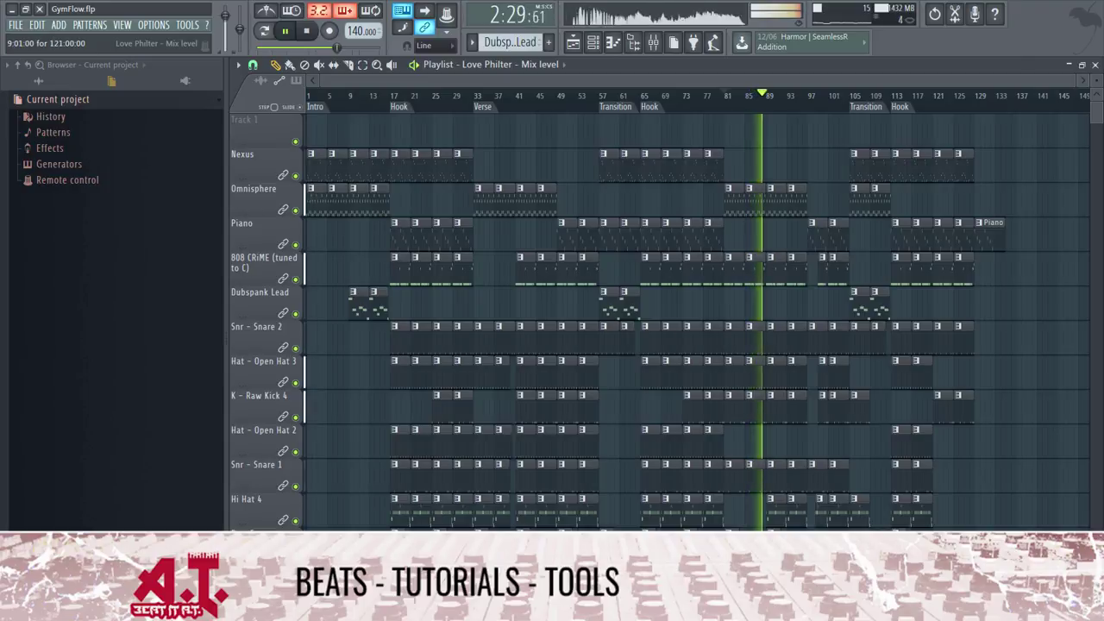
left_click(309, 95)
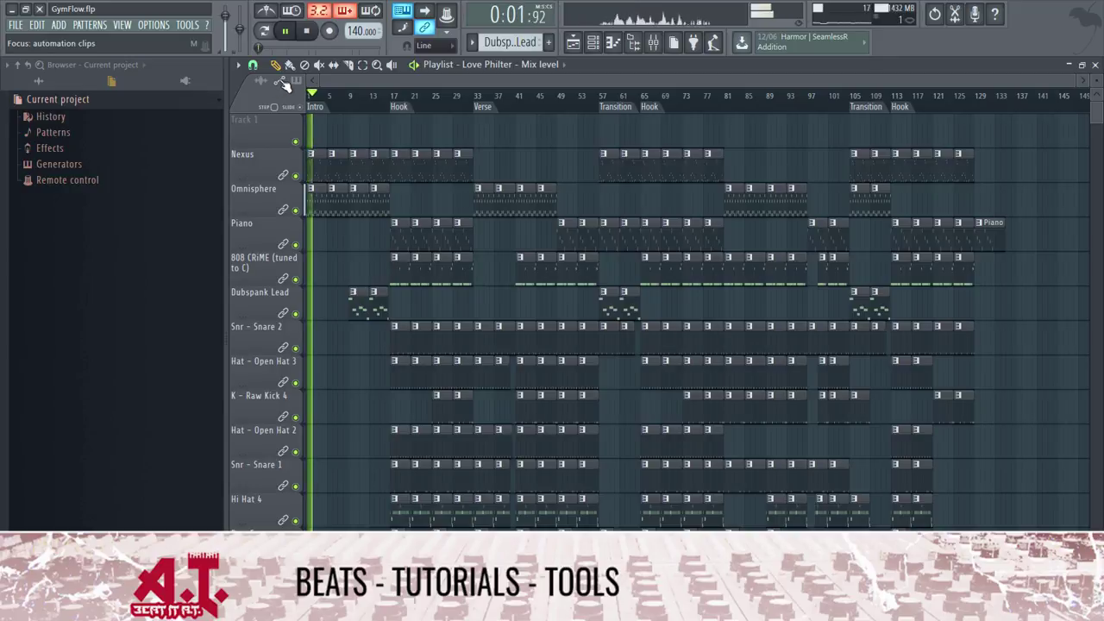
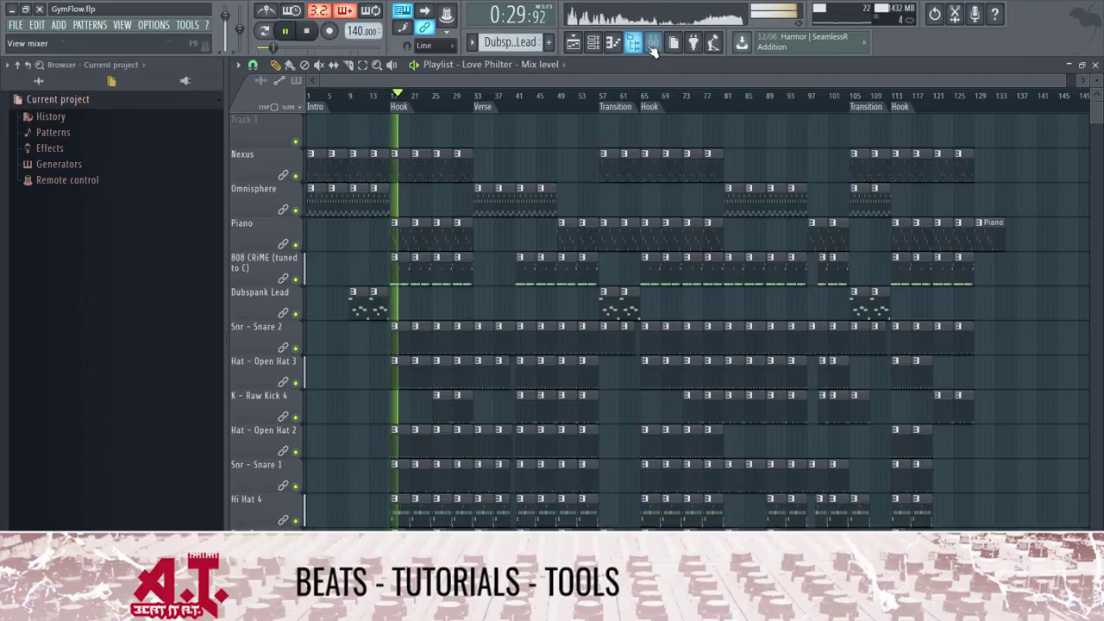
- Load a second Fruity Love Philter into slot 8 of the Master mixer track and switch it to the next preset
key("F9")
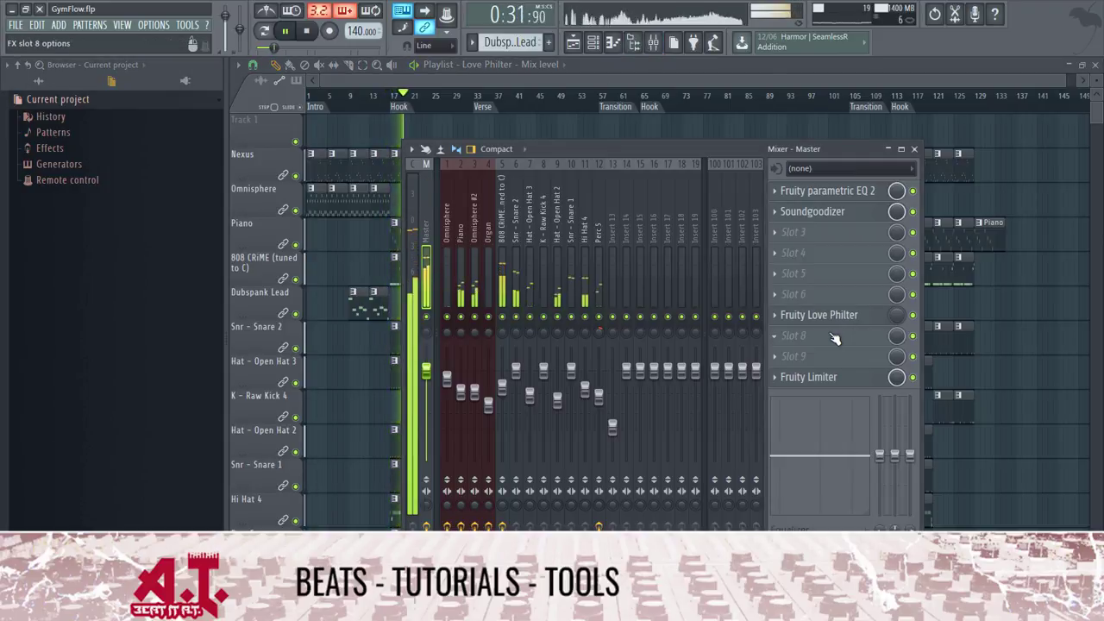
left_click(802, 336)
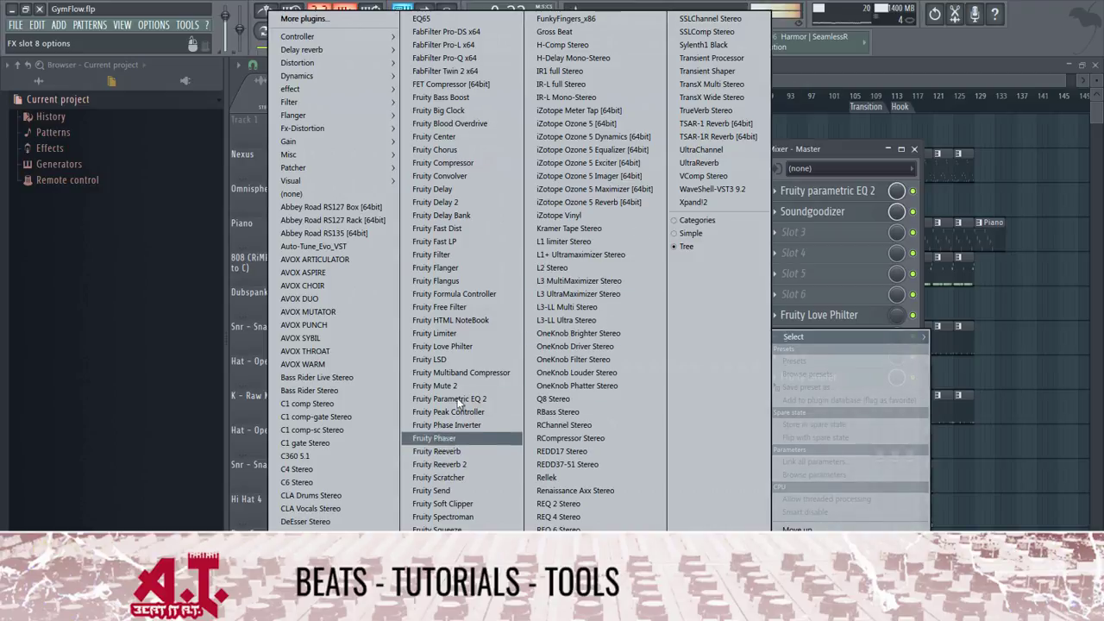
left_click(464, 346)
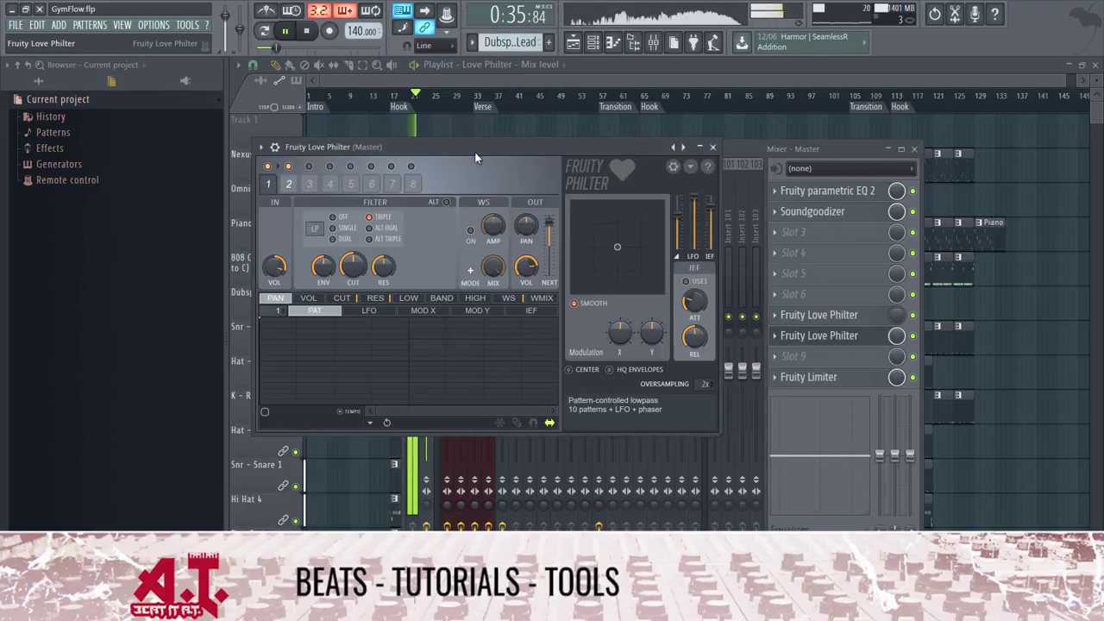
left_click(690, 148)
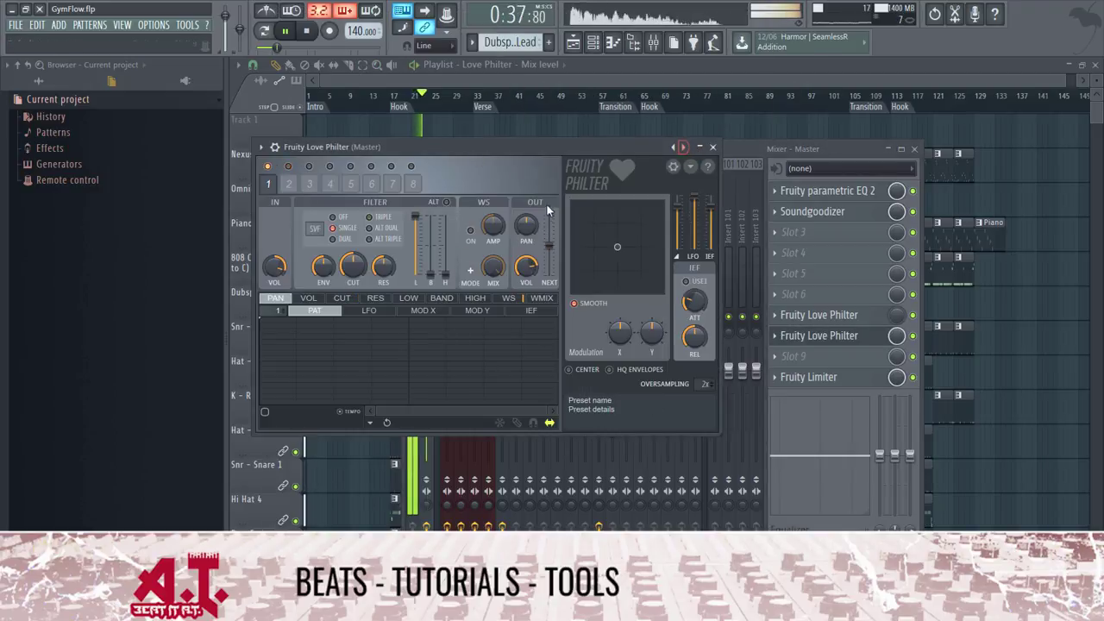
left_click(712, 148)
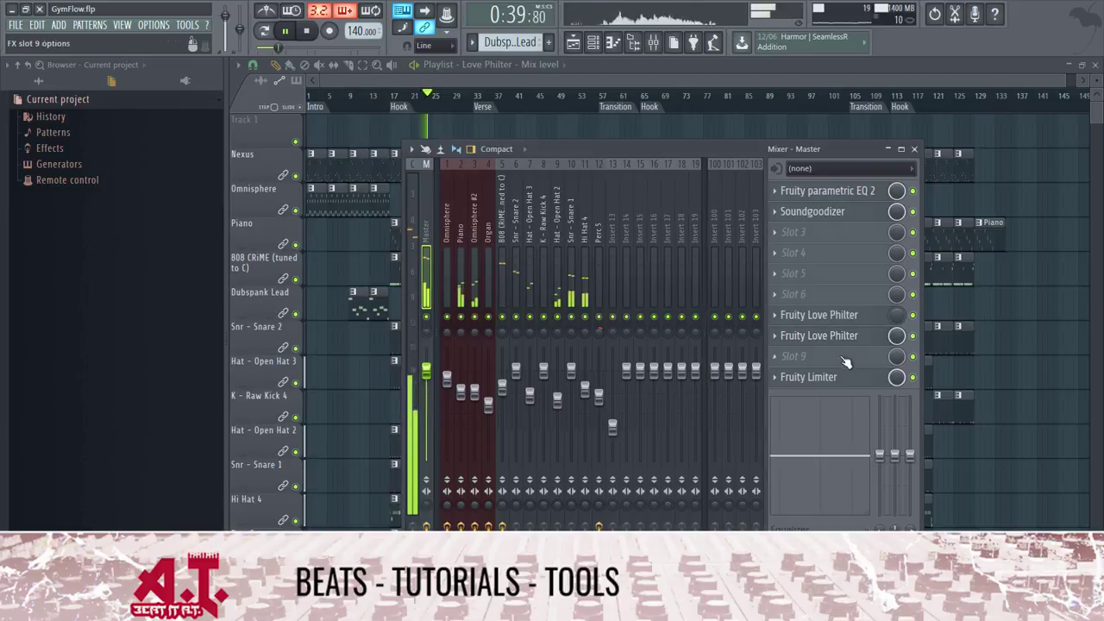
- Create an automation clip for the mix level of the Love Philter in slot 8 and close the mixer
right_click(896, 337)
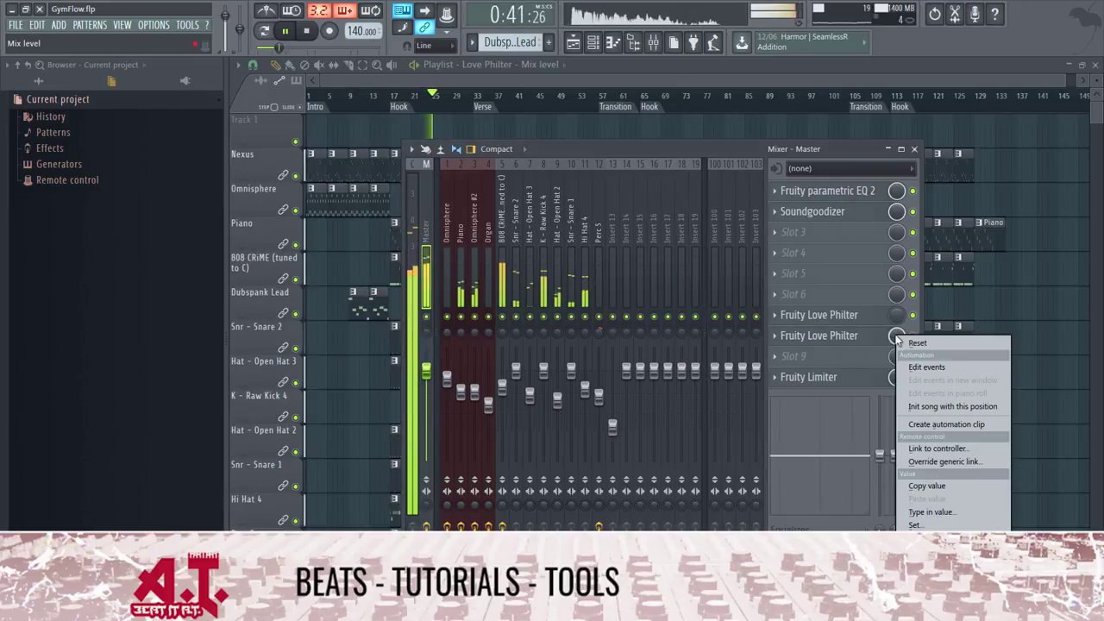
left_click(922, 420)
key("F9")
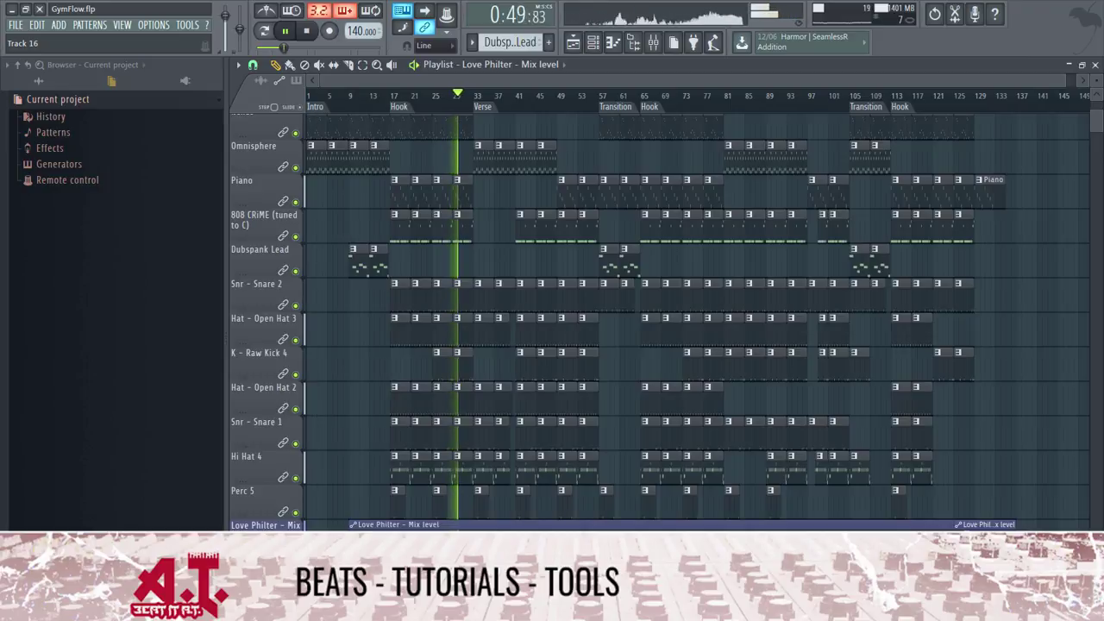
- Play the arrangement from about bar 49 and from bar 81, and add a time marker named Verse at bar 81
left_click(555, 95)
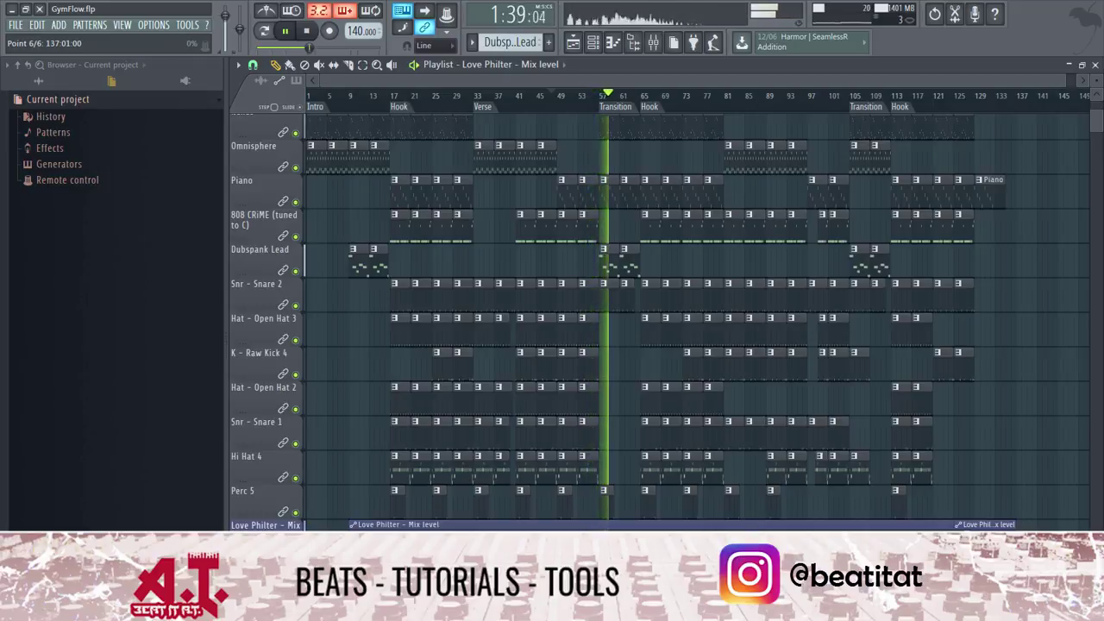
left_click(729, 101)
right_click(728, 104)
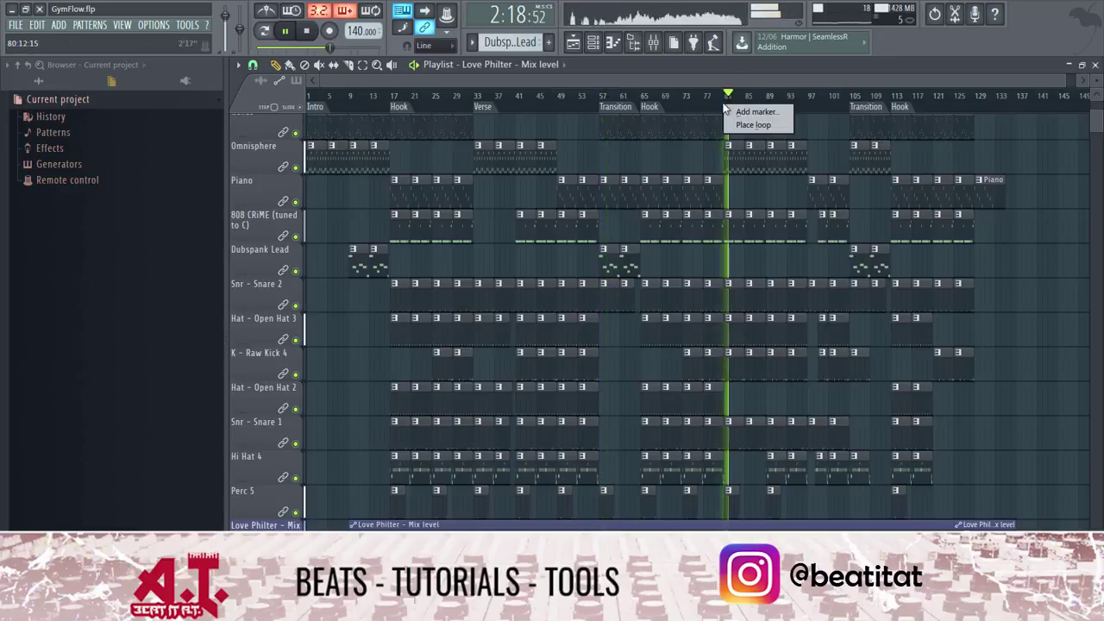
left_click(727, 113)
type("Verse")
key("Return")
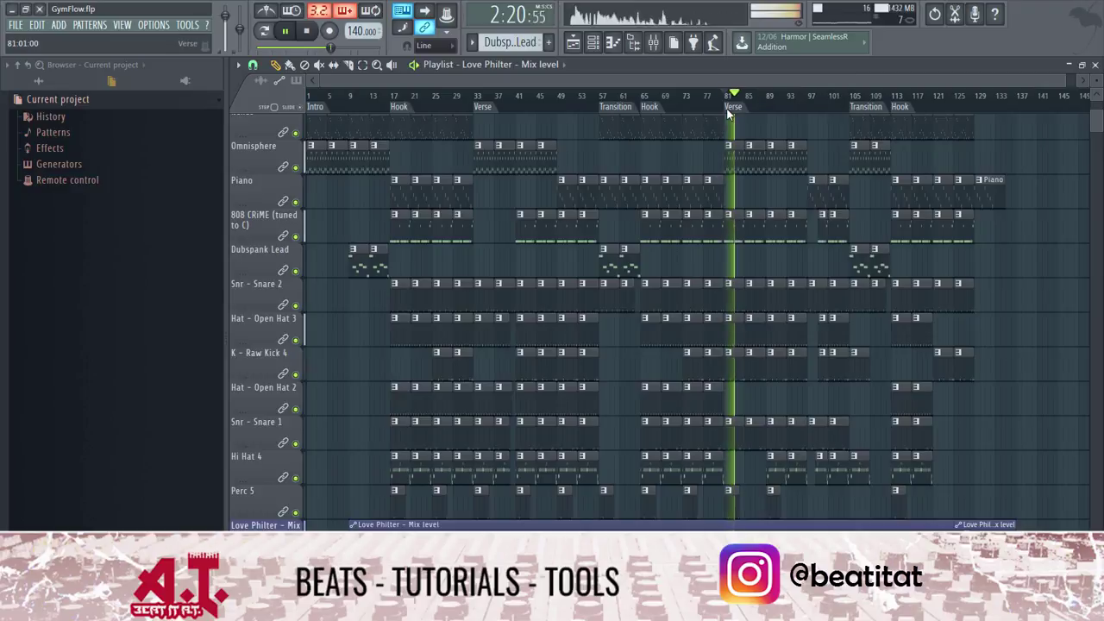
- Play the section starting at bar 97 repeatedly and examine how the drums and 808 drop out and return
left_click(815, 103)
scroll(828, 105, "up", 4)
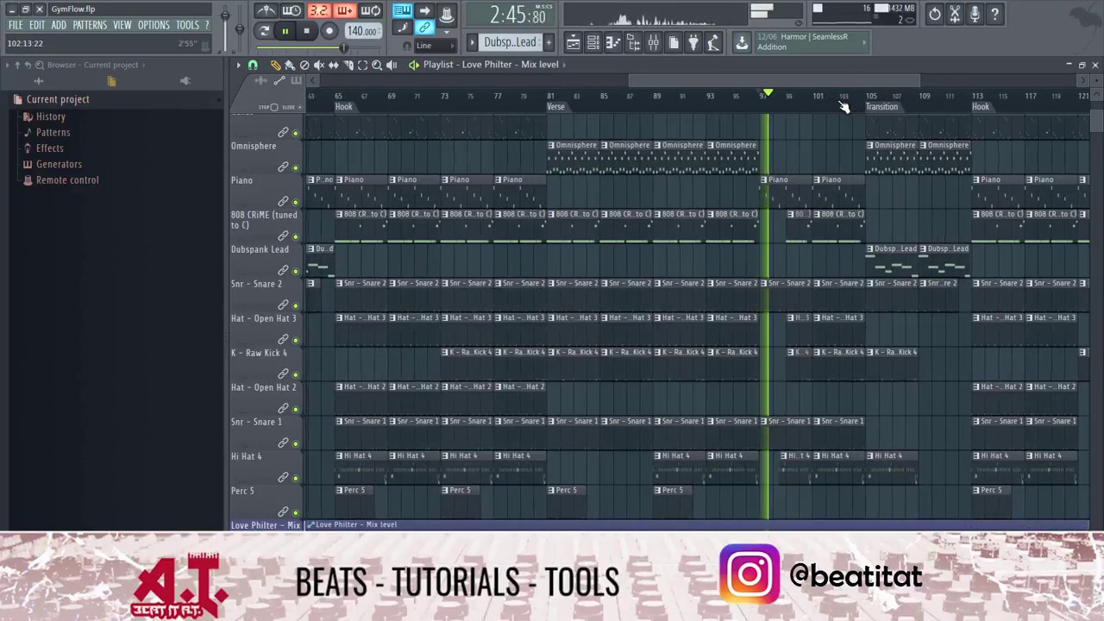
scroll(843, 105, "up", 2)
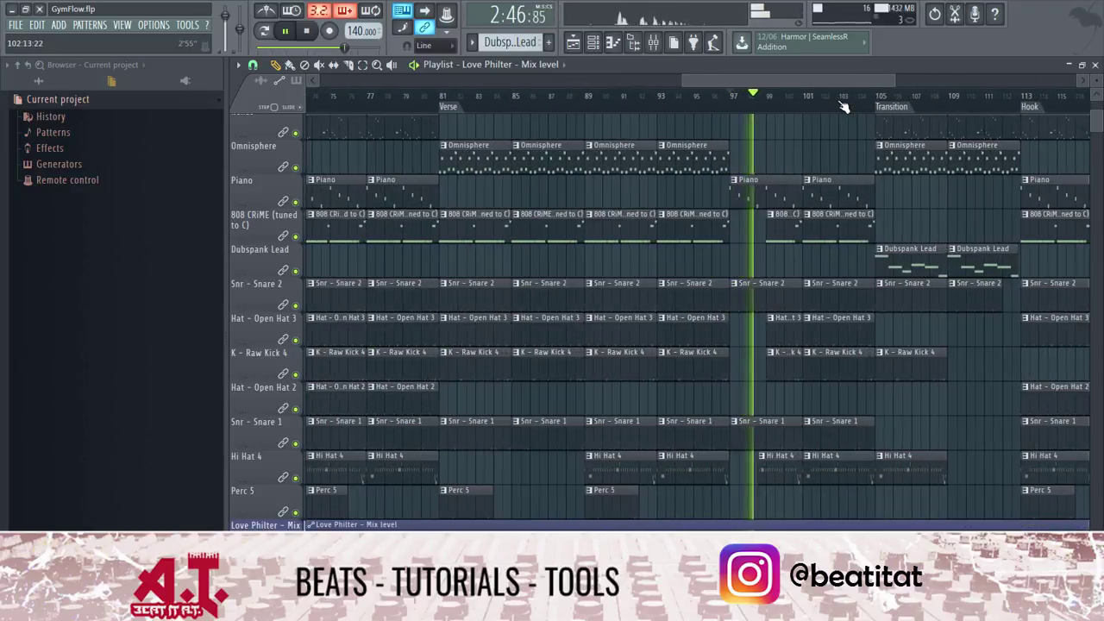
left_click(729, 102)
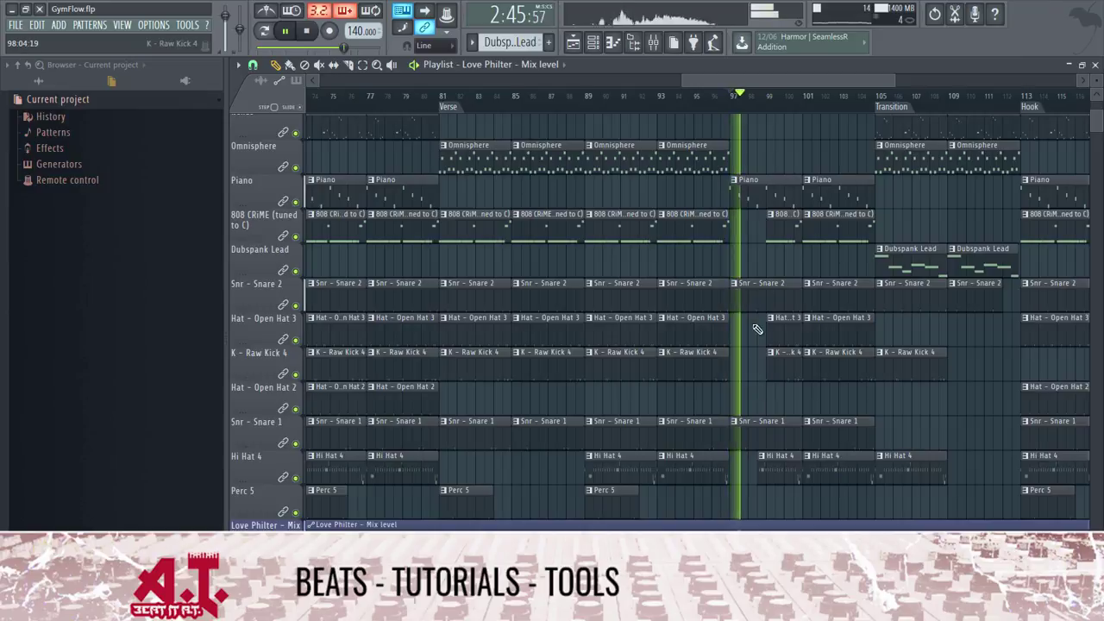
scroll(785, 108, "up", 2)
scroll(784, 108, "up", 2)
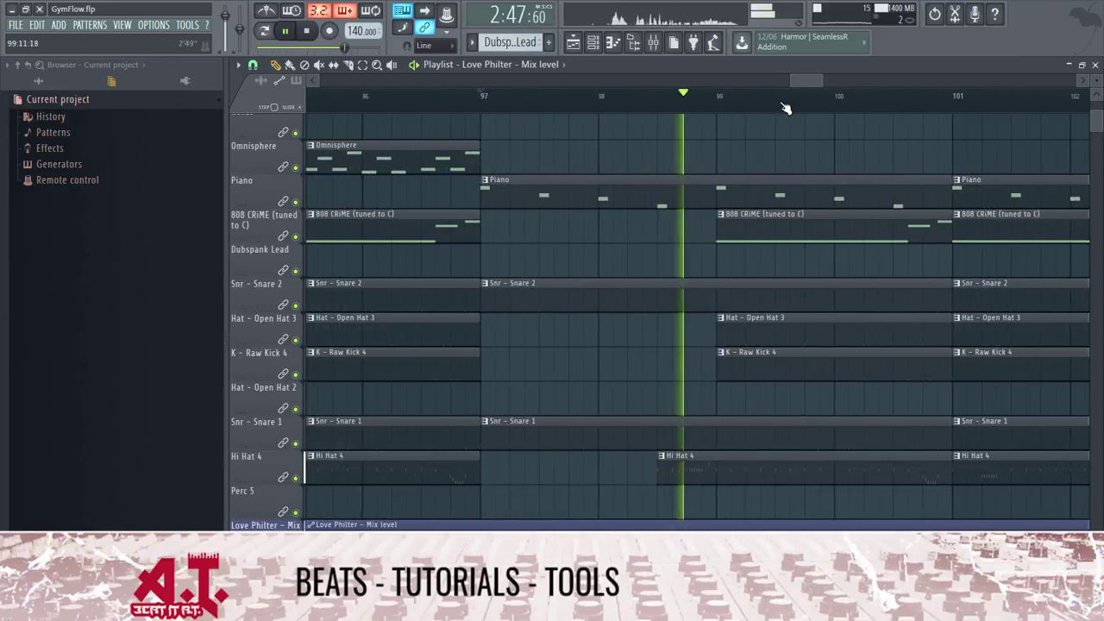
key("space")
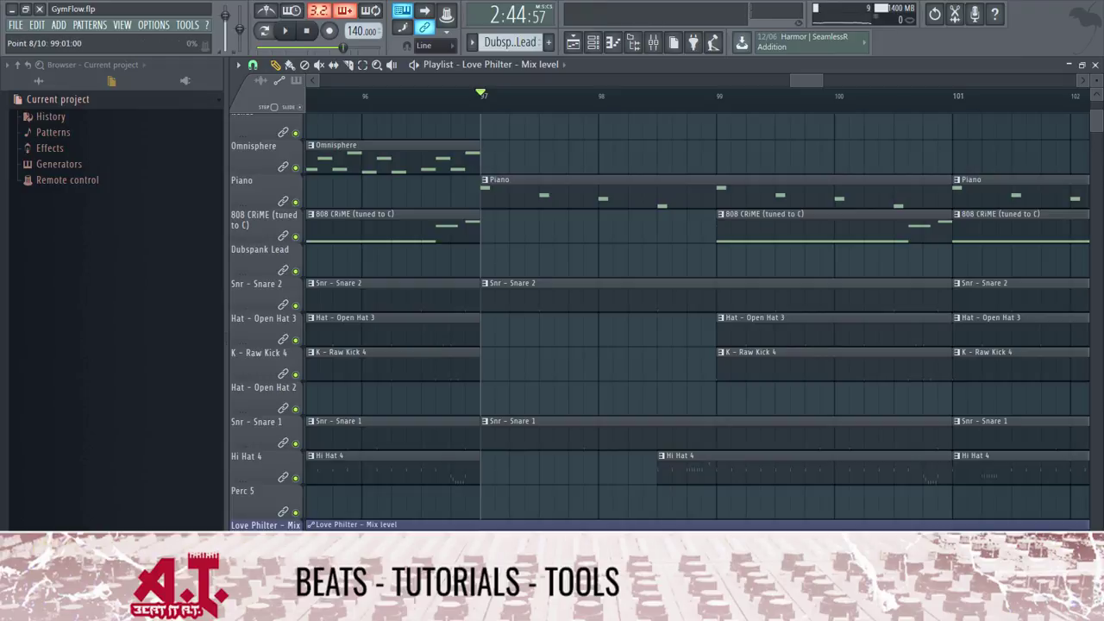
key("space")
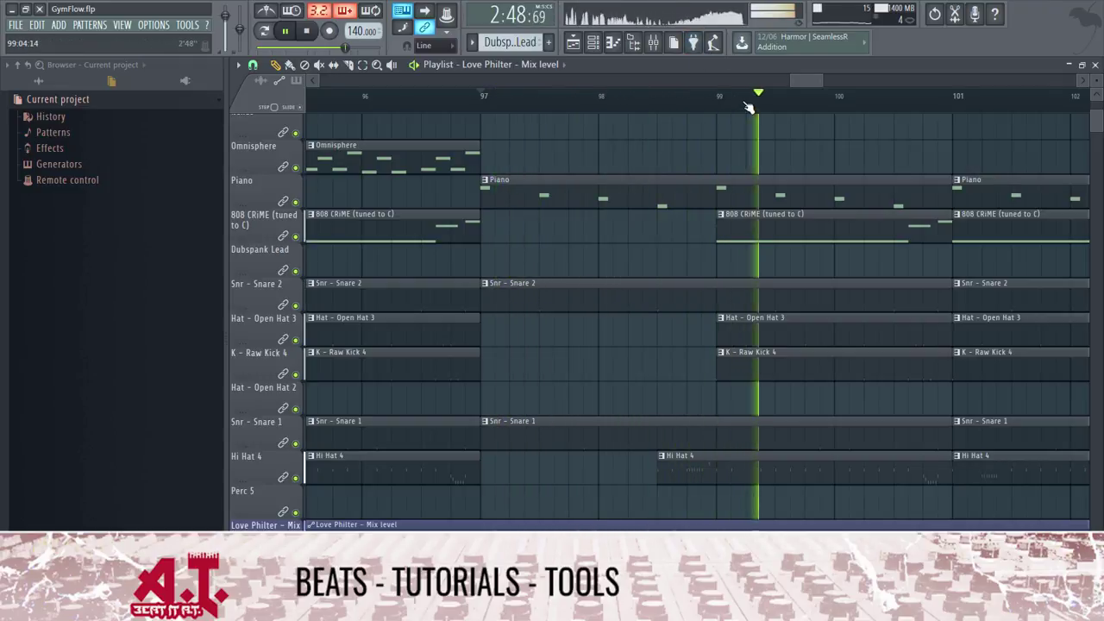
- Review the arrangement through the bar 105 transition into the final hook, and restart playback from the beginning
scroll(749, 104, "down", 10)
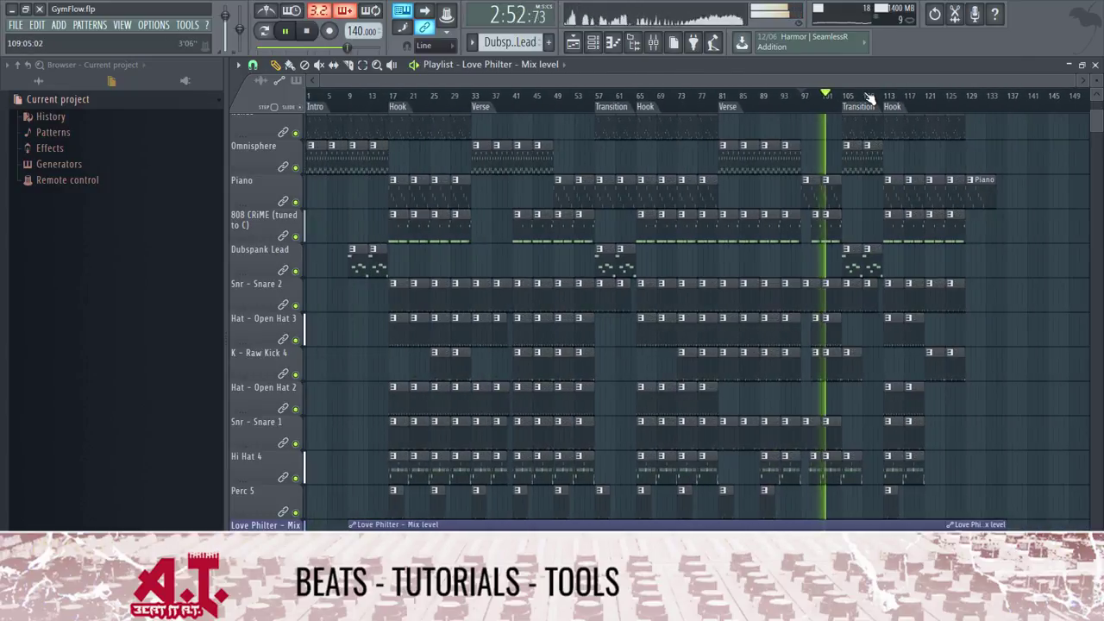
scroll(891, 77, "right", 5)
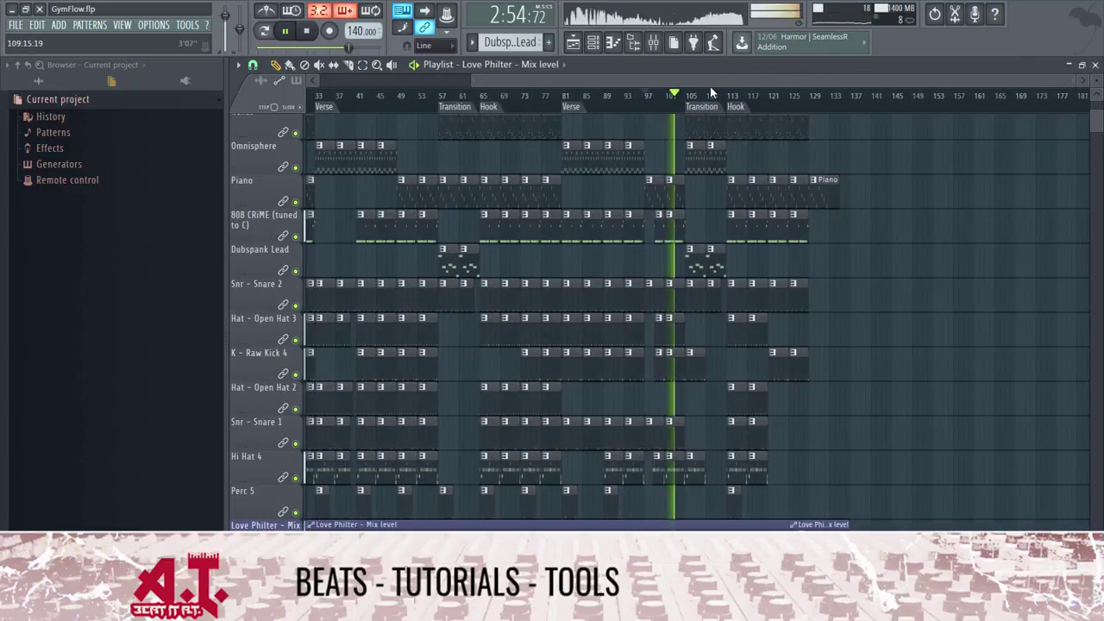
scroll(710, 86, "up", 5)
scroll(784, 87, "right", 2)
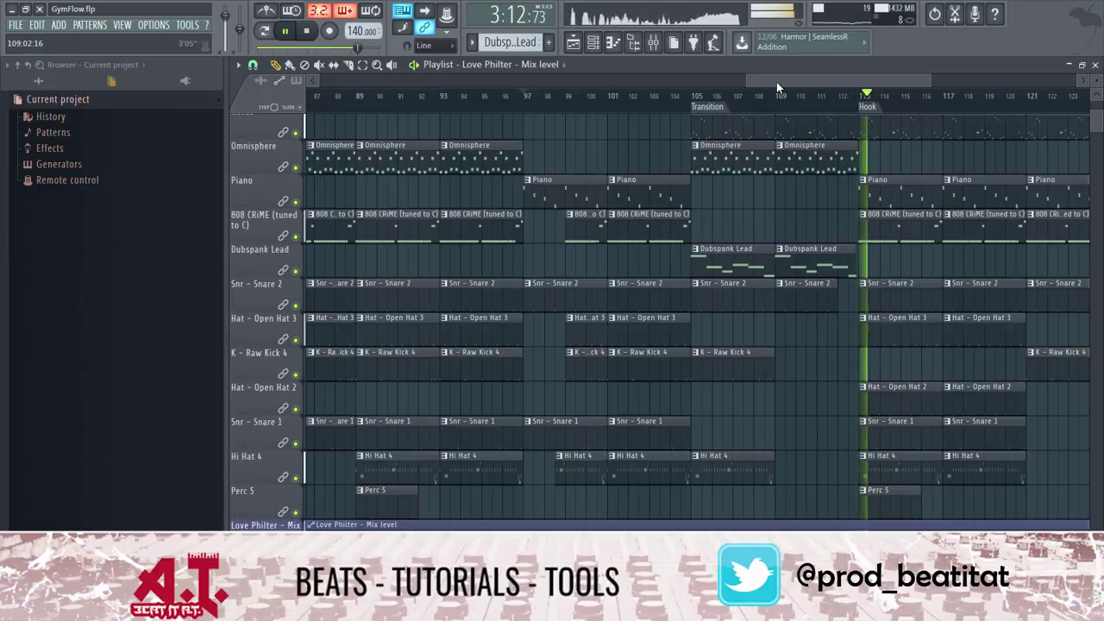
scroll(778, 97, "down", 5)
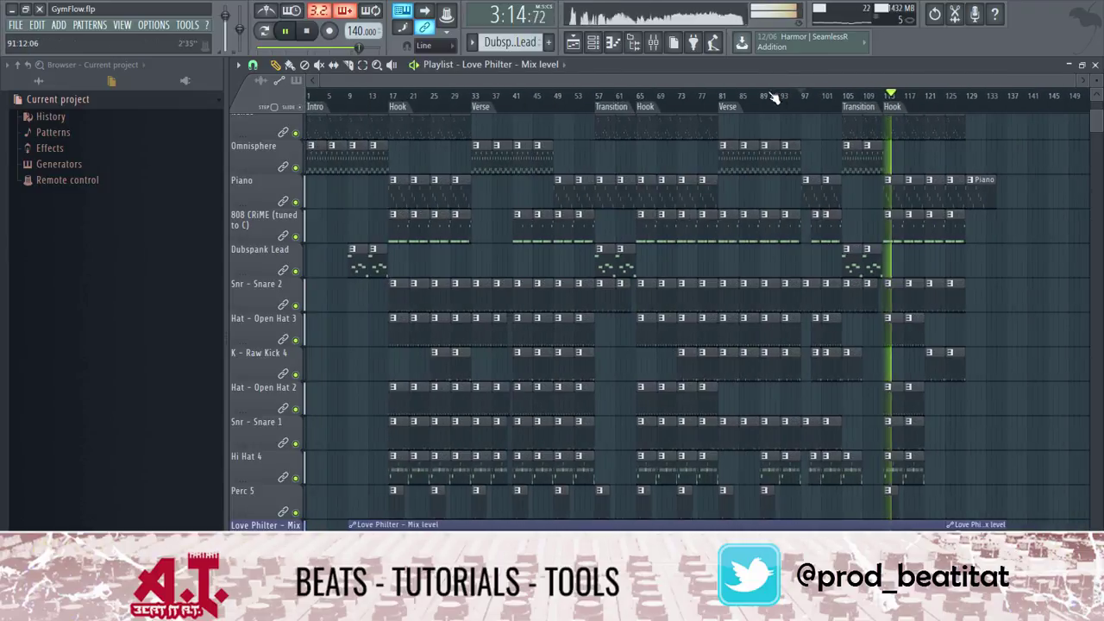
left_click_drag(779, 97, 264, 95)
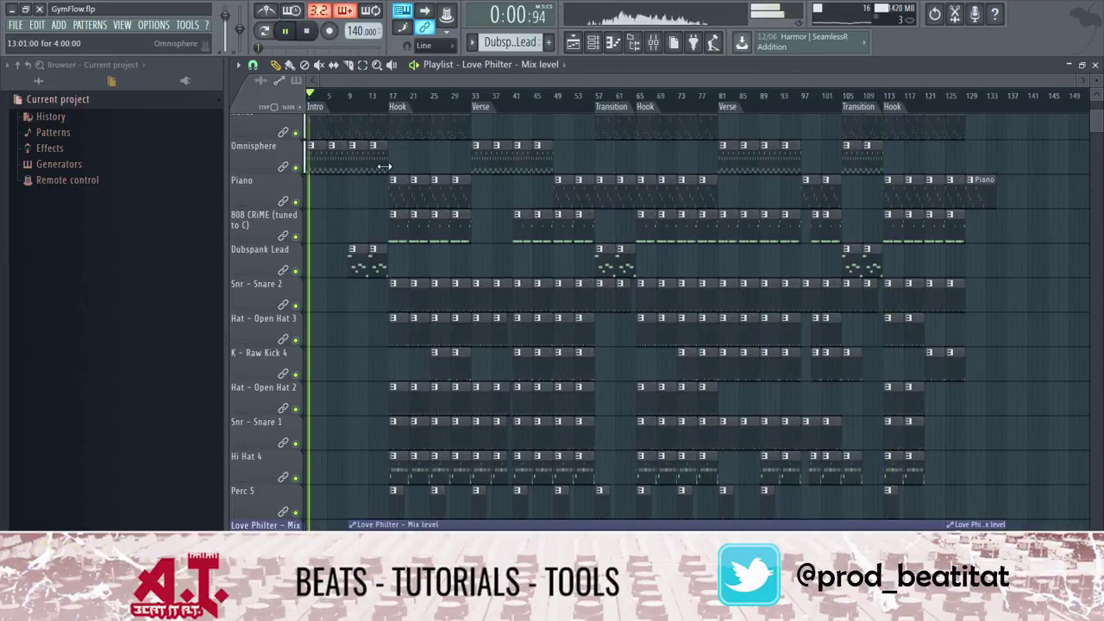
- Show the channel rack, audition Crash 4 from the Achillies kit in the full sample browser, and collapse that kit's folder
left_click(592, 43)
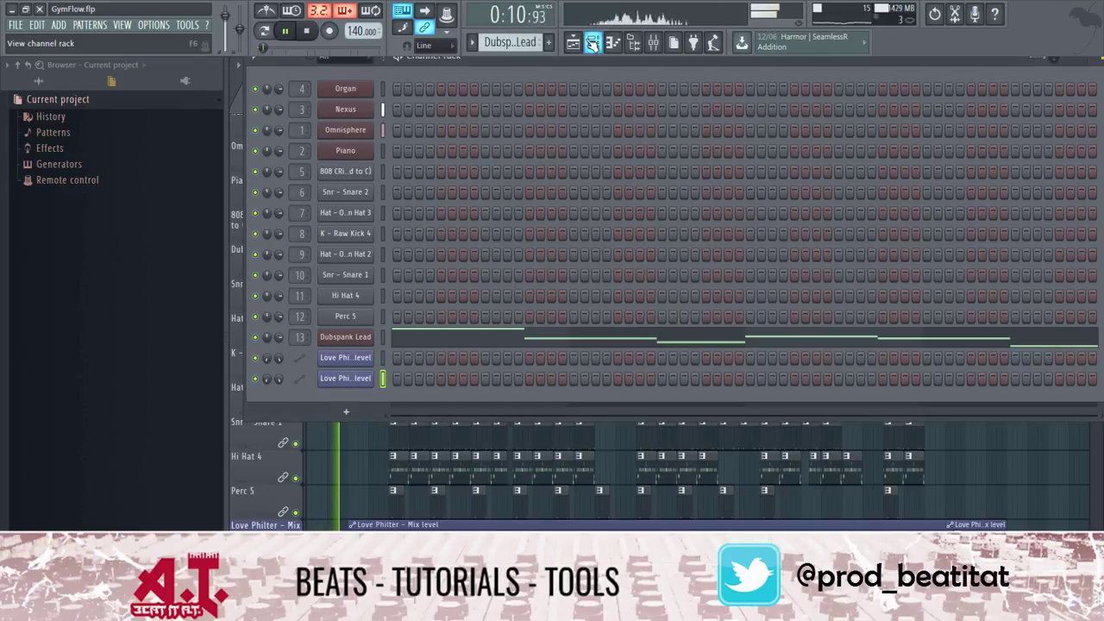
left_click(38, 80)
left_click(104, 286)
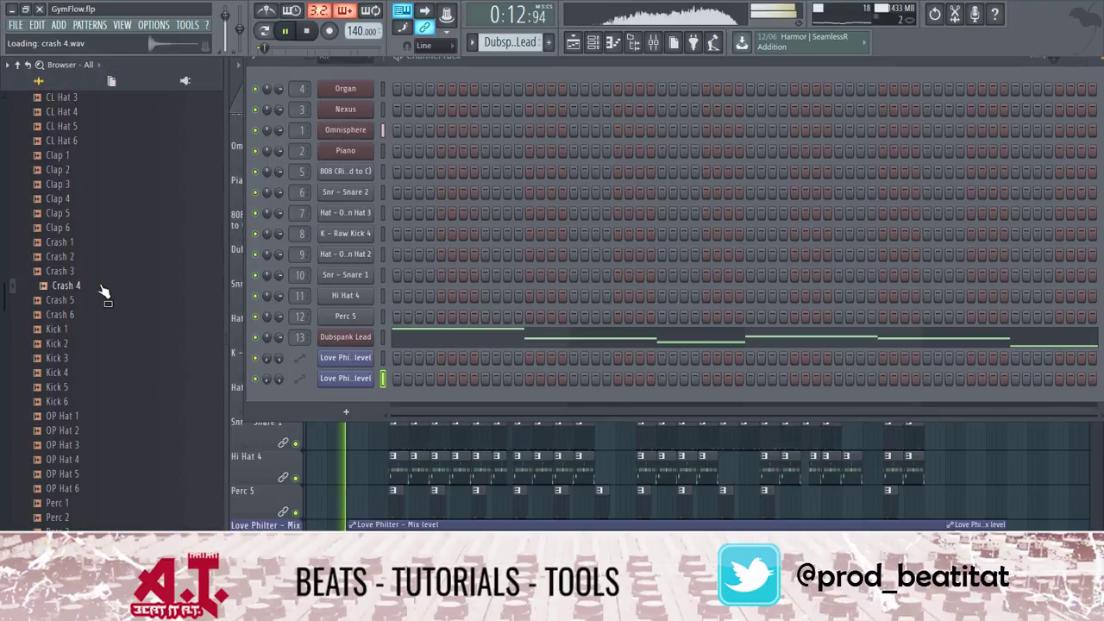
left_click(99, 177)
scroll(93, 239, "up", 1)
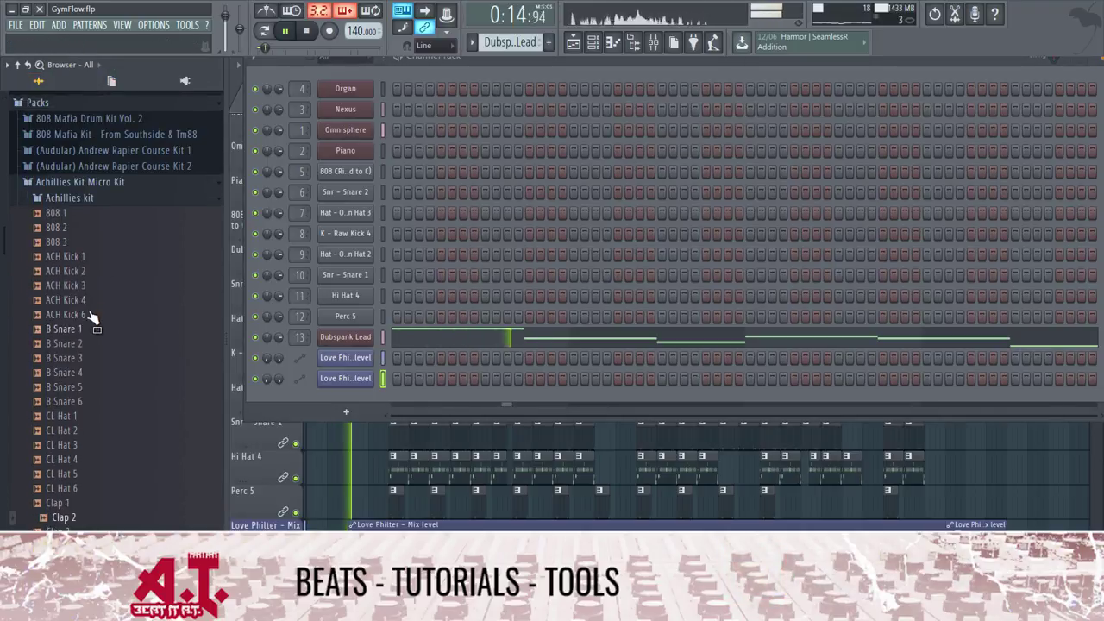
left_click_drag(86, 300, 95, 312)
left_click(94, 200)
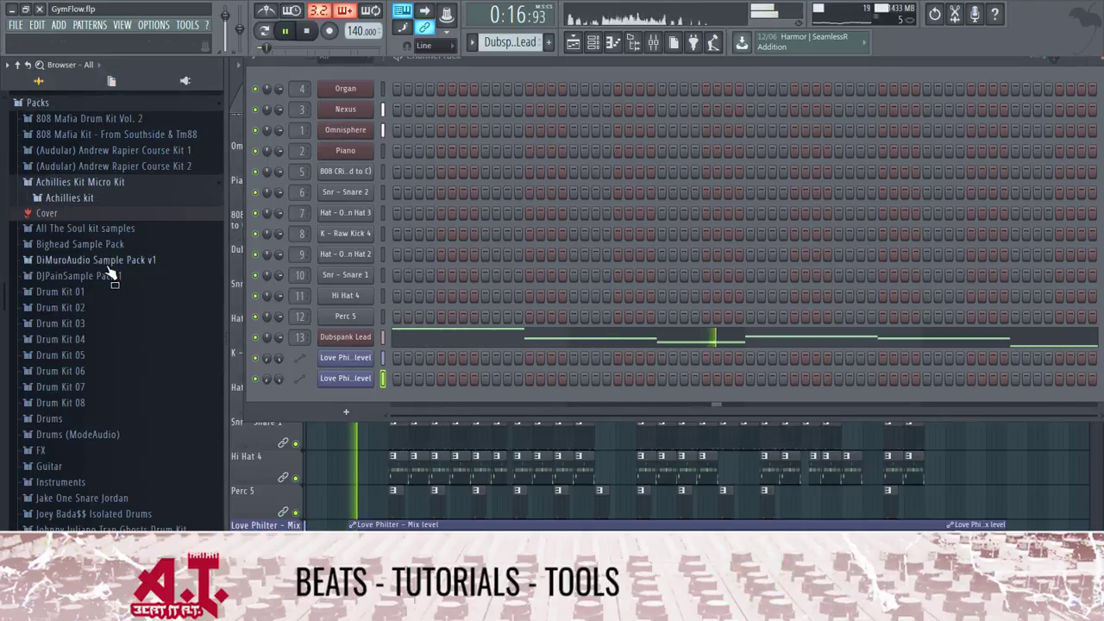
- Look through the sample packs, collapse the Packs folder, and expand the AT Sound Kit 3 folder to view its sound categories
scroll(143, 345, "up", 5)
scroll(129, 353, "down", 15)
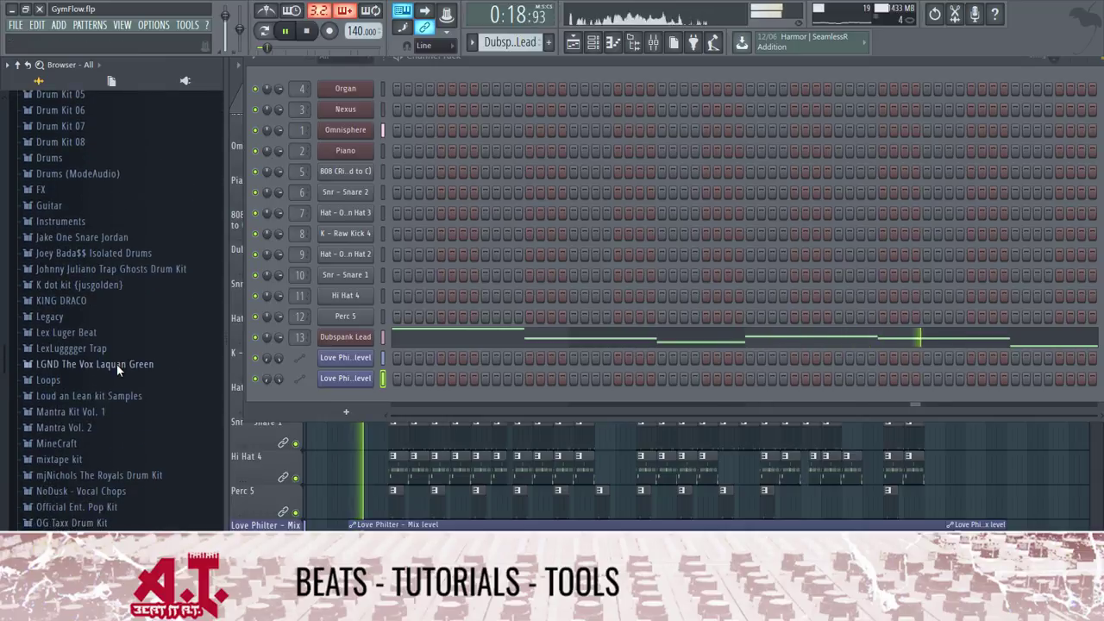
scroll(123, 363, "down", 2)
scroll(122, 363, "up", 15)
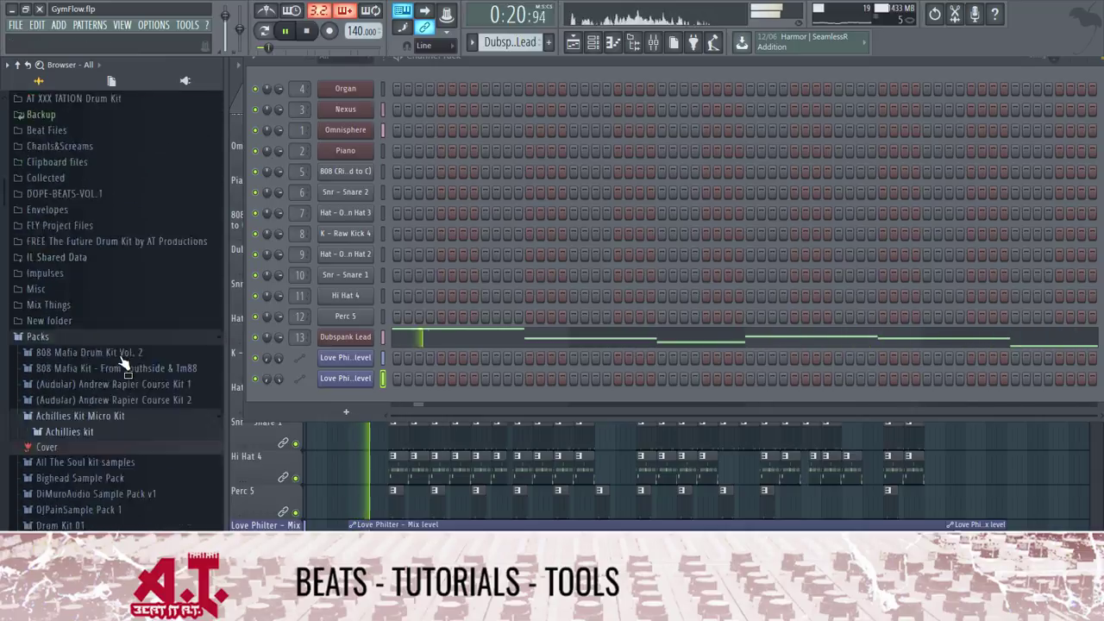
scroll(112, 357, "down", 3)
scroll(102, 352, "down", 3)
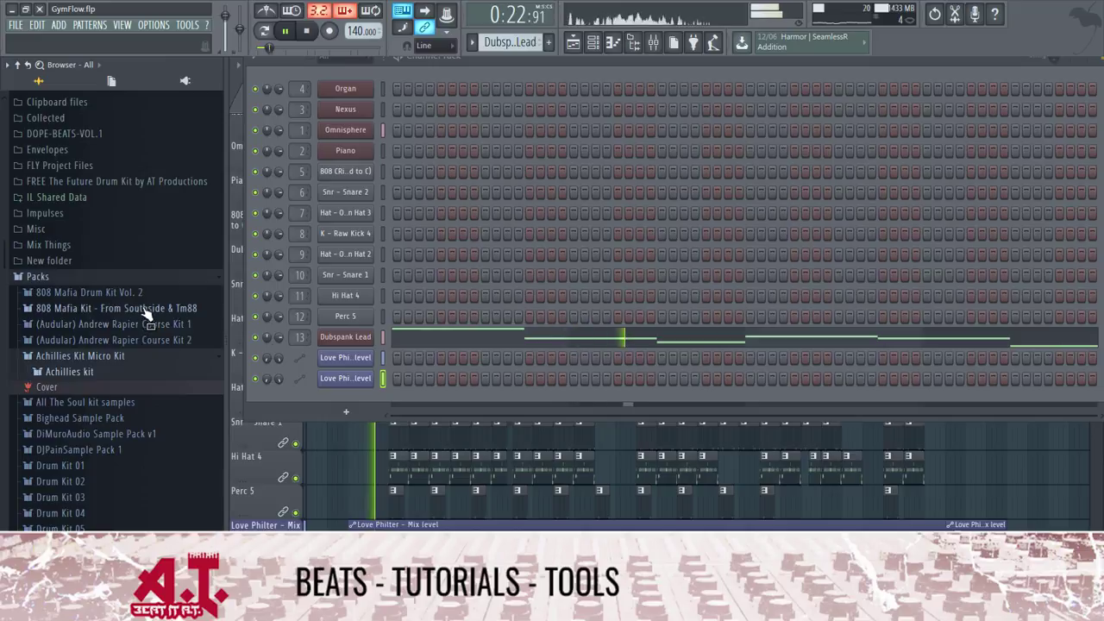
left_click(81, 280)
scroll(102, 307, "up", 12)
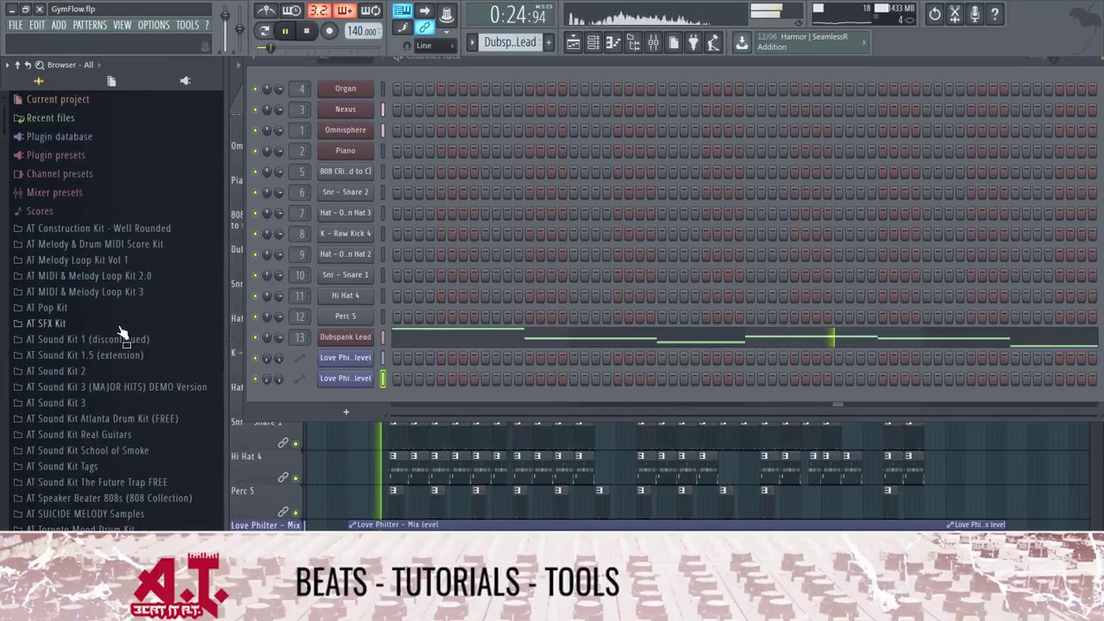
left_click(108, 405)
scroll(111, 397, "down", 6)
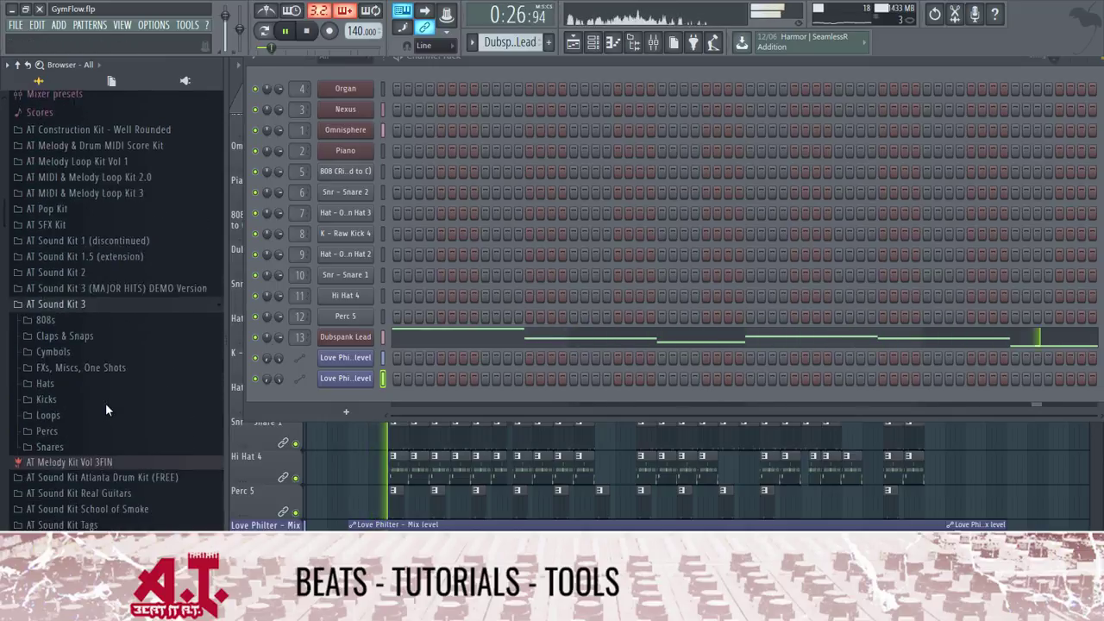
- Load a Fruity Limiter into slot 10 of the 808 CRiME mixer track
left_click(650, 43)
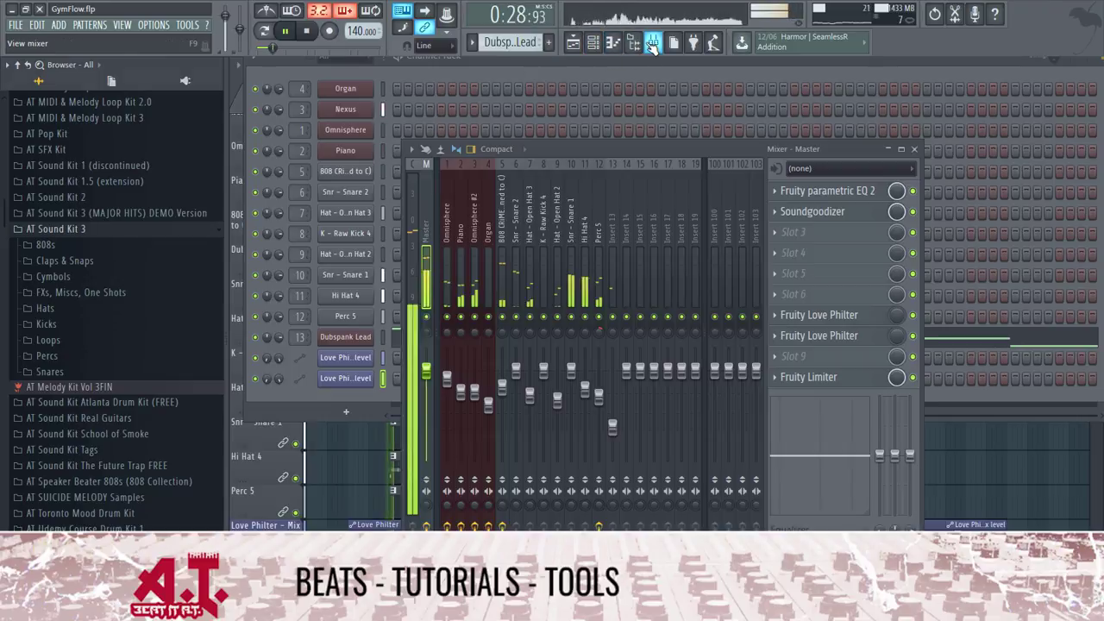
left_click(500, 231)
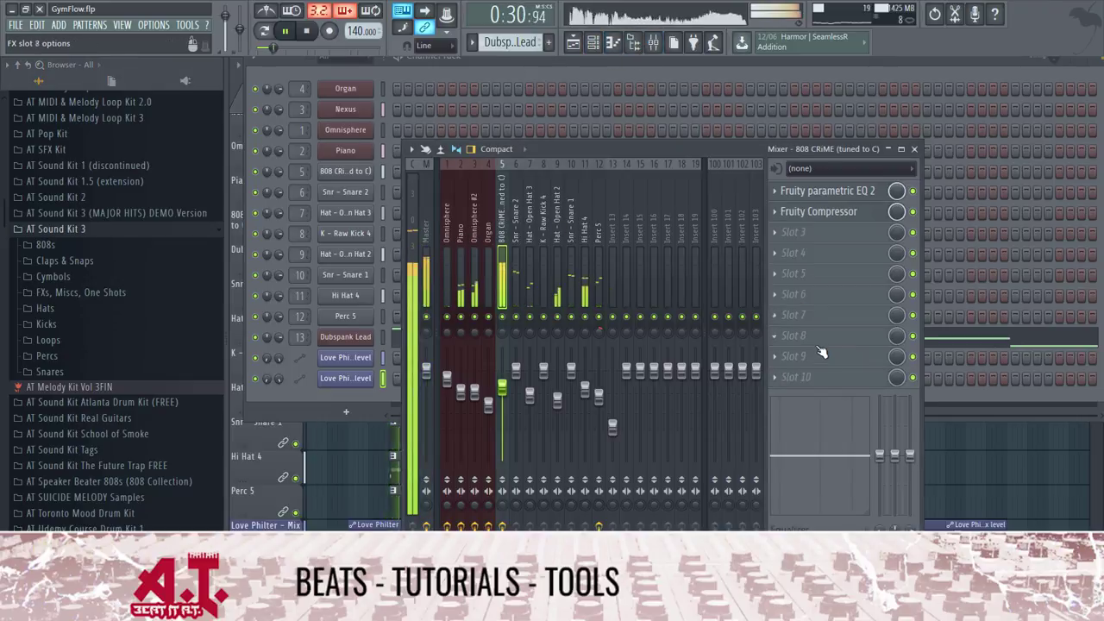
left_click(821, 380)
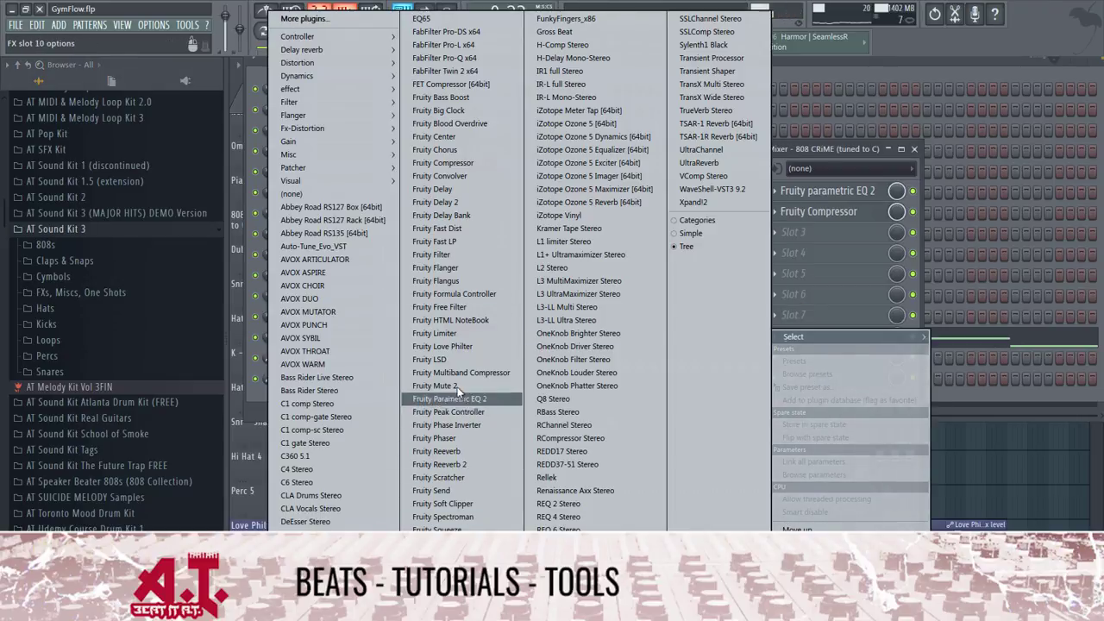
left_click(456, 335)
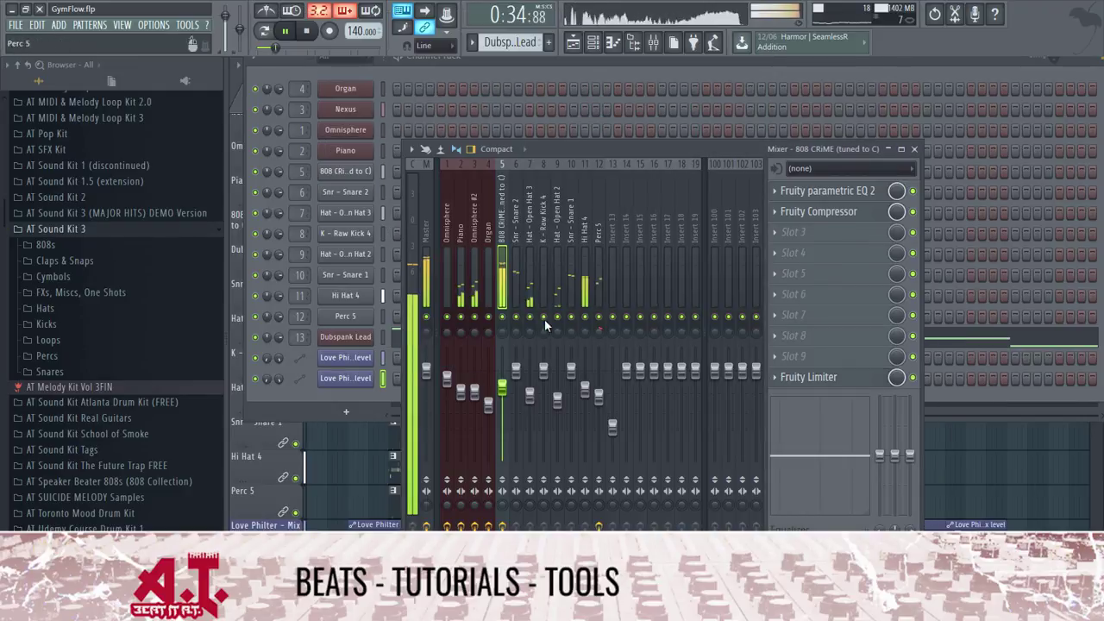
- Load Fruity Parametric EQ 2 into slot 1 of the K - Raw Kick 4 mixer track
left_click(542, 240)
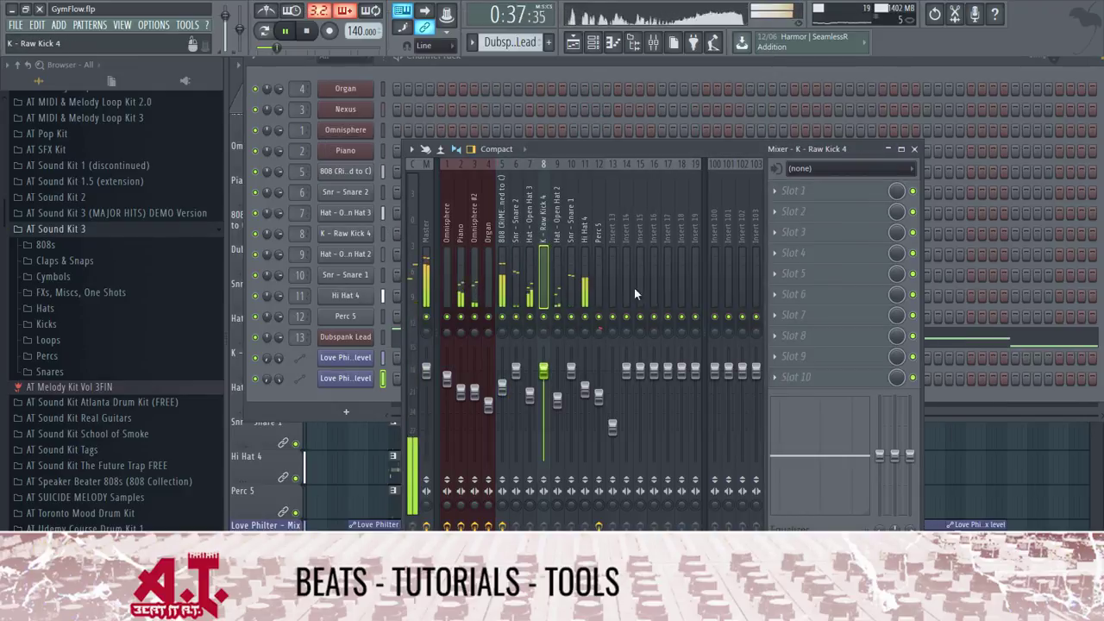
left_click(835, 192)
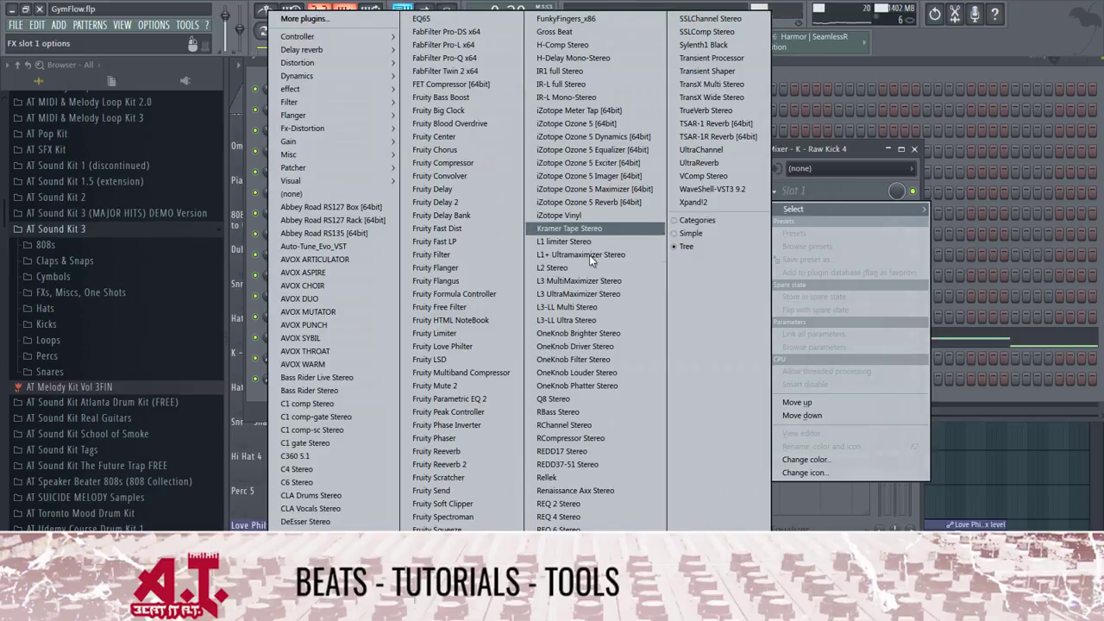
left_click(477, 404)
- Shape the kick's EQ: low shelf about -6.9 dB at 20 Hz, narrow band 2 peak about 6.2 dB at 81 Hz, high shelf nearly flat
left_click_drag(520, 276, 501, 329)
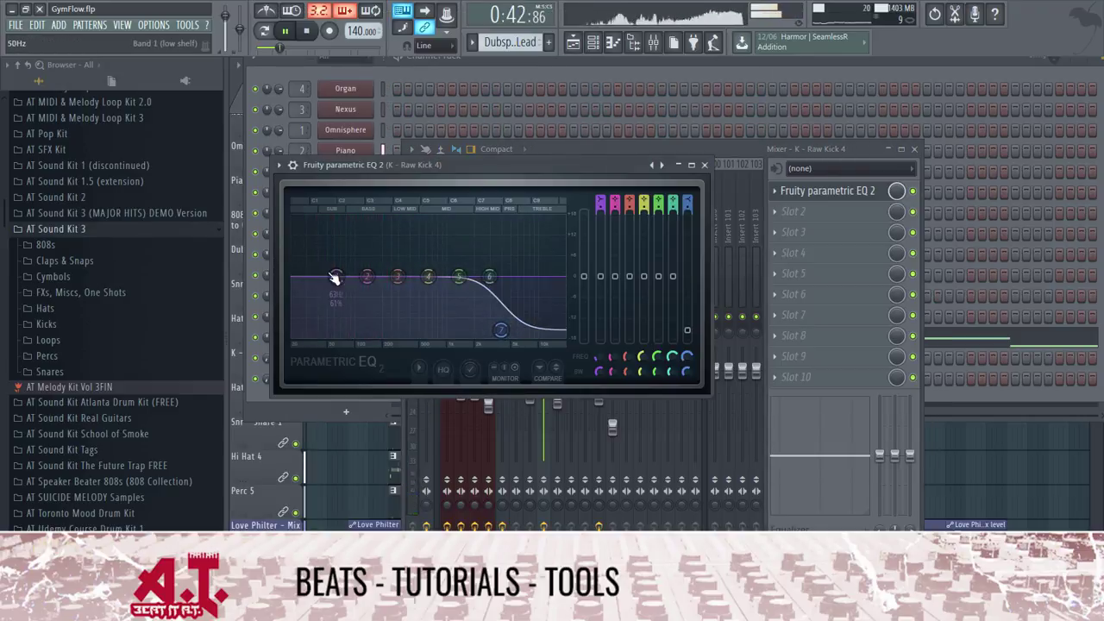
left_click_drag(336, 276, 293, 301)
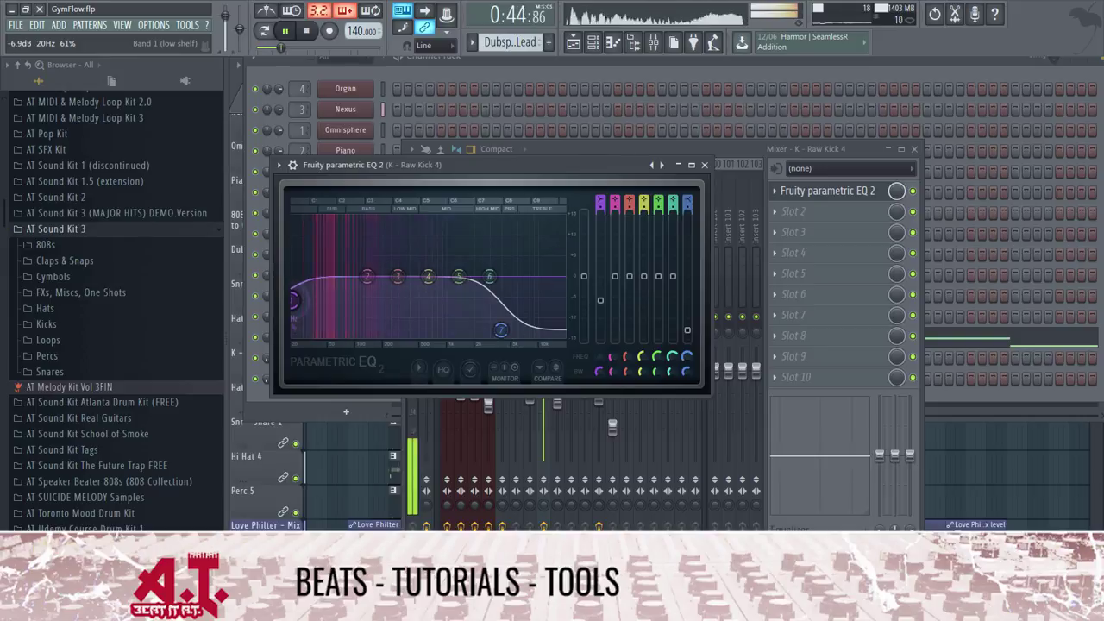
left_click_drag(366, 276, 351, 255)
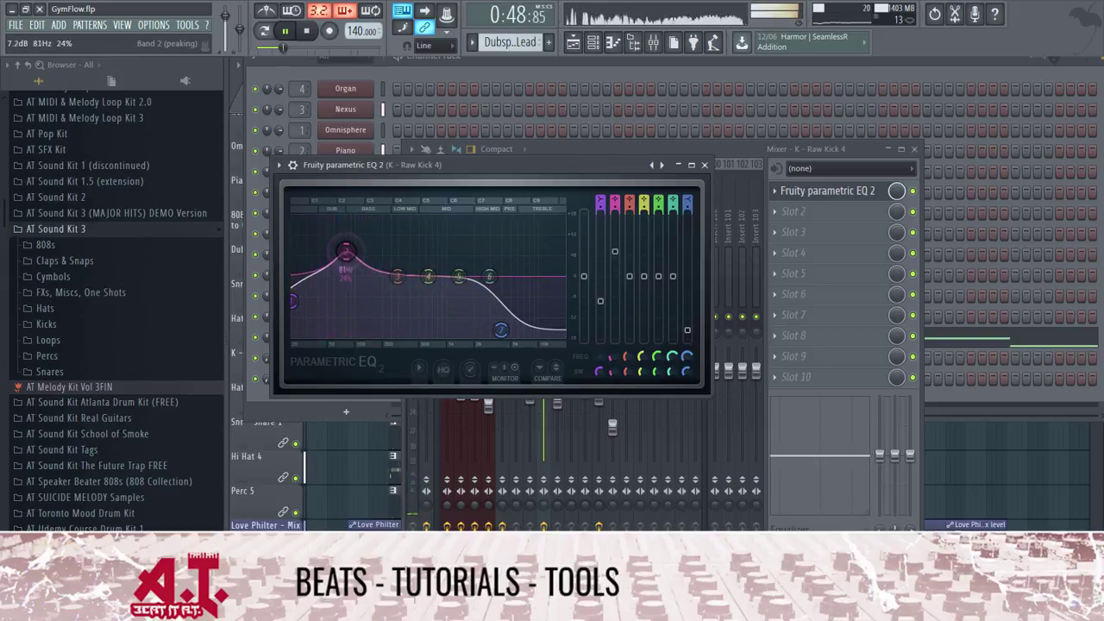
scroll(348, 255, "down", 3)
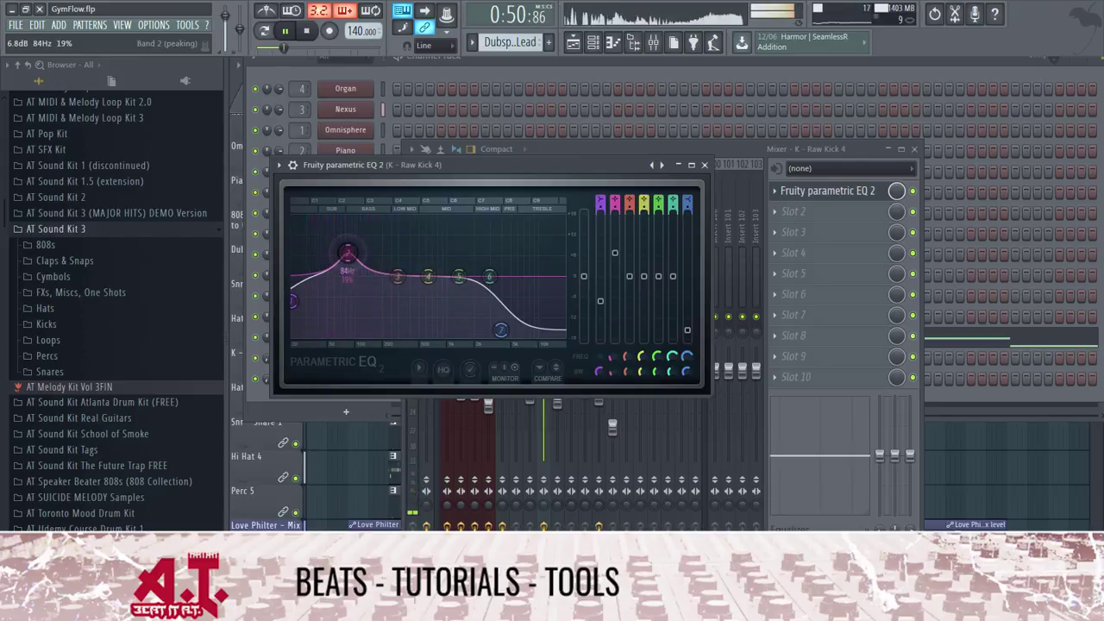
left_click_drag(500, 329, 512, 278)
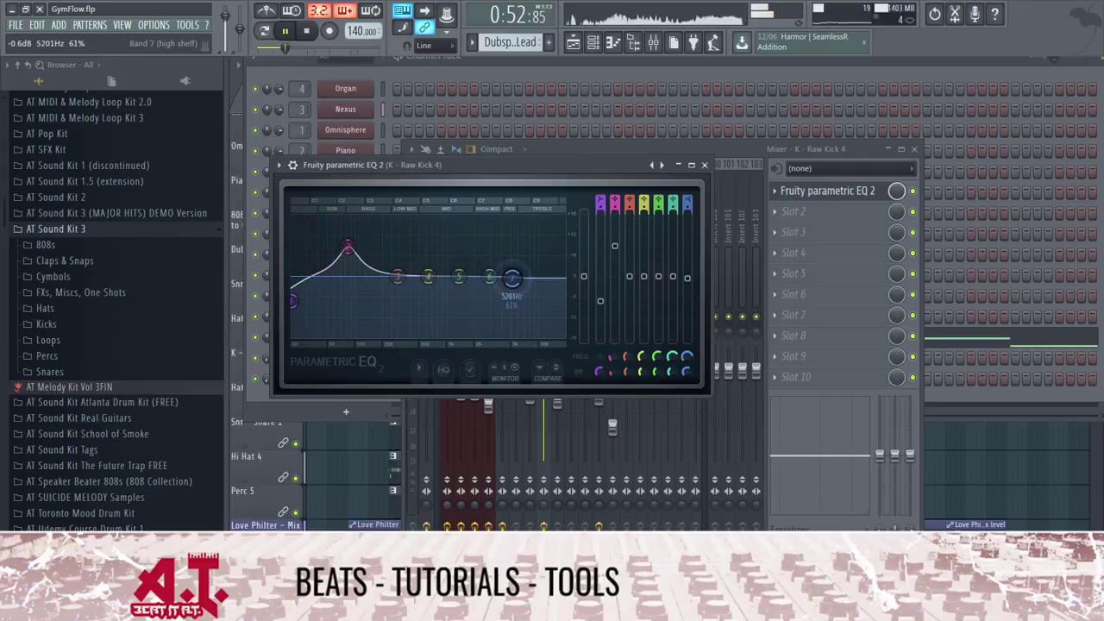
left_click_drag(347, 248, 349, 251)
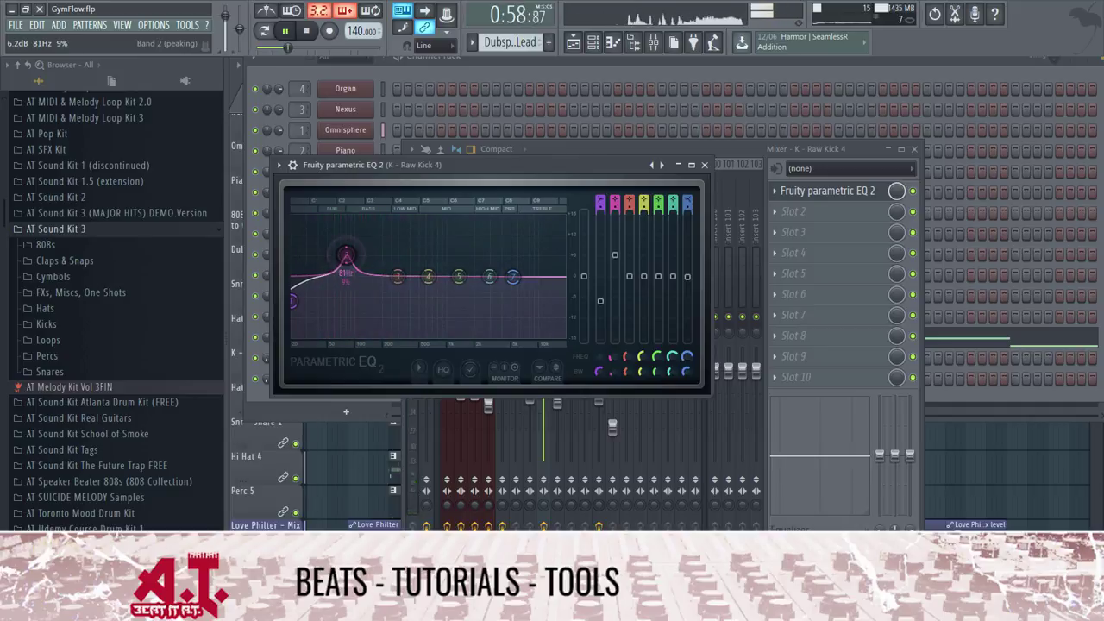
- Cut the highs with band 7 of the kick's EQ and load a Fruity Limiter into slot 10 of the K - Raw Kick 4 mixer track
left_click_drag(512, 276, 501, 312)
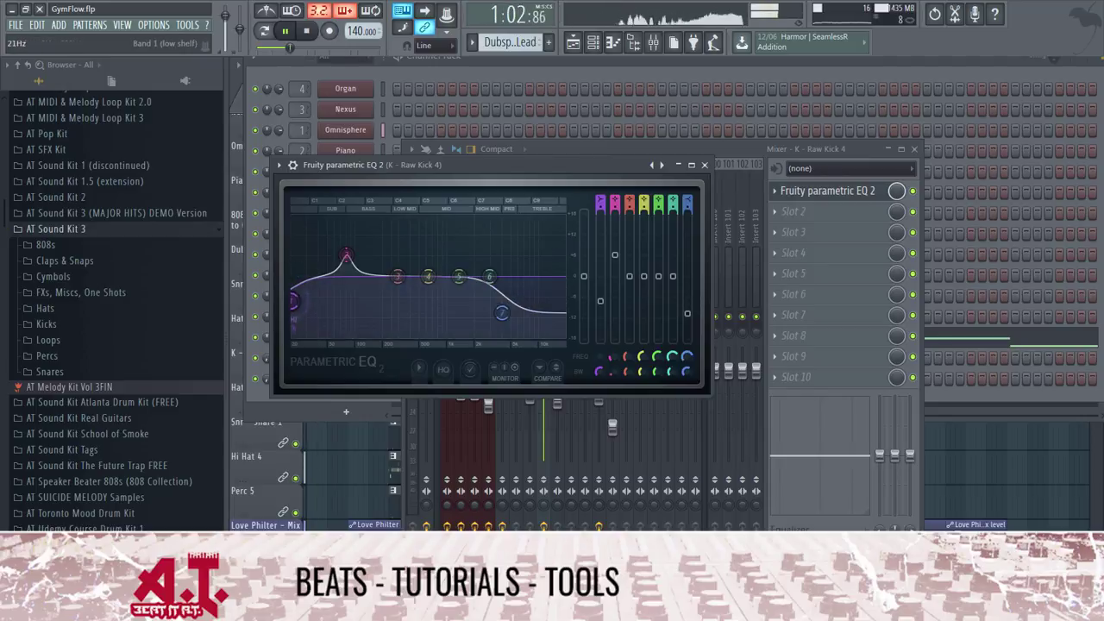
left_click(706, 165)
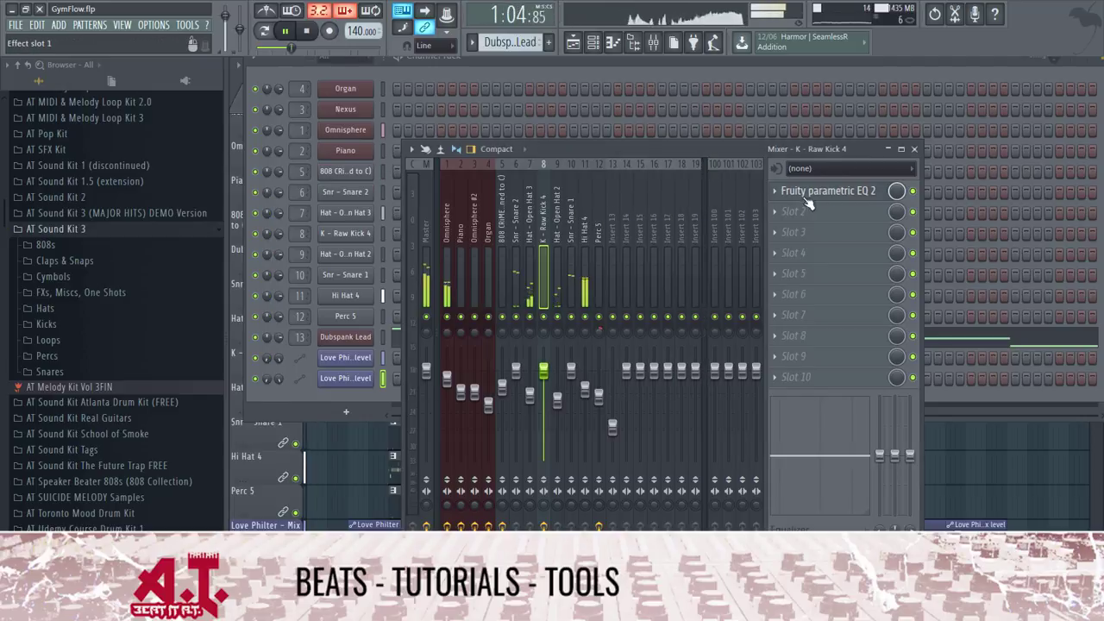
left_click(823, 384)
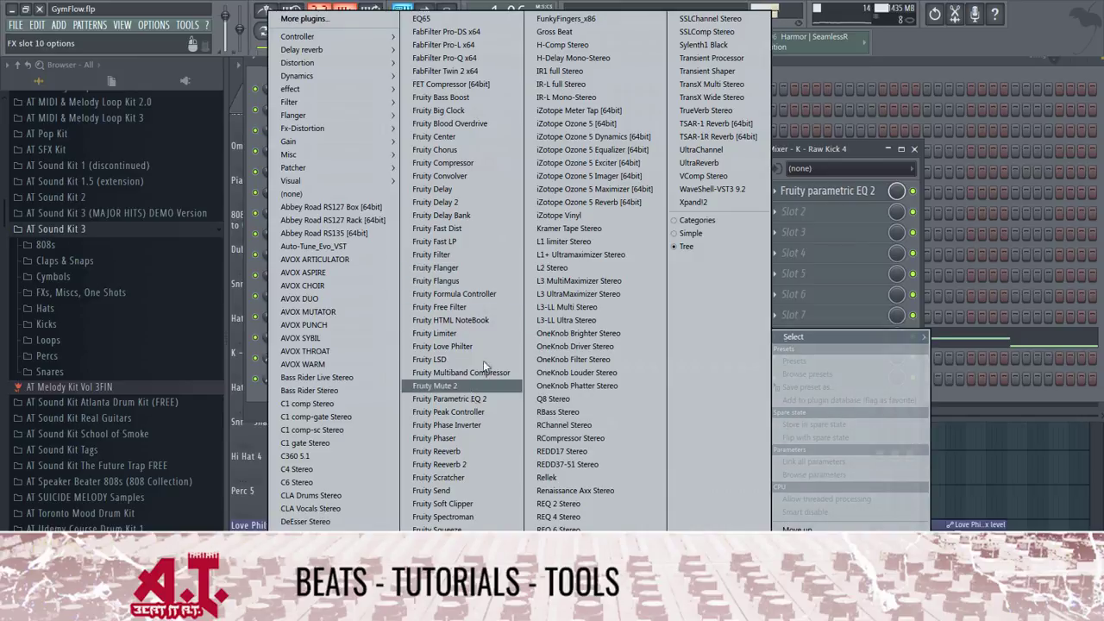
left_click(461, 334)
left_click(917, 148)
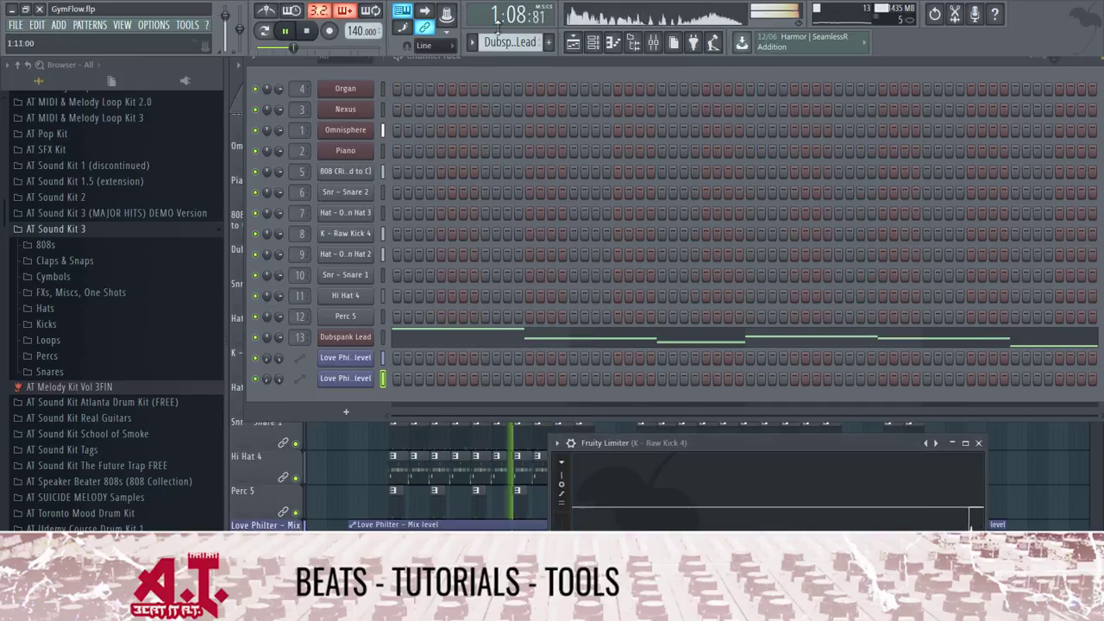
- Inspect the effect chains on the Master and K - Raw Kick 4 mixer tracks over the playlist, closing the mixer when done
left_click(573, 41)
left_click(653, 43)
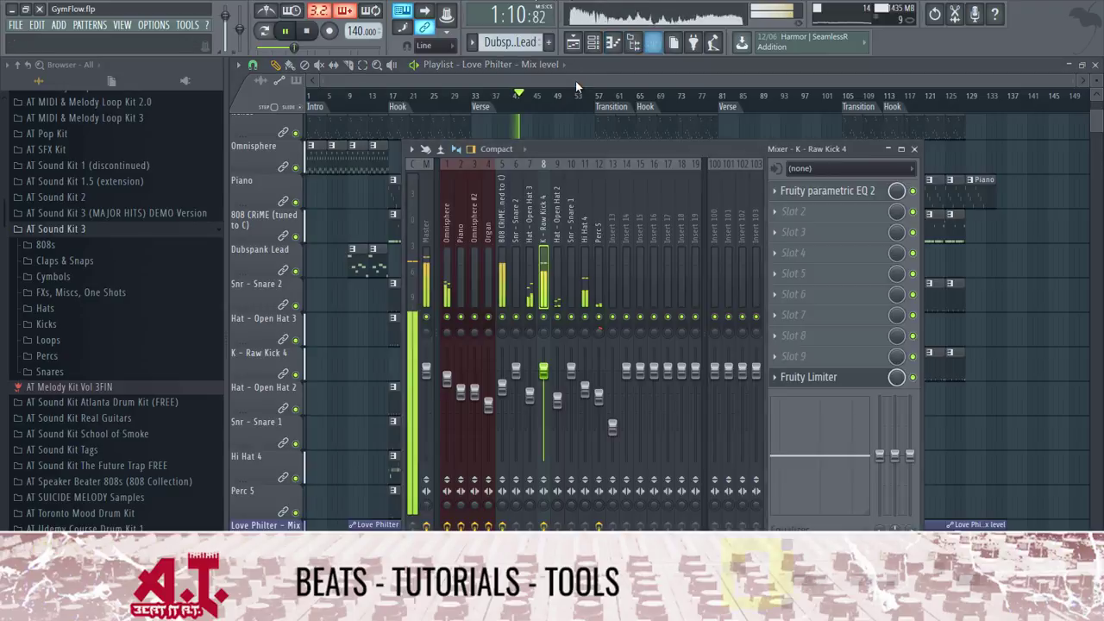
left_click(425, 226)
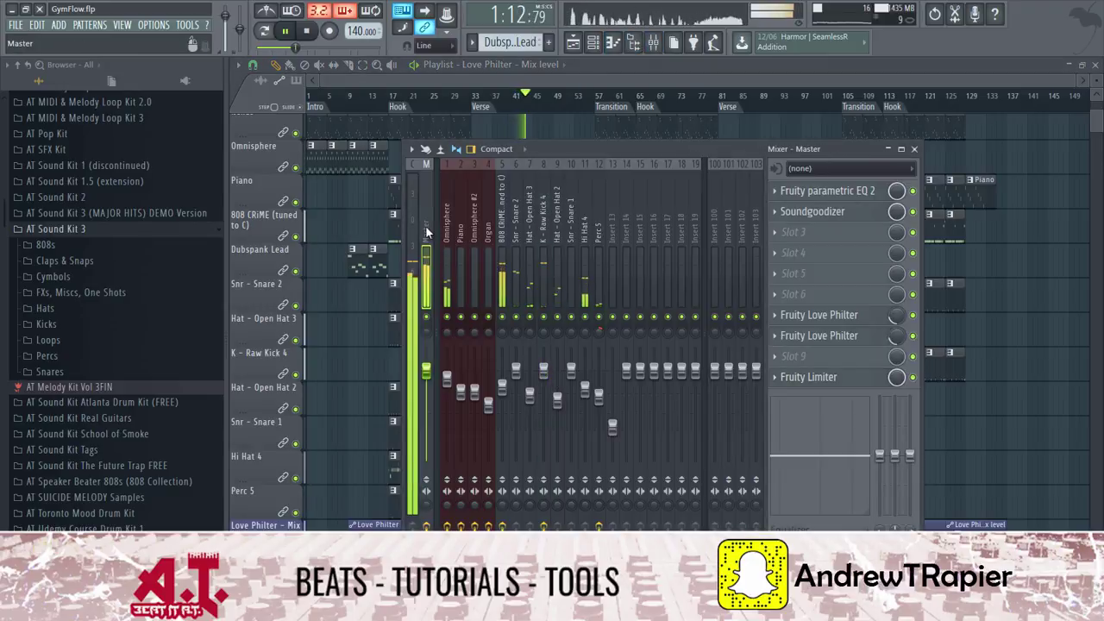
left_click(541, 235)
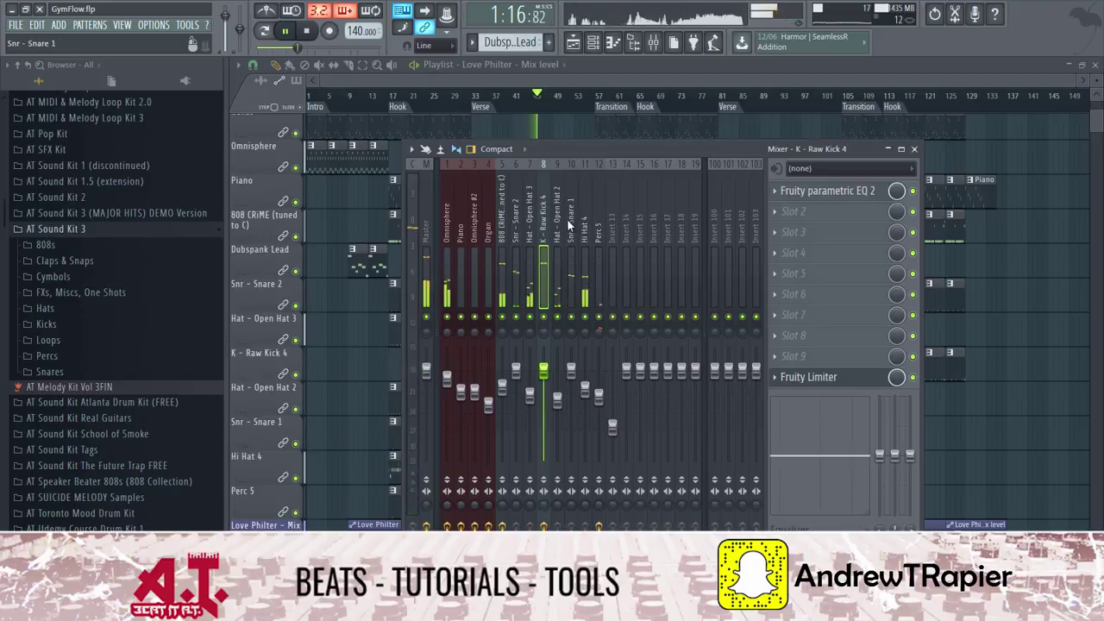
left_click(914, 148)
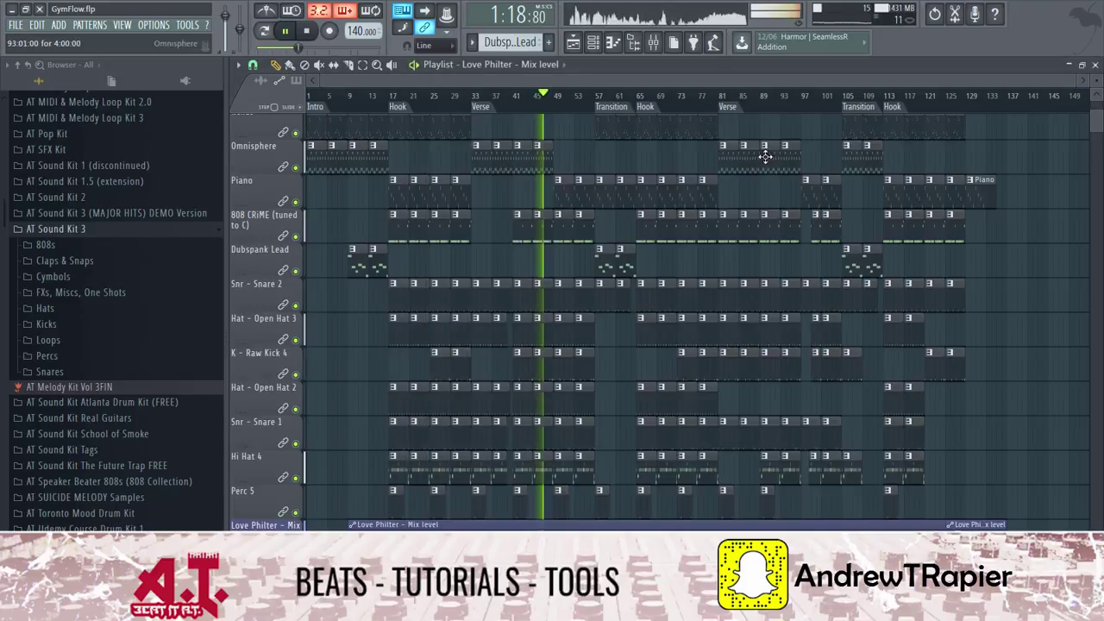
- Insert a playlist track above Dubspank Lead and move the 808 CRiME clip at bar 53 onto it
scroll(544, 98, "up", 5)
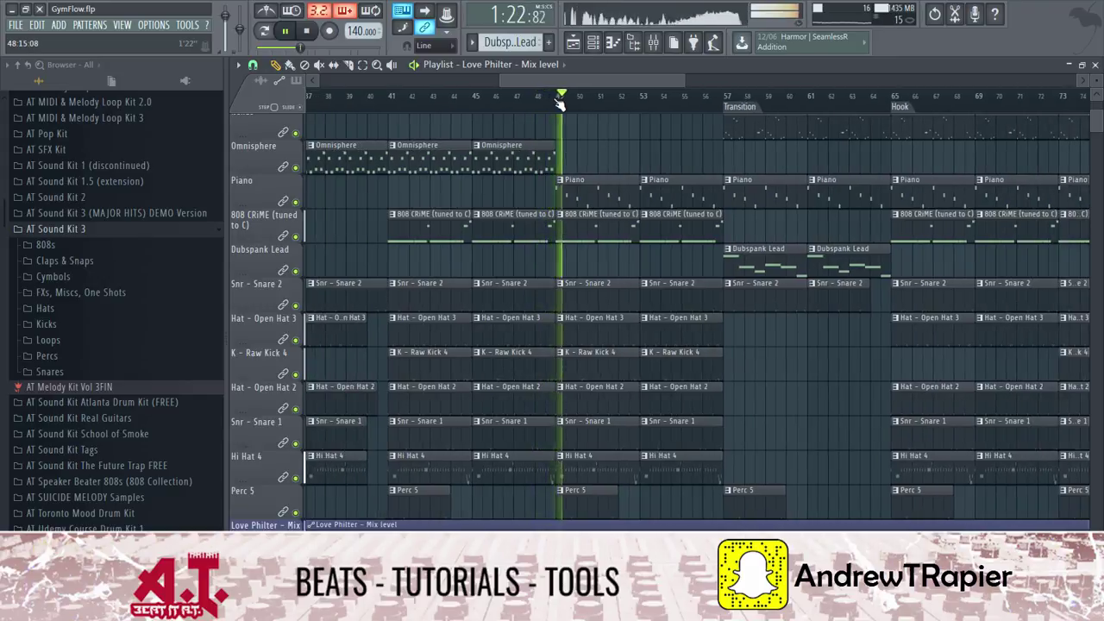
scroll(559, 104, "up", 2)
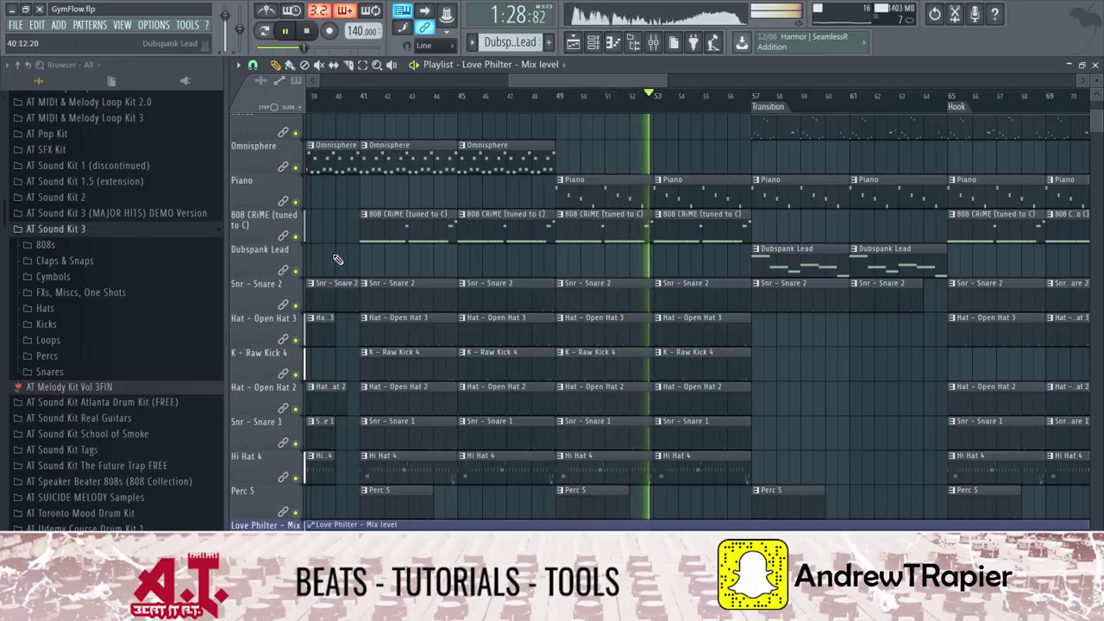
right_click(270, 263)
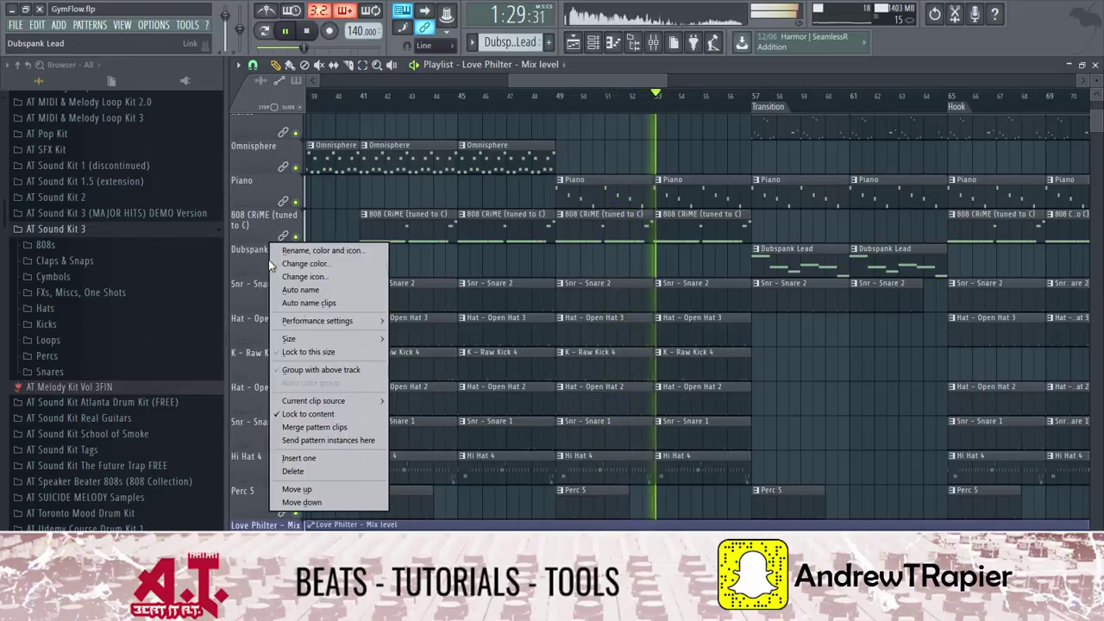
left_click(321, 457)
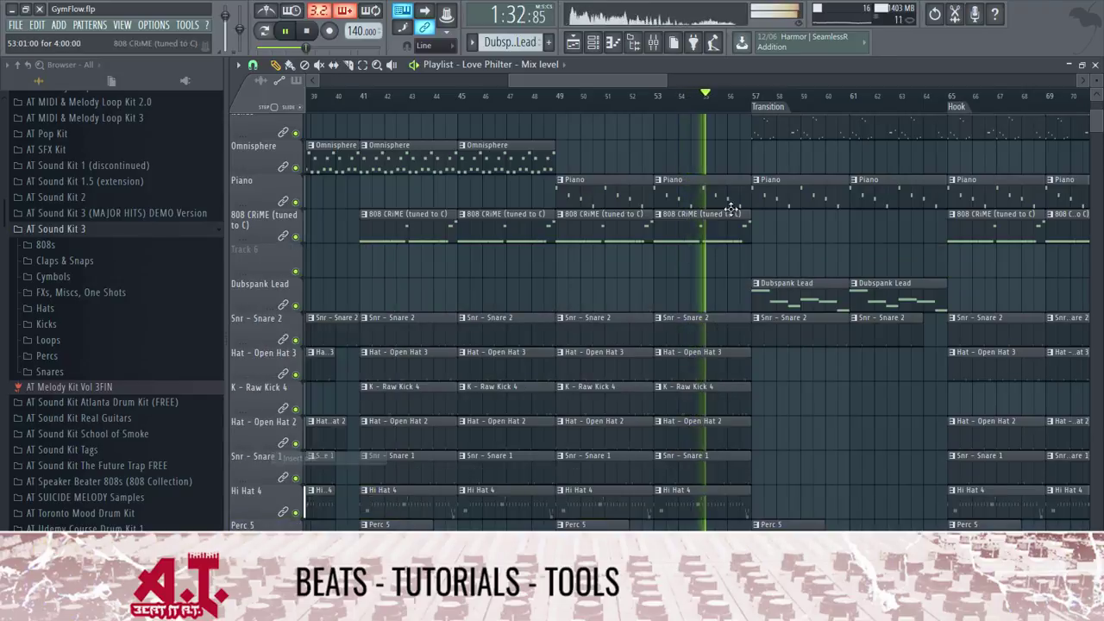
left_click_drag(709, 222, 709, 259)
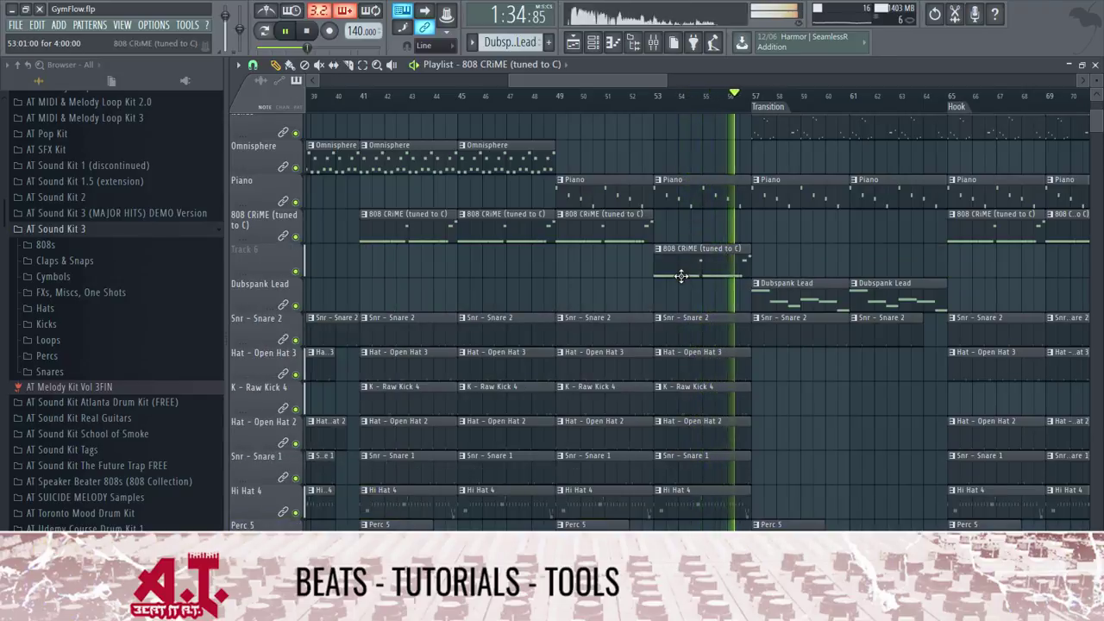
- Stop playback and make the 808 CRiME clip at bar 53 a unique pattern
key("space")
left_click(659, 251)
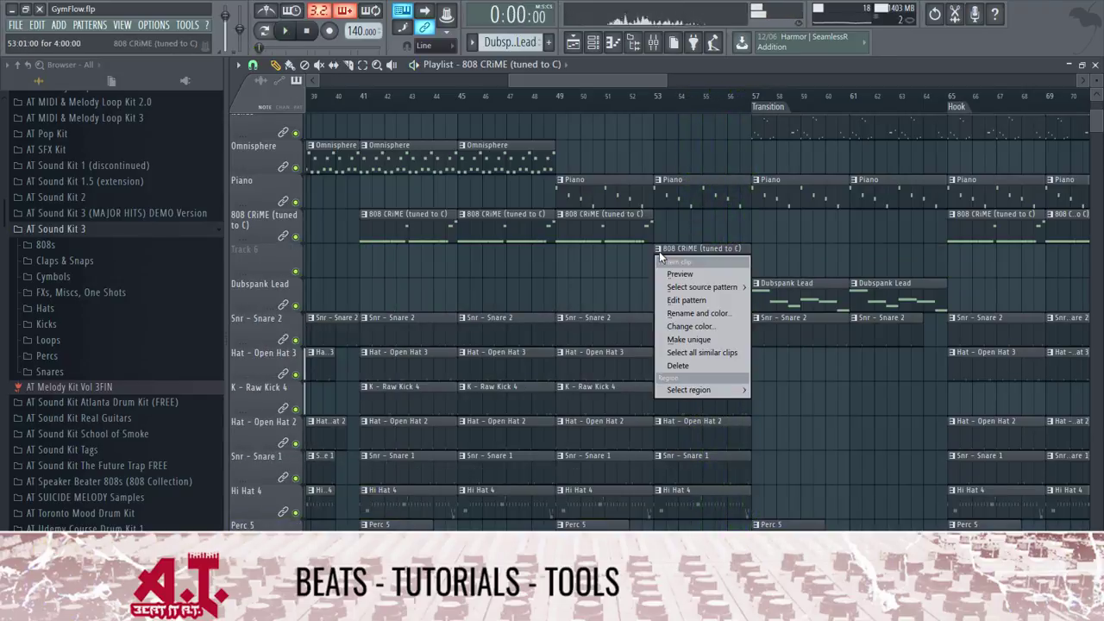
left_click(715, 340)
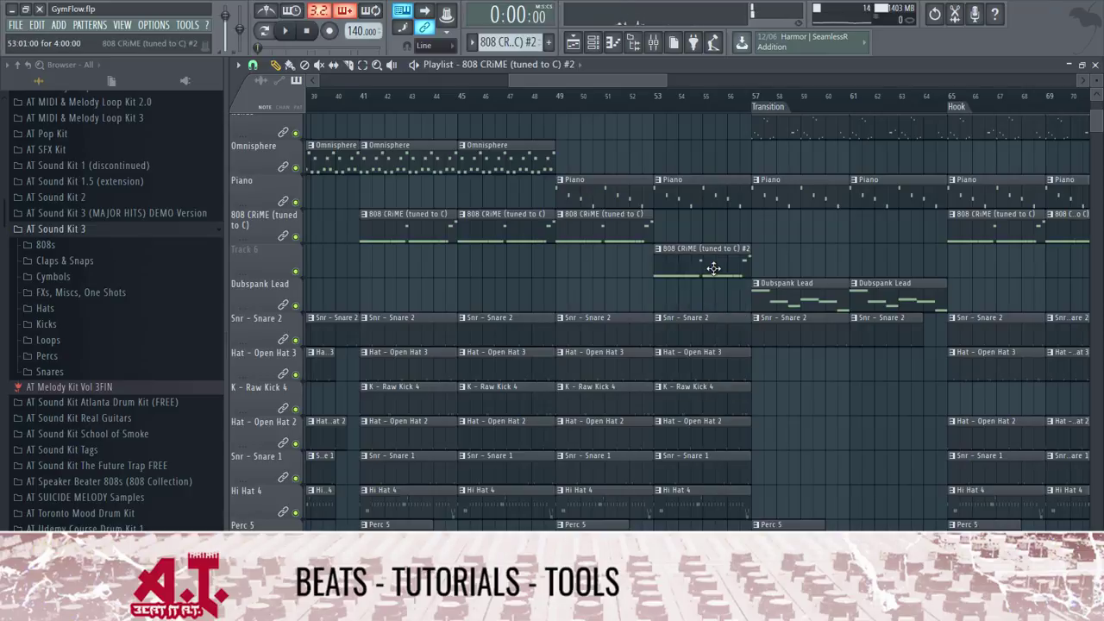
- Lower the B5 note at 4:11 in the unique 808 pattern to C5, previewing the part before and after
double_click(716, 261)
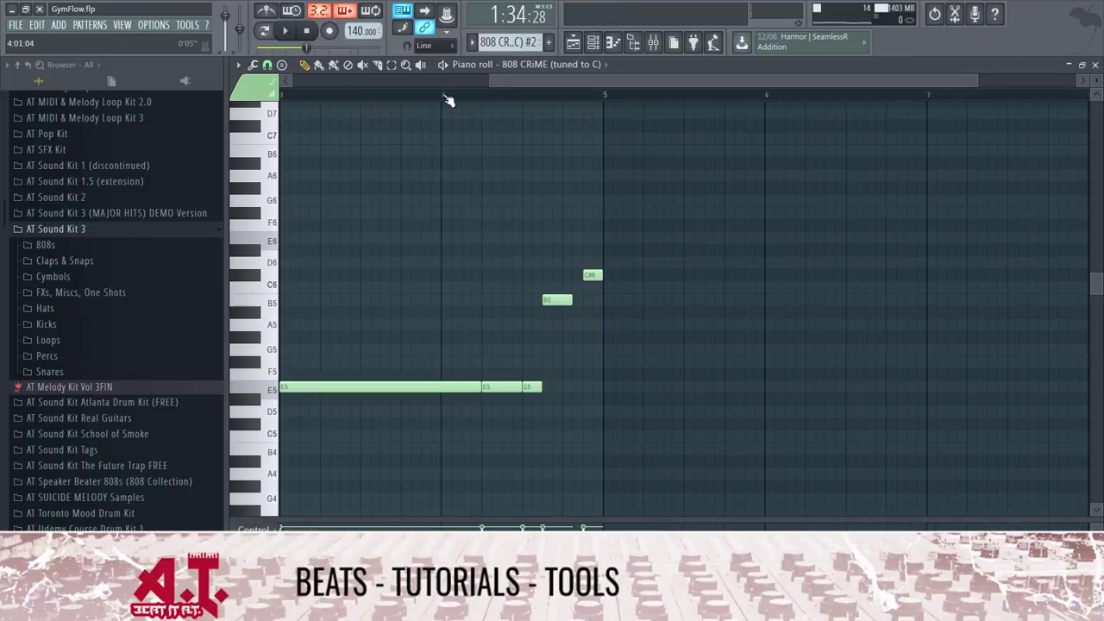
key("space")
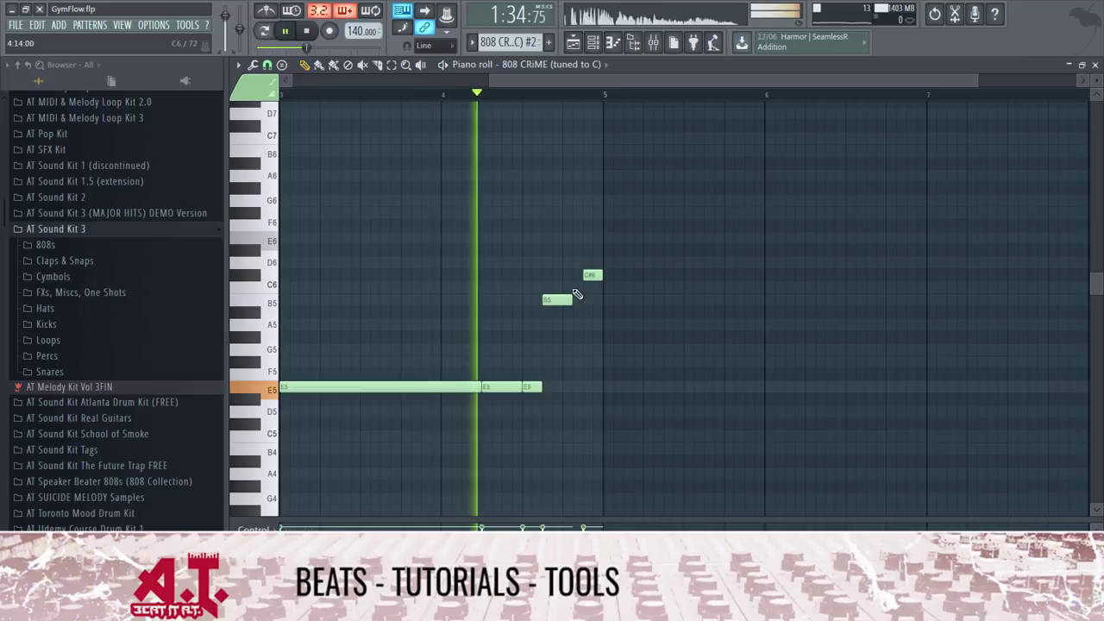
key("space")
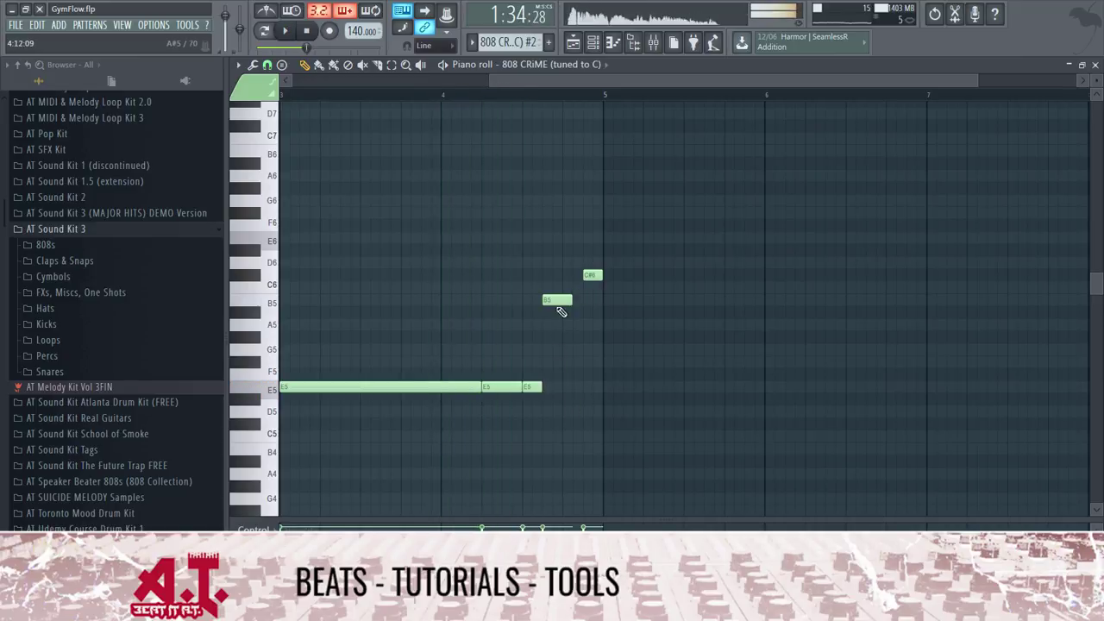
left_click_drag(551, 304, 552, 443)
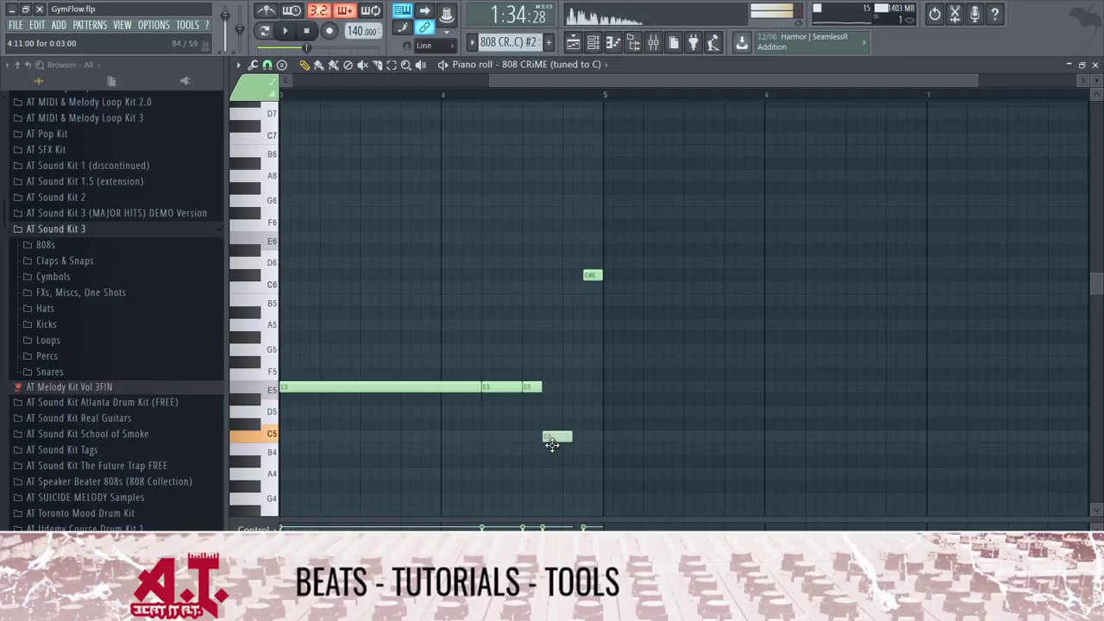
key("space")
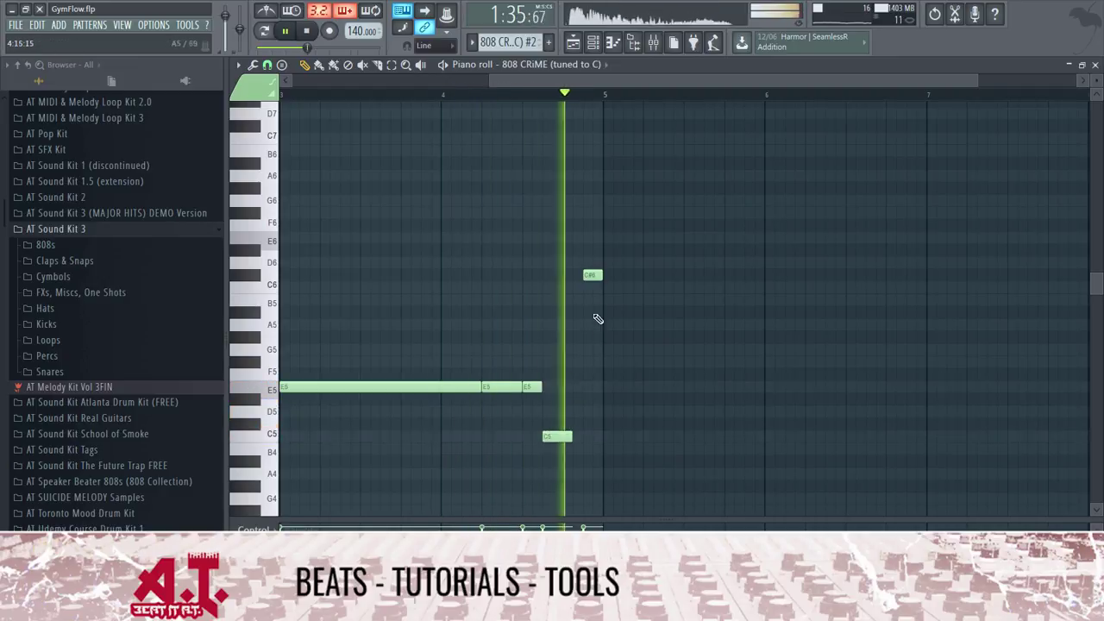
- Replace the closing C#6 note of the unique 808 pattern with a C5 note placed directly after the existing C5 note
key("space")
right_click(592, 275)
key("space")
left_click(586, 436)
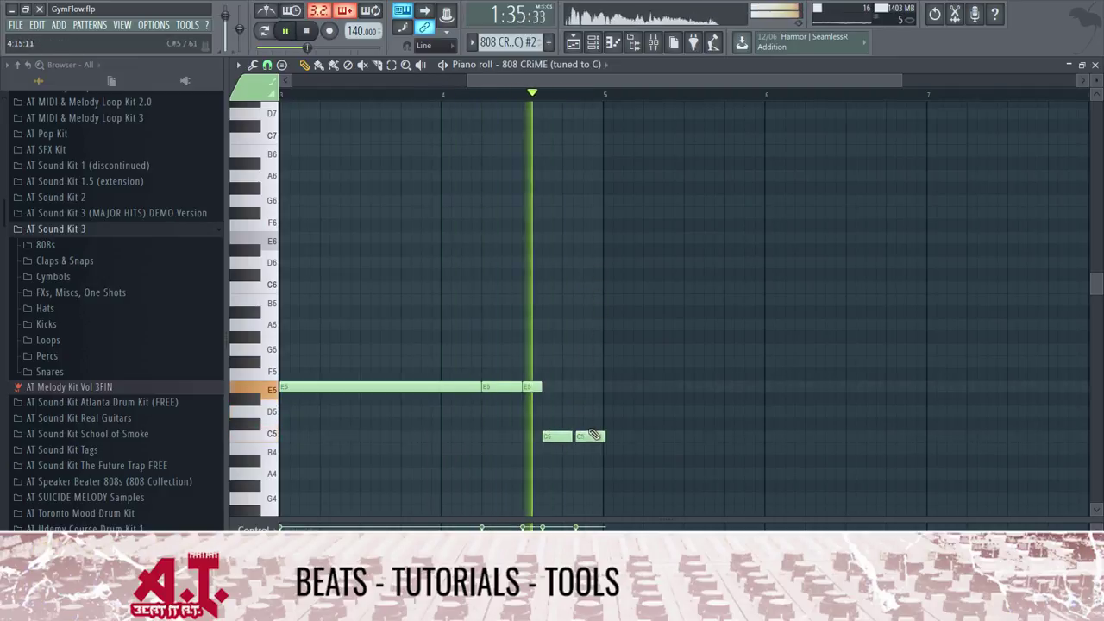
left_click_drag(586, 434, 583, 437)
key("space")
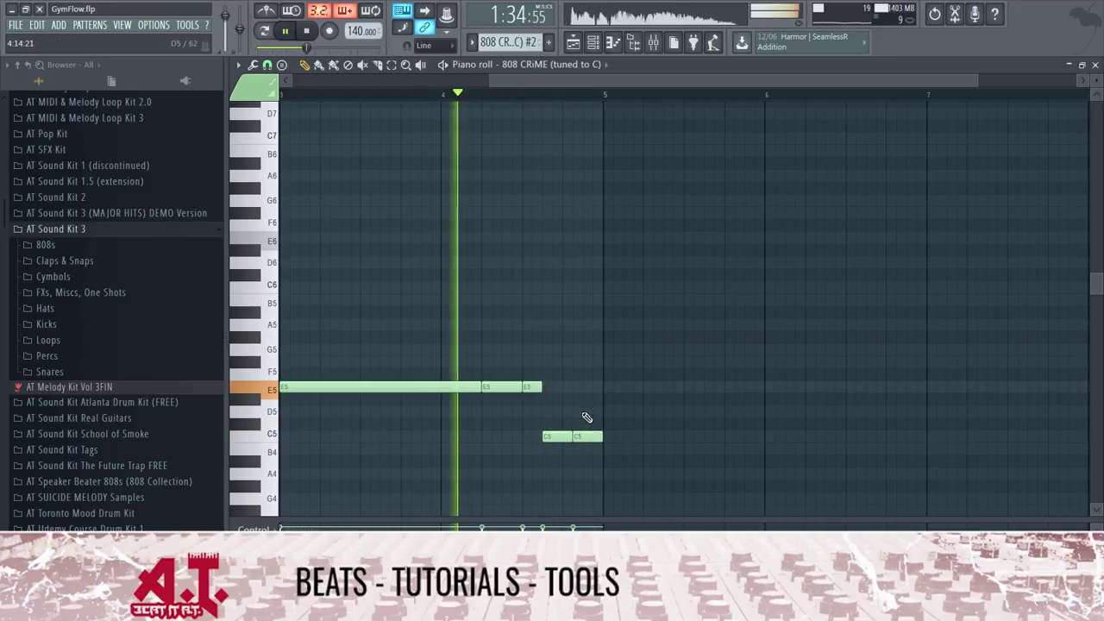
- In the playlist, insert a track above Hat - Open Hat 2 and move the K - Raw Kick 4 clip at bar 53 onto it
key("F7")
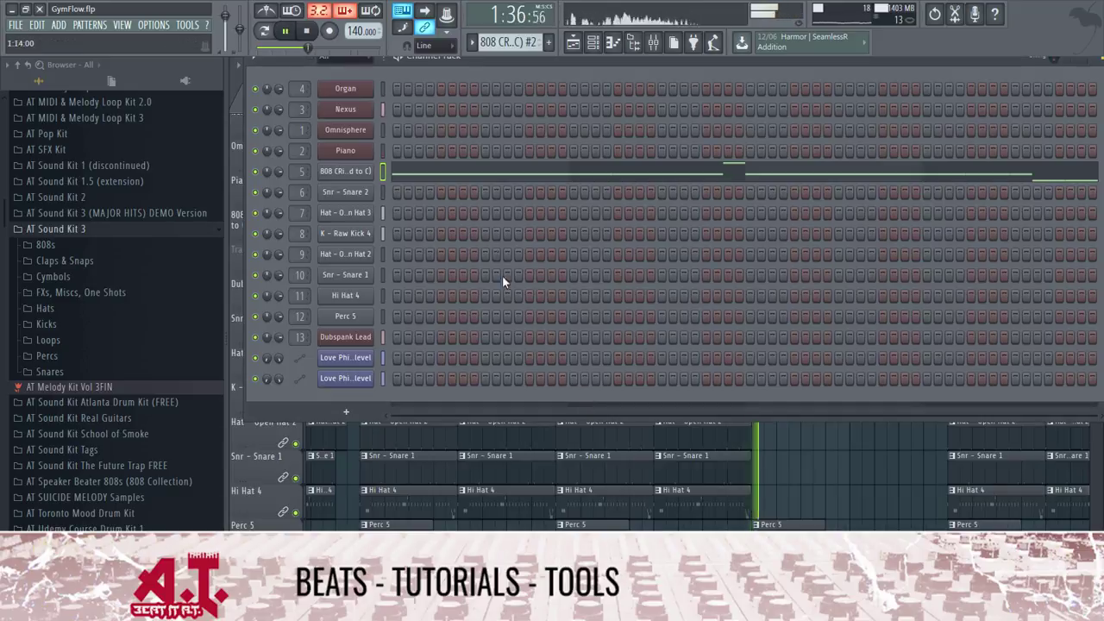
key("space")
left_click(575, 43)
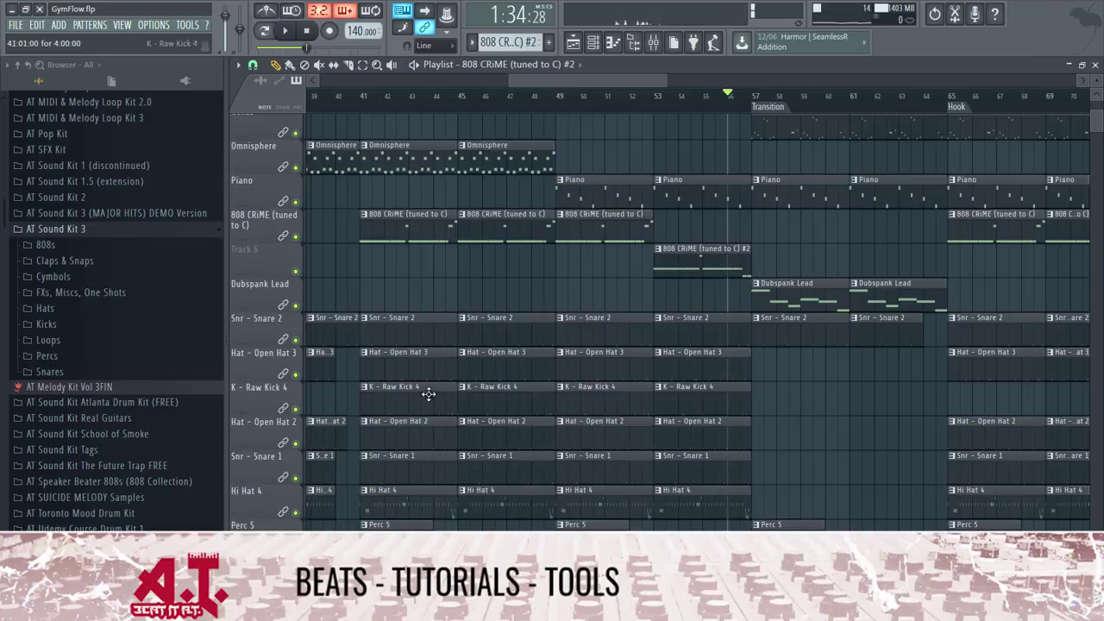
right_click(270, 440)
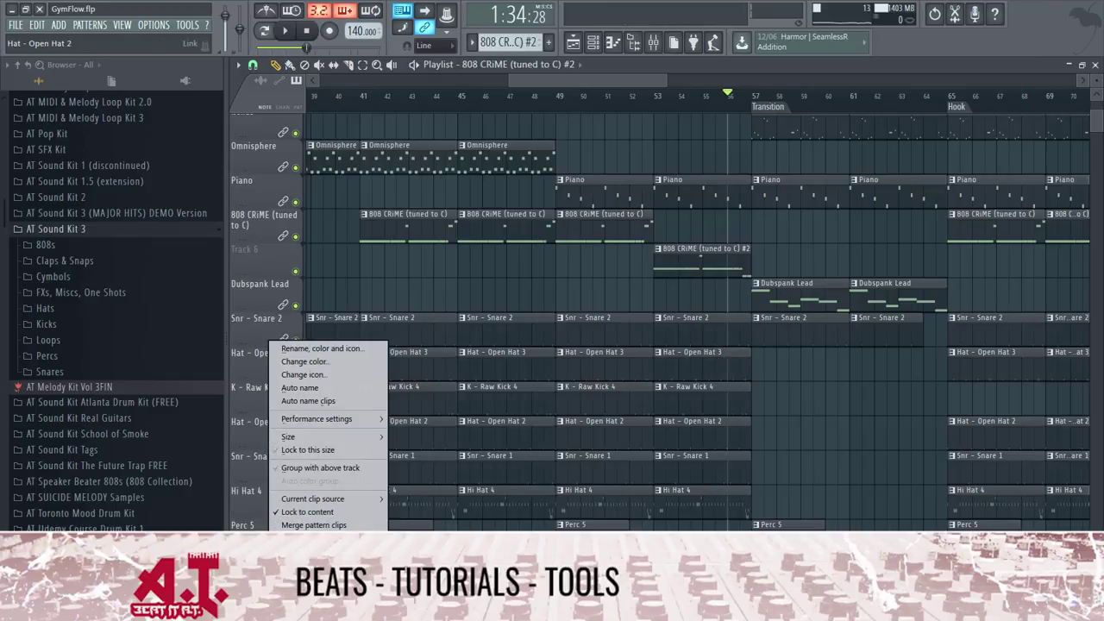
left_click(310, 552)
left_click_drag(669, 390, 668, 425)
- Make the moved K - Raw Kick 4 clip at bar 53 unique and preview its notes in the piano roll
right_click(657, 428)
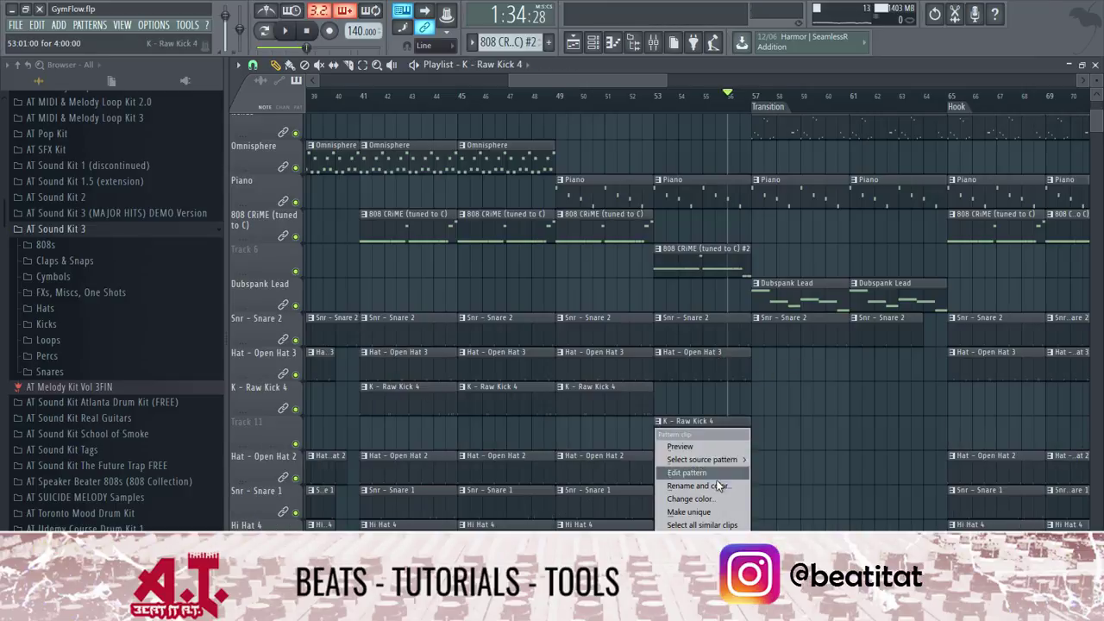
left_click(695, 472)
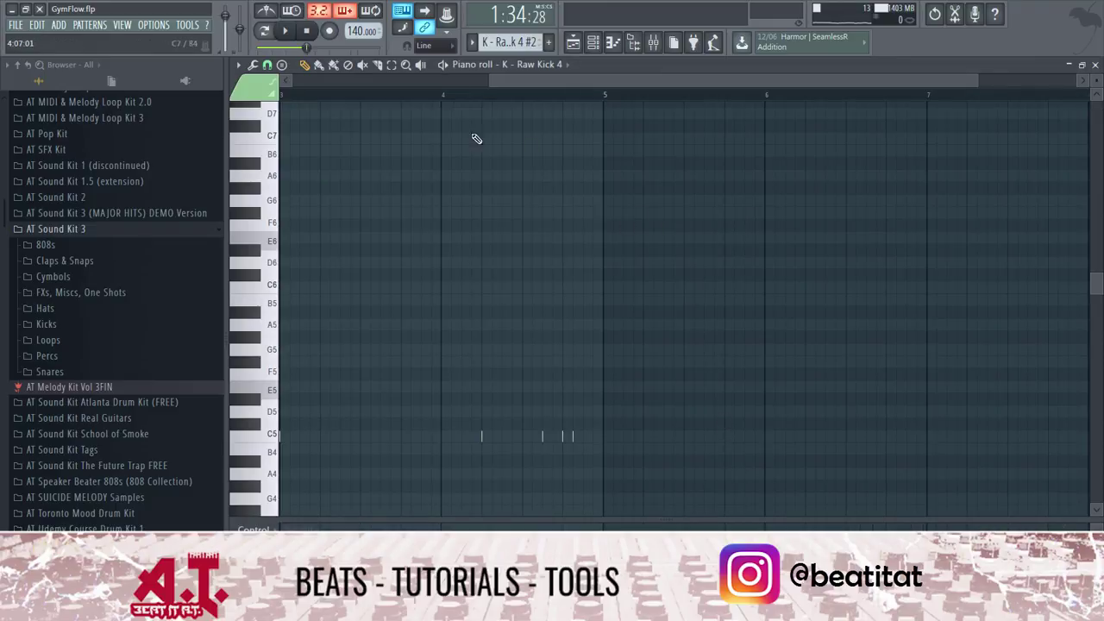
key("space")
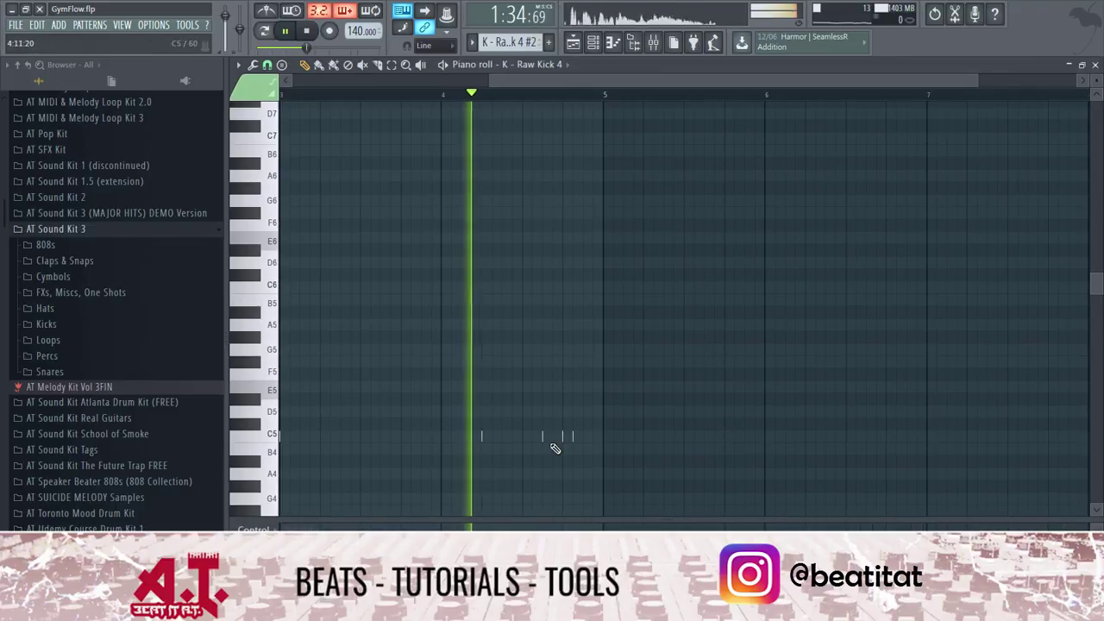
- Replace the last two C5 kick hits of bar 4 in the unique kick pattern with a single C5 hit near the bar's end
right_click(573, 436)
right_click(562, 436)
key("space")
key("space")
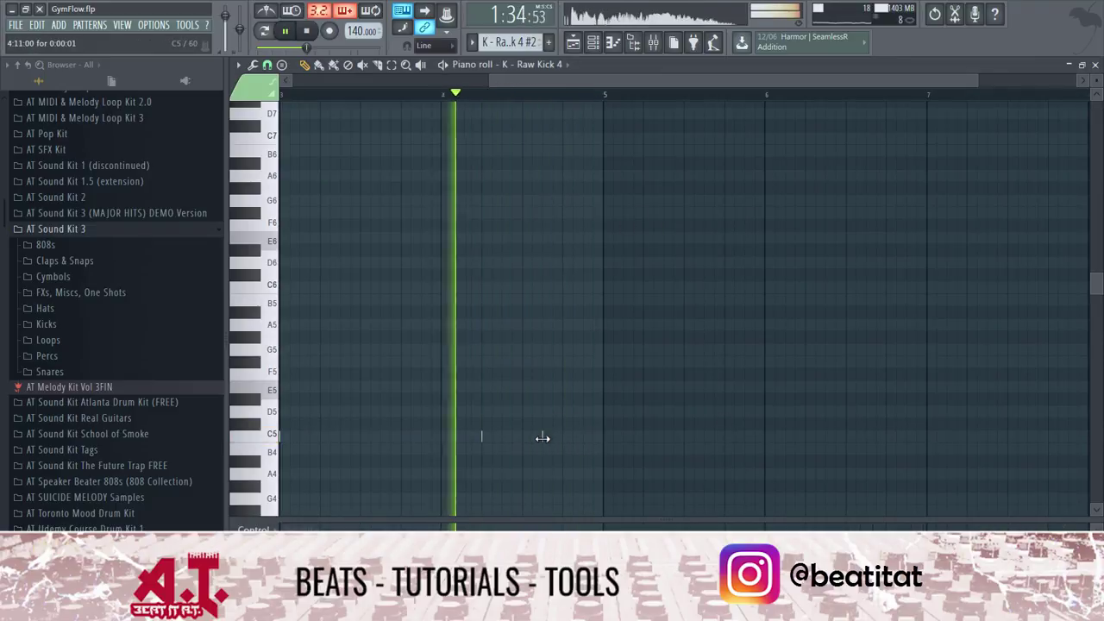
left_click(578, 436)
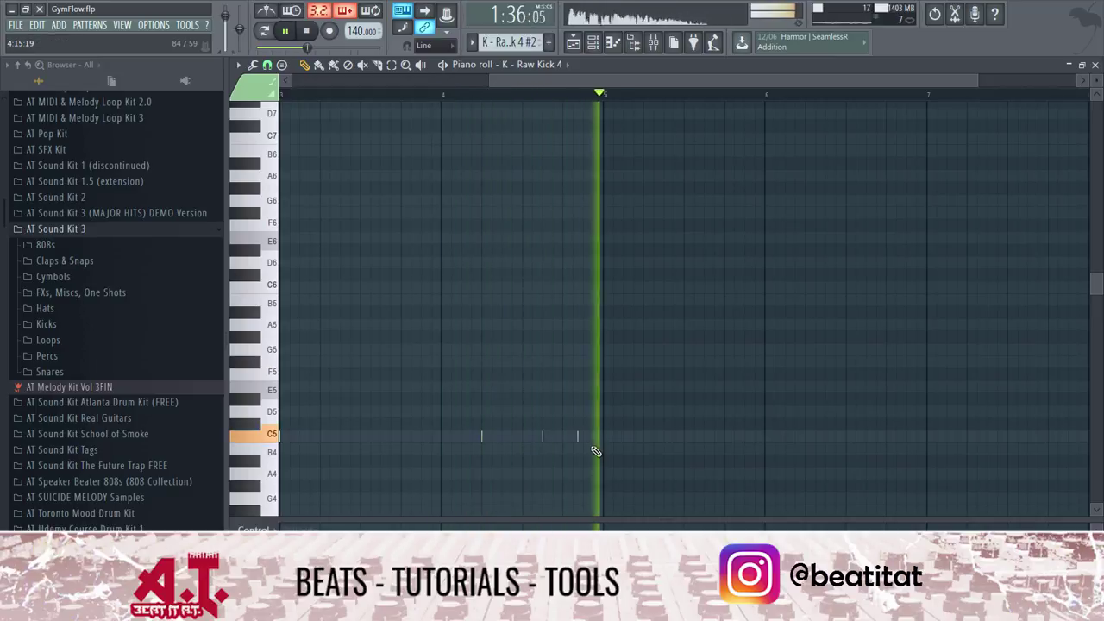
key("space")
key("space")
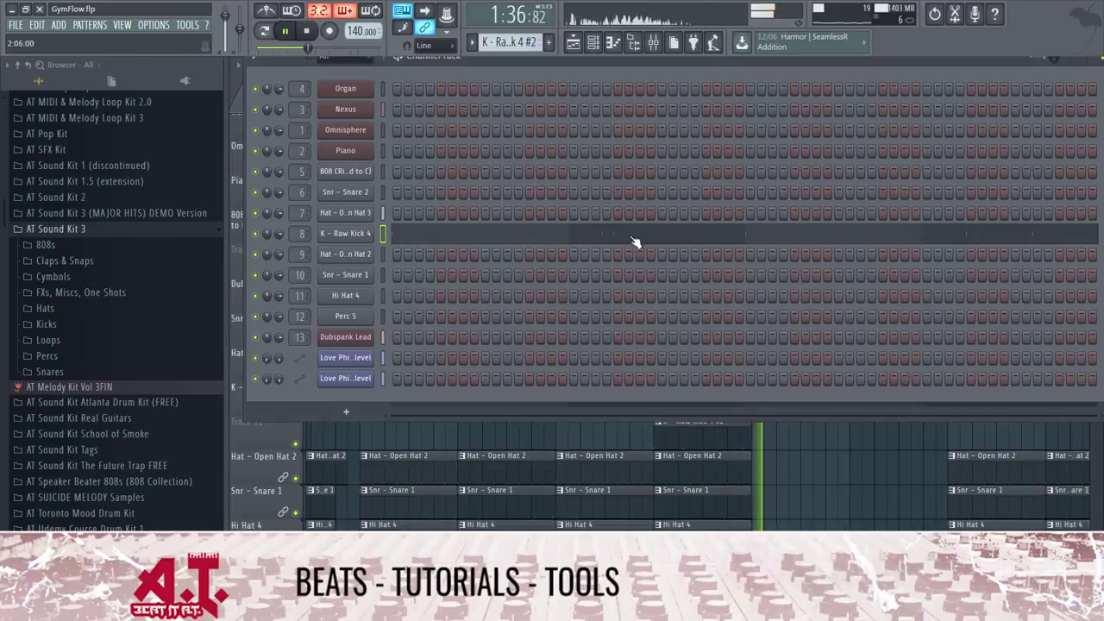
- In the unique 808 pattern, move the last C5 note to 4:15, end it at bar 5, and extend the preceding C5 note to meet it
key("F7")
left_click(579, 45)
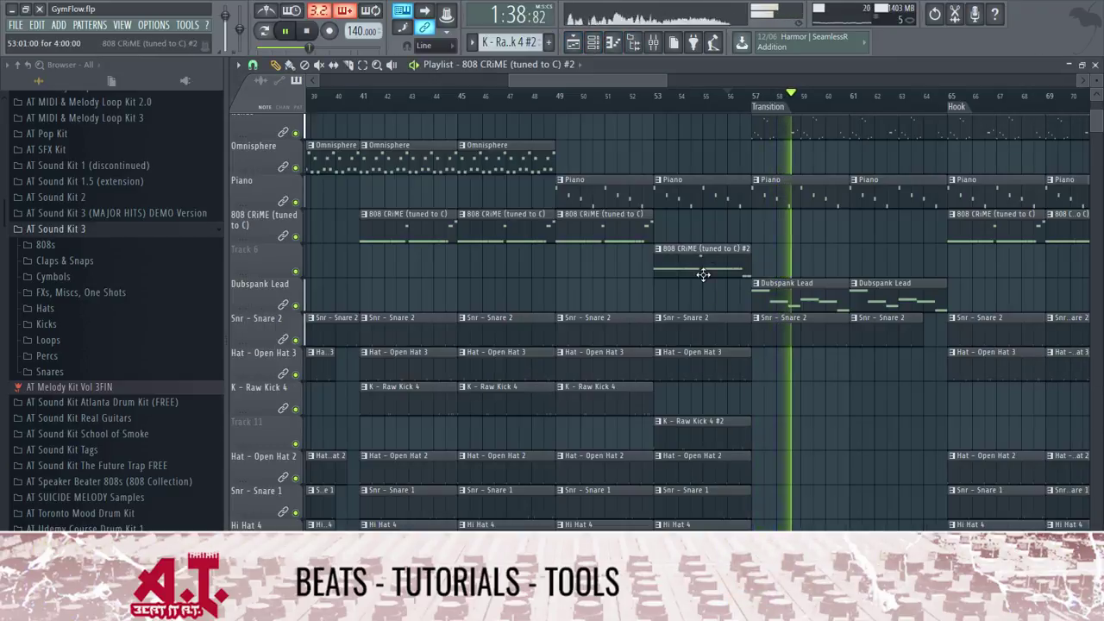
double_click(704, 274)
left_click(443, 65)
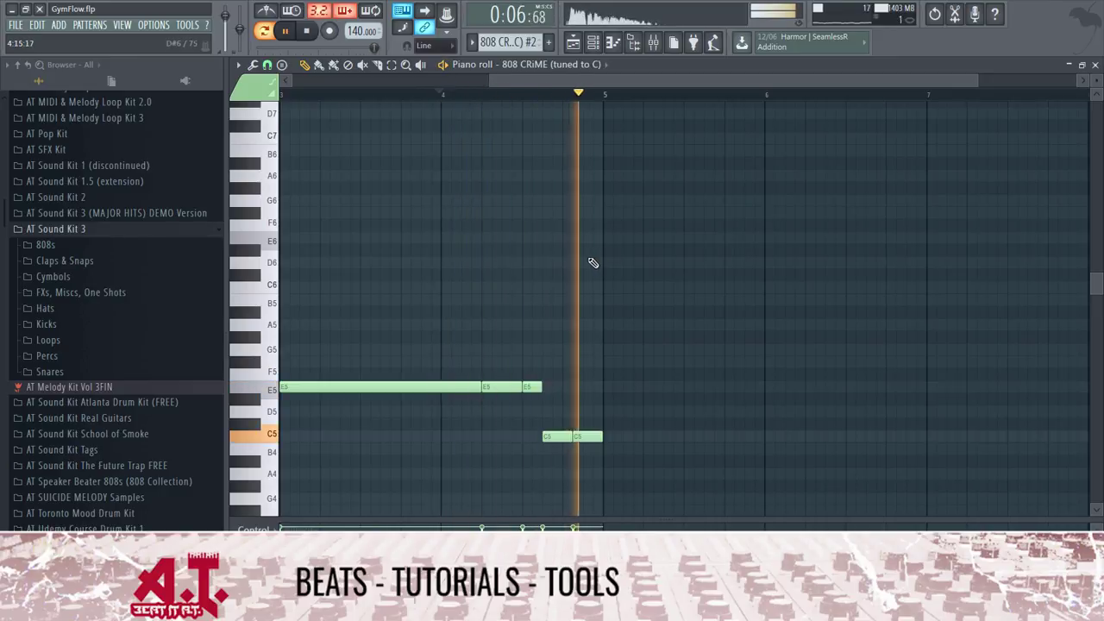
key("space")
left_click_drag(579, 434, 595, 435)
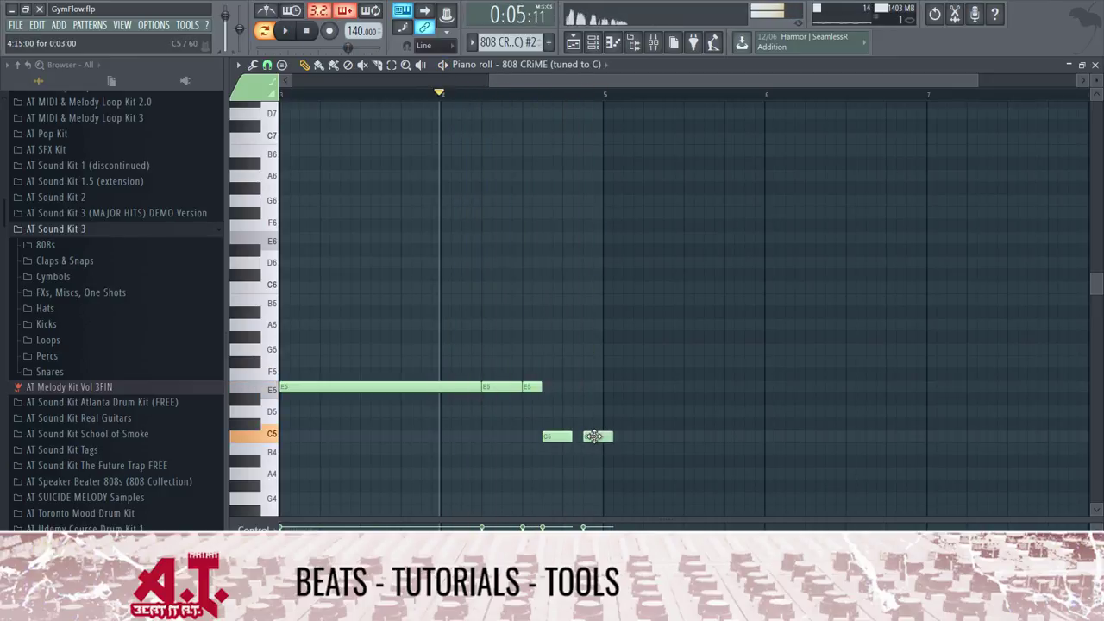
key("space")
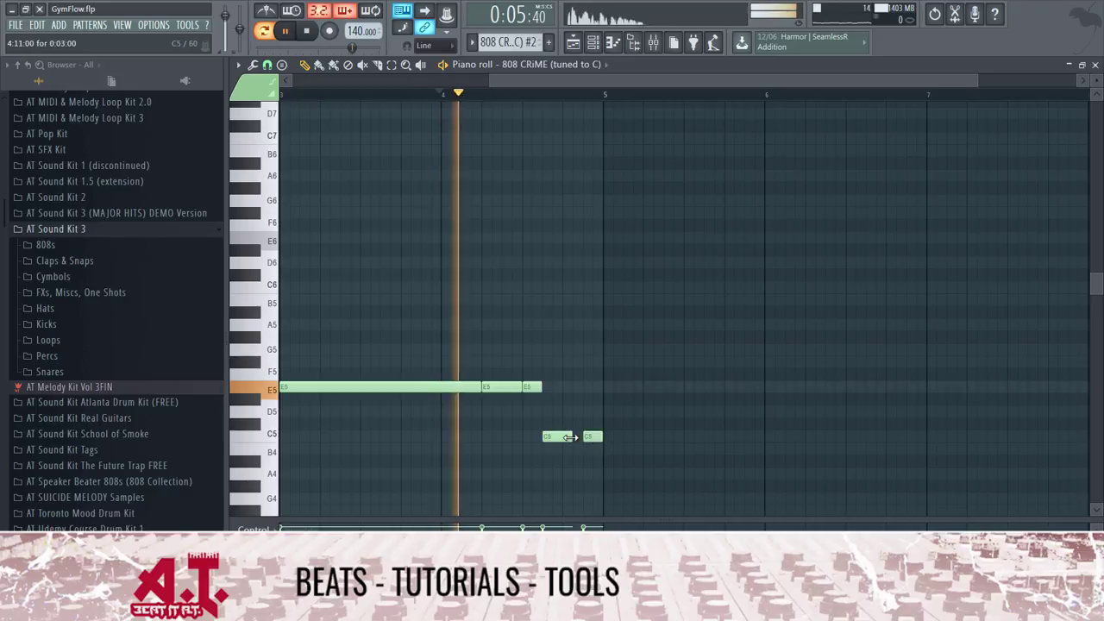
left_click_drag(572, 437, 580, 437)
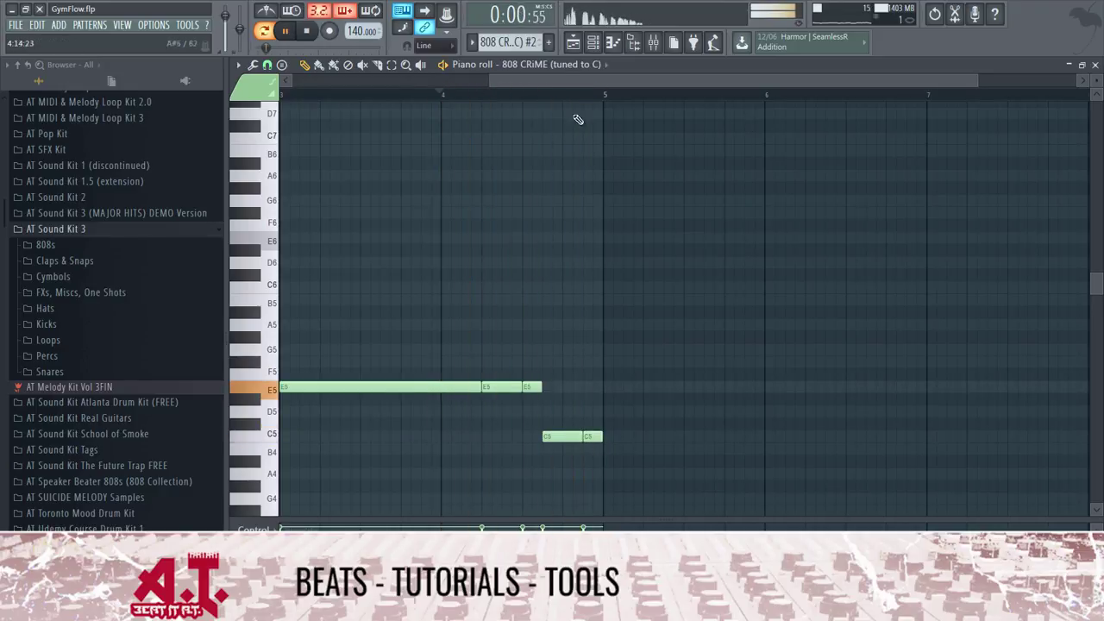
- Show the whole arrangement in the playlist and play the song from the beginning
left_click(573, 42)
scroll(693, 109, "down", 5)
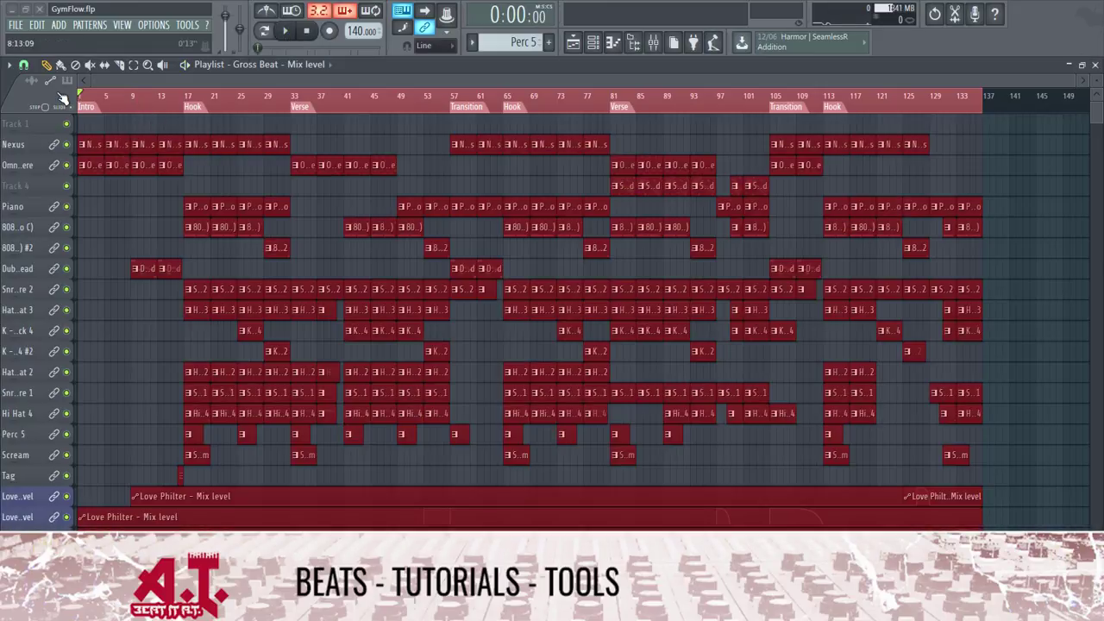
left_click(286, 31)
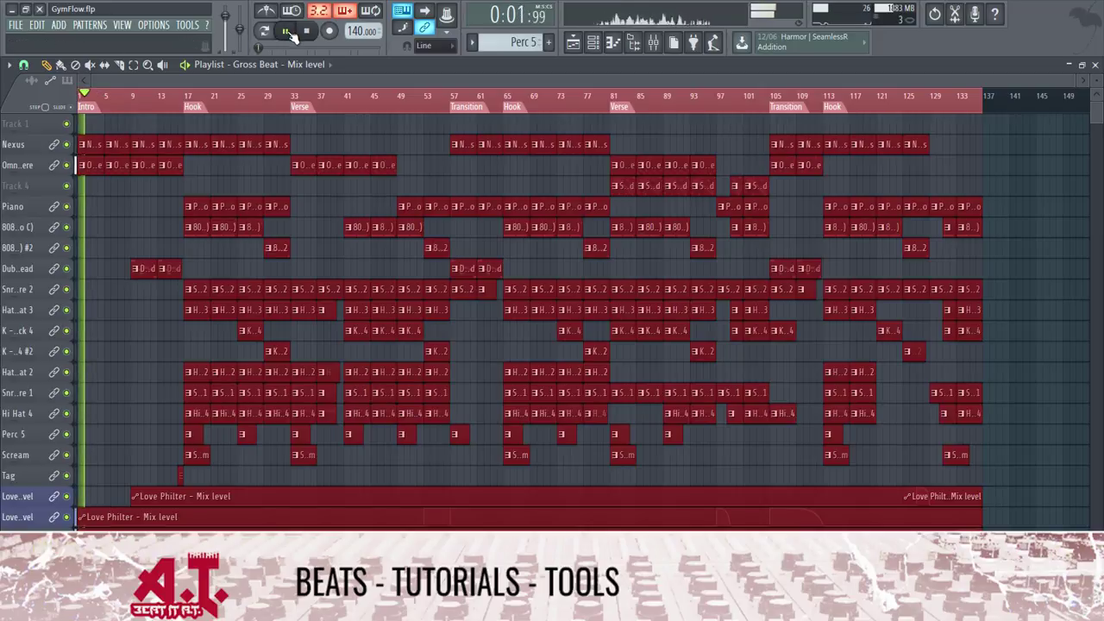